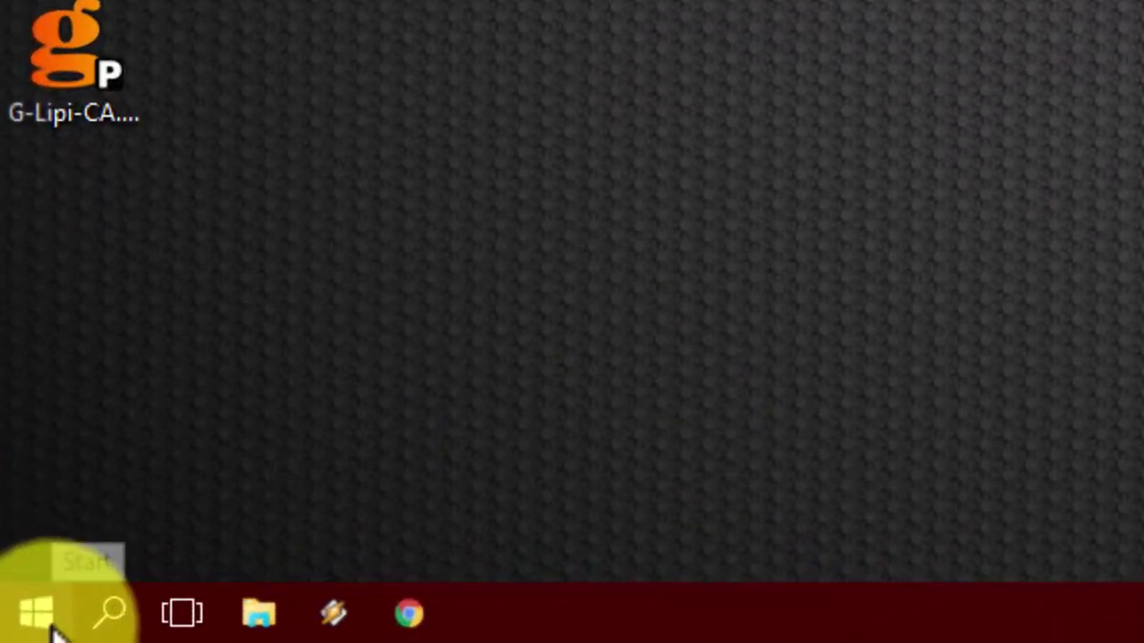
# Step: Launch Paint by running mspaint from the Windows Run dialog
pyautogui.click(16, 630)
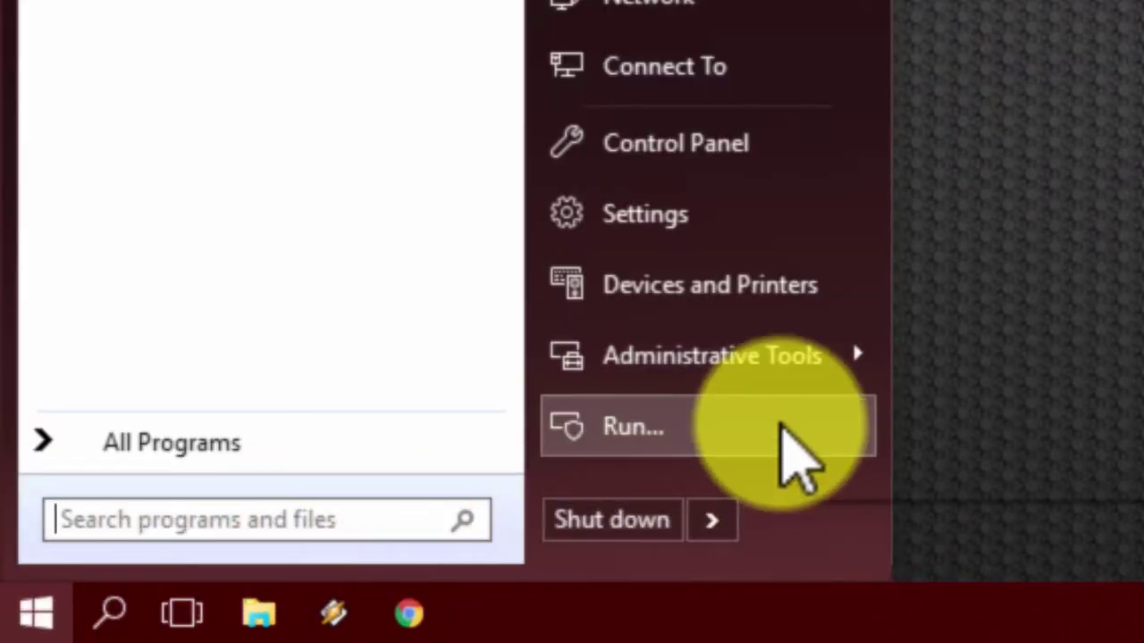
pyautogui.click(785, 431)
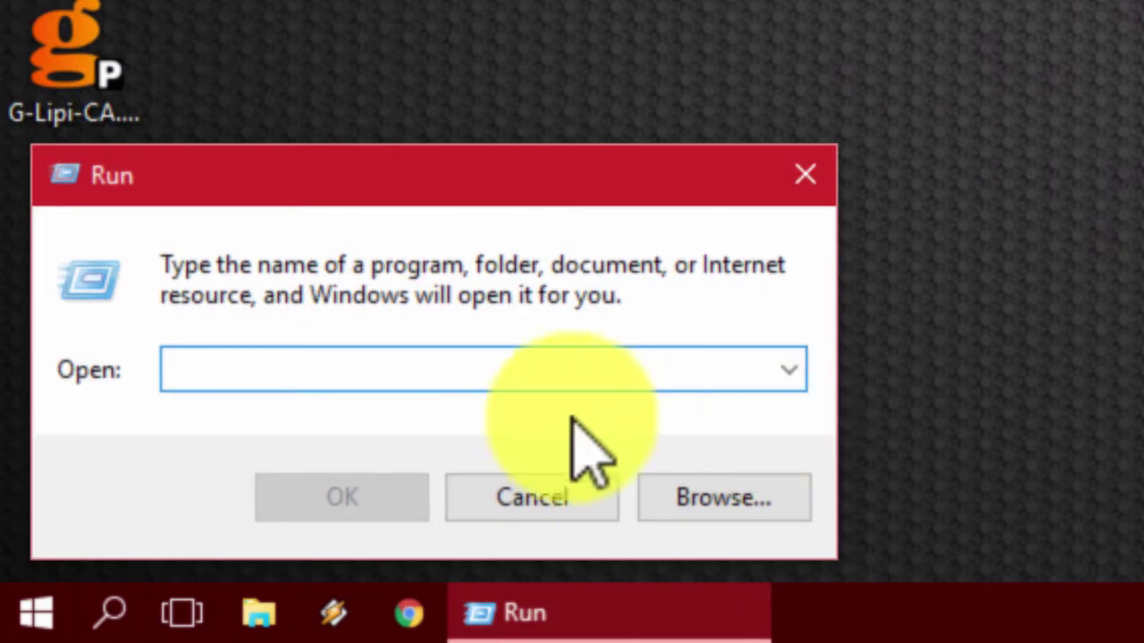
pyautogui.write('m')
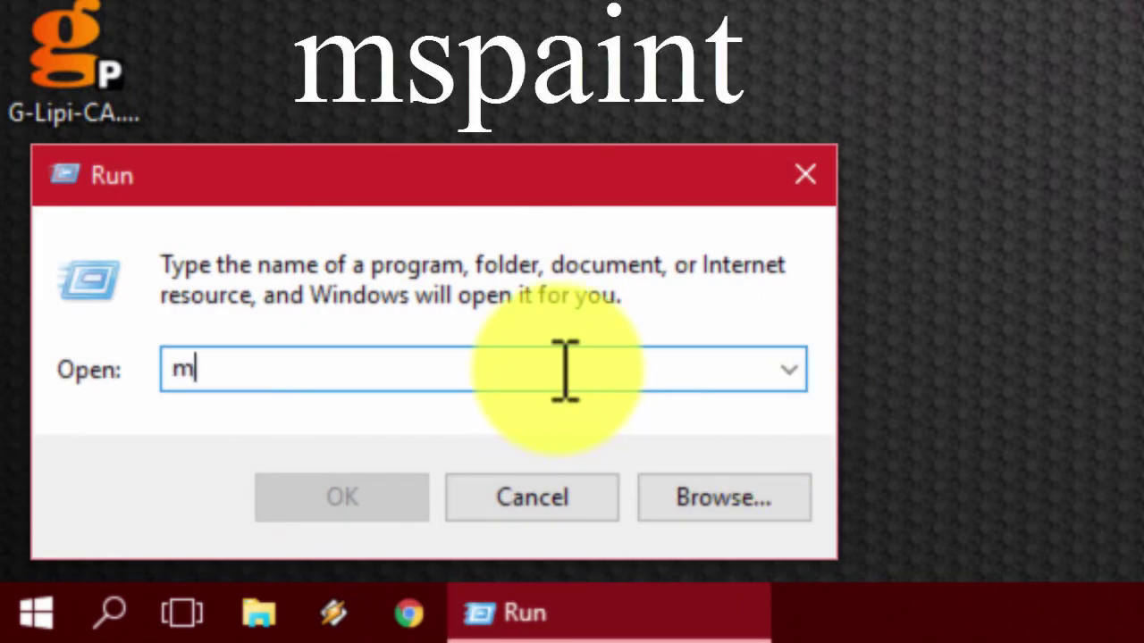
pyautogui.write('spaint')
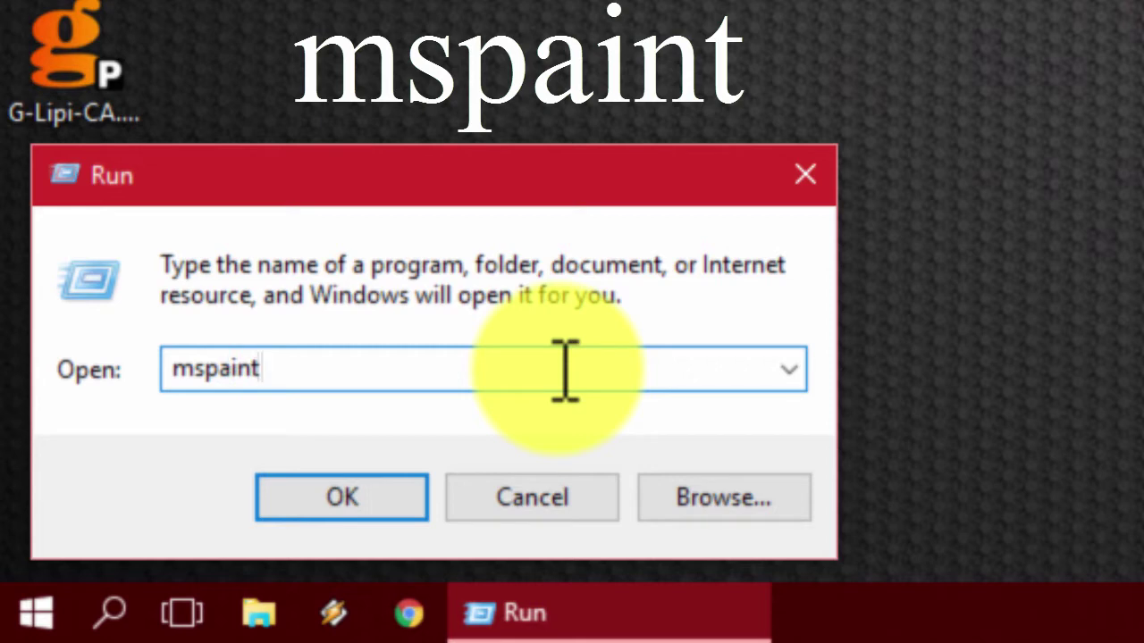
pyautogui.click(312, 500)
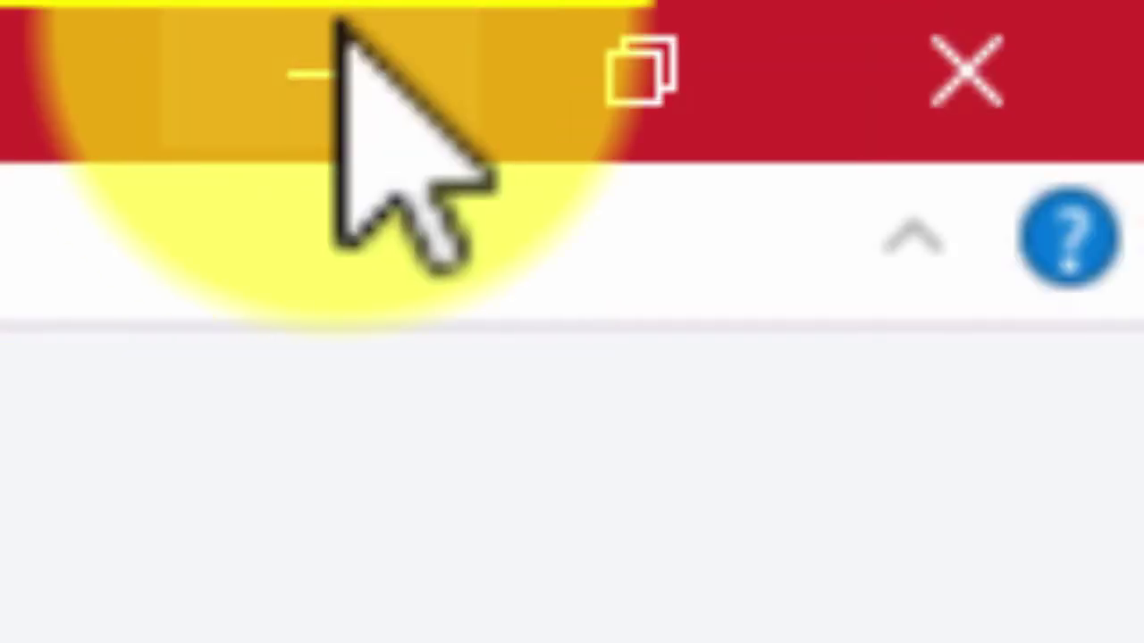
pyautogui.click(328, 114)
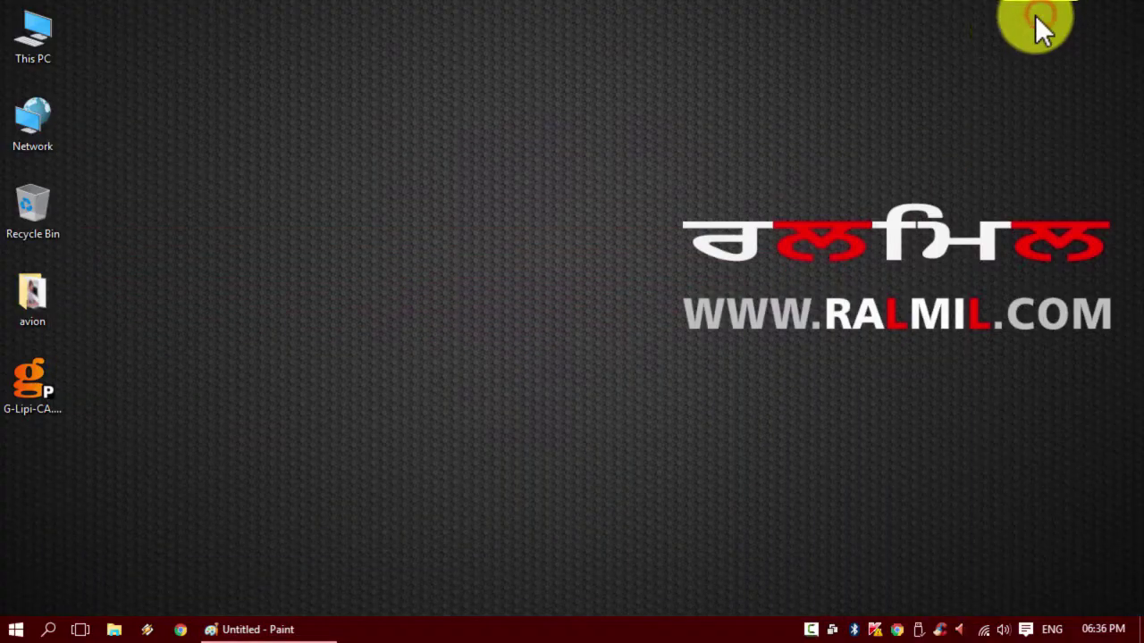
pyautogui.click(265, 627)
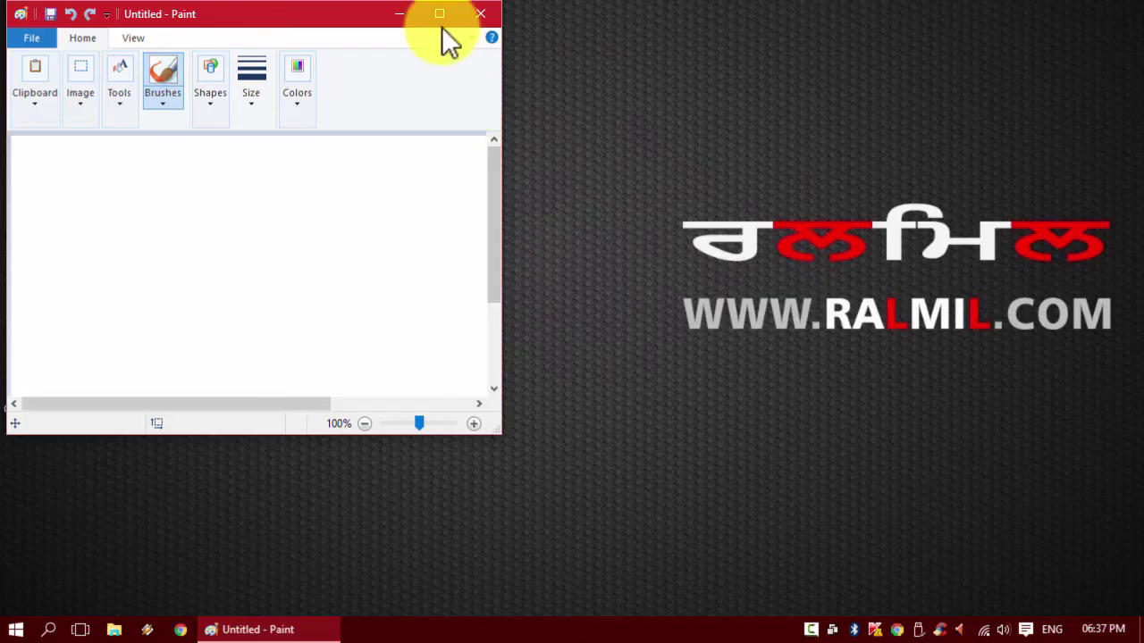
pyautogui.click(835, 45)
pyautogui.click(1081, 11)
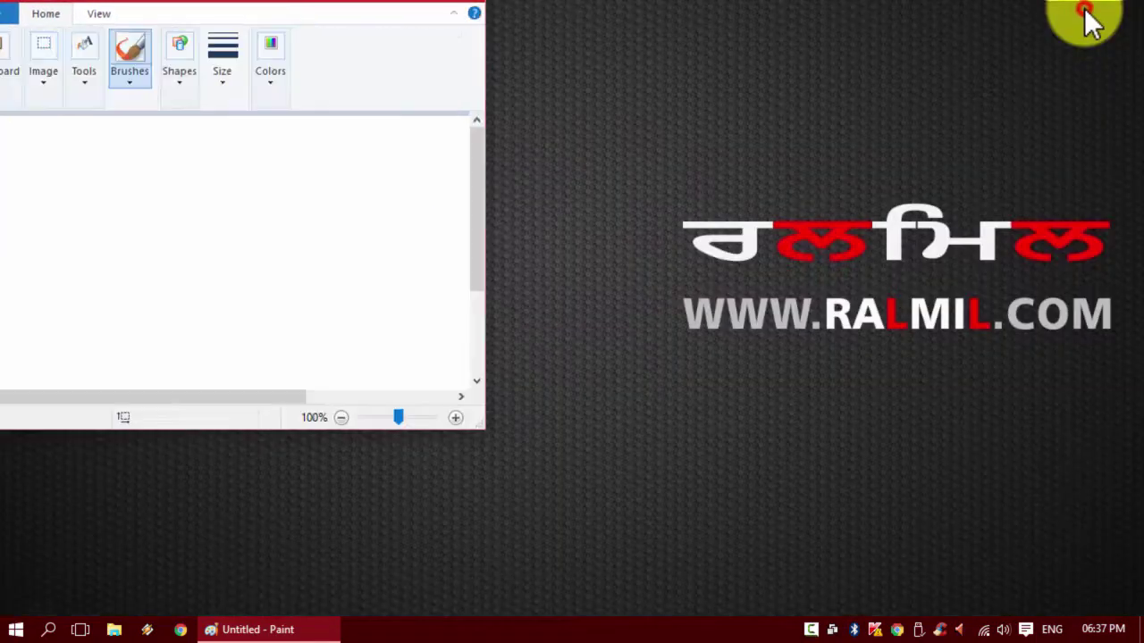
pyautogui.click(439, 14)
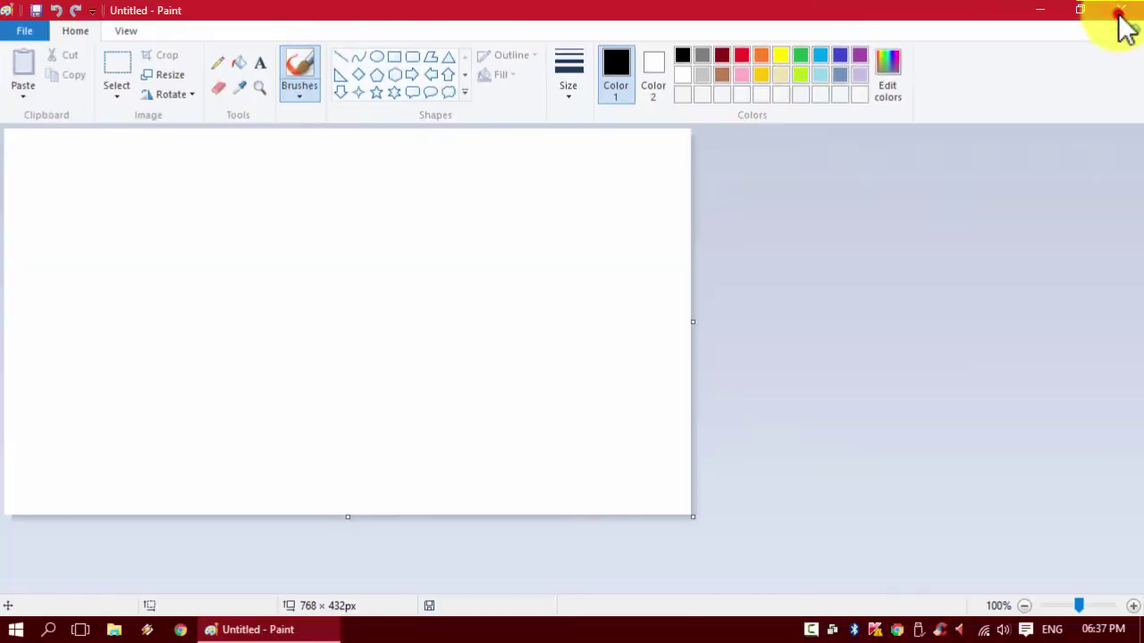
pyautogui.click(1121, 16)
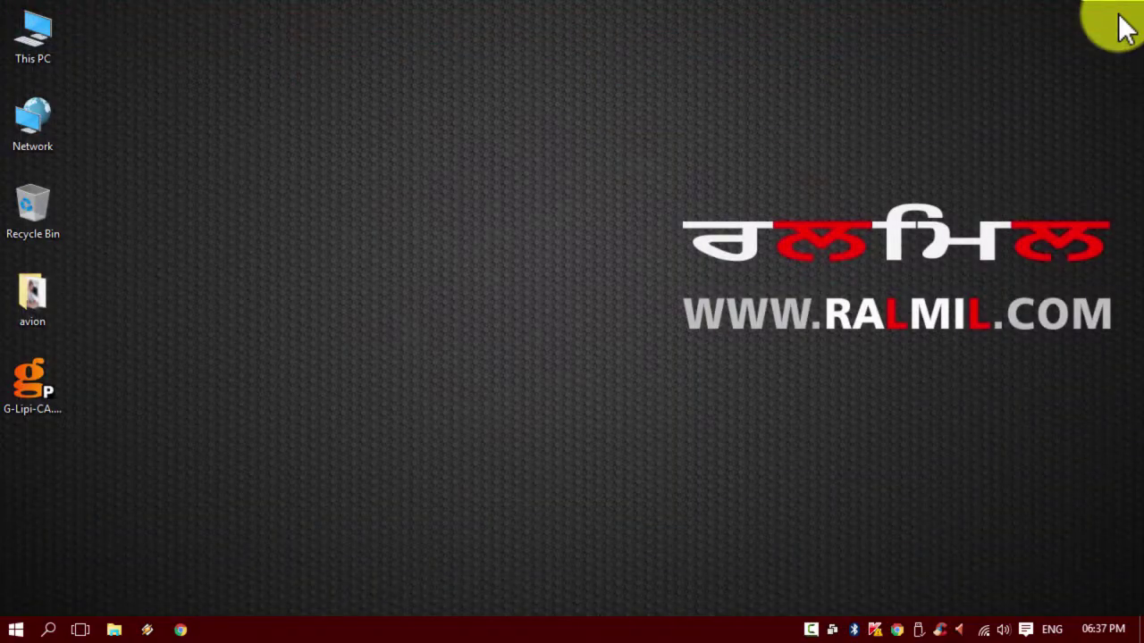
pyautogui.click(16, 629)
pyautogui.click(272, 546)
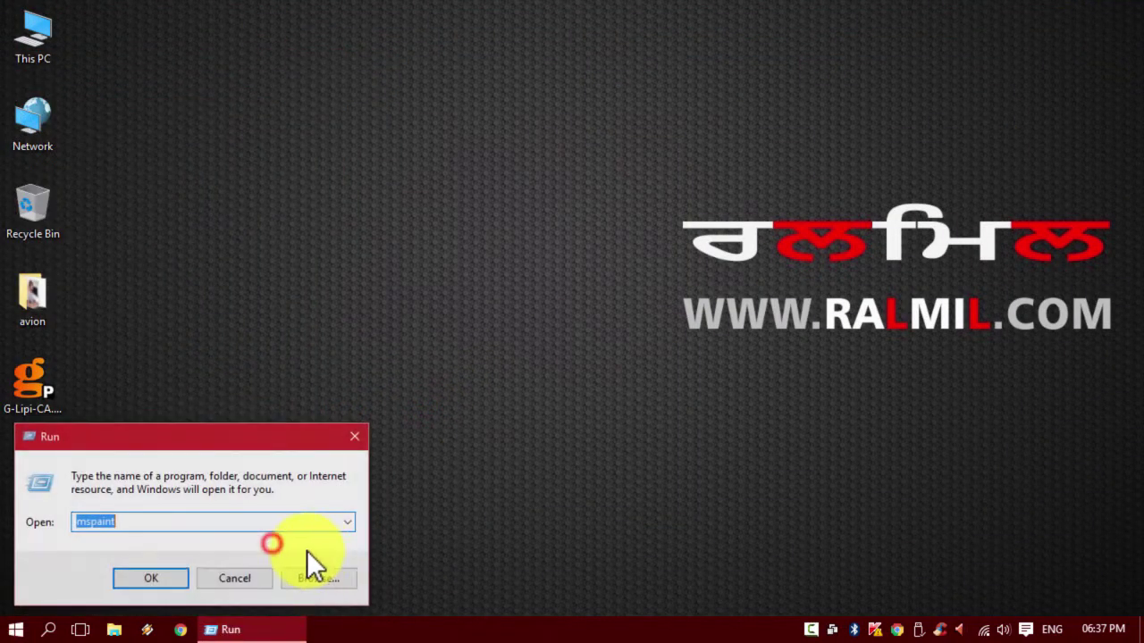
pyautogui.click(174, 578)
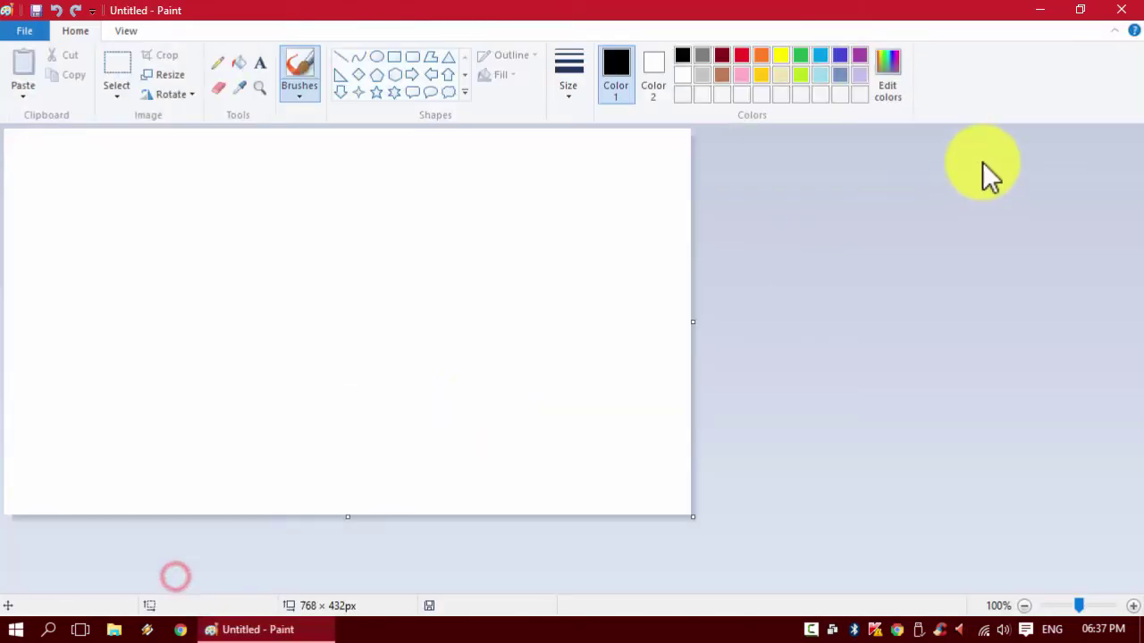
pyautogui.click(1039, 13)
pyautogui.click(302, 630)
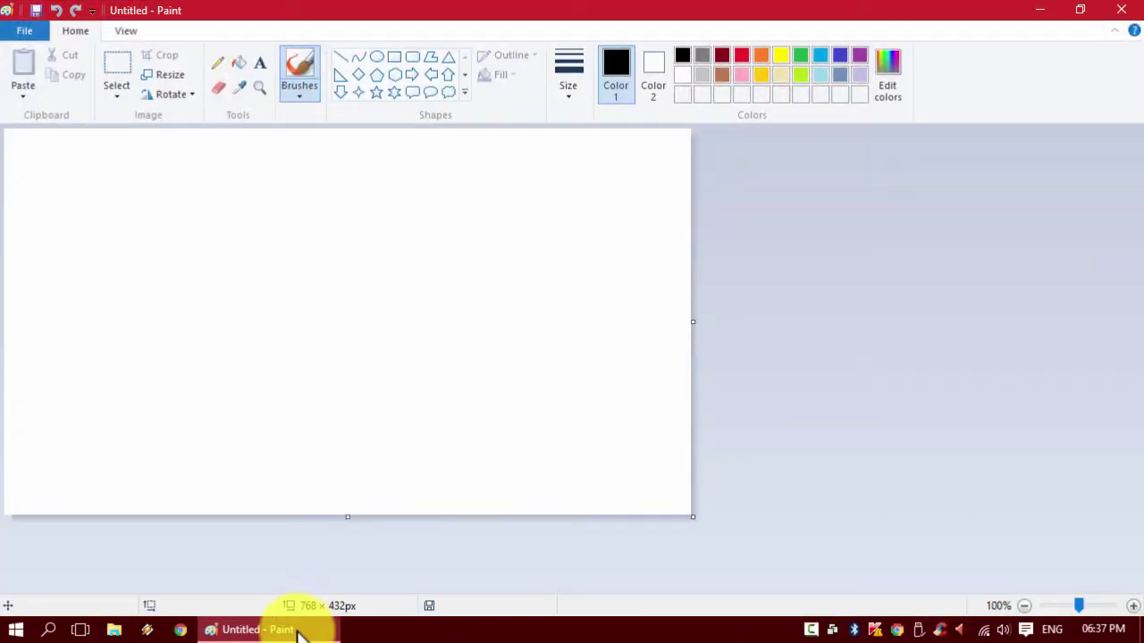
pyautogui.click(1081, 13)
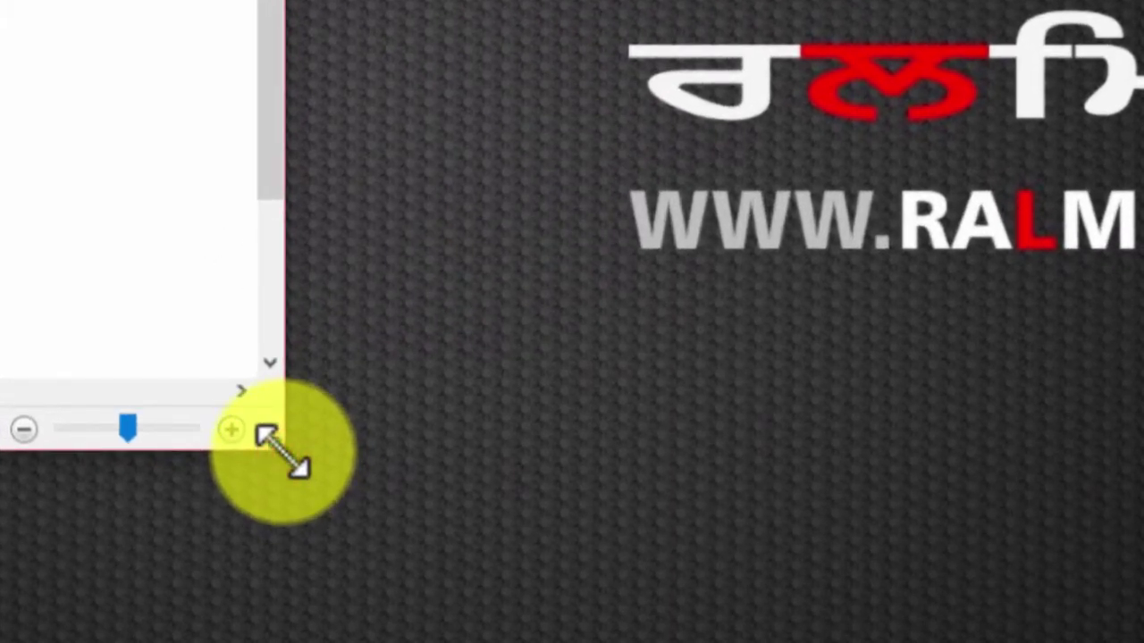
pyautogui.moveTo(376, 455)
pyautogui.mouseDown()
pyautogui.moveTo(778, 536)
pyautogui.moveTo(605, 546)
pyautogui.moveTo(468, 360)
pyautogui.moveTo(702, 286)
pyautogui.moveTo(790, 418)
pyautogui.moveTo(807, 566)
pyautogui.moveTo(546, 562)
pyautogui.moveTo(474, 459)
pyautogui.moveTo(476, 305)
pyautogui.moveTo(608, 298)
pyautogui.moveTo(837, 388)
pyautogui.moveTo(810, 566)
pyautogui.moveTo(615, 536)
pyautogui.moveTo(571, 317)
pyautogui.moveTo(825, 511)
pyautogui.moveTo(798, 552)
pyautogui.moveTo(749, 564)
pyautogui.mouseUp()
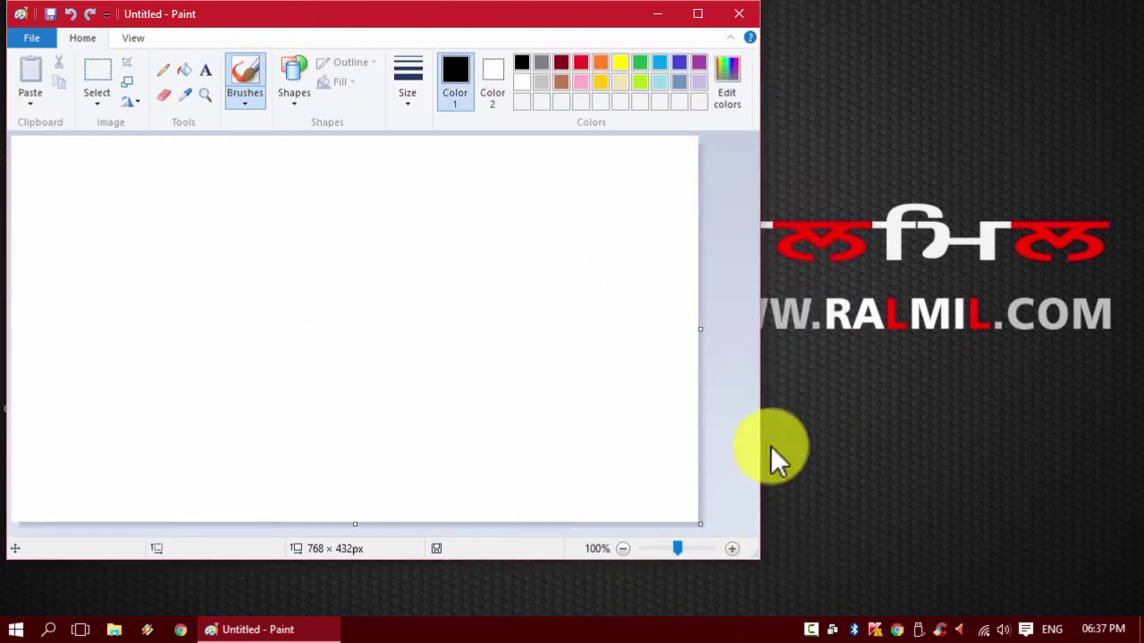
pyautogui.click(698, 13)
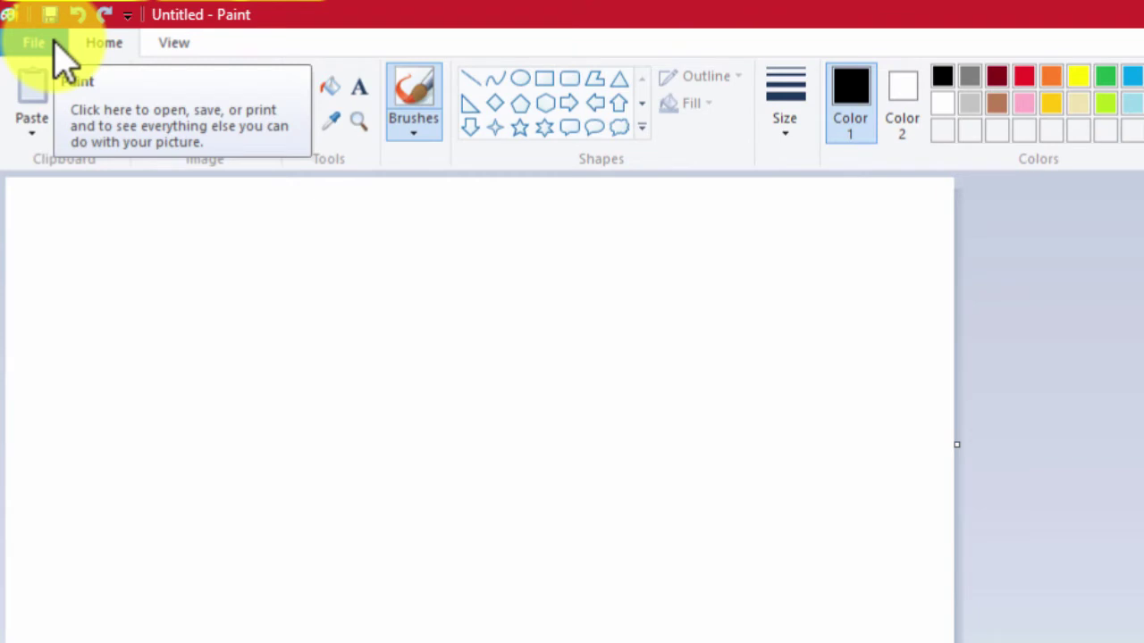
# Step: Choose File > Save as > JPEG picture to bring up the Save As dialog
pyautogui.click(53, 42)
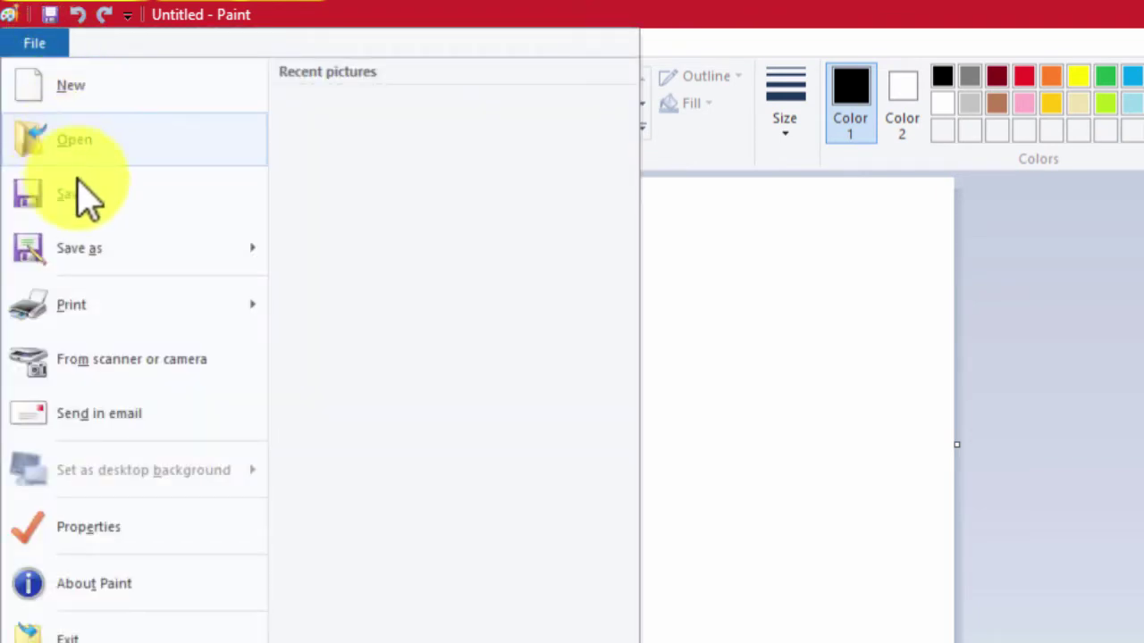
pyautogui.moveTo(102, 267)
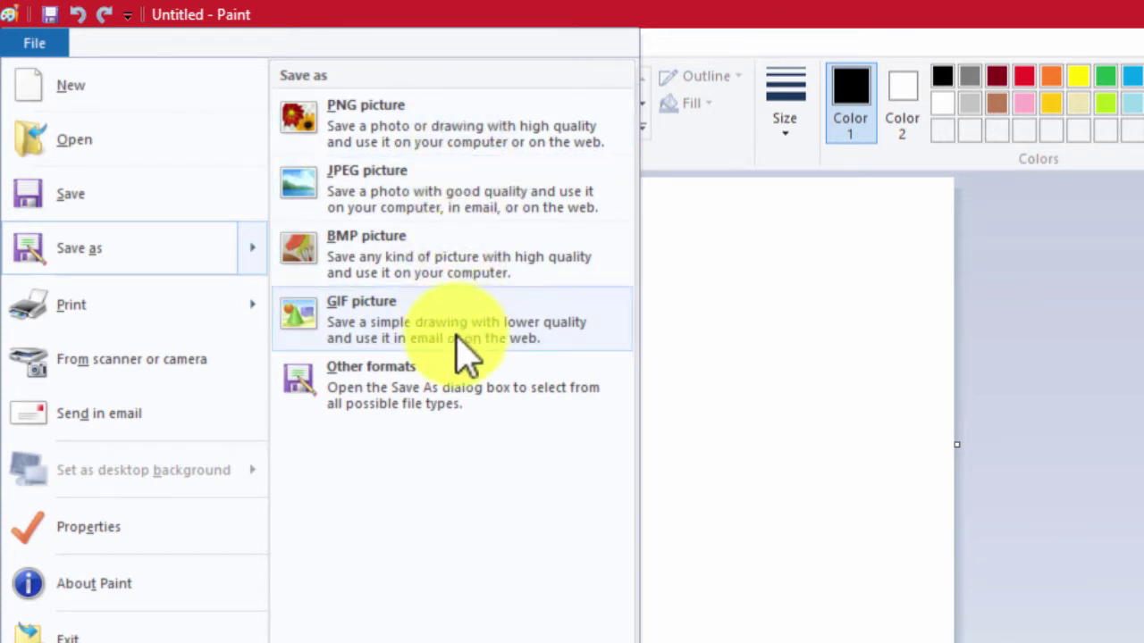
pyautogui.click(460, 188)
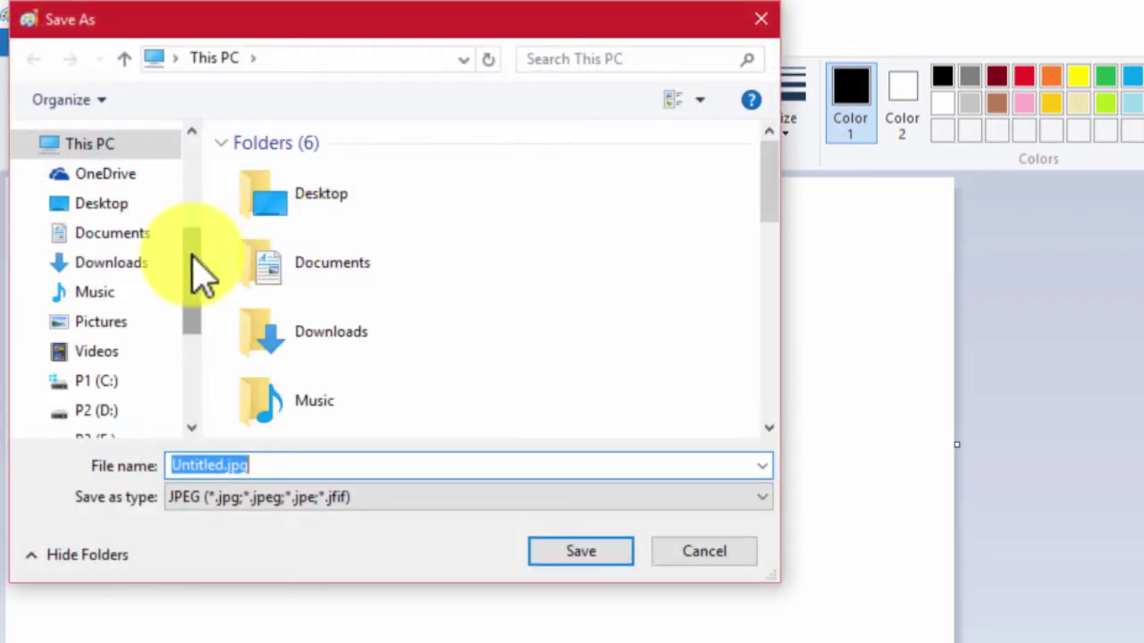
# Step: Enlarge the Save As dialog, pick Desktop, and save the picture as myfile
pyautogui.moveTo(190, 248); pyautogui.dragTo(191, 162)
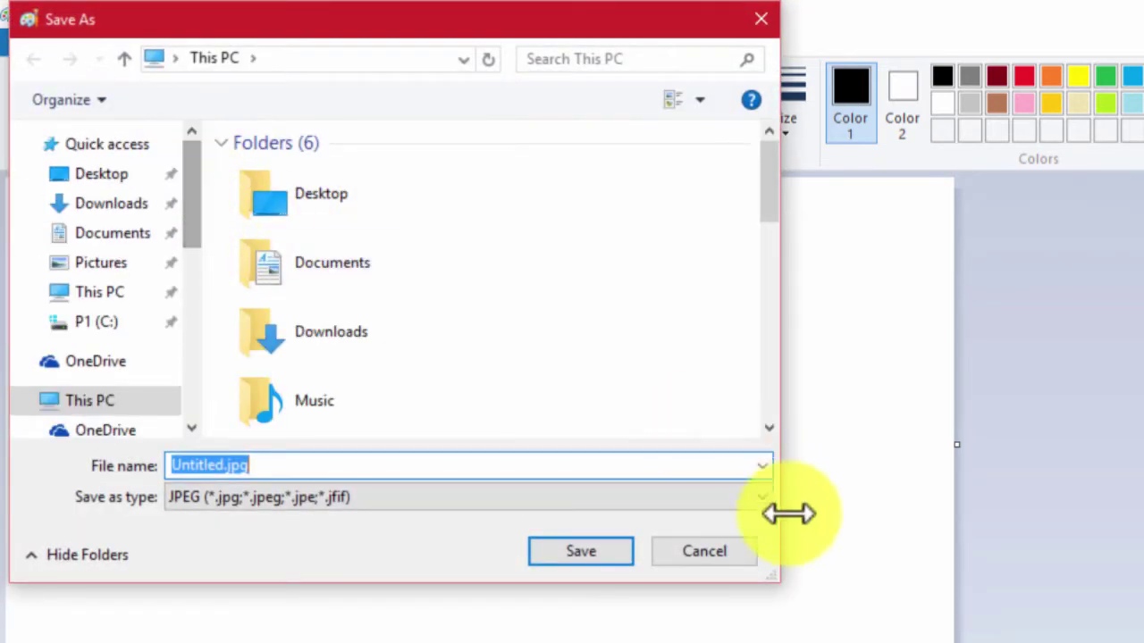
pyautogui.moveTo(771, 579); pyautogui.dragTo(1139, 642)
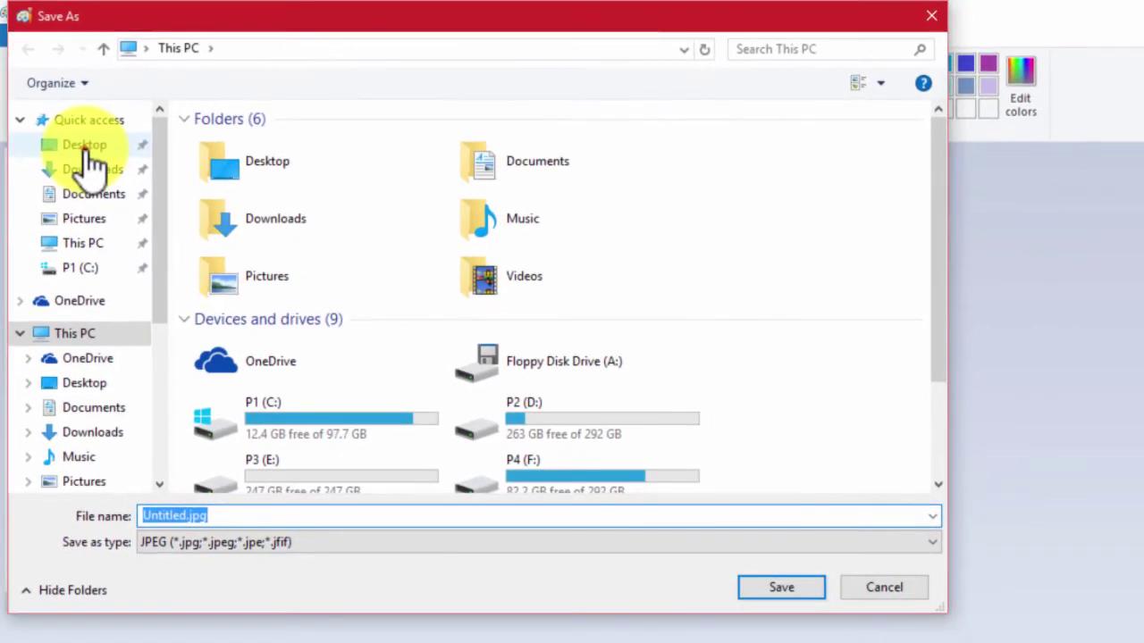
pyautogui.click(102, 176)
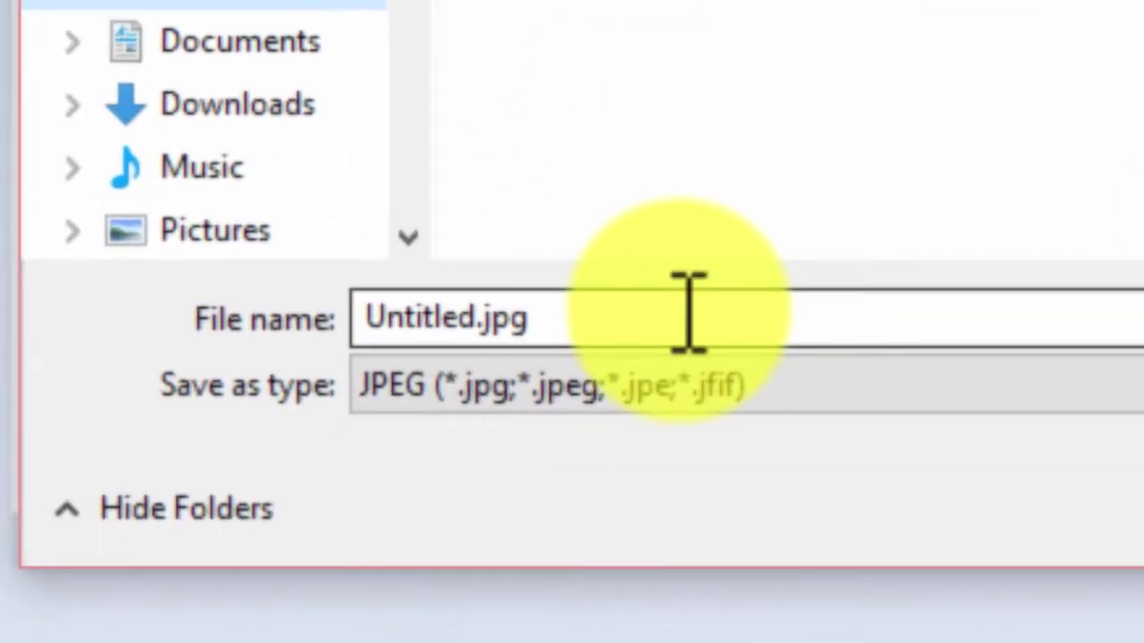
pyautogui.click(594, 353)
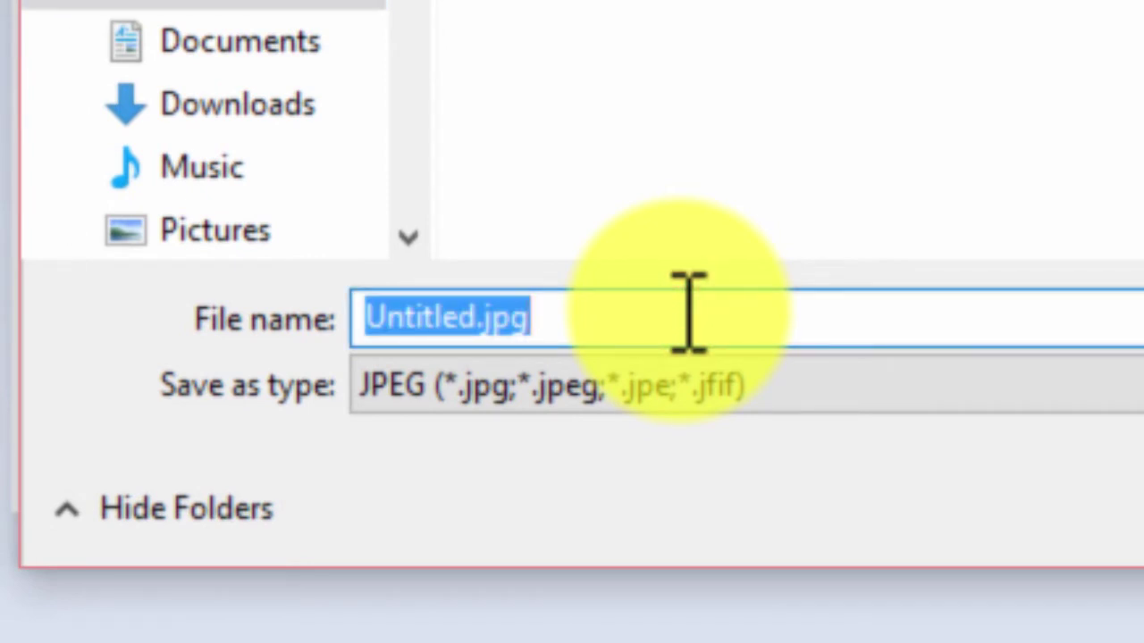
pyautogui.write('m')
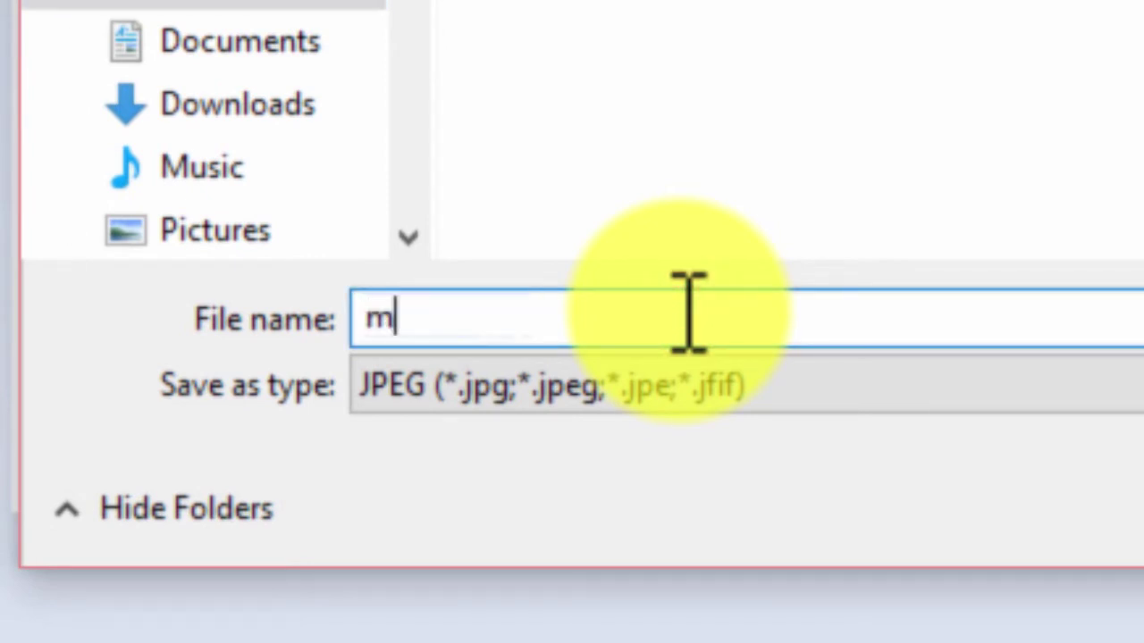
pyautogui.write('yfile')
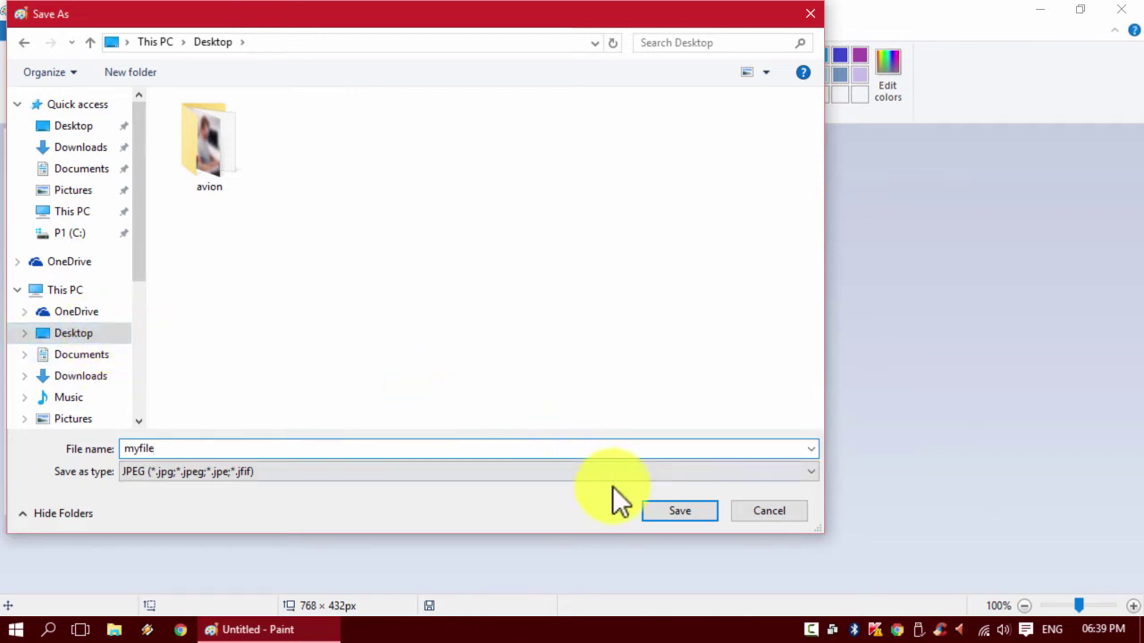
pyautogui.click(662, 509)
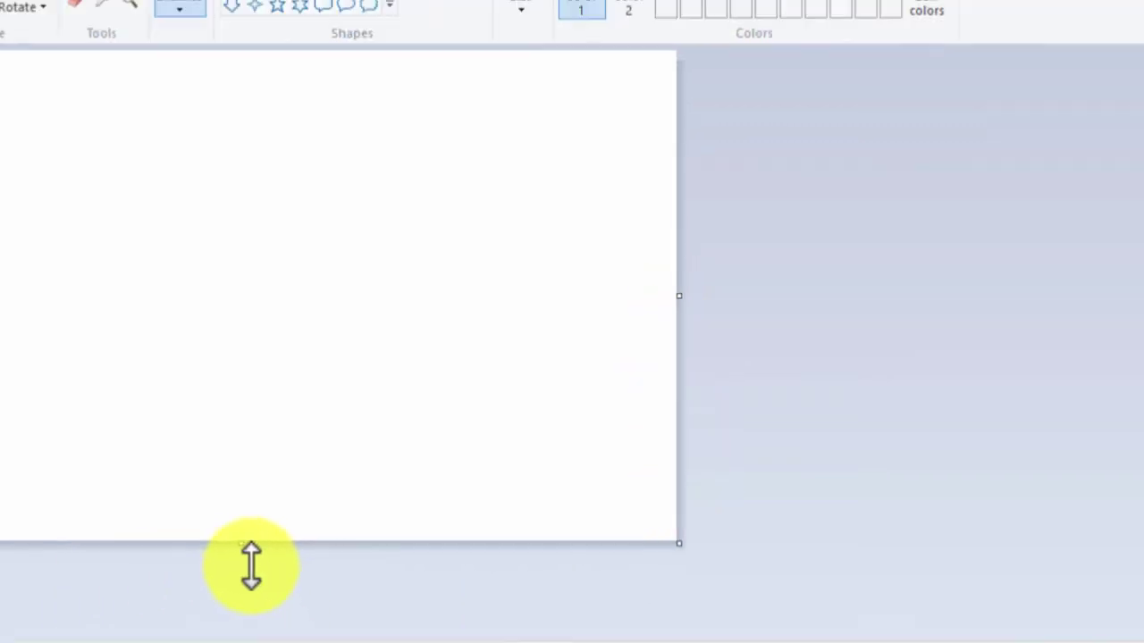
# Step: Drag the canvas edges to about 1201 × 477px, then shrink it to 198 × 221px
pyautogui.moveTo(251, 565); pyautogui.dragTo(252, 591)
pyautogui.moveTo(356, 555); pyautogui.dragTo(355, 556)
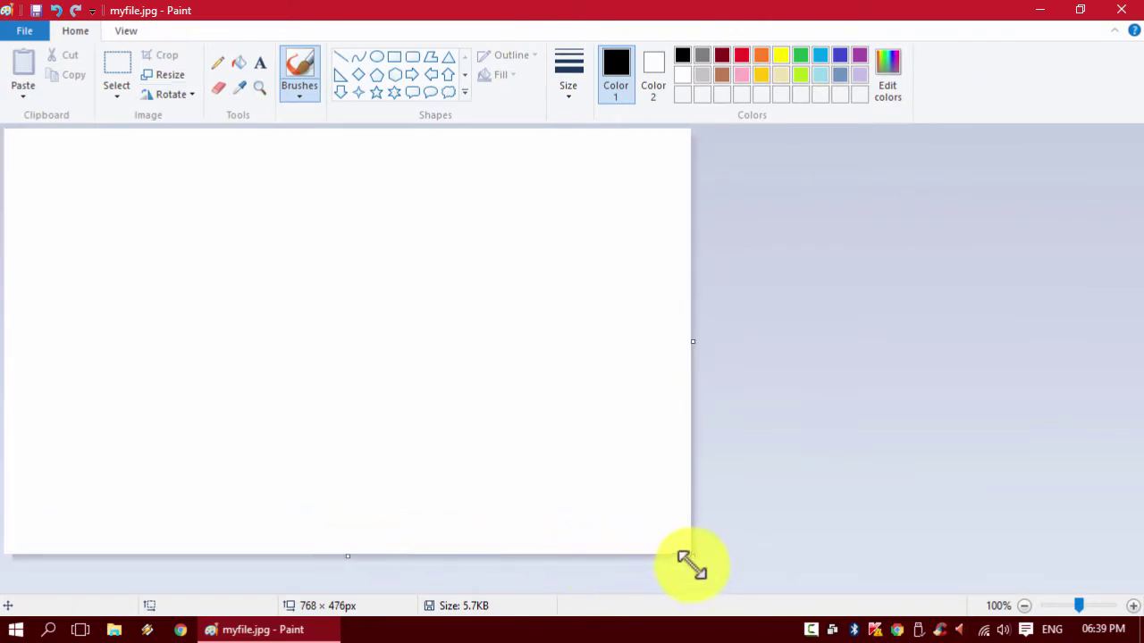
pyautogui.moveTo(692, 565); pyautogui.dragTo(827, 553)
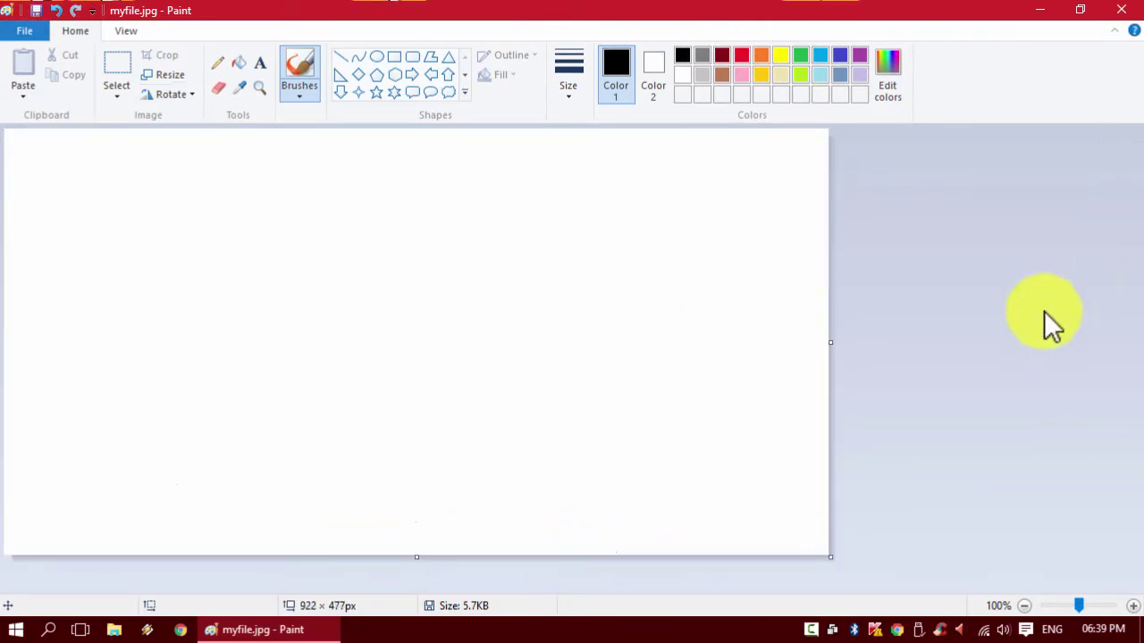
pyautogui.moveTo(848, 345); pyautogui.dragTo(264, 341)
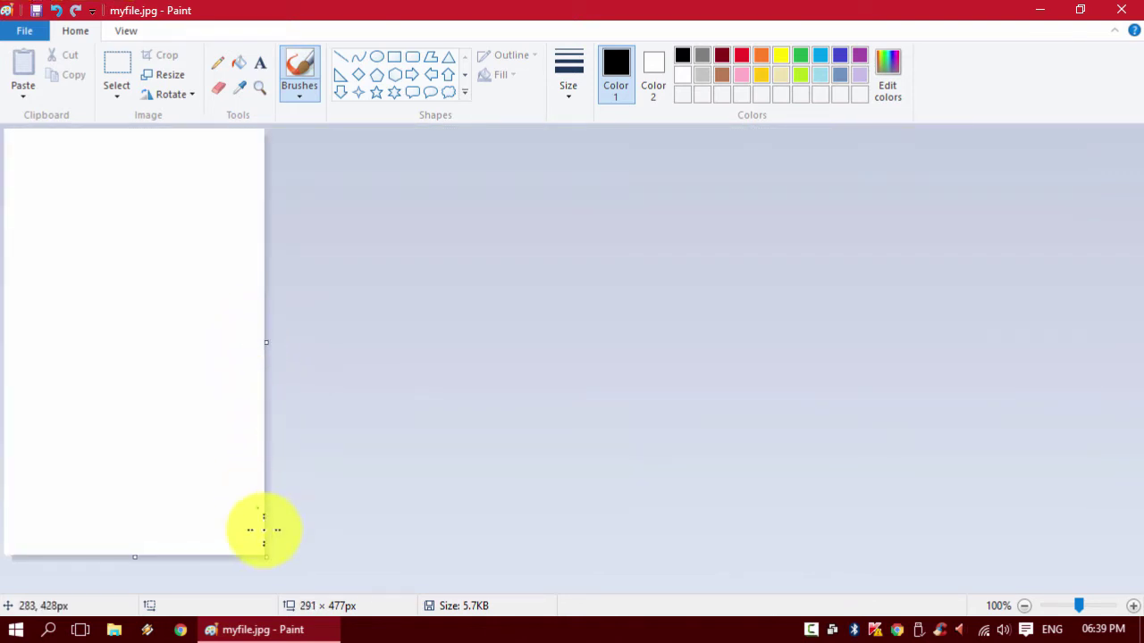
pyautogui.moveTo(265, 556); pyautogui.dragTo(180, 327)
pyautogui.click(121, 31)
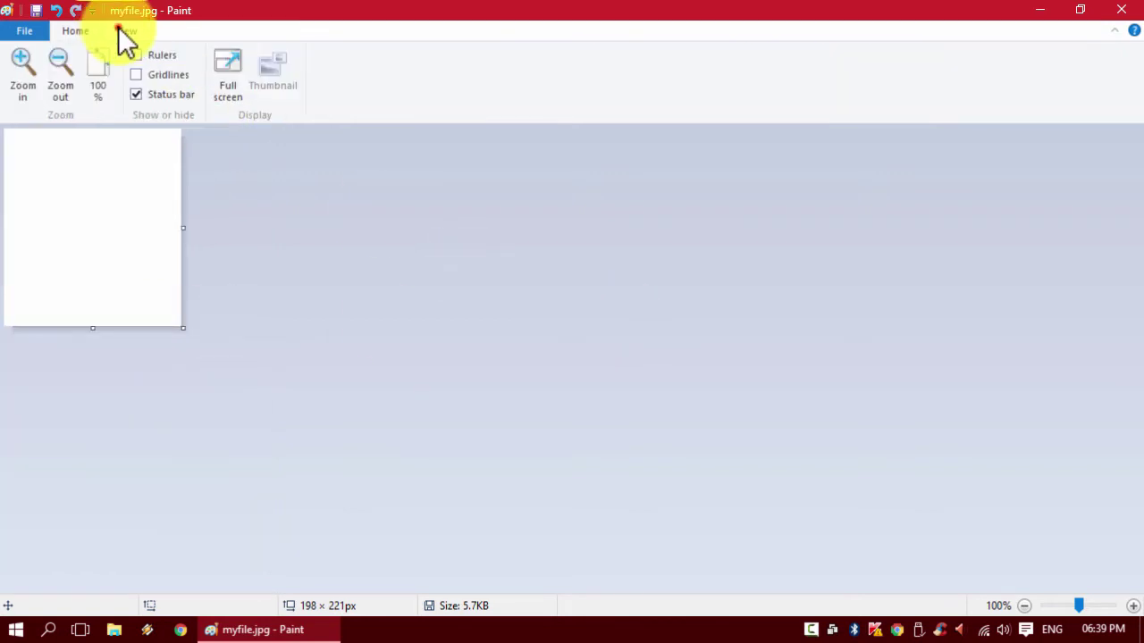
pyautogui.click(75, 30)
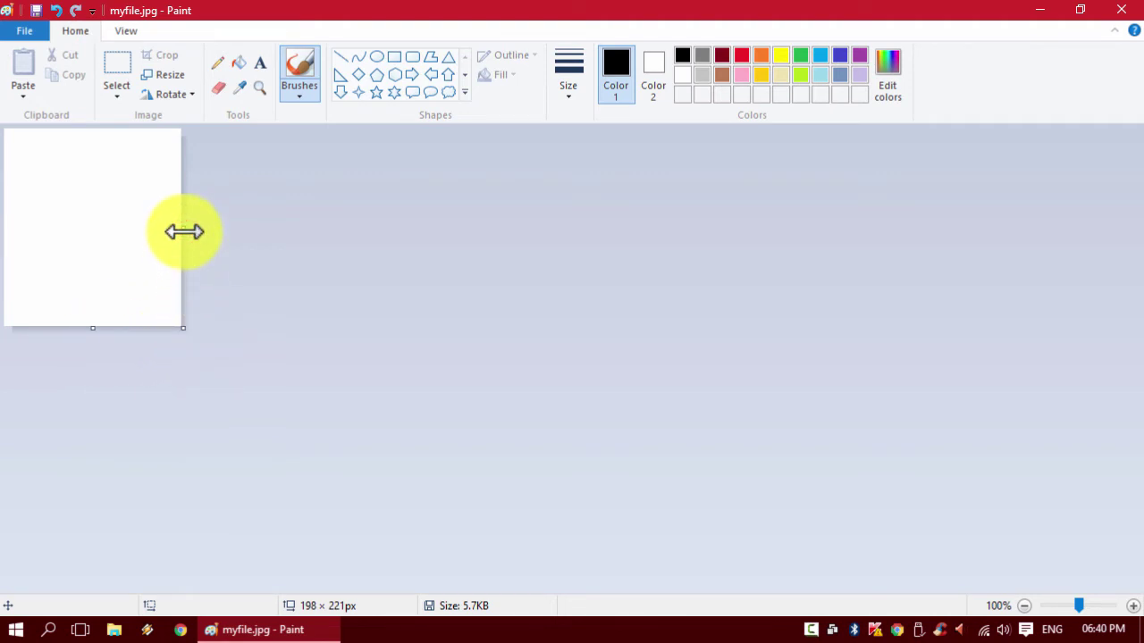
# Step: Drag the canvas edges outward again until the canvas measures 1200 × 483px
pyautogui.moveTo(183, 231); pyautogui.dragTo(597, 235)
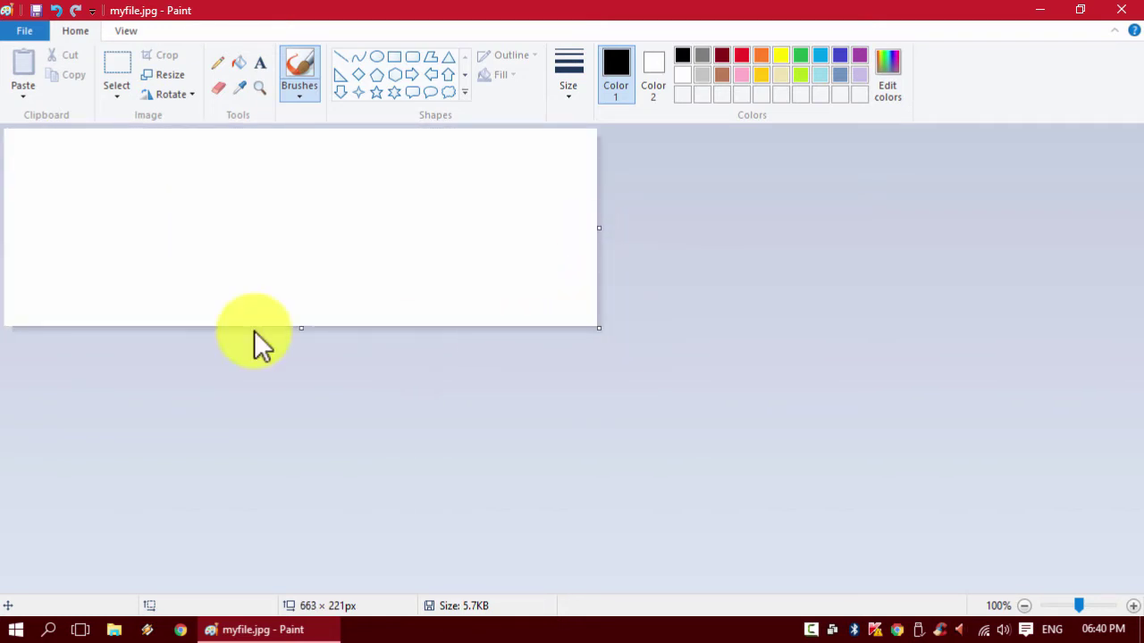
pyautogui.moveTo(299, 330); pyautogui.dragTo(286, 561)
pyautogui.moveTo(604, 351); pyautogui.dragTo(1076, 352)
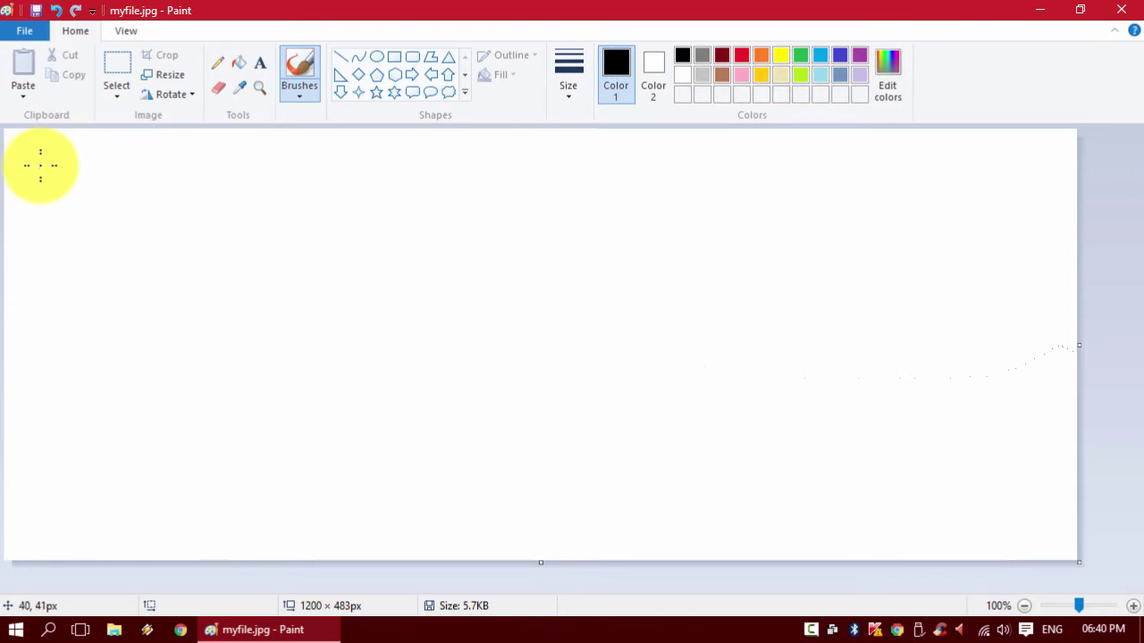
pyautogui.click(27, 32)
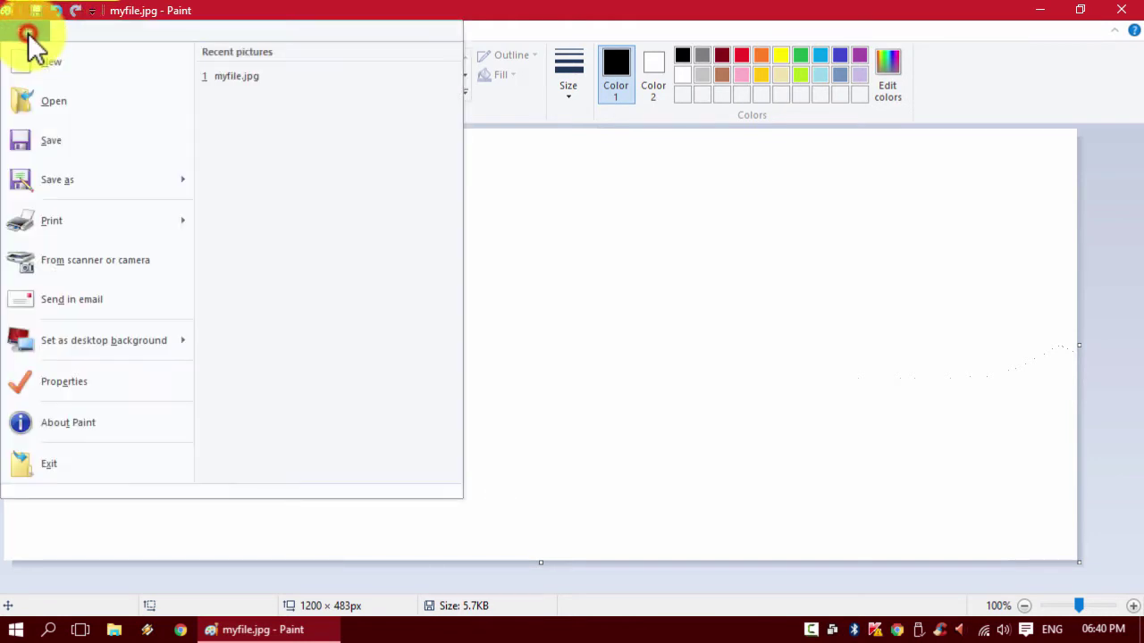
pyautogui.click(580, 363)
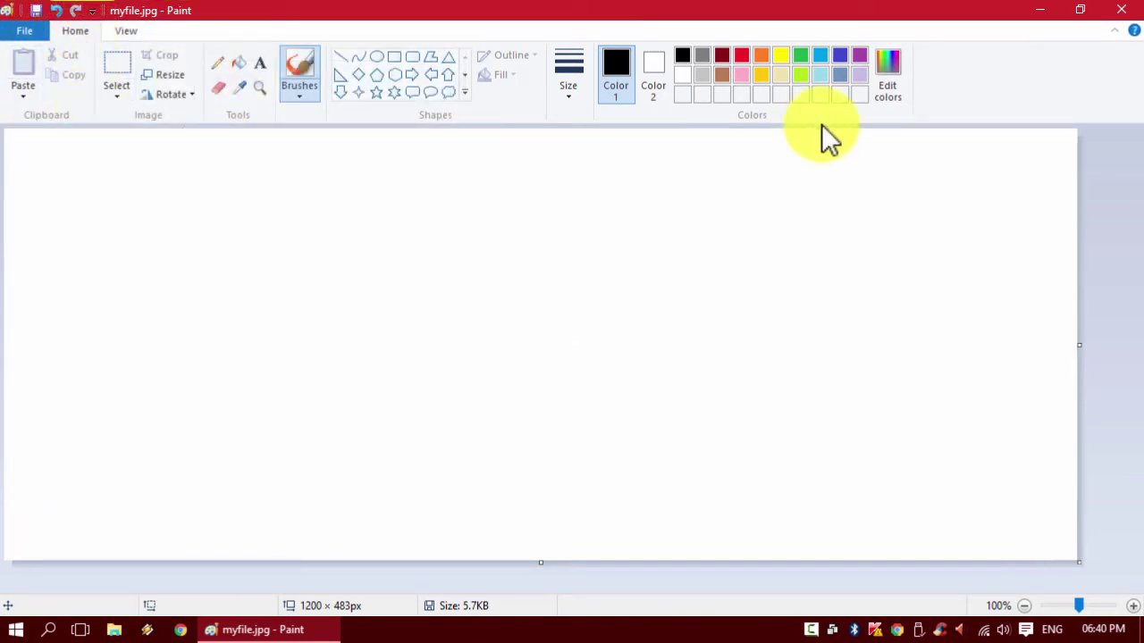
pyautogui.click(126, 31)
pyautogui.click(75, 31)
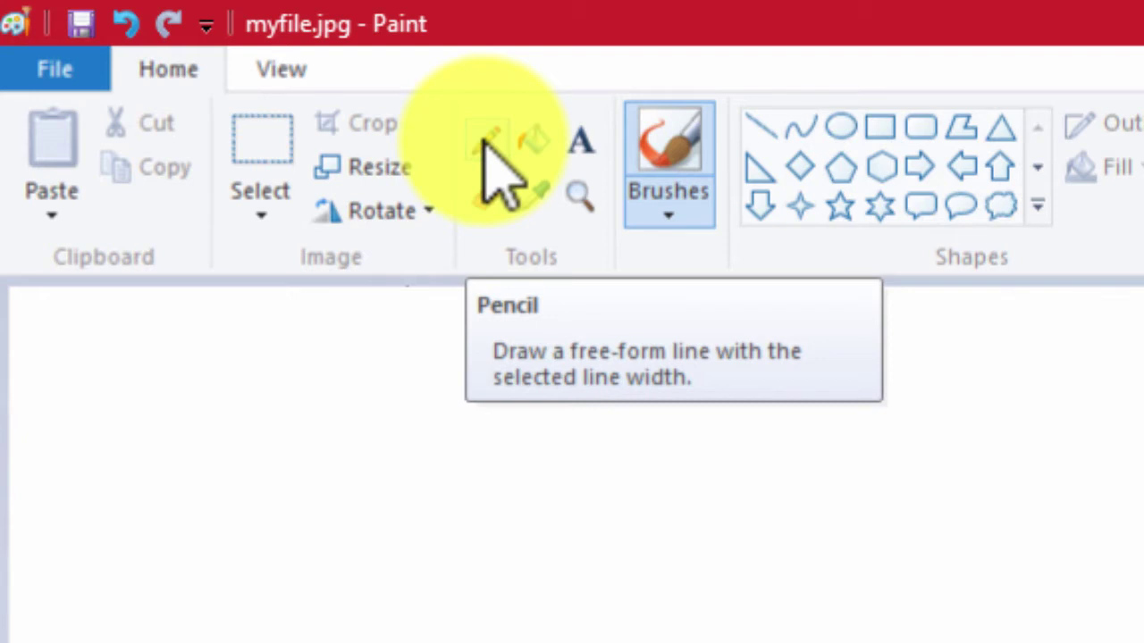
# Step: With the Pencil in bright red, draw a long line across the top and several curved strokes
pyautogui.click(483, 143)
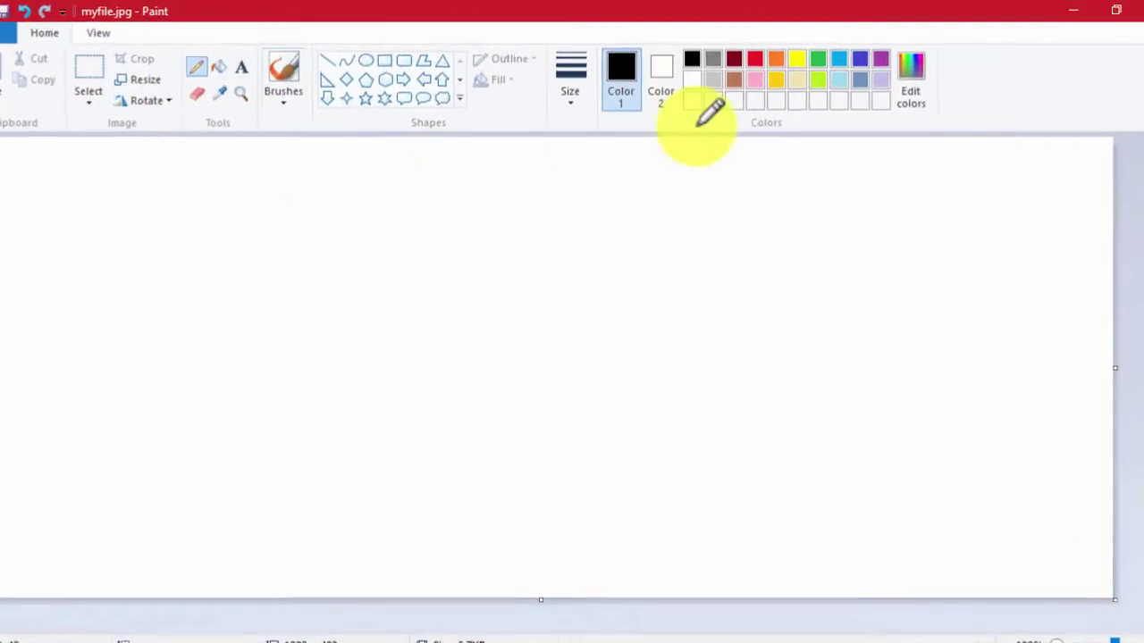
pyautogui.click(817, 86)
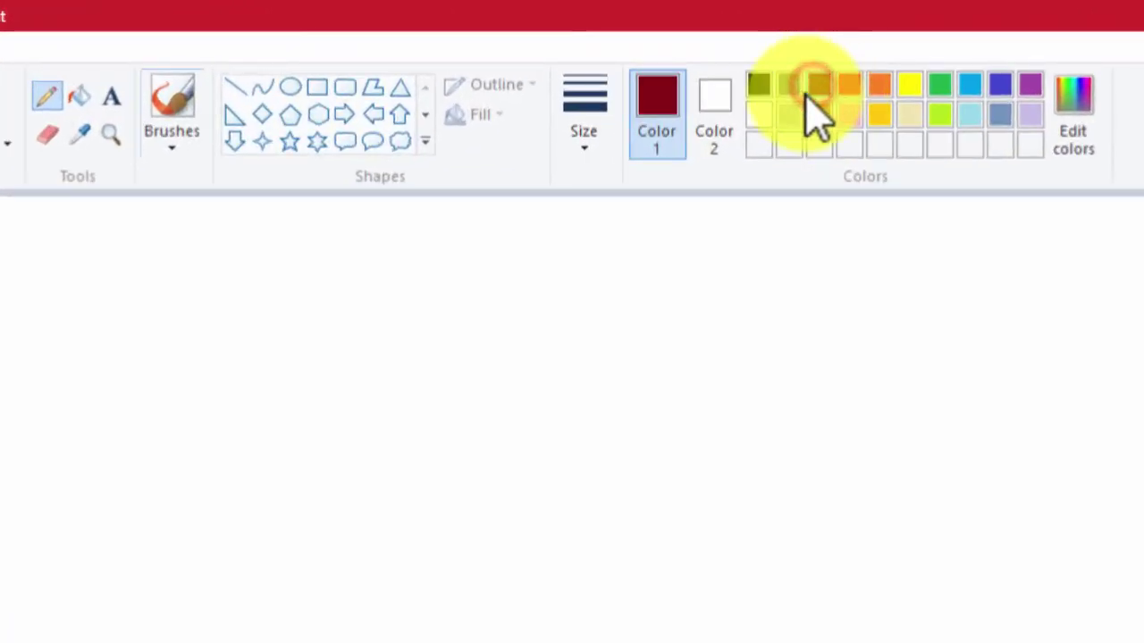
pyautogui.click(850, 85)
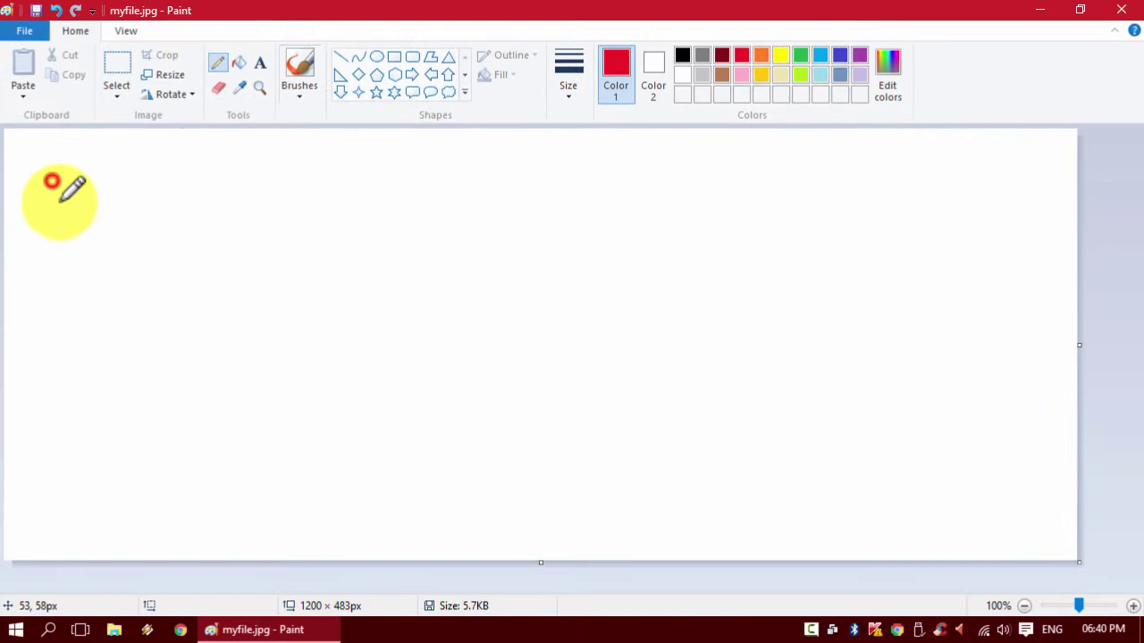
pyautogui.moveTo(52, 182)
pyautogui.mouseDown()
pyautogui.moveTo(96, 183)
pyautogui.moveTo(175, 227)
pyautogui.moveTo(568, 201)
pyautogui.mouseUp()
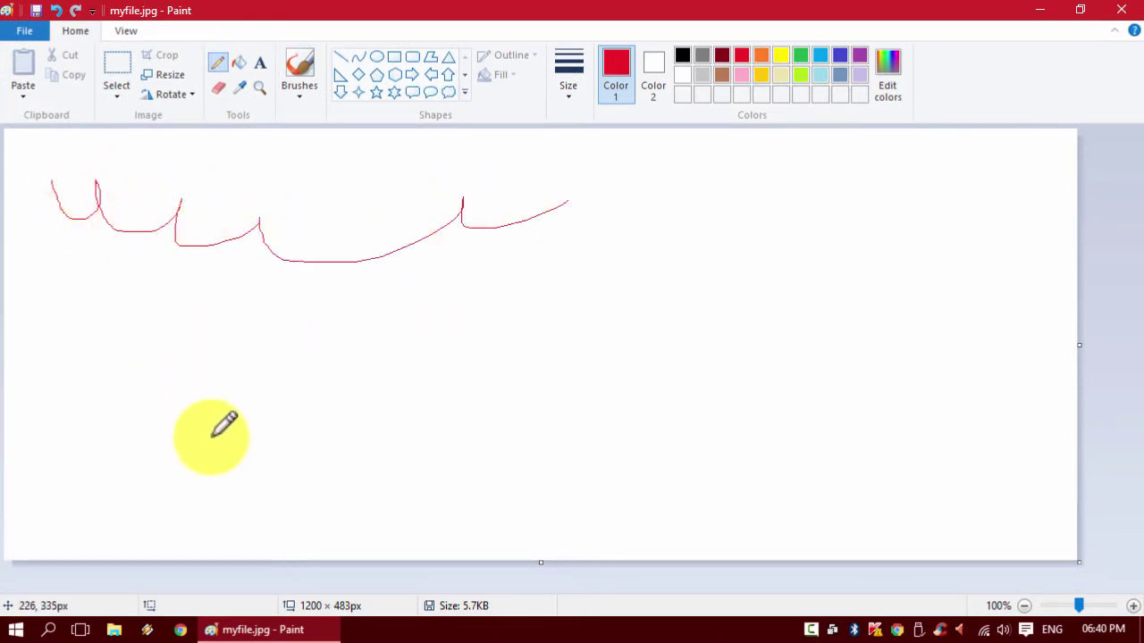
pyautogui.moveTo(212, 439)
pyautogui.mouseDown()
pyautogui.moveTo(284, 341)
pyautogui.moveTo(264, 464)
pyautogui.mouseUp()
pyautogui.moveTo(396, 365)
pyautogui.mouseDown()
pyautogui.moveTo(374, 406)
pyautogui.moveTo(504, 434)
pyautogui.mouseUp()
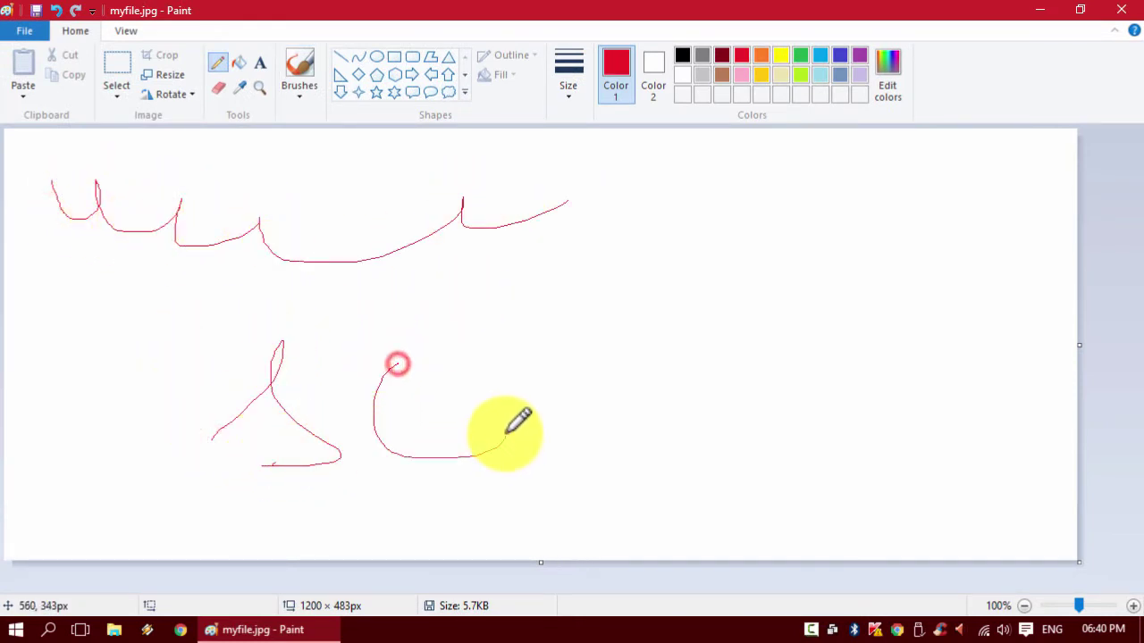
pyautogui.moveTo(471, 288)
pyautogui.mouseDown()
pyautogui.moveTo(503, 433)
pyautogui.moveTo(603, 437)
pyautogui.mouseUp()
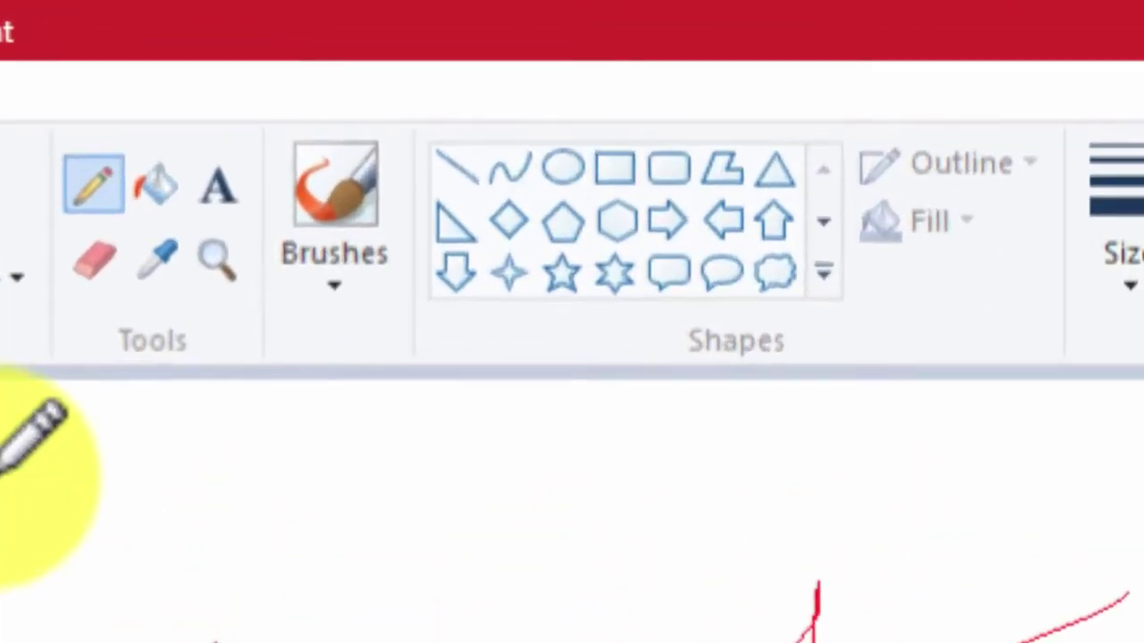
# Step: Rub out every red pencil stroke with the Eraser so the canvas is white
pyautogui.click(80, 283)
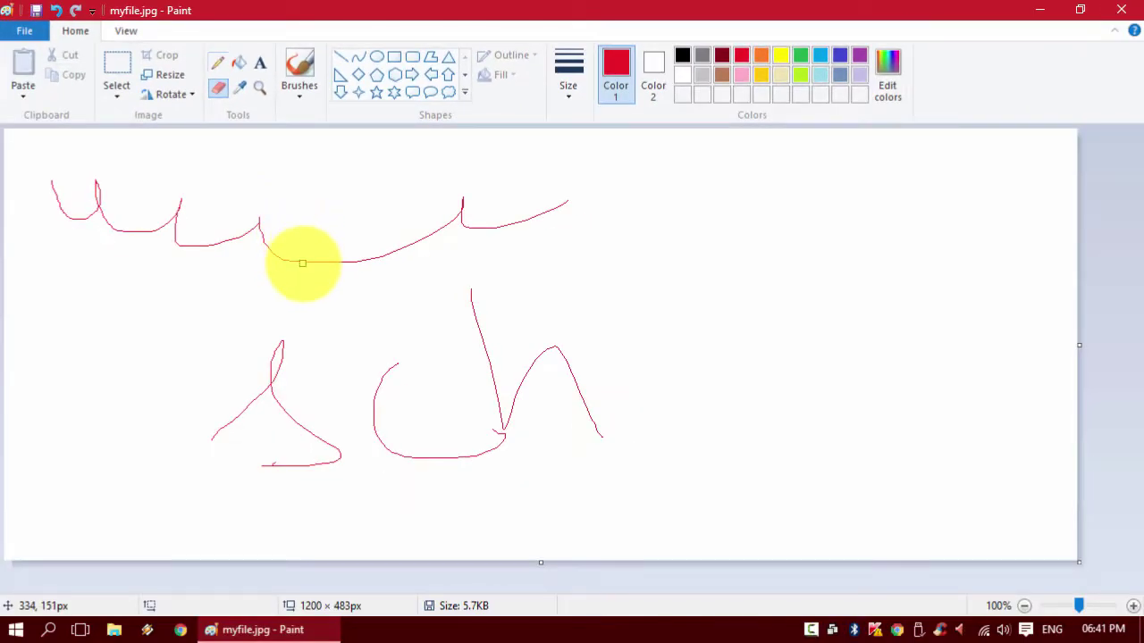
pyautogui.moveTo(302, 264)
pyautogui.mouseDown()
pyautogui.moveTo(396, 257)
pyautogui.moveTo(298, 261)
pyautogui.moveTo(365, 263)
pyautogui.moveTo(409, 232)
pyautogui.moveTo(555, 206)
pyautogui.moveTo(532, 212)
pyautogui.moveTo(542, 213)
pyautogui.moveTo(517, 366)
pyautogui.moveTo(483, 297)
pyautogui.moveTo(473, 322)
pyautogui.moveTo(467, 308)
pyautogui.moveTo(506, 435)
pyautogui.mouseUp()
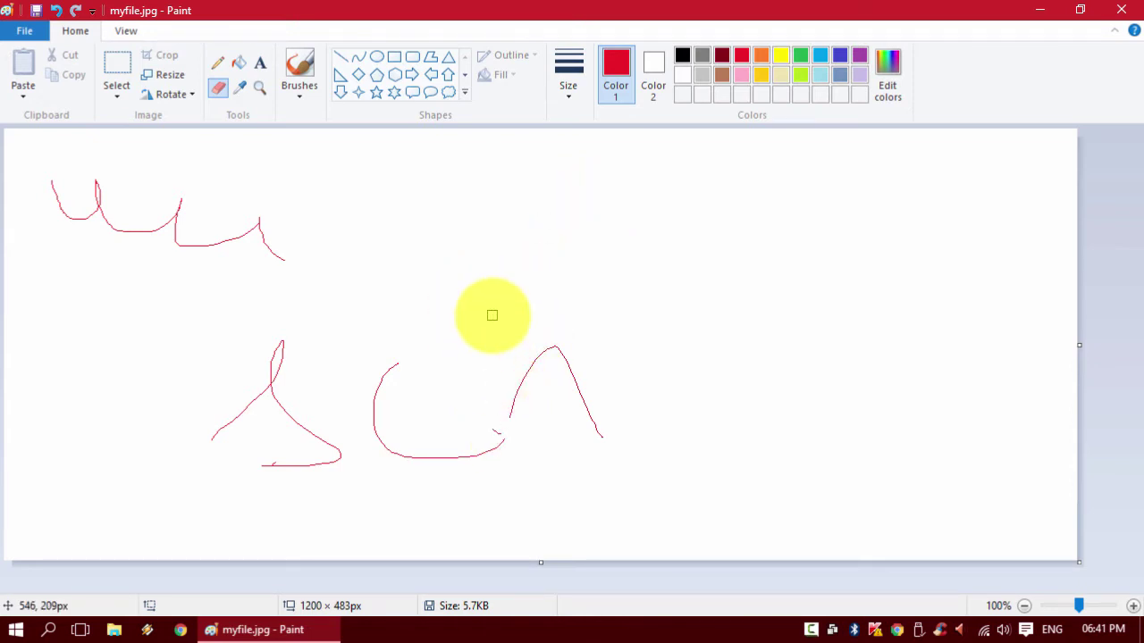
pyautogui.press('ctrl')
pyautogui.moveTo(505, 379)
pyautogui.mouseDown()
pyautogui.moveTo(560, 365)
pyautogui.moveTo(600, 435)
pyautogui.moveTo(459, 430)
pyautogui.moveTo(558, 447)
pyautogui.moveTo(279, 446)
pyautogui.moveTo(153, 466)
pyautogui.moveTo(164, 405)
pyautogui.moveTo(136, 412)
pyautogui.moveTo(185, 370)
pyautogui.moveTo(434, 338)
pyautogui.moveTo(223, 232)
pyautogui.moveTo(50, 195)
pyautogui.mouseUp()
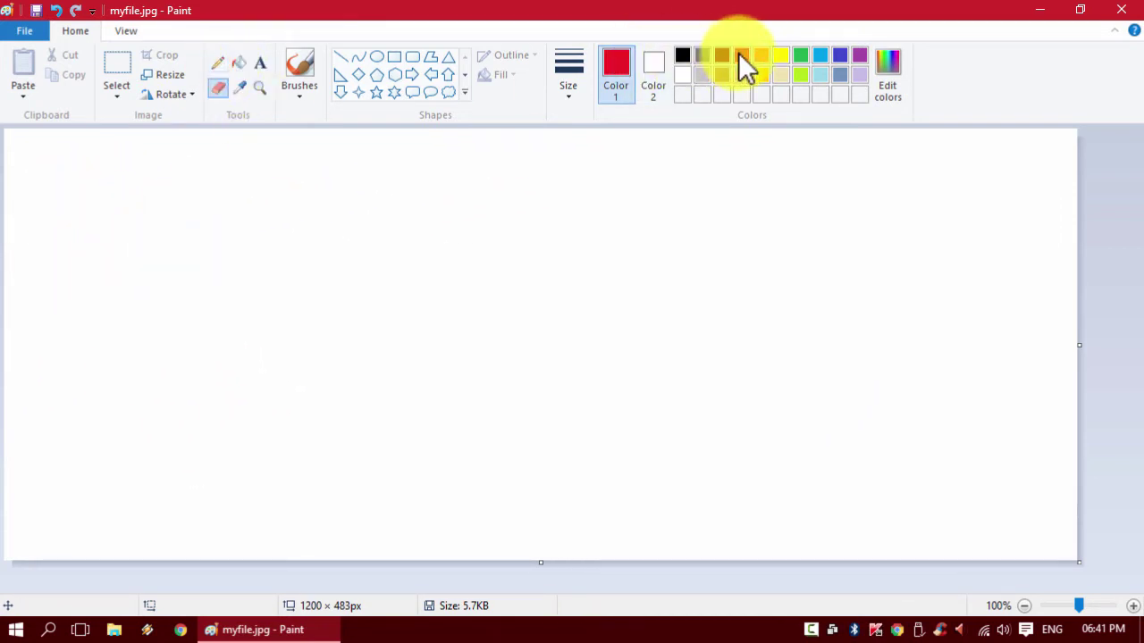
# Step: Draw a green pencil zig-zag across the canvas, then erase it with the Eraser
pyautogui.click(806, 57)
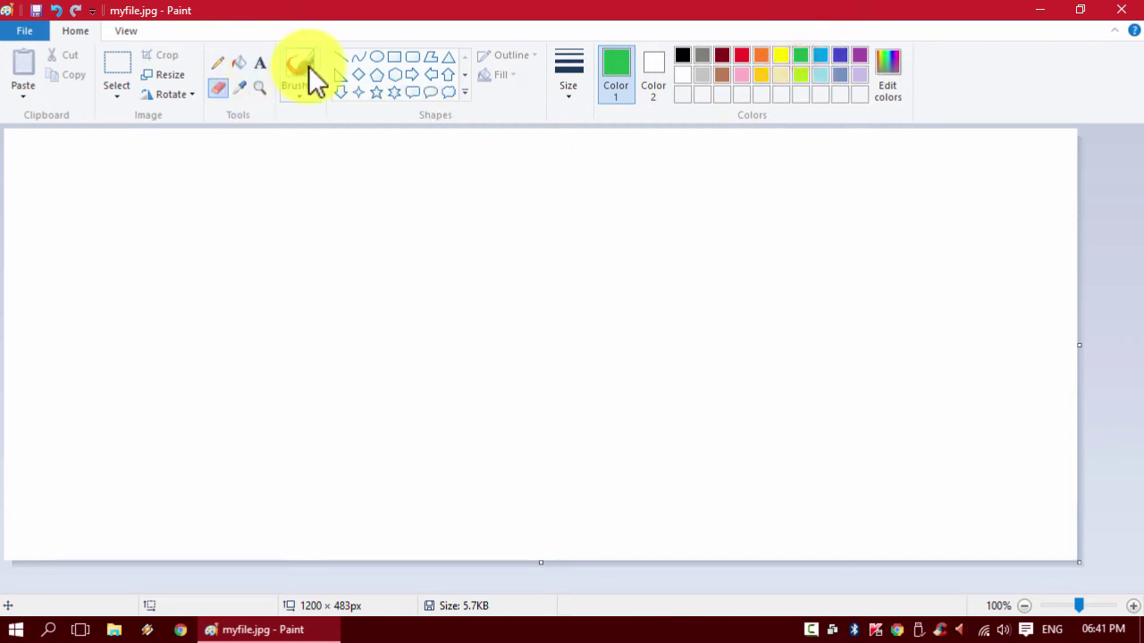
pyautogui.click(217, 62)
pyautogui.moveTo(88, 253)
pyautogui.mouseDown()
pyautogui.moveTo(128, 229)
pyautogui.moveTo(716, 226)
pyautogui.moveTo(943, 298)
pyautogui.mouseUp()
pyautogui.click(216, 87)
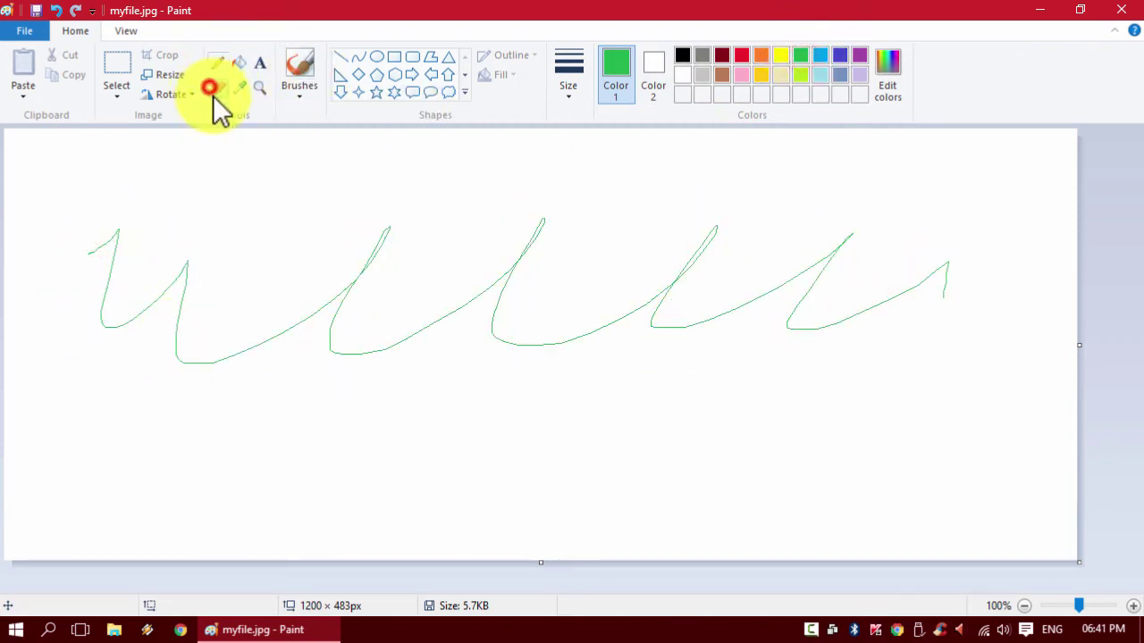
pyautogui.moveTo(158, 212)
pyautogui.mouseDown()
pyautogui.moveTo(140, 240)
pyautogui.moveTo(197, 277)
pyautogui.moveTo(163, 352)
pyautogui.moveTo(168, 385)
pyautogui.moveTo(233, 342)
pyautogui.moveTo(377, 333)
pyautogui.moveTo(415, 290)
pyautogui.moveTo(375, 274)
pyautogui.moveTo(346, 245)
pyautogui.moveTo(470, 229)
pyautogui.moveTo(506, 249)
pyautogui.moveTo(412, 301)
pyautogui.moveTo(31, 247)
pyautogui.moveTo(600, 268)
pyautogui.moveTo(423, 334)
pyautogui.moveTo(541, 344)
pyautogui.moveTo(520, 333)
pyautogui.moveTo(796, 317)
pyautogui.moveTo(880, 284)
pyautogui.moveTo(779, 262)
pyautogui.moveTo(851, 237)
pyautogui.moveTo(706, 329)
pyautogui.moveTo(769, 232)
pyautogui.moveTo(667, 271)
pyautogui.mouseUp()
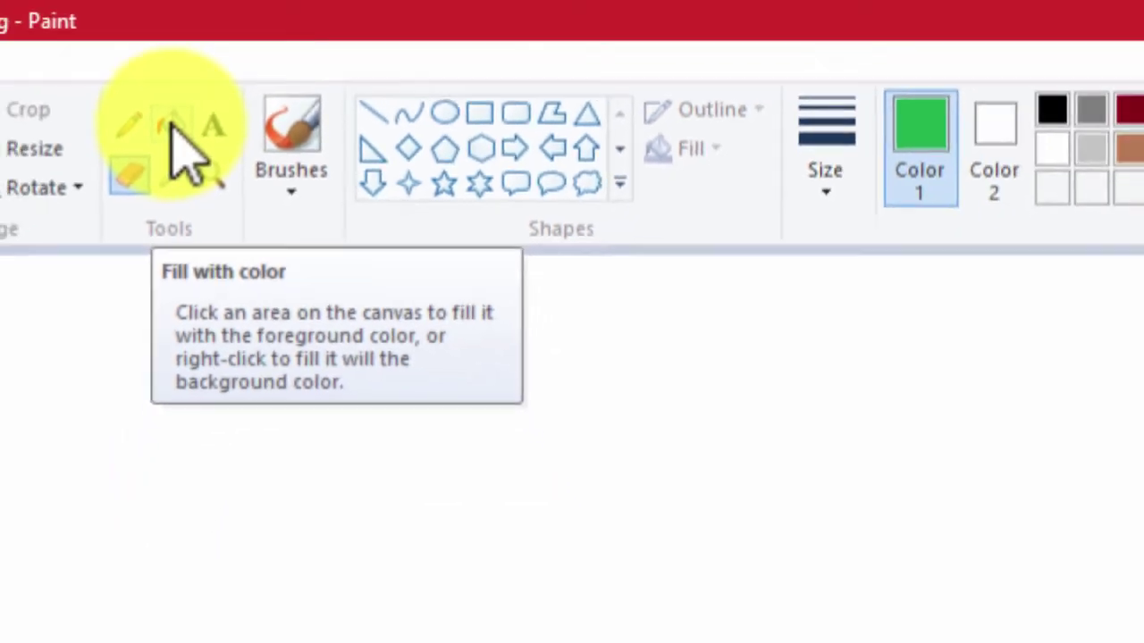
# Step: Flood-fill the canvas green, red, brown, light blue, lavender, and finally purple
pyautogui.click(120, 170)
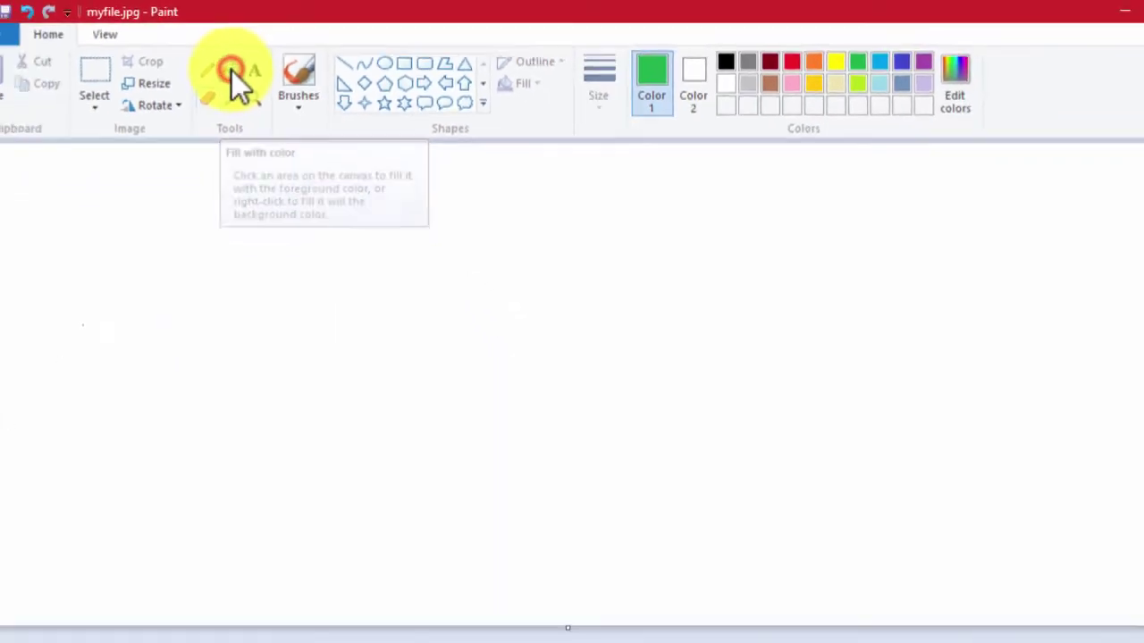
pyautogui.click(444, 230)
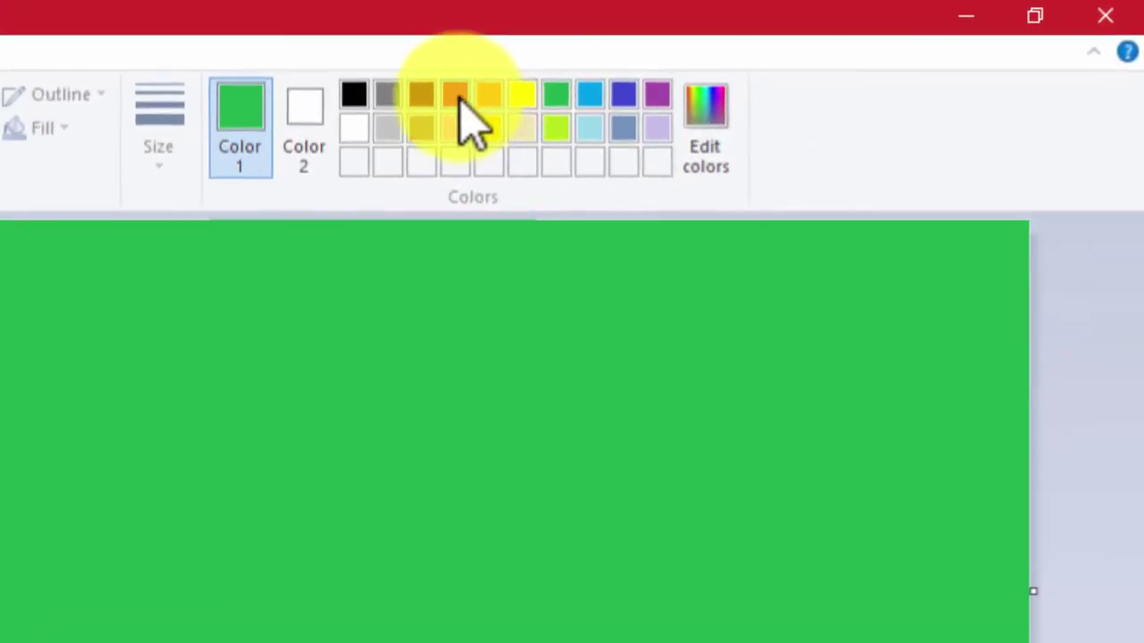
pyautogui.click(429, 96)
pyautogui.click(349, 289)
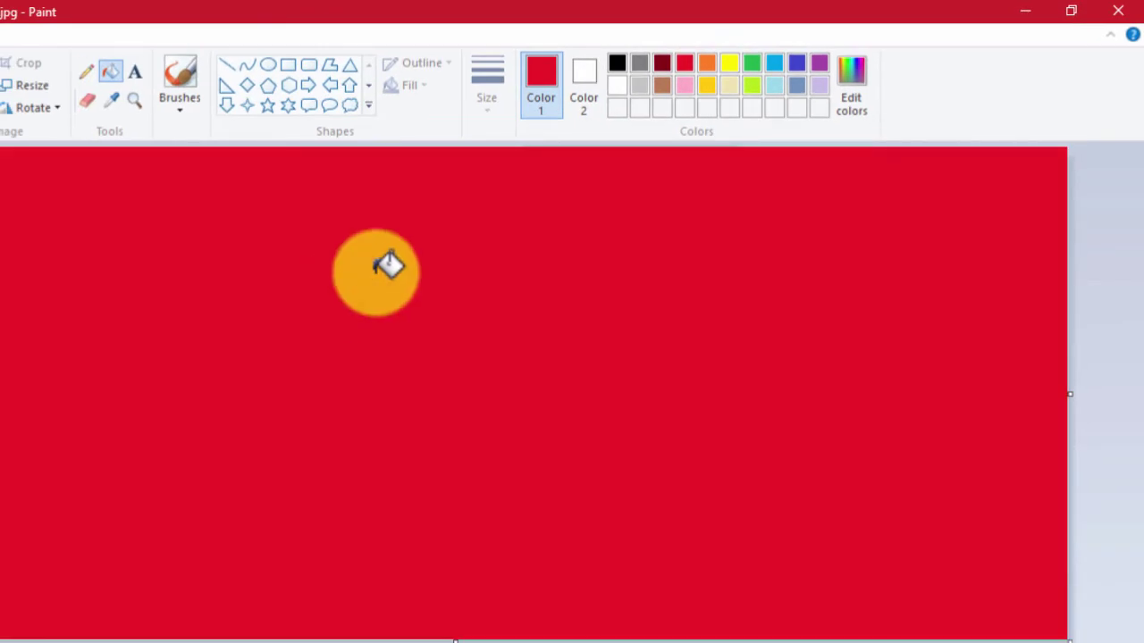
pyautogui.click(664, 86)
pyautogui.click(534, 306)
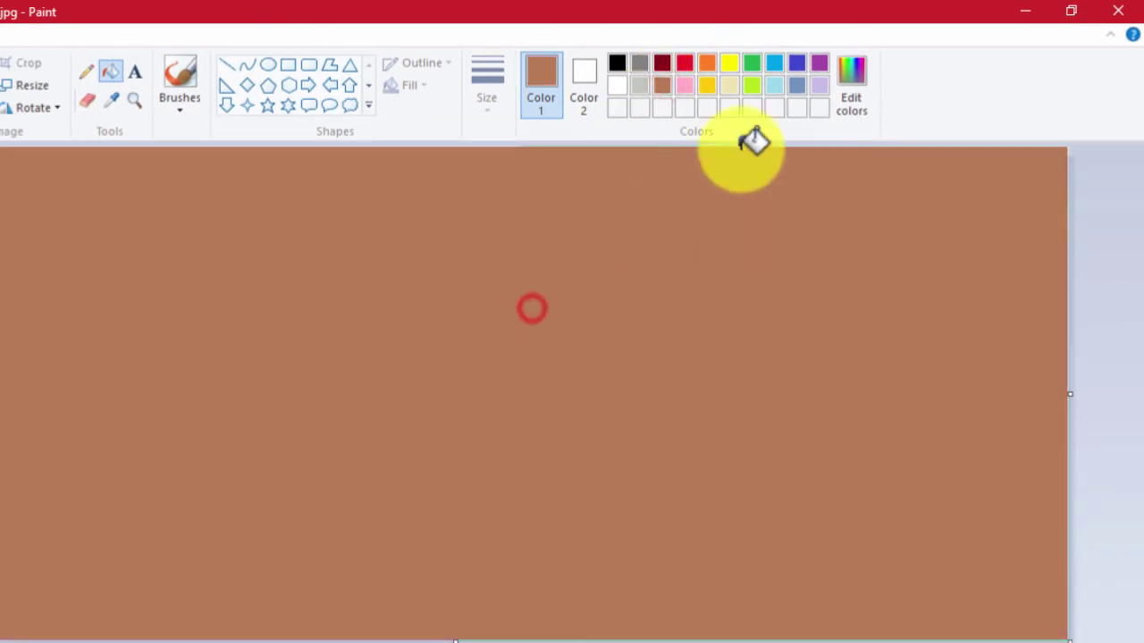
pyautogui.click(774, 86)
pyautogui.click(581, 279)
pyautogui.click(819, 86)
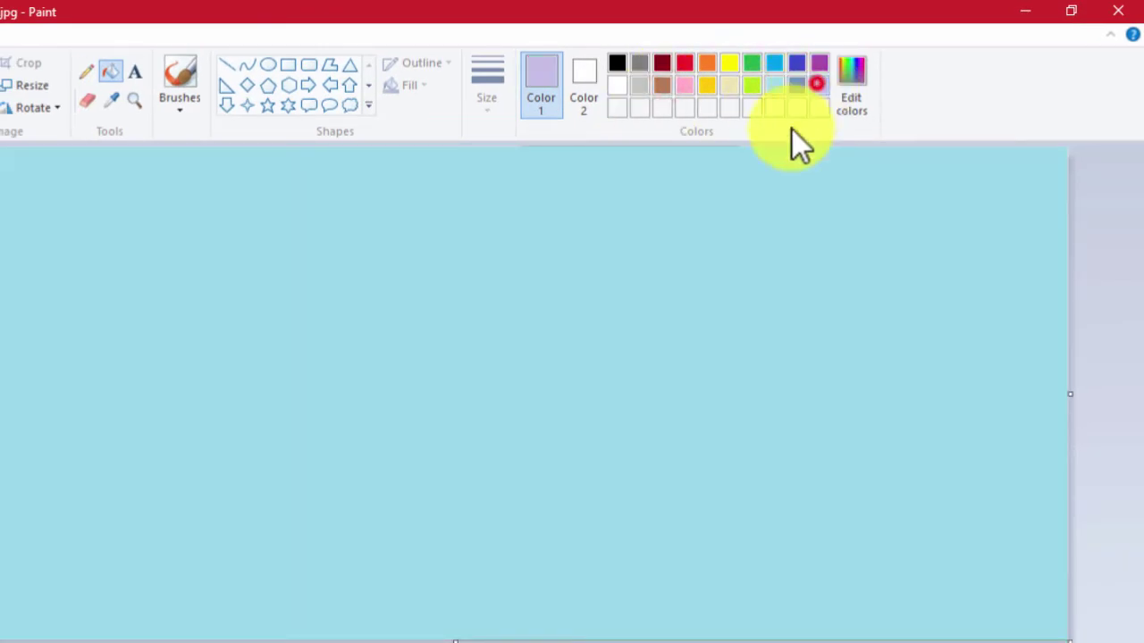
pyautogui.click(448, 312)
pyautogui.click(820, 65)
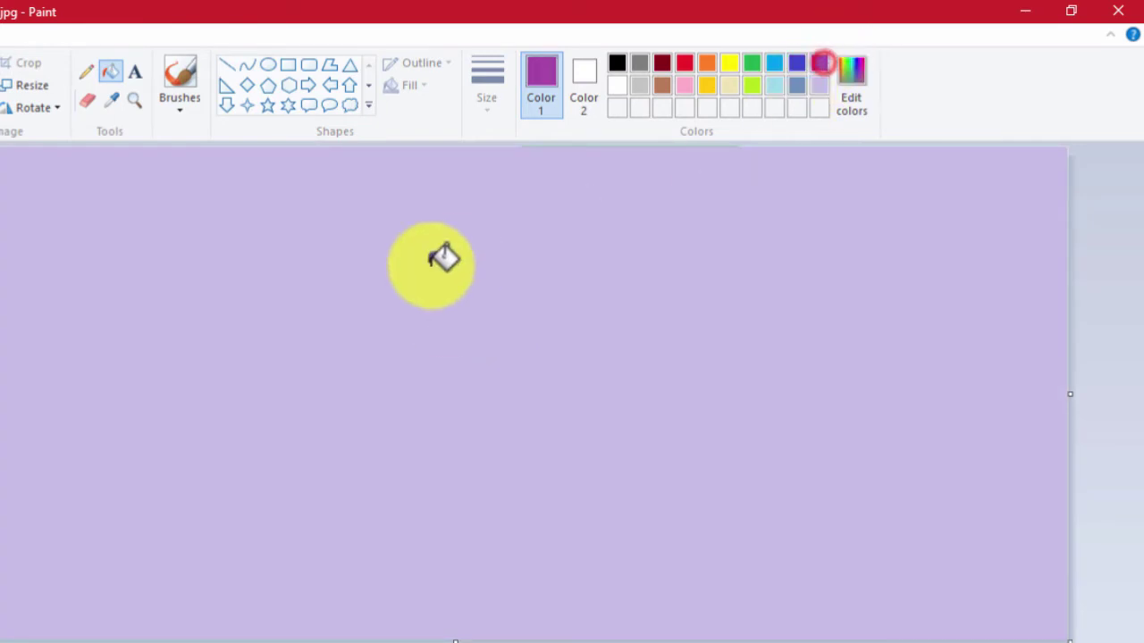
pyautogui.click(408, 262)
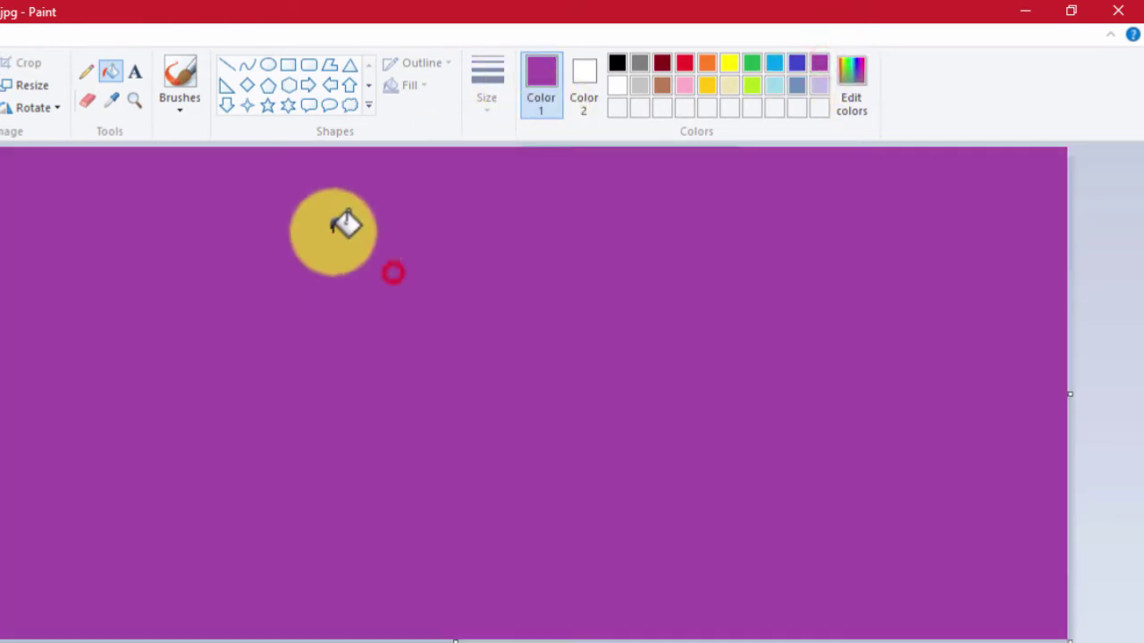
# Step: Fill the purple canvas with white and place a text box near the top left
pyautogui.click(87, 72)
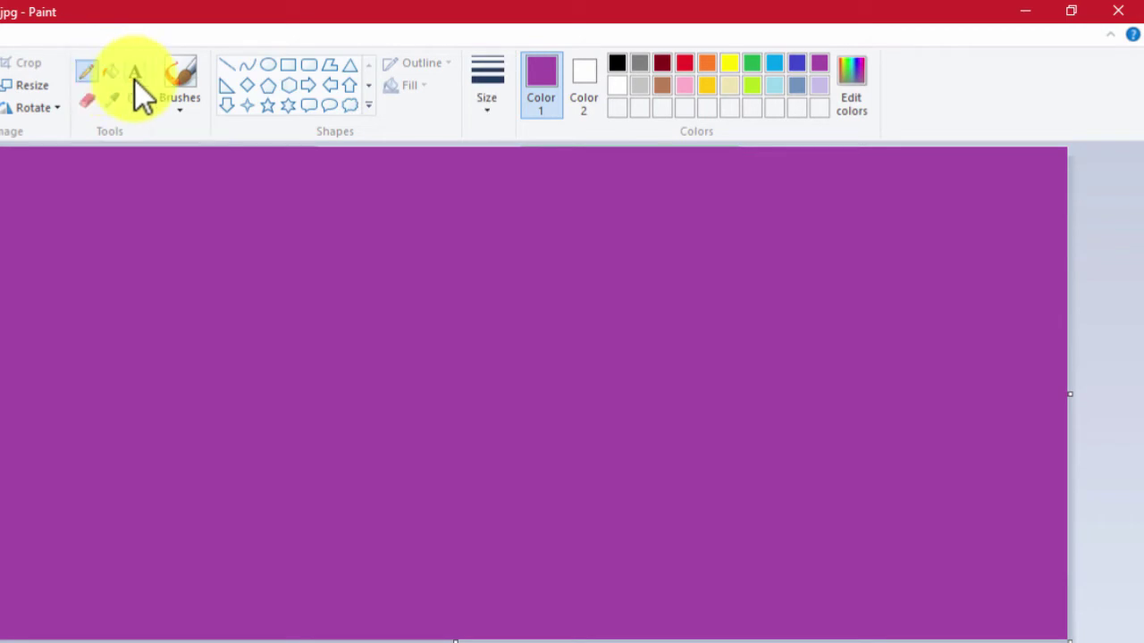
pyautogui.click(618, 87)
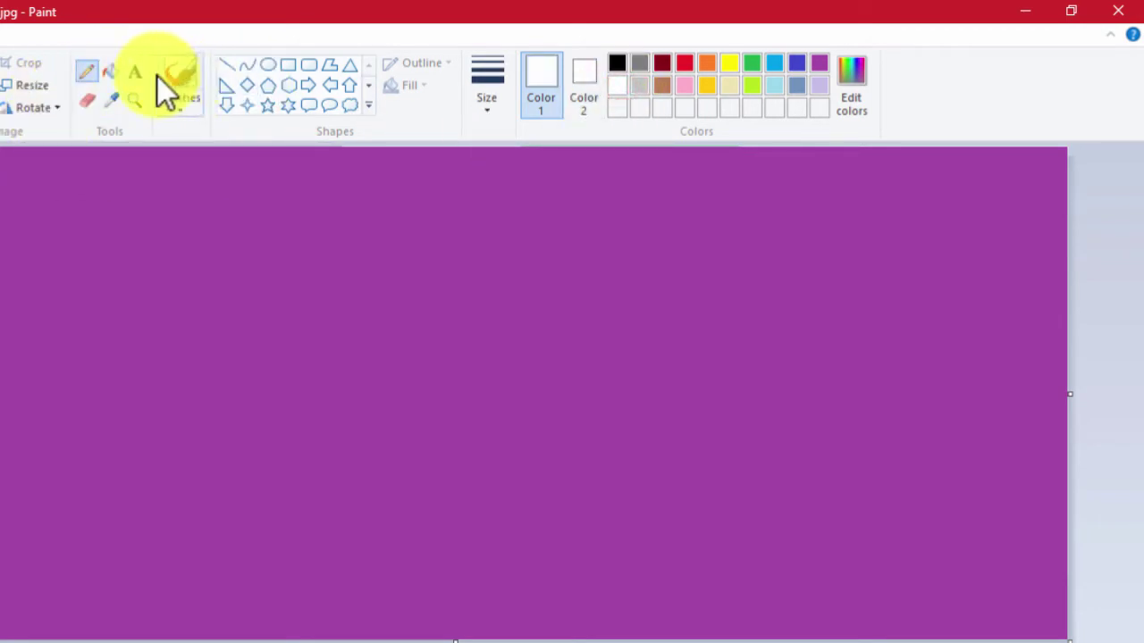
pyautogui.click(108, 72)
pyautogui.click(150, 329)
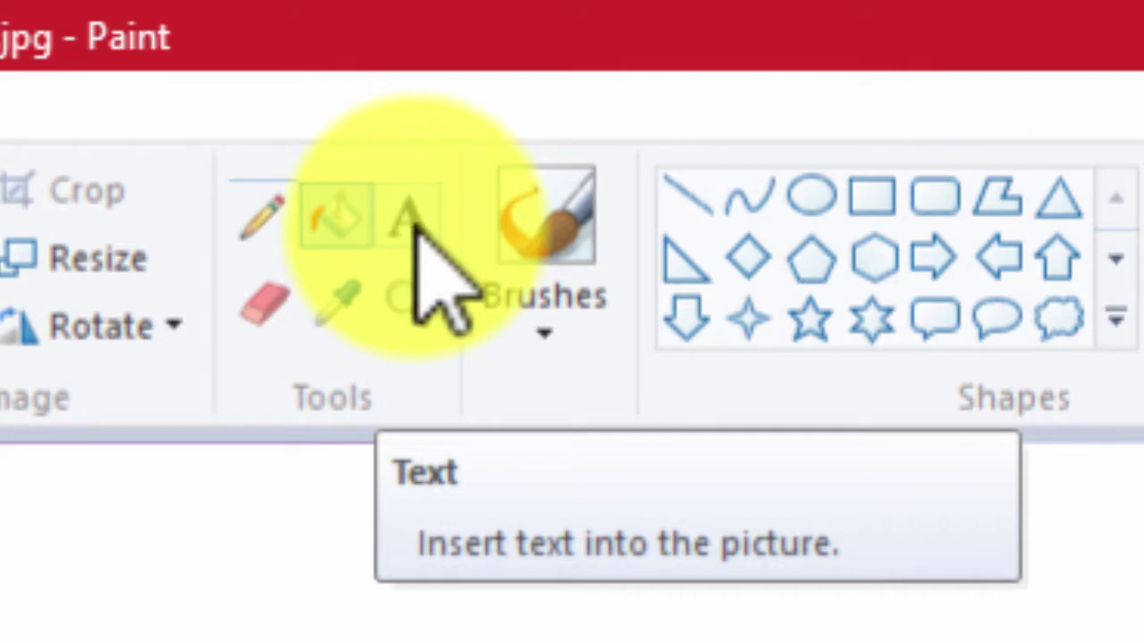
pyautogui.click(414, 219)
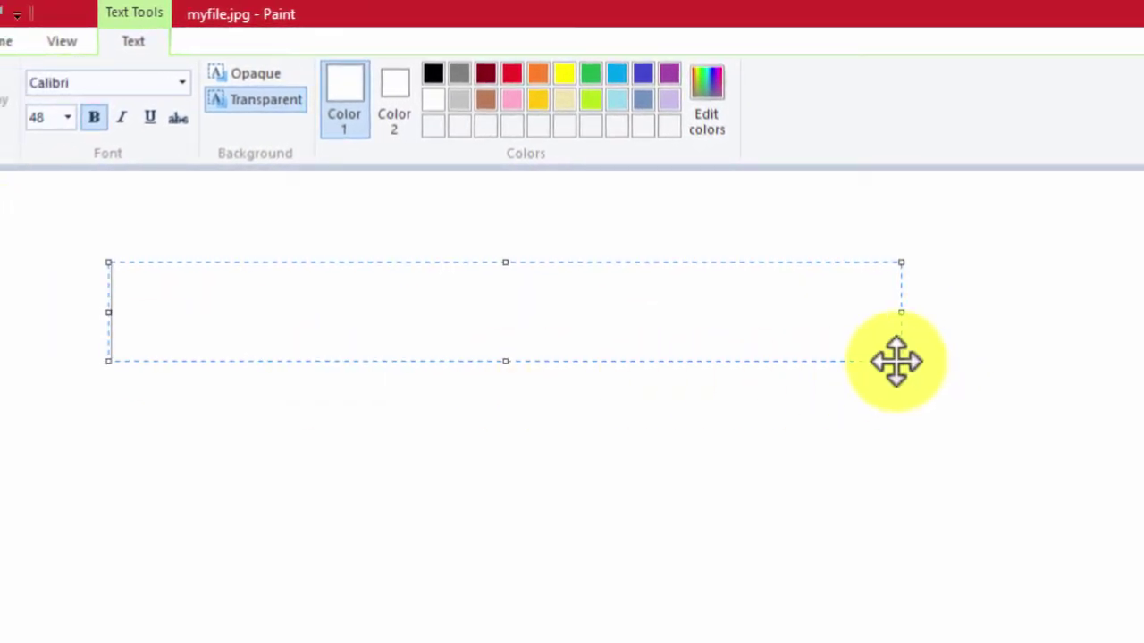
# Step: Enlarge the text box and set its font to Clarendon Blk BT at size 20
pyautogui.moveTo(899, 361); pyautogui.dragTo(838, 485)
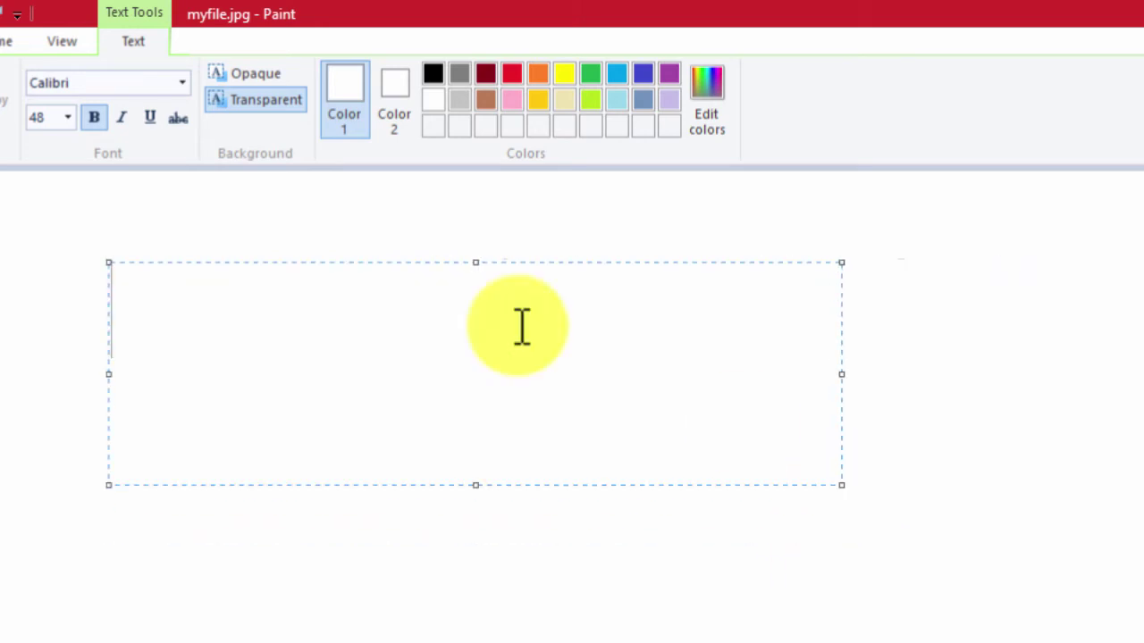
pyautogui.click(182, 84)
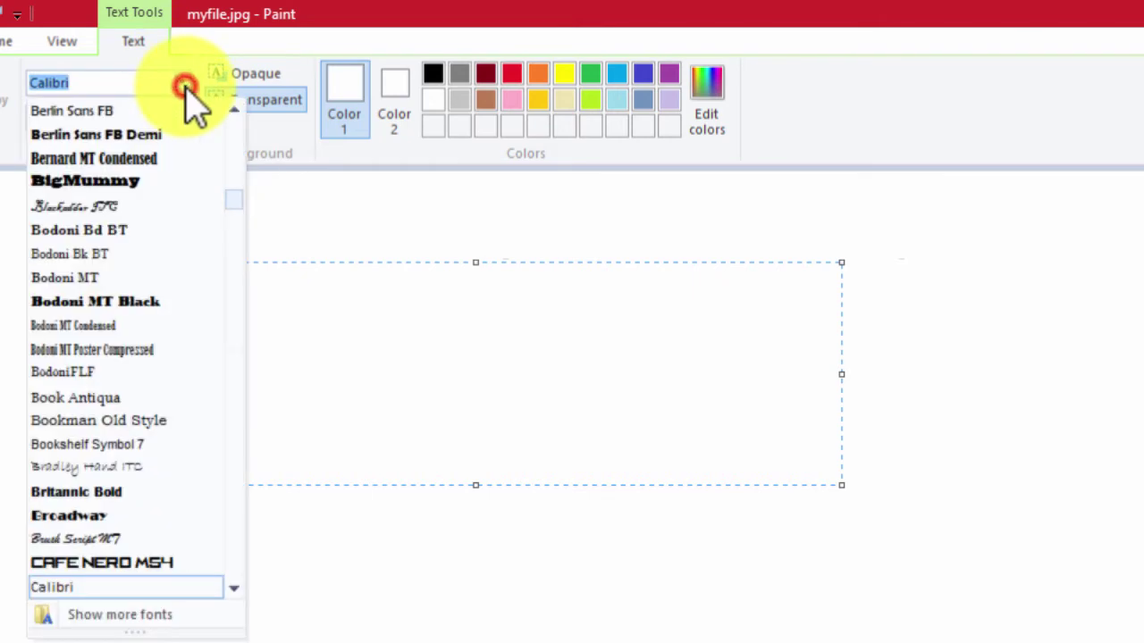
pyautogui.moveTo(233, 203); pyautogui.dragTo(229, 230)
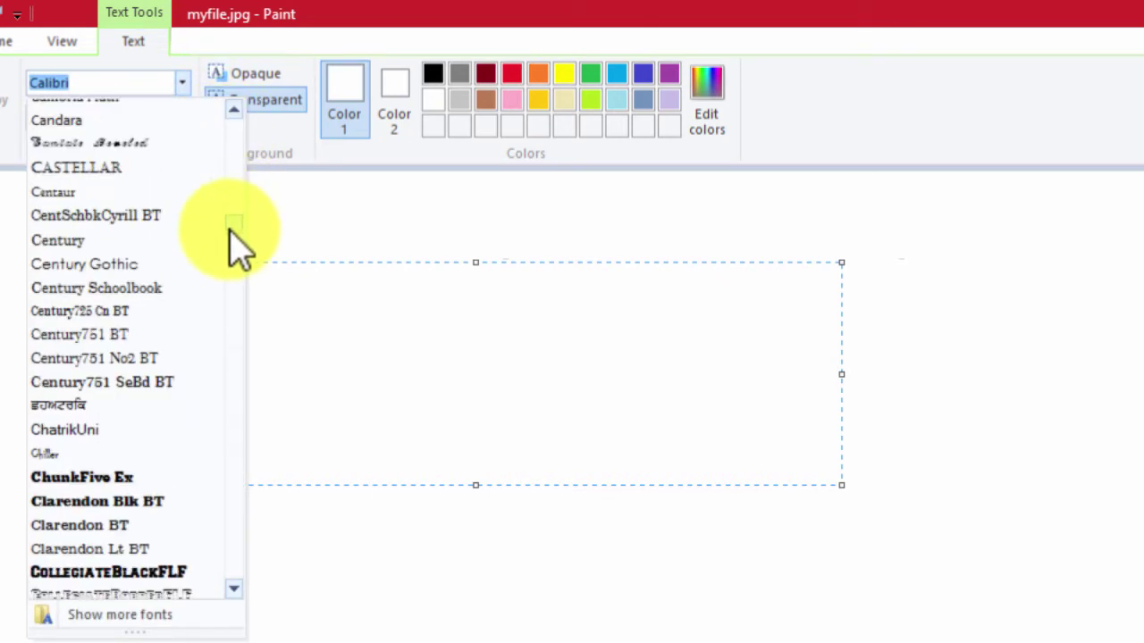
pyautogui.click(142, 501)
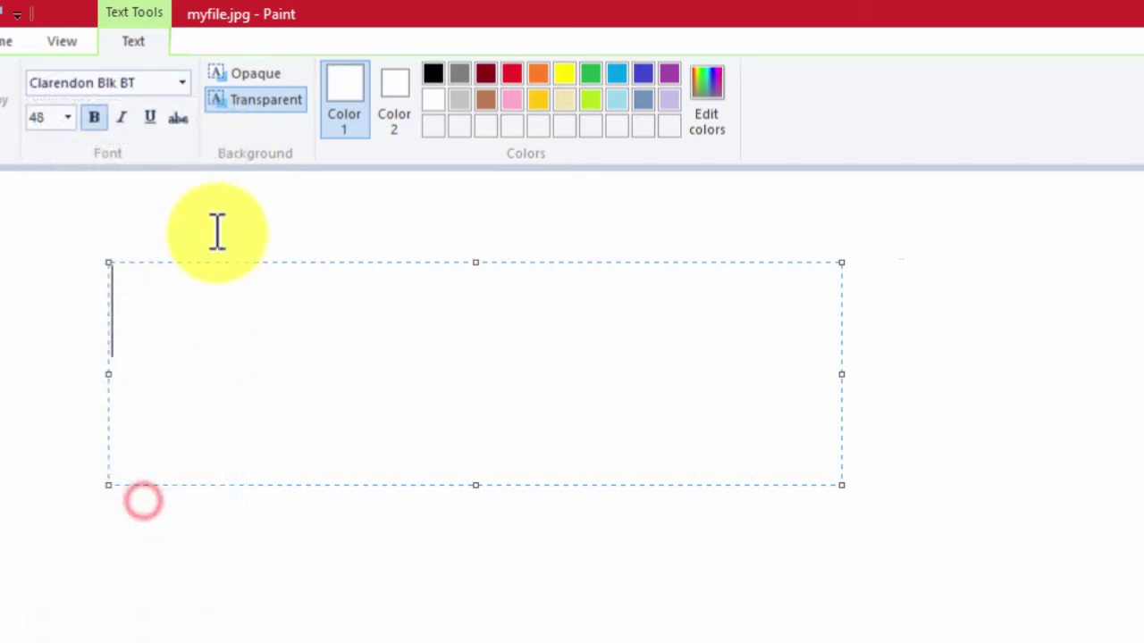
pyautogui.click(67, 118)
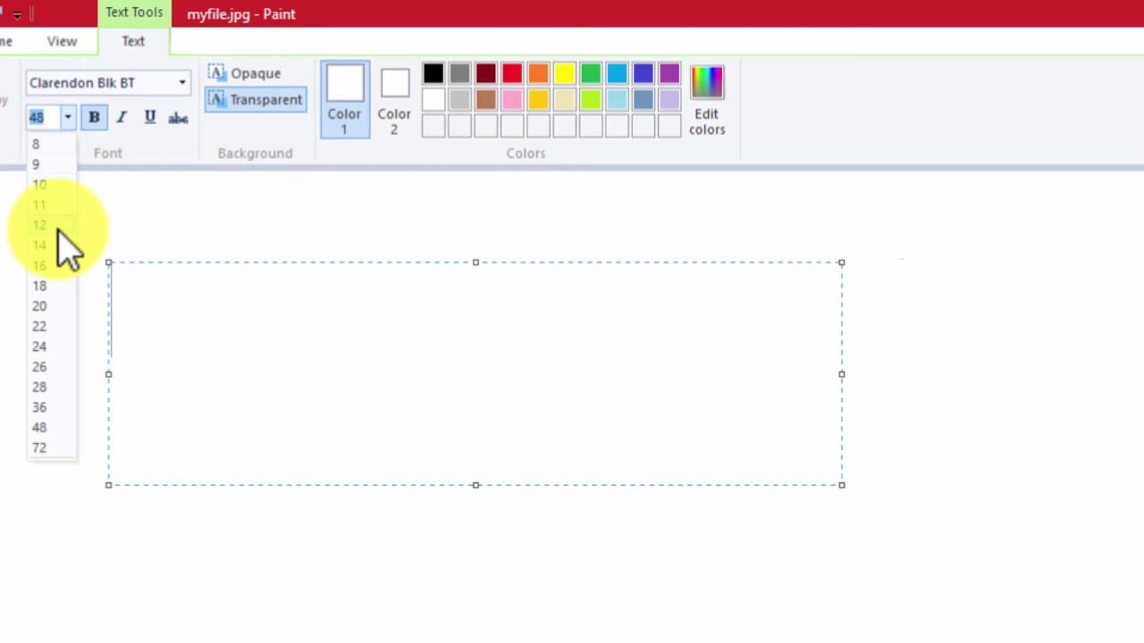
pyautogui.click(51, 306)
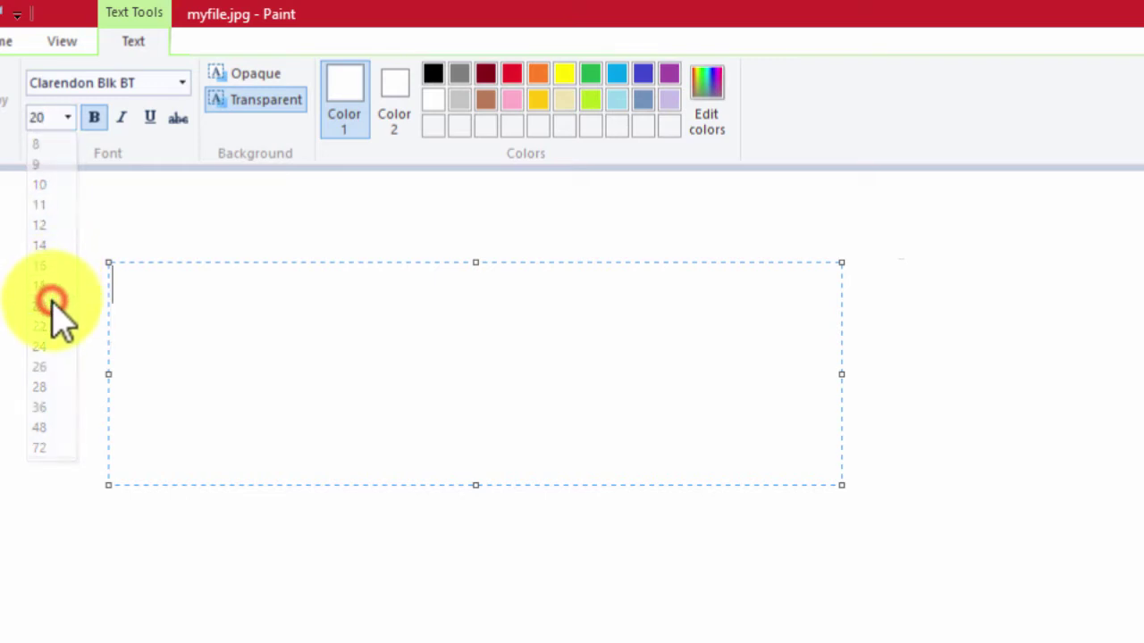
# Step: Try Bold, Italic, Underline and Strikethrough, turning Italic and Underline back off
pyautogui.click(92, 118)
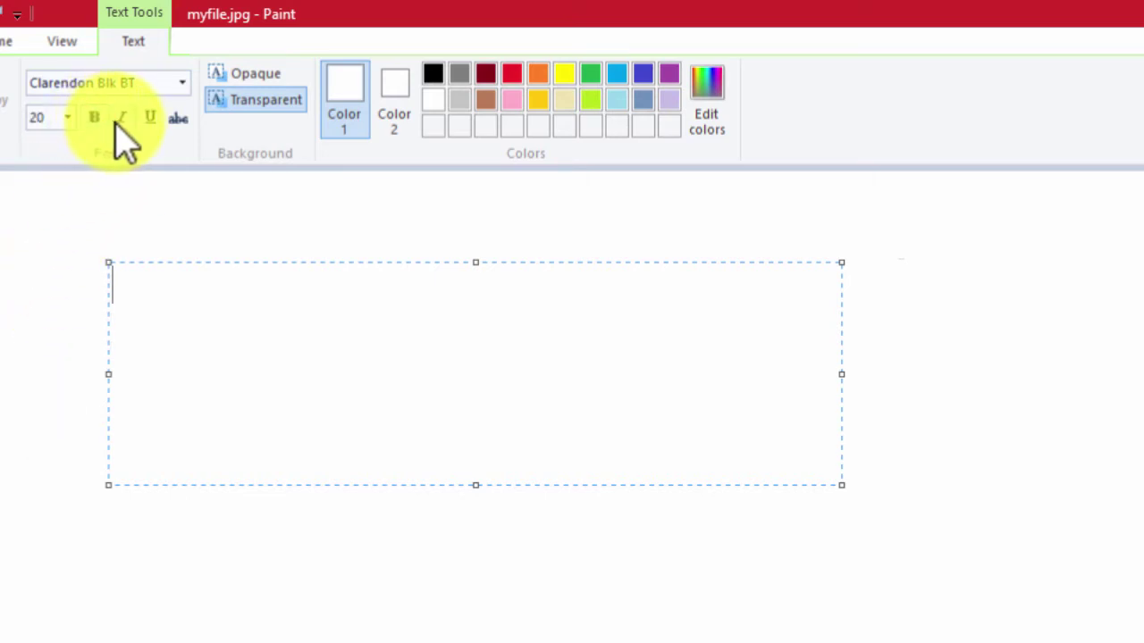
pyautogui.click(131, 121)
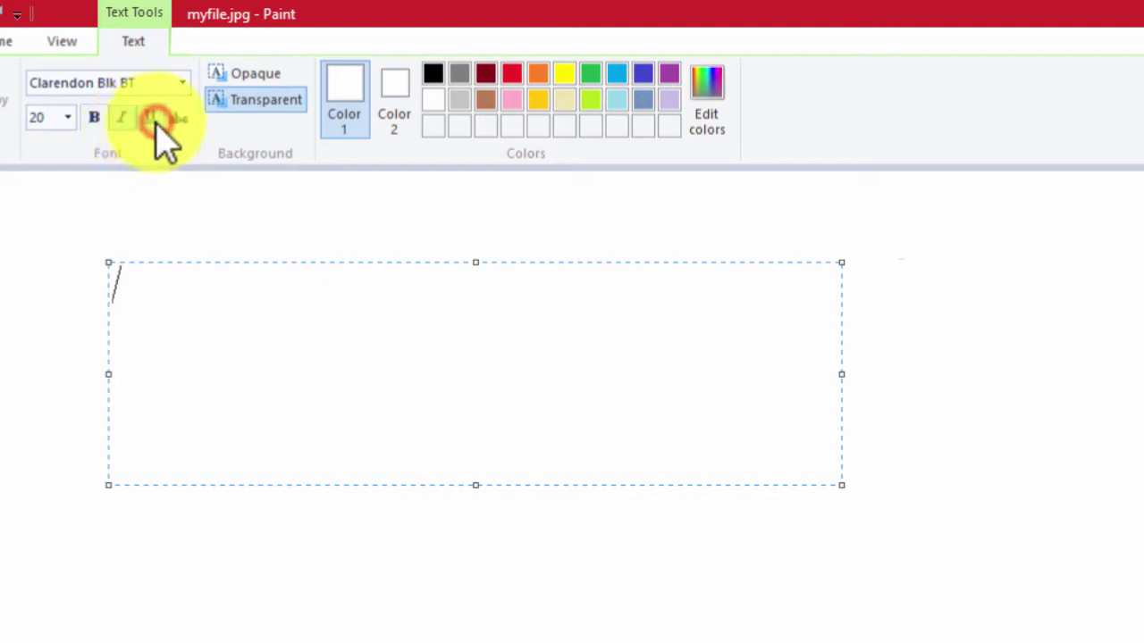
pyautogui.click(154, 120)
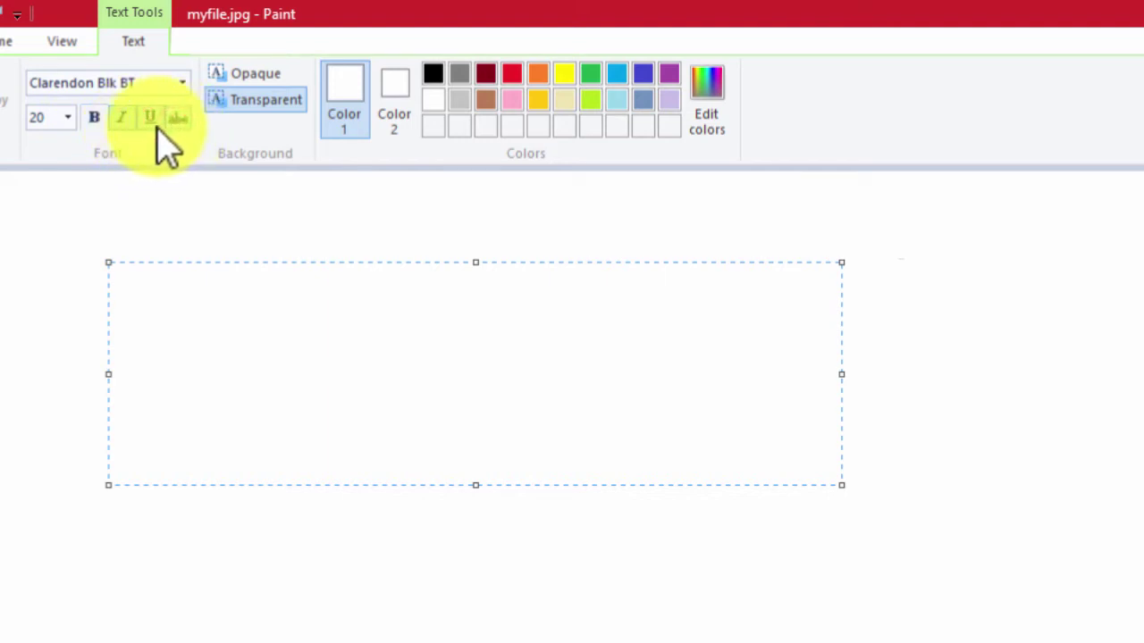
pyautogui.click(120, 121)
pyautogui.click(152, 118)
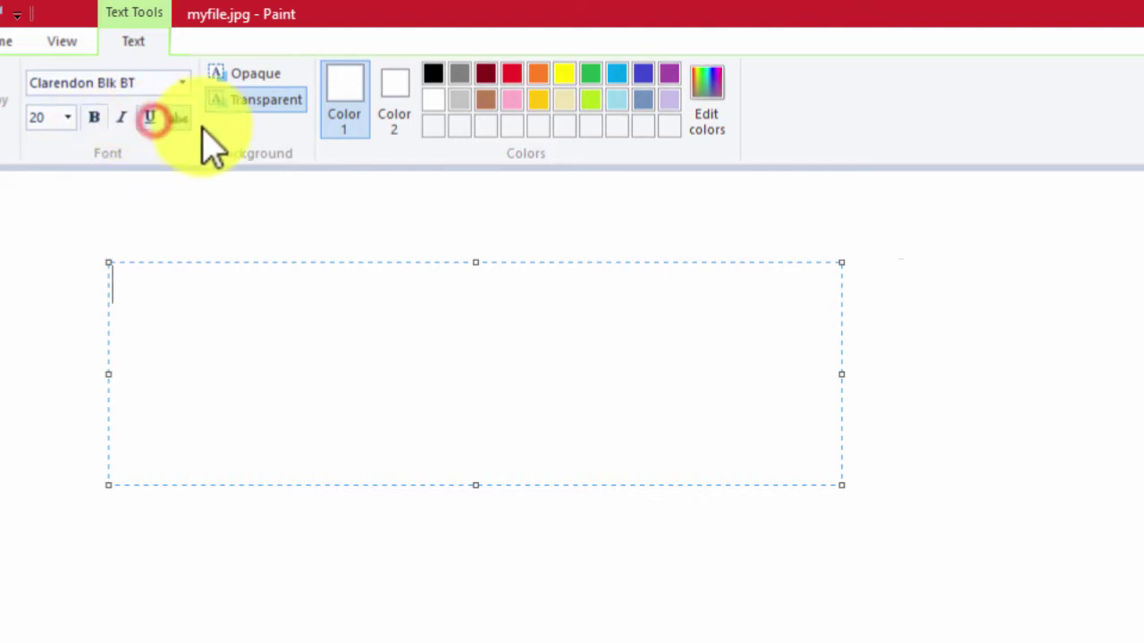
pyautogui.click(179, 121)
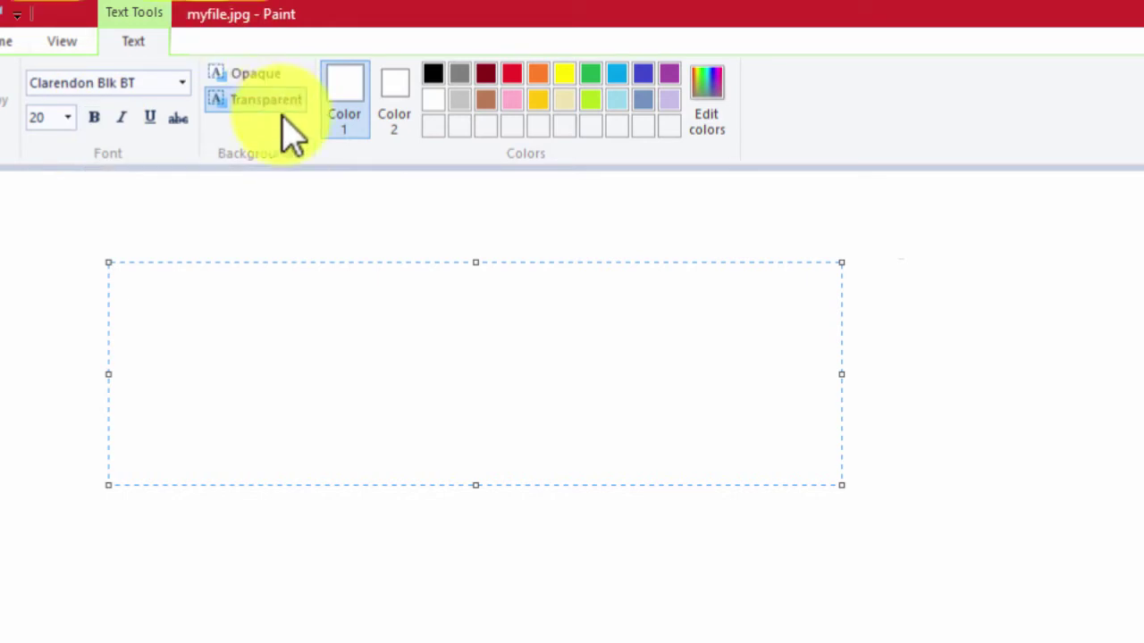
pyautogui.click(512, 75)
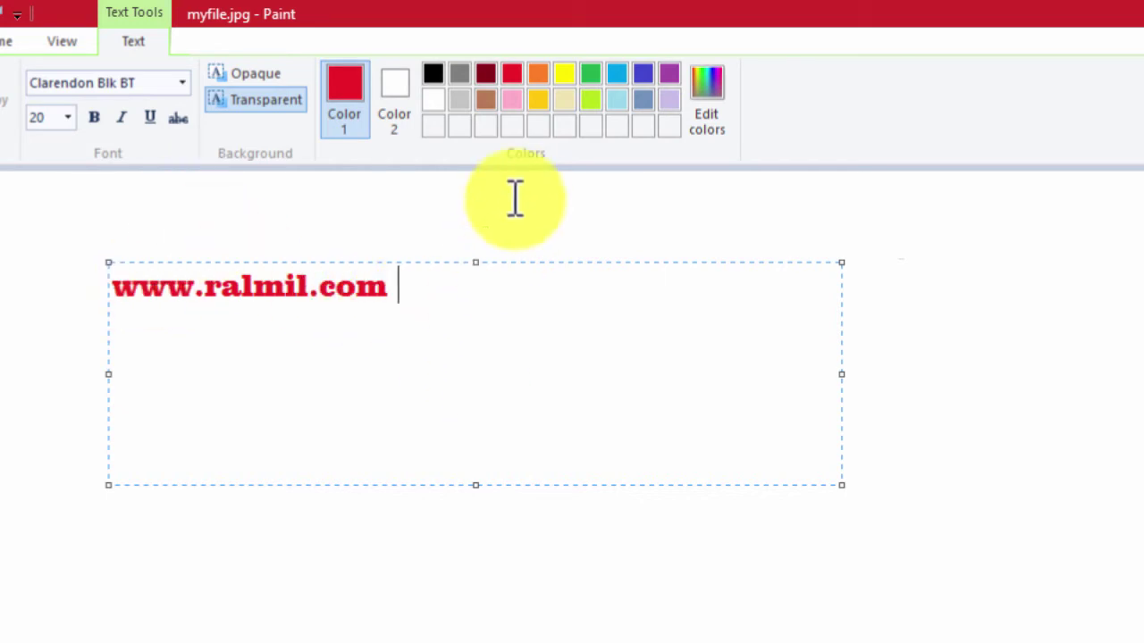
pyautogui.click(642, 73)
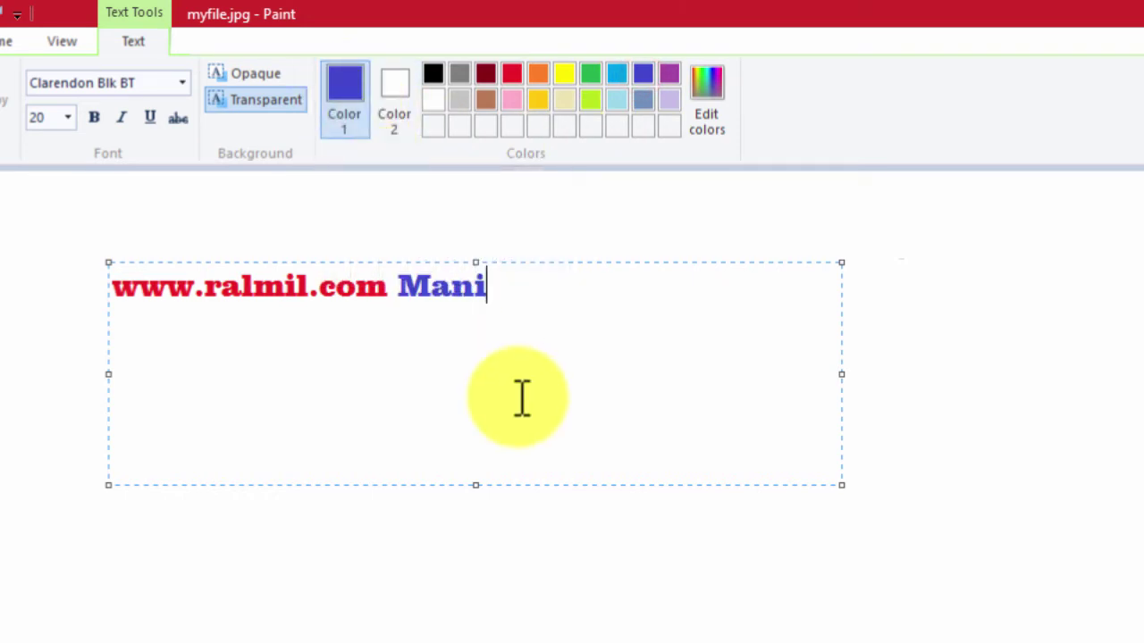
pyautogui.write('nder Singh')
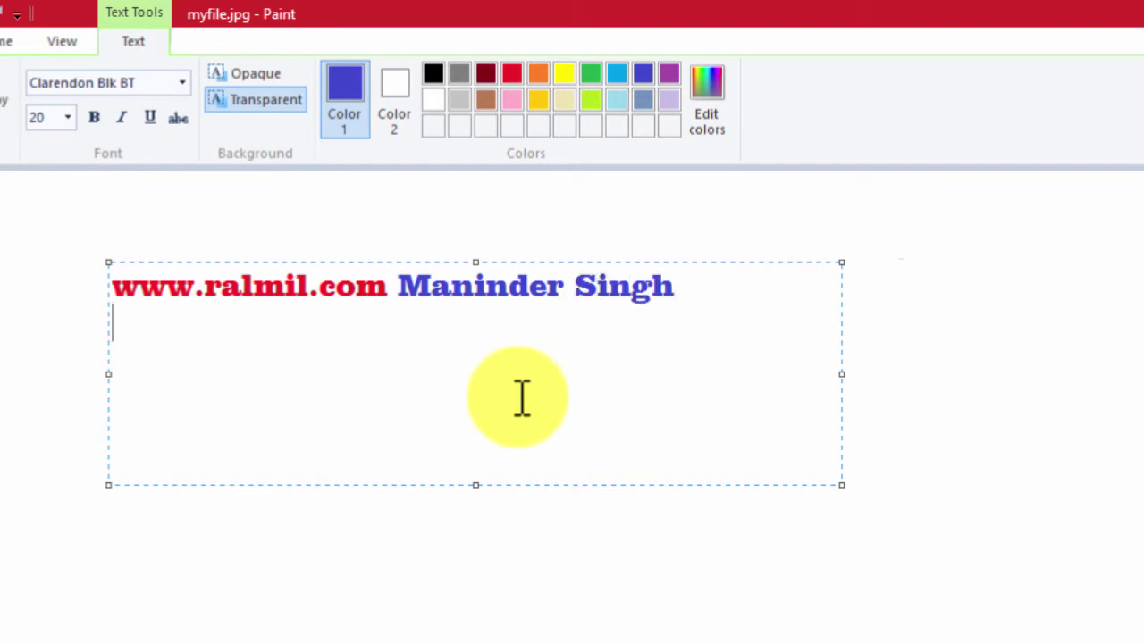
# Step: Set the text font to Asees for the new Punjabi line
pyautogui.click(181, 82)
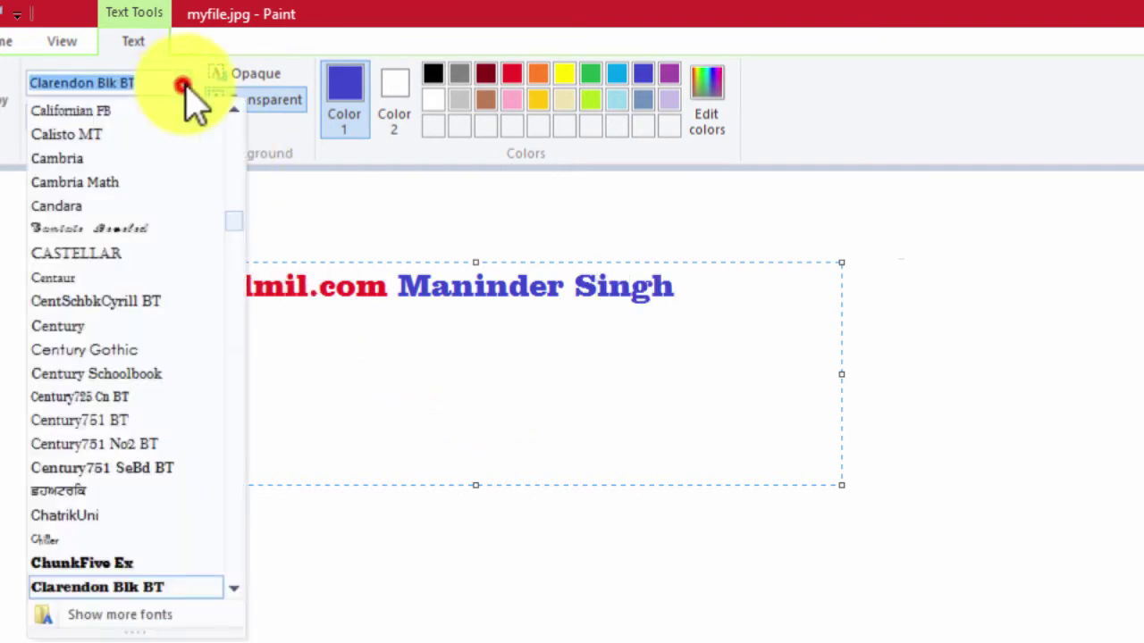
pyautogui.scroll(-2, 153, 384)
pyautogui.scroll(2, 153, 384)
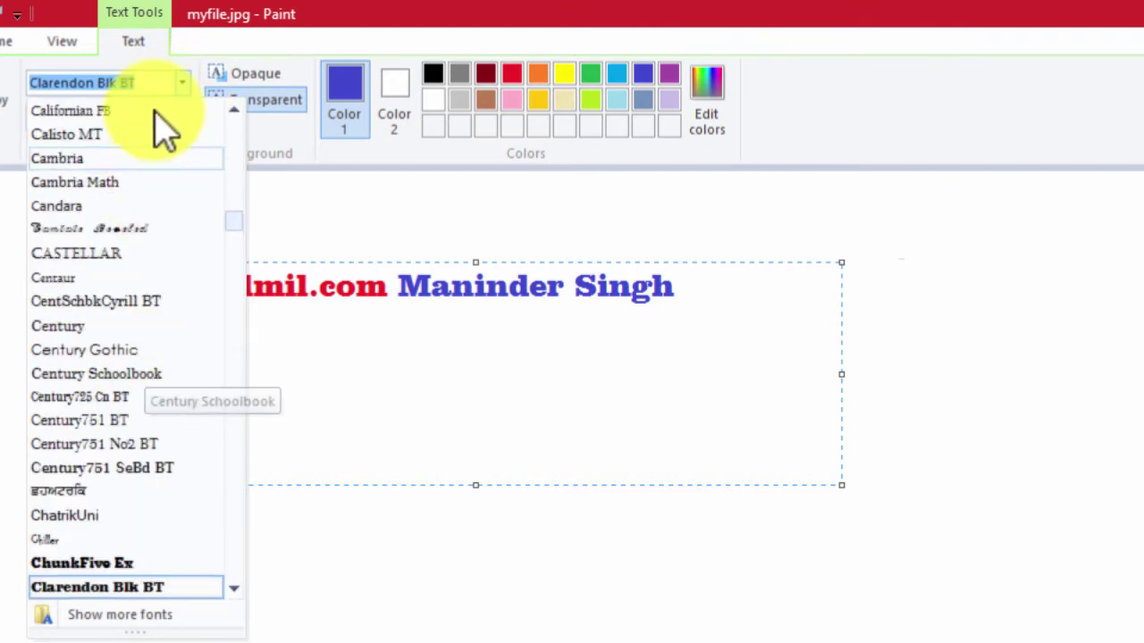
pyautogui.write('as')
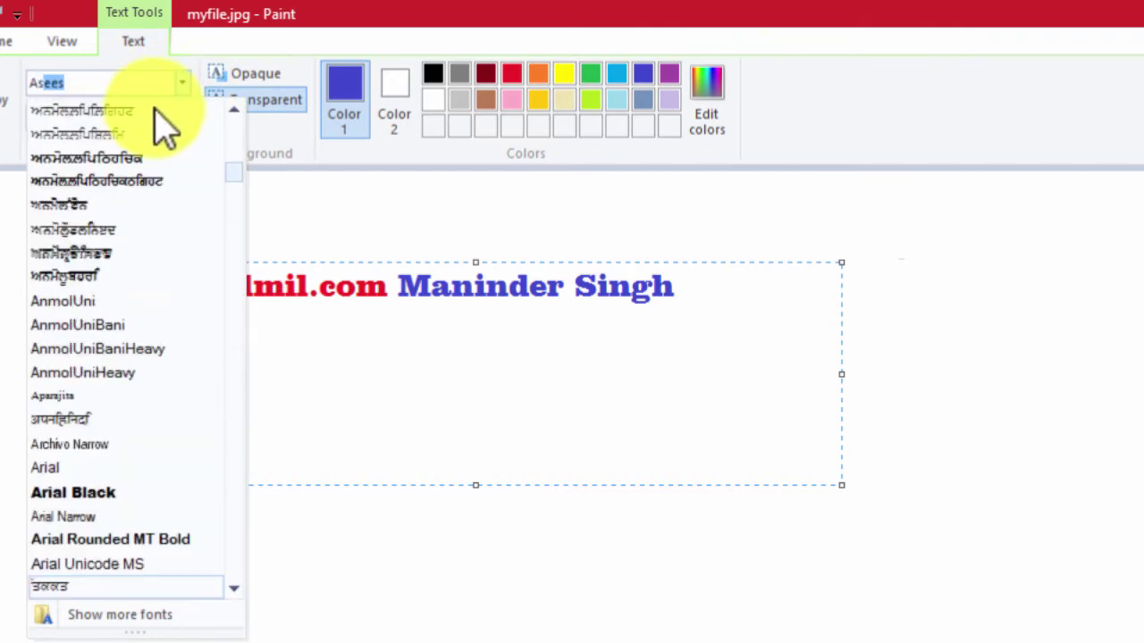
pyautogui.click(92, 84)
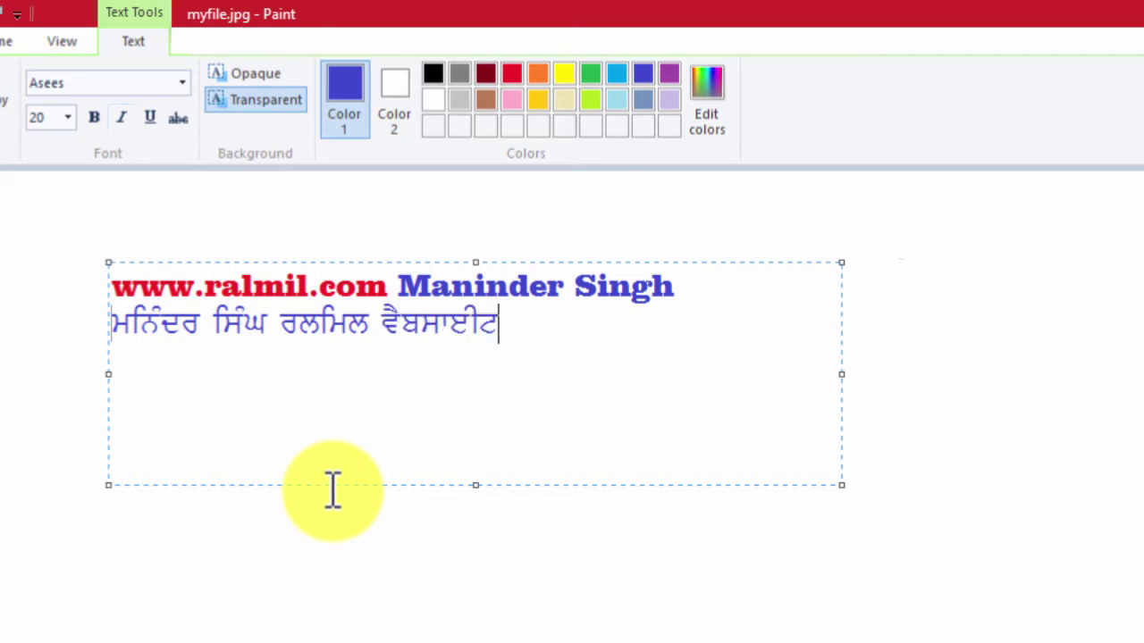
pyautogui.click(286, 320)
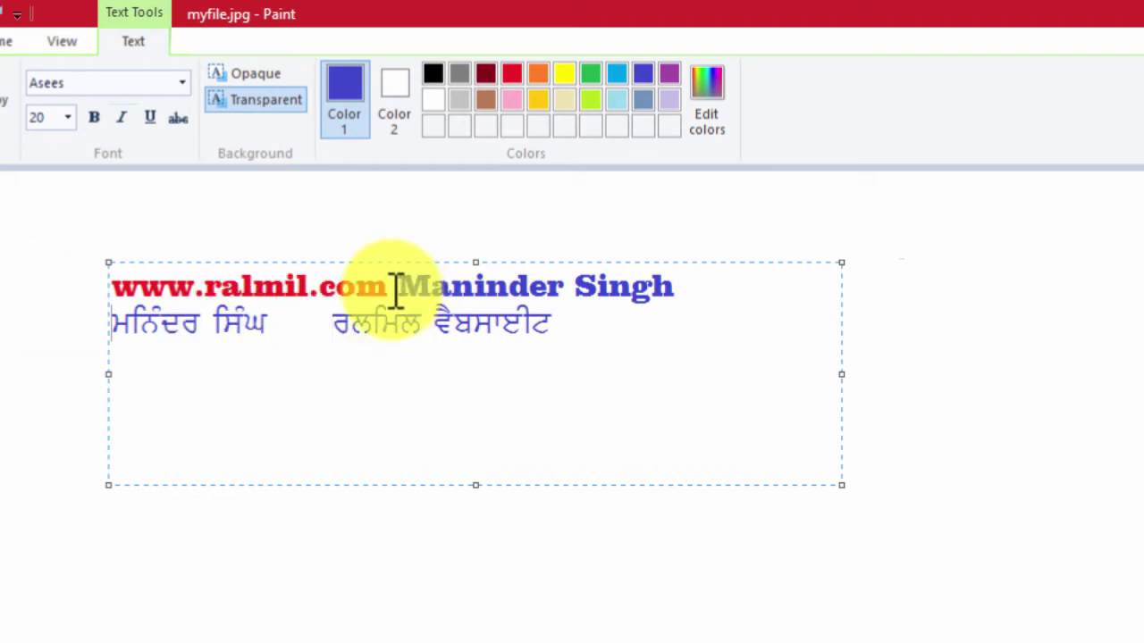
pyautogui.click(301, 287)
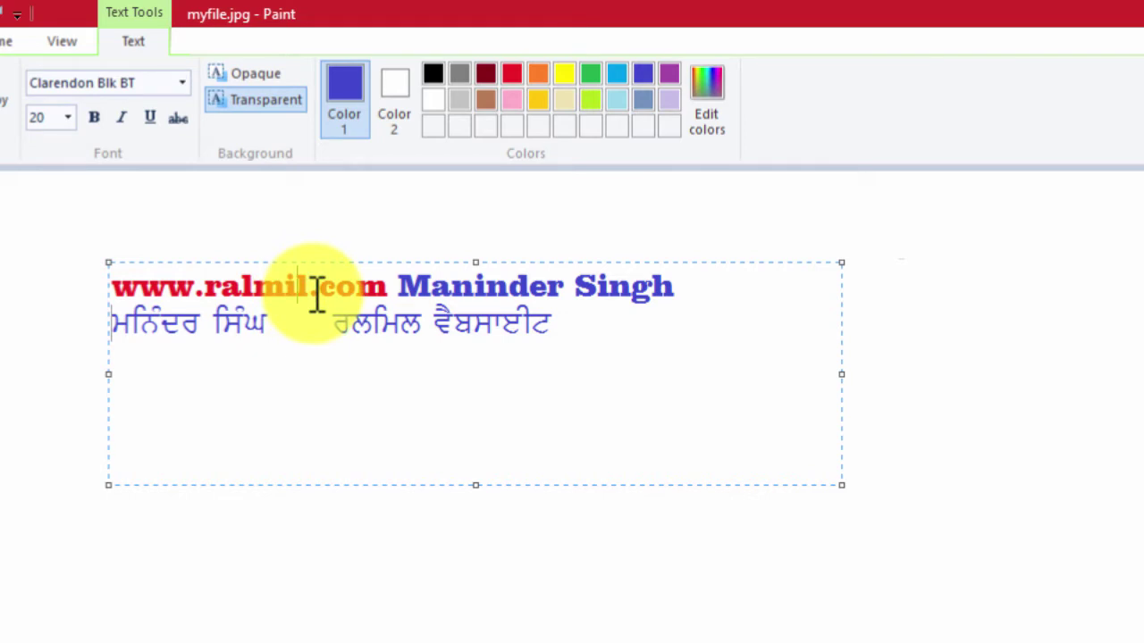
pyautogui.click(707, 288)
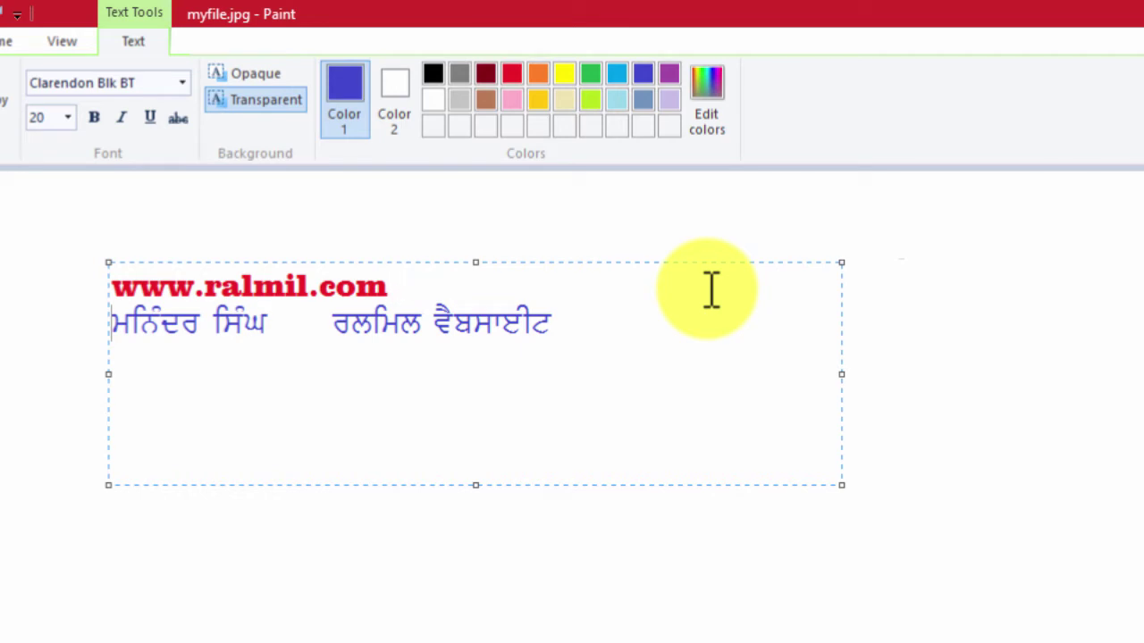
# Step: Delete ਵੈਬਸਾਈਟ from the Punjabi line and make ਰਲ 48-point bold
pyautogui.click(582, 322)
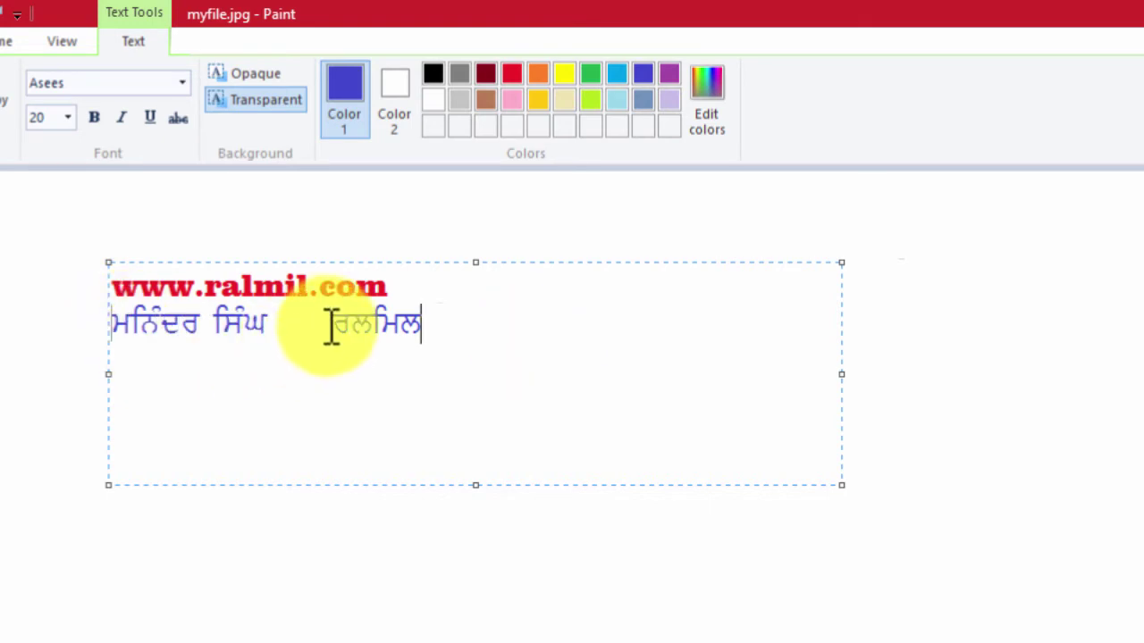
pyautogui.moveTo(320, 324); pyautogui.dragTo(371, 325)
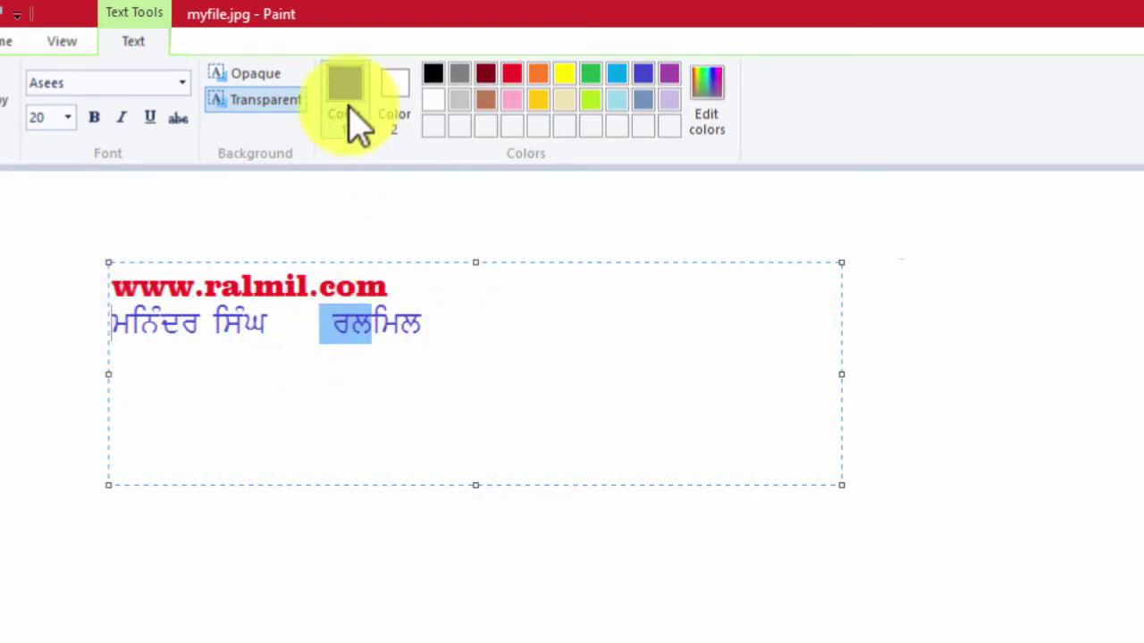
pyautogui.click(67, 118)
pyautogui.click(48, 434)
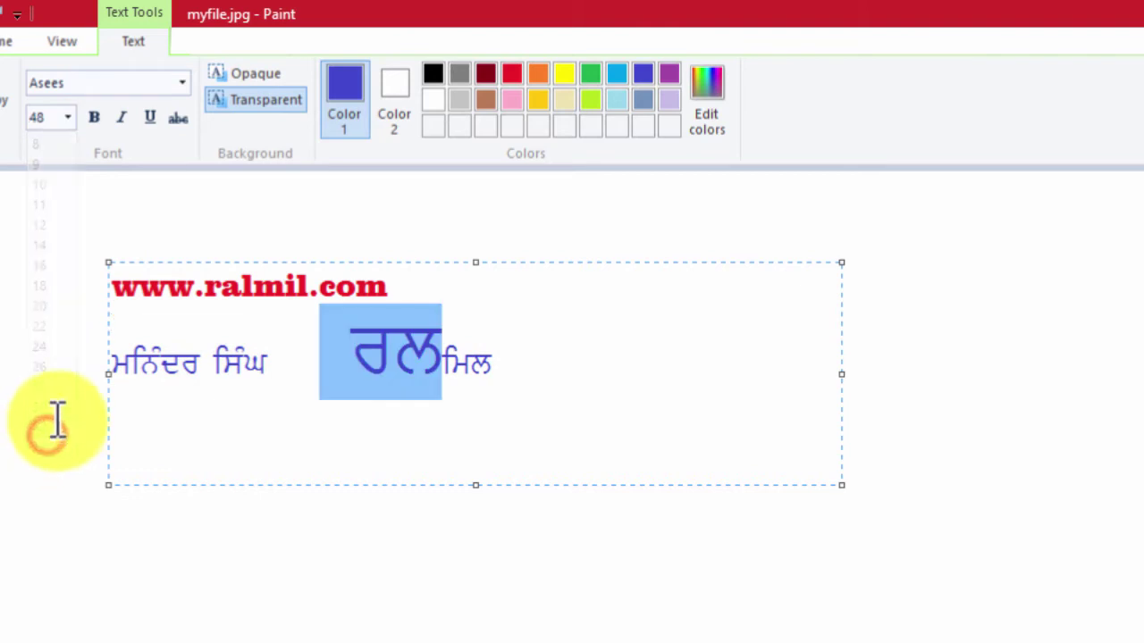
pyautogui.click(96, 117)
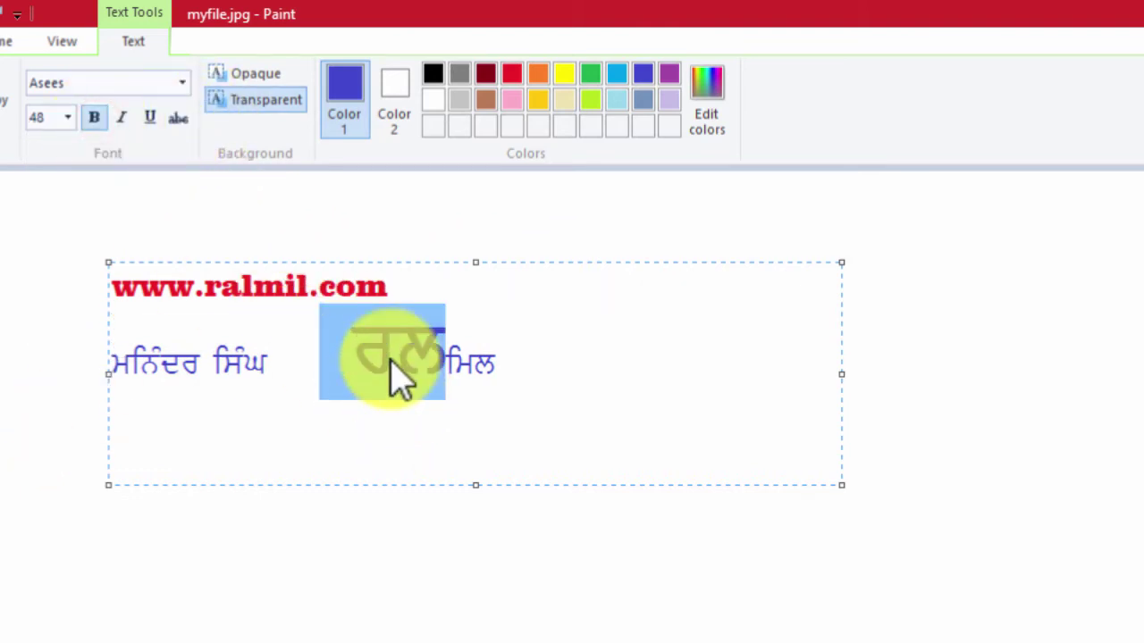
pyautogui.click(356, 362)
pyautogui.moveTo(351, 348); pyautogui.dragTo(420, 356)
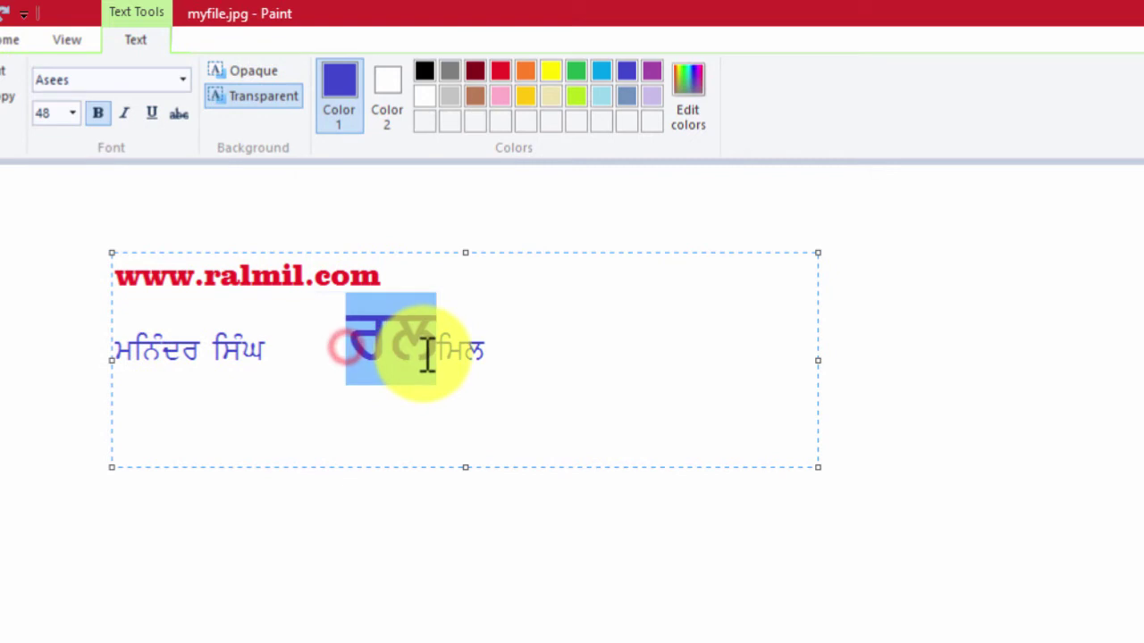
# Step: Toggle bold and italic on the large ਰਲ, leaving italic off
pyautogui.click(100, 116)
pyautogui.click(99, 116)
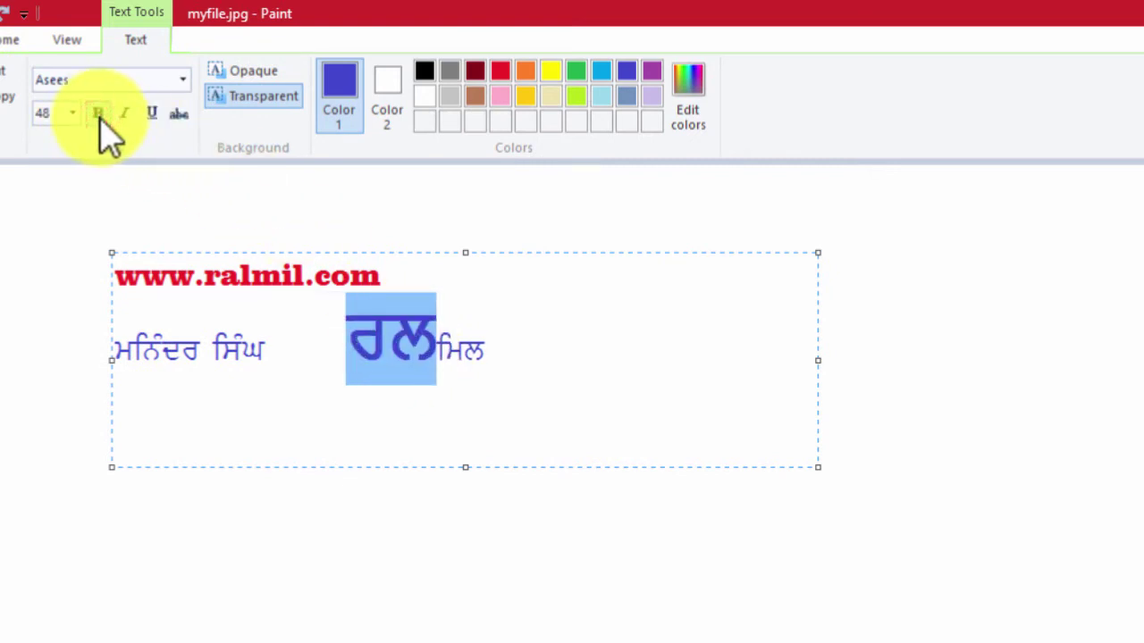
pyautogui.click(100, 116)
pyautogui.click(100, 118)
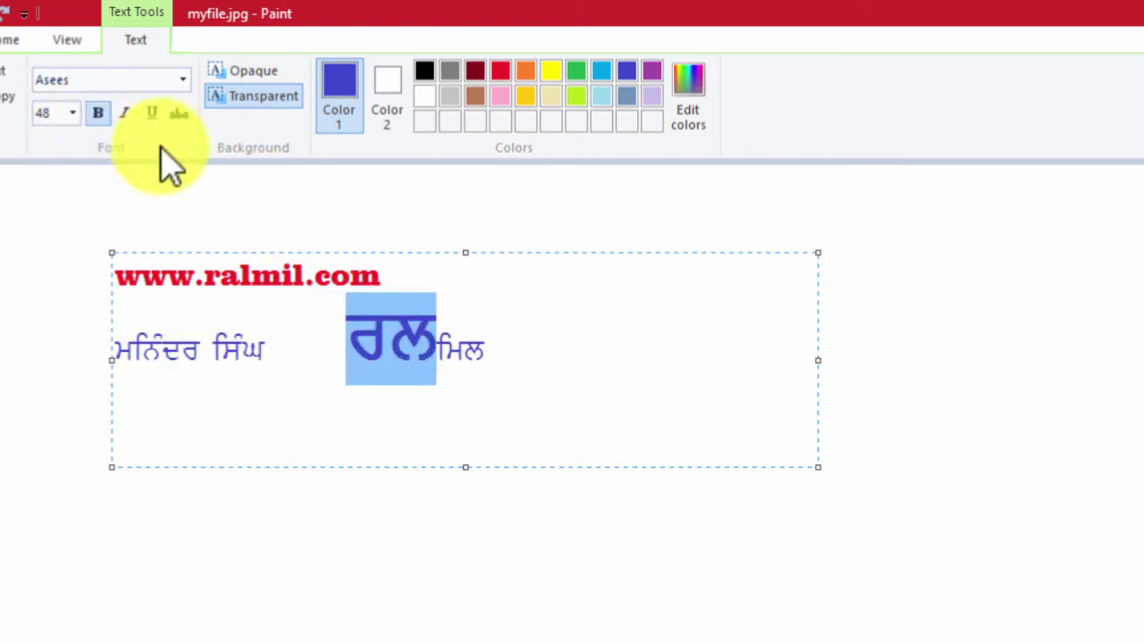
pyautogui.click(100, 117)
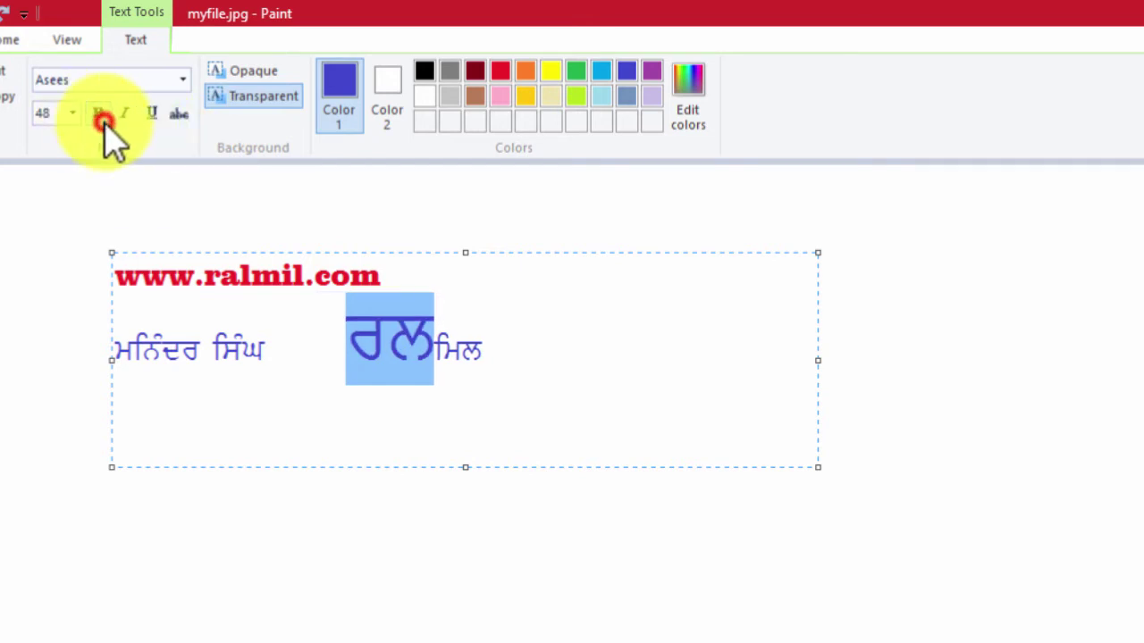
pyautogui.click(126, 115)
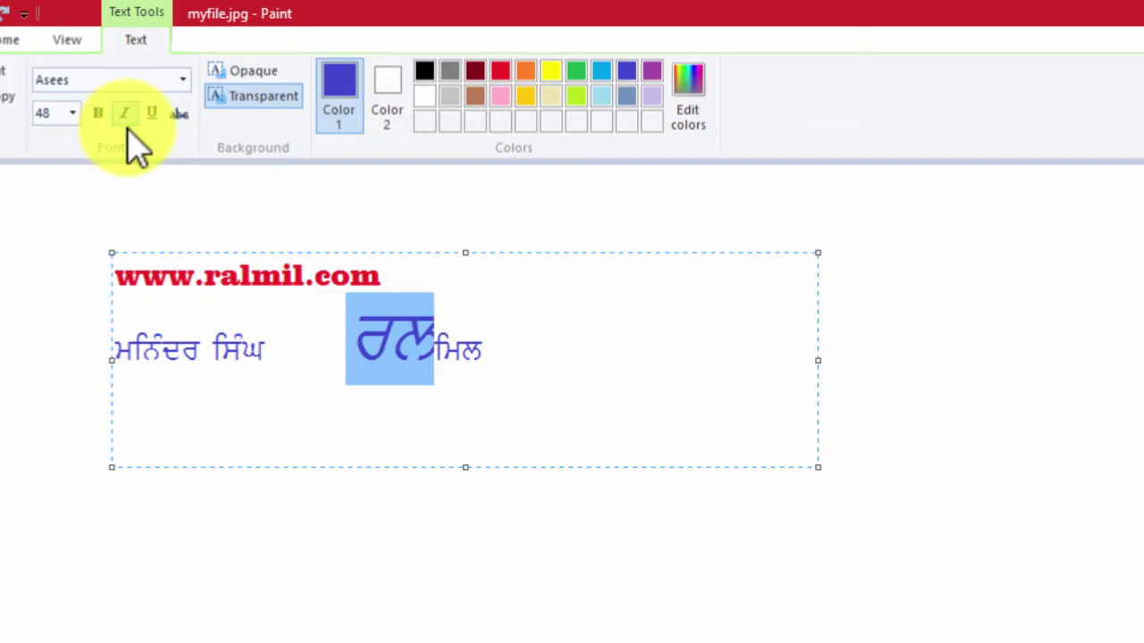
pyautogui.click(129, 118)
pyautogui.click(130, 119)
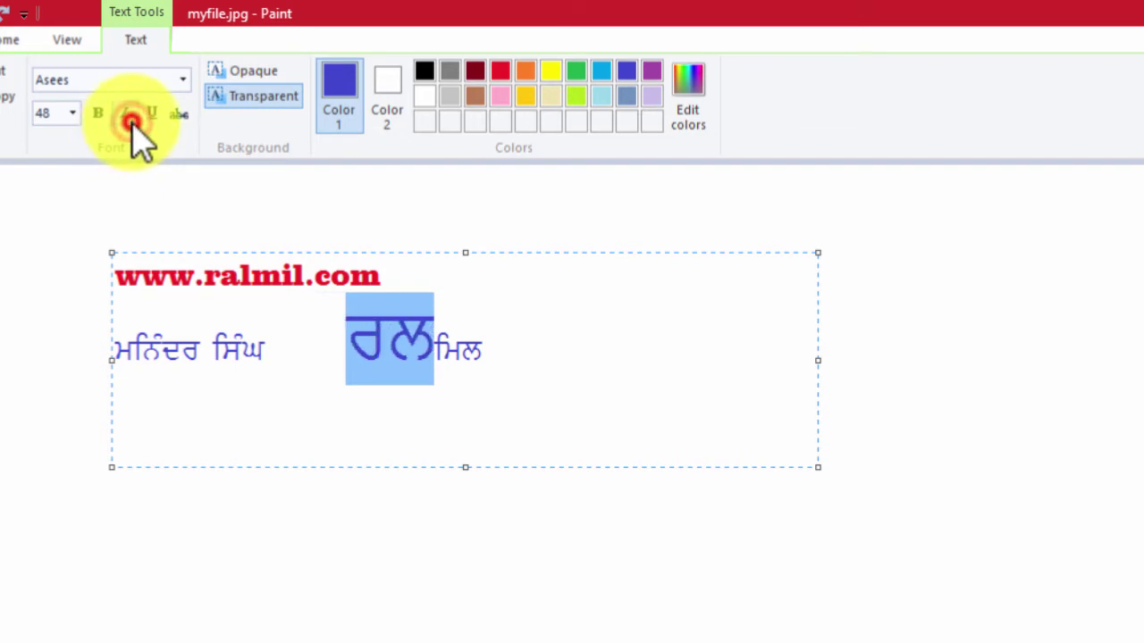
# Step: Underline ਰਲ, then remove the underline and try strikethrough on it
pyautogui.click(157, 114)
pyautogui.click(492, 337)
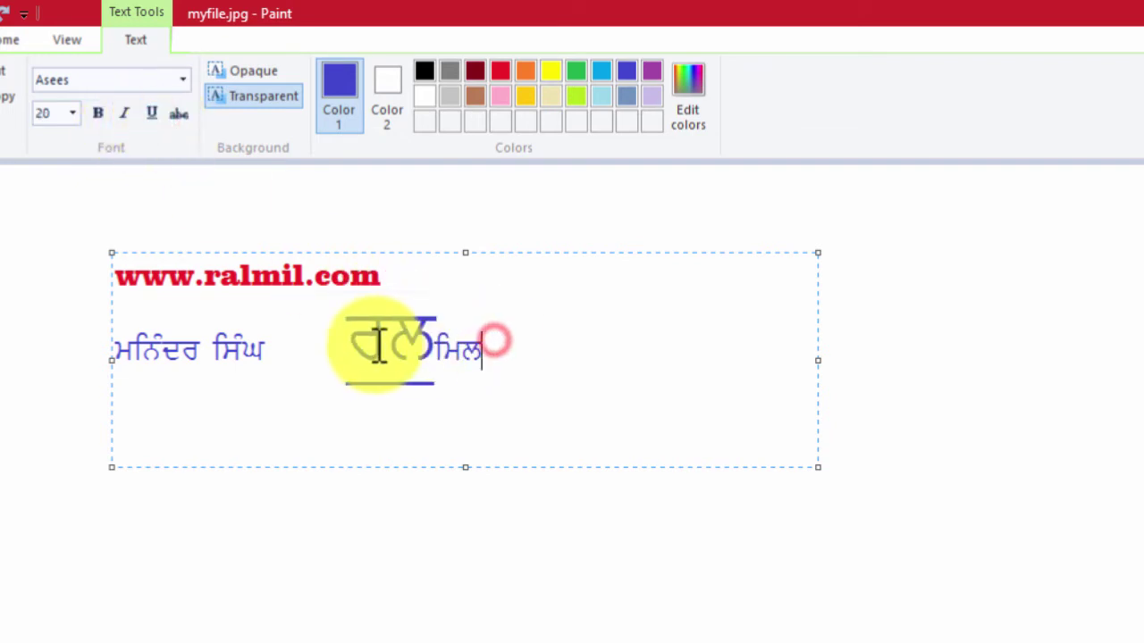
pyautogui.moveTo(339, 347); pyautogui.dragTo(438, 358)
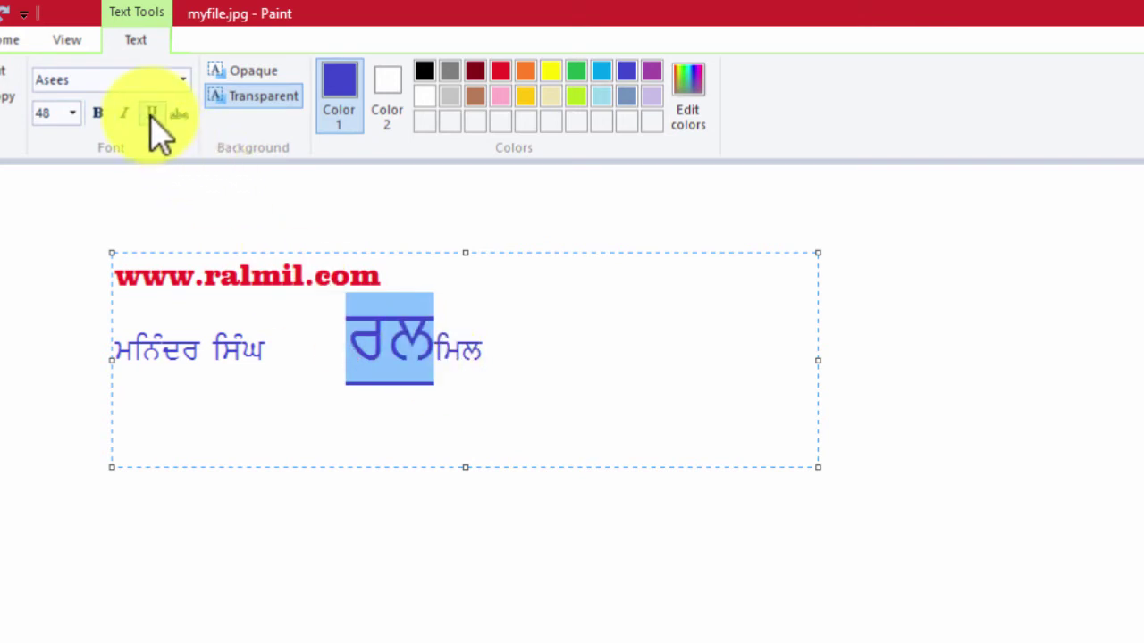
pyautogui.click(151, 113)
pyautogui.click(178, 114)
pyautogui.click(465, 358)
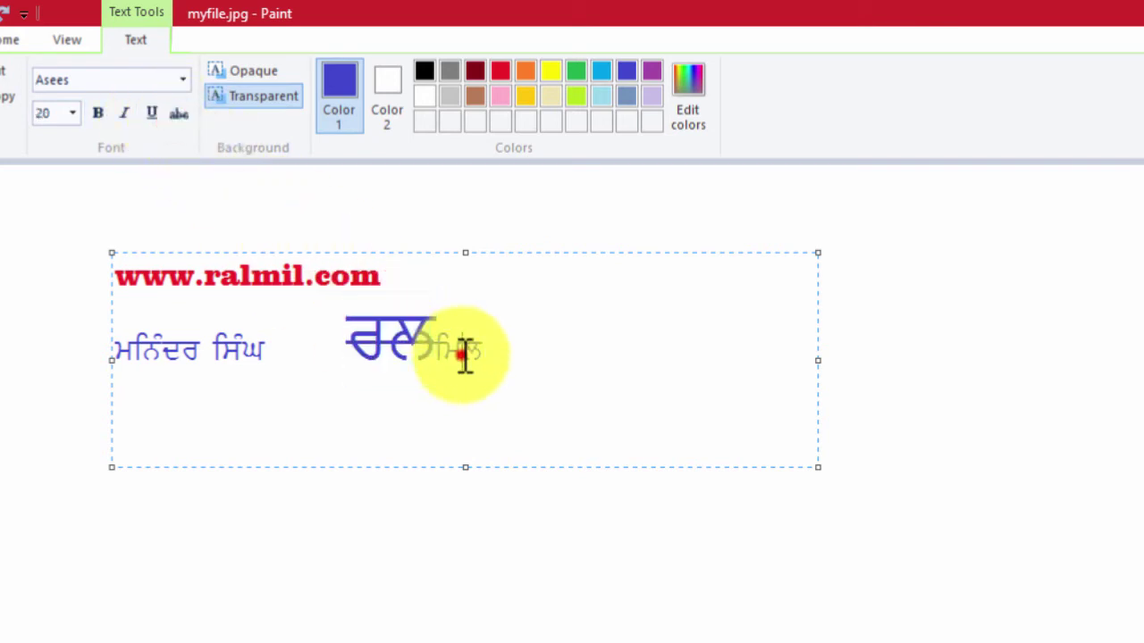
pyautogui.moveTo(263, 355); pyautogui.dragTo(114, 354)
# Step: Try strikethrough and underline on the second-line name, leaving it plain
pyautogui.click(178, 113)
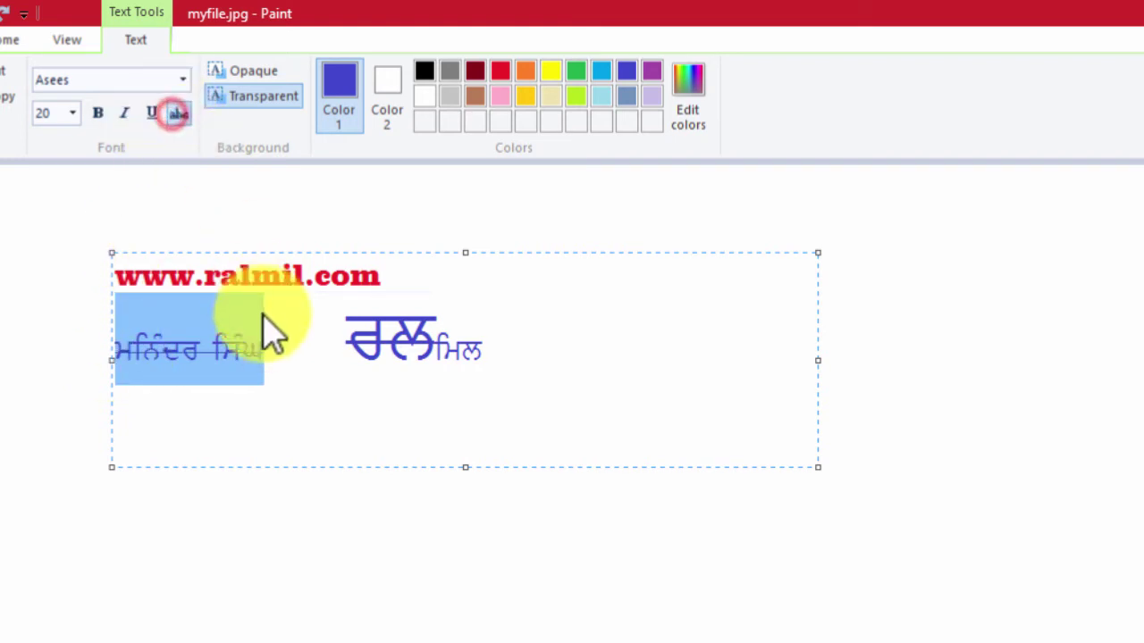
pyautogui.click(294, 357)
pyautogui.moveTo(288, 357); pyautogui.dragTo(115, 358)
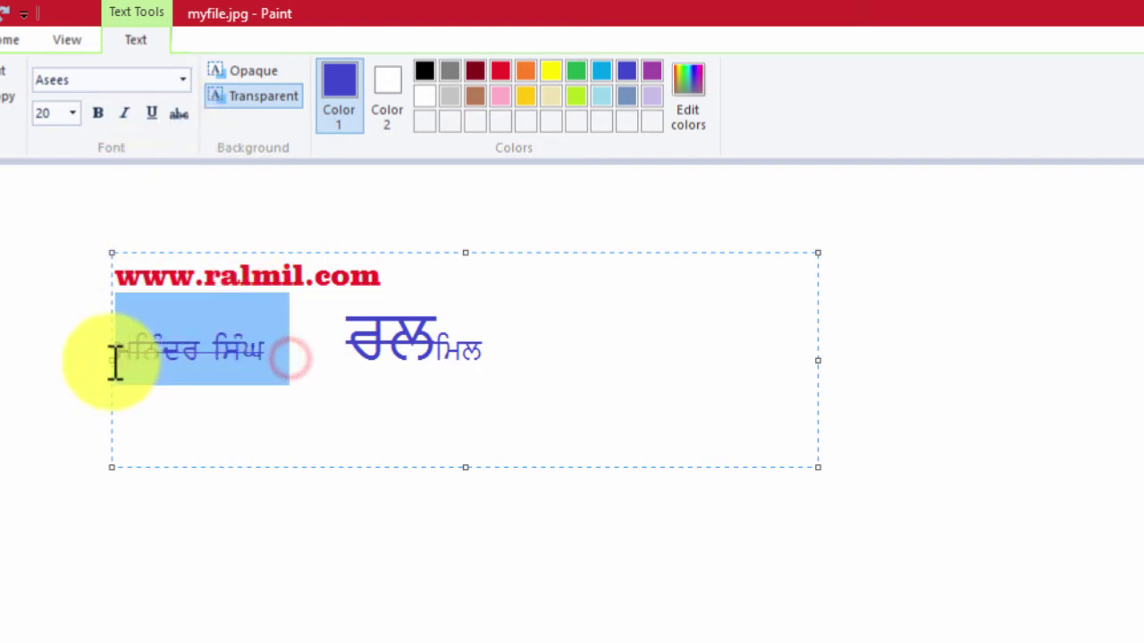
pyautogui.click(180, 113)
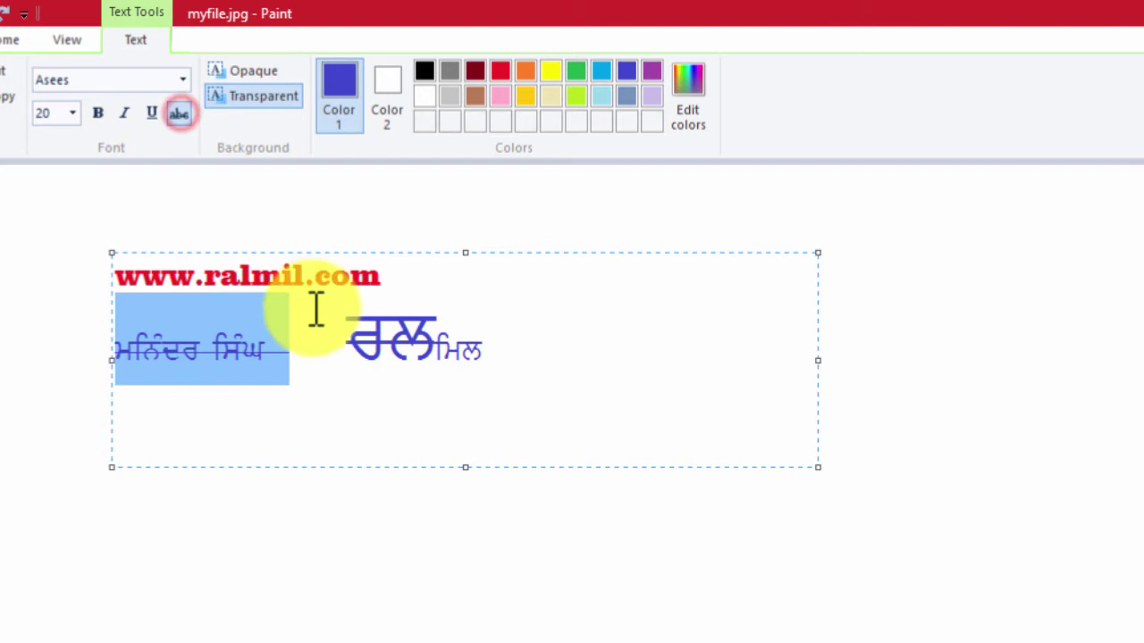
pyautogui.click(302, 364)
pyautogui.moveTo(299, 365); pyautogui.dragTo(135, 352)
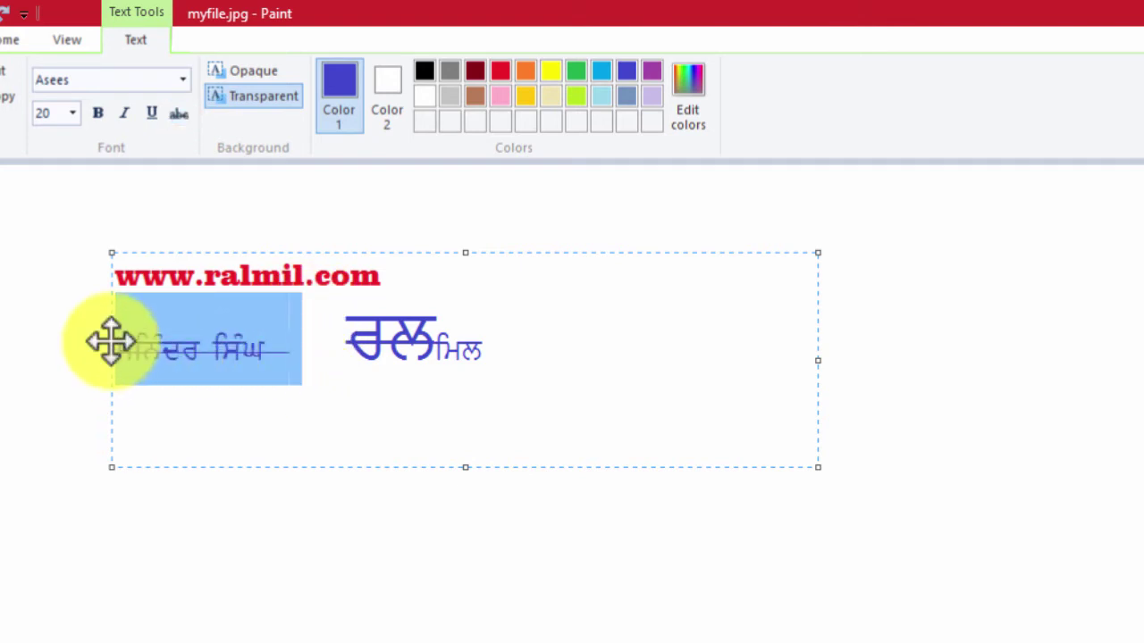
pyautogui.click(156, 113)
pyautogui.click(180, 116)
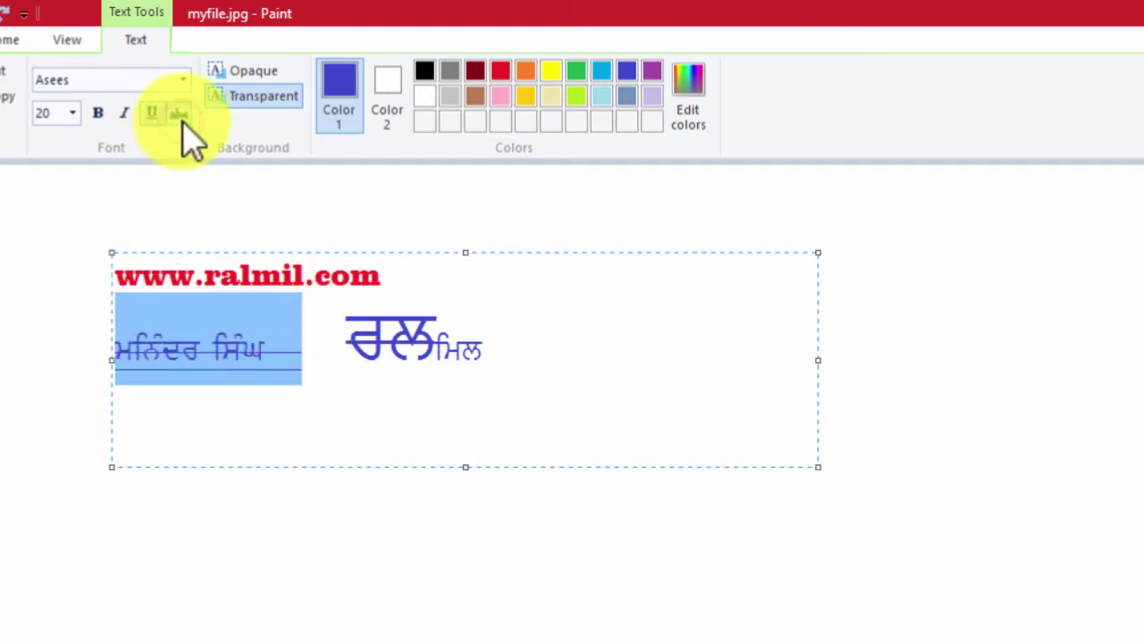
pyautogui.click(179, 118)
pyautogui.click(150, 115)
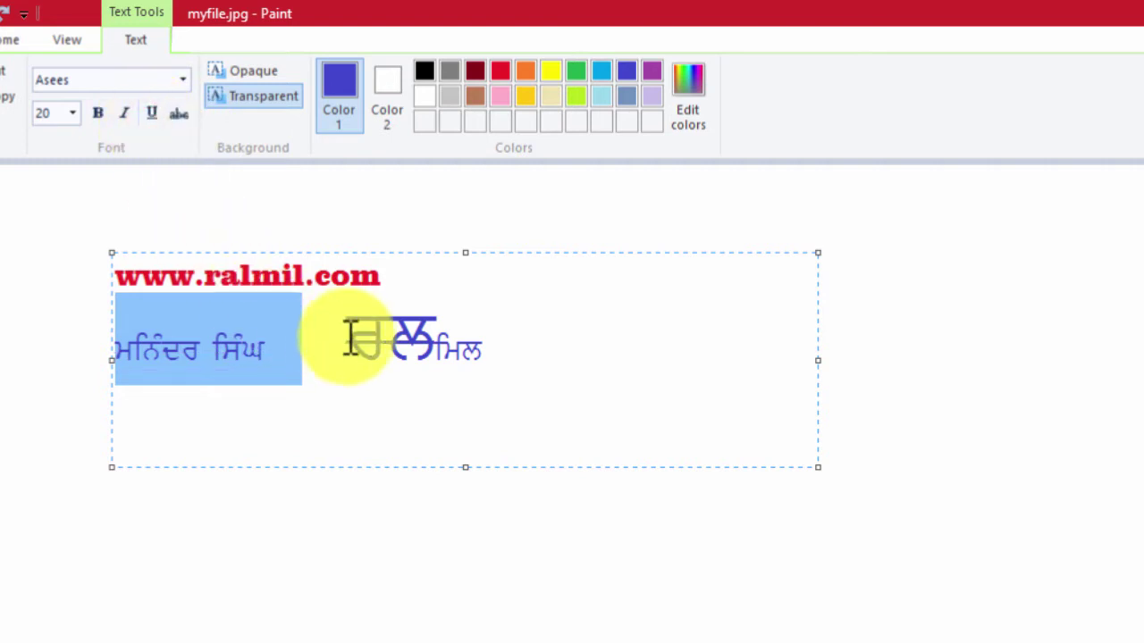
# Step: Set ਮਿਲ to 28 point and shrink the text box to fit
pyautogui.moveTo(349, 341); pyautogui.dragTo(496, 348)
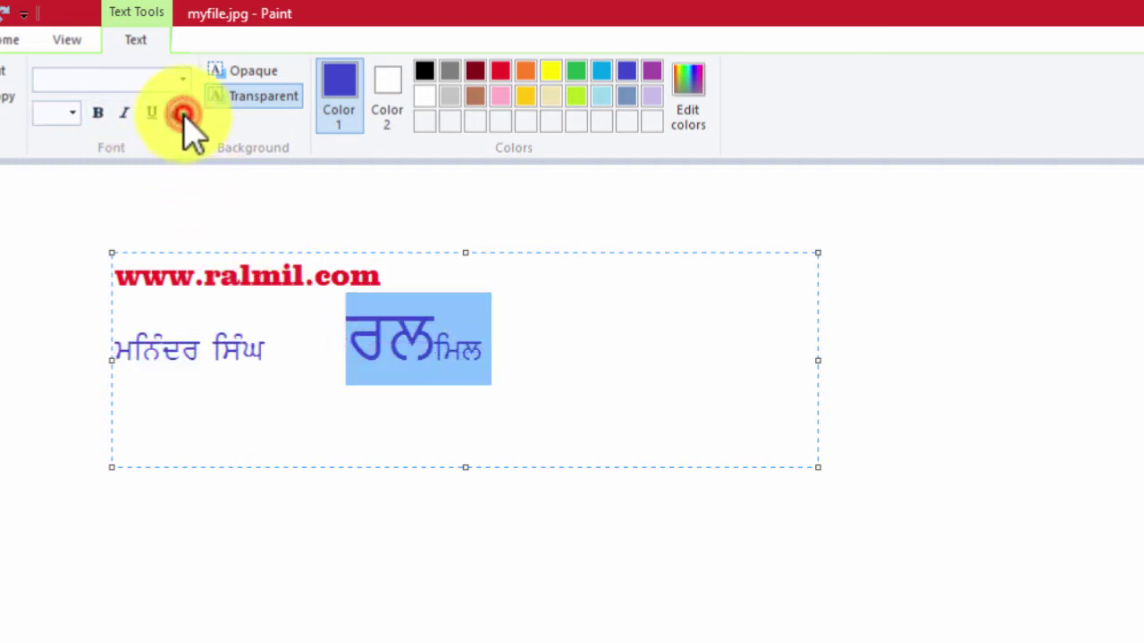
pyautogui.click(587, 388)
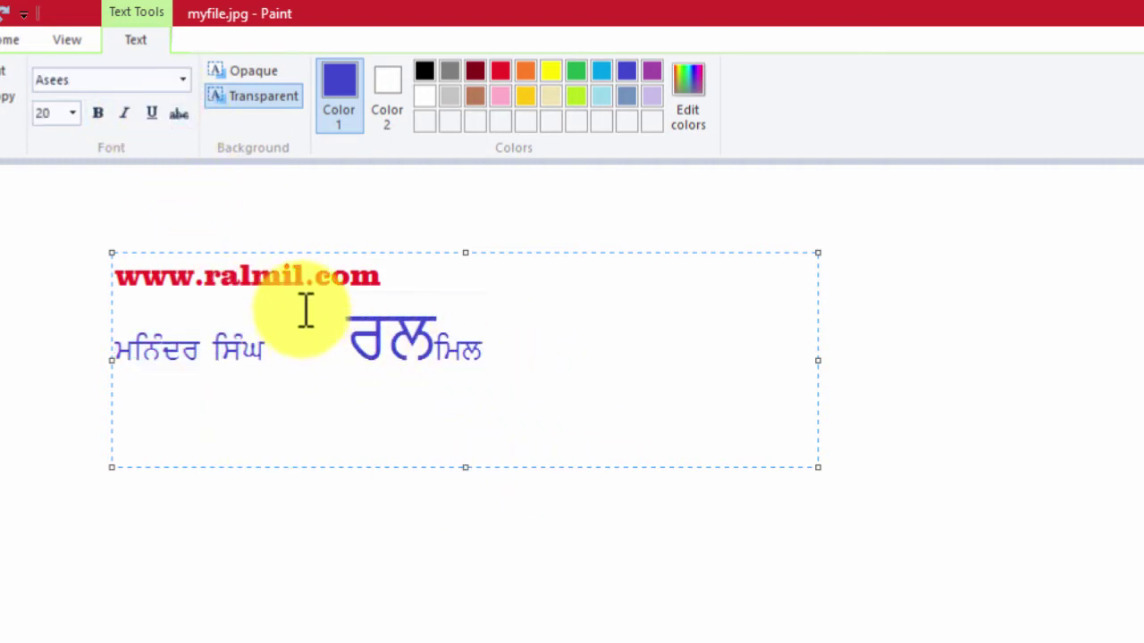
pyautogui.moveTo(353, 341); pyautogui.dragTo(480, 352)
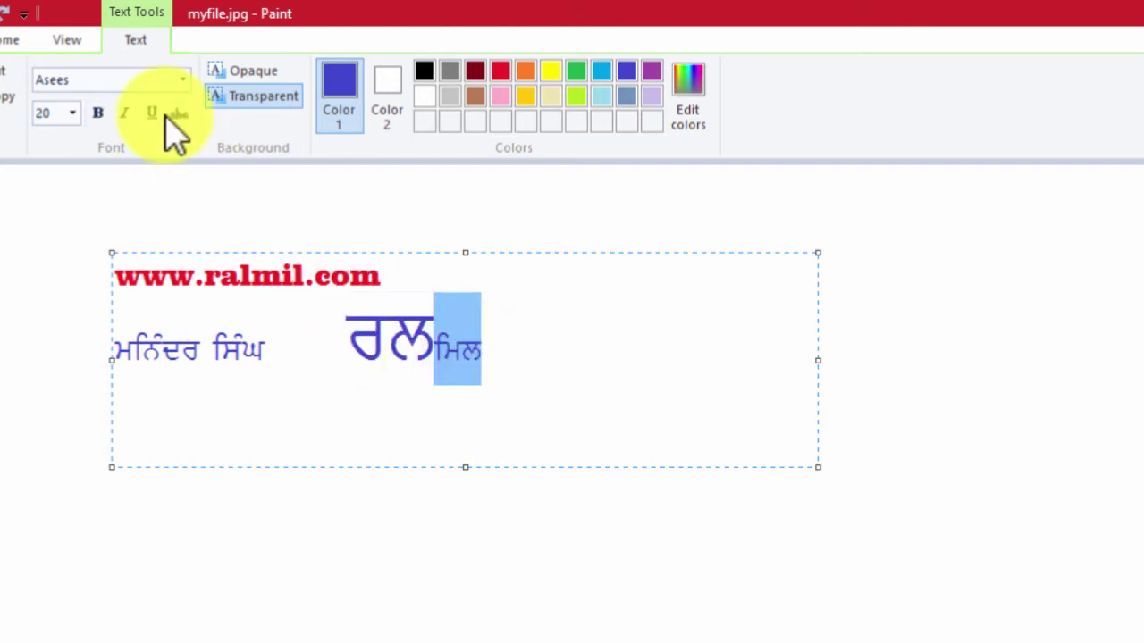
pyautogui.click(72, 112)
pyautogui.click(49, 373)
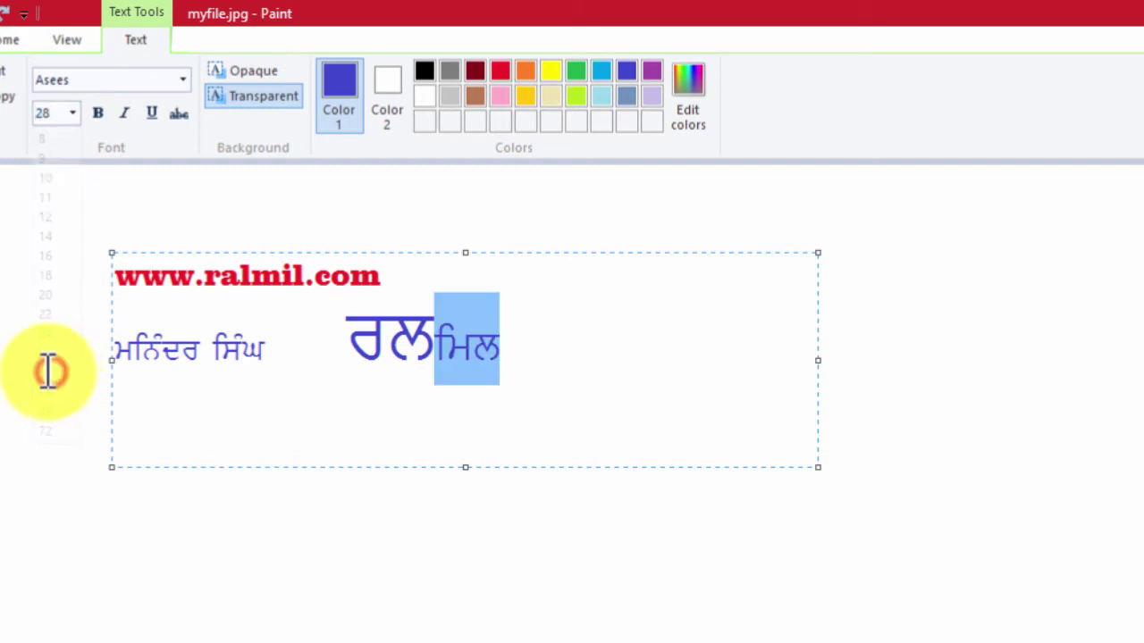
pyautogui.click(593, 350)
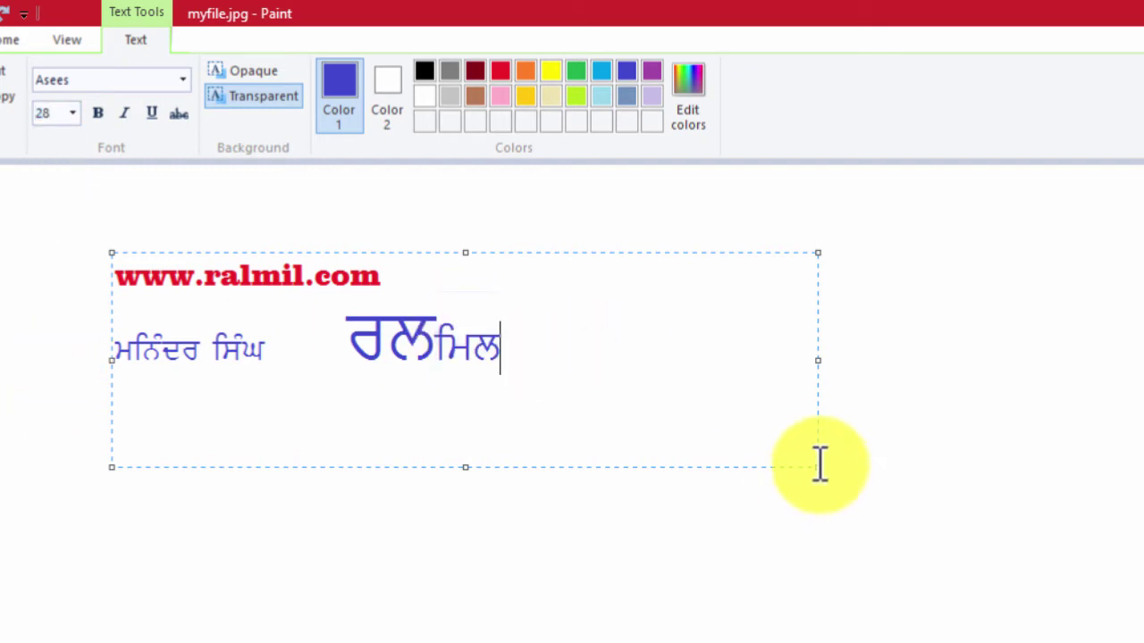
pyautogui.moveTo(817, 467); pyautogui.dragTo(538, 384)
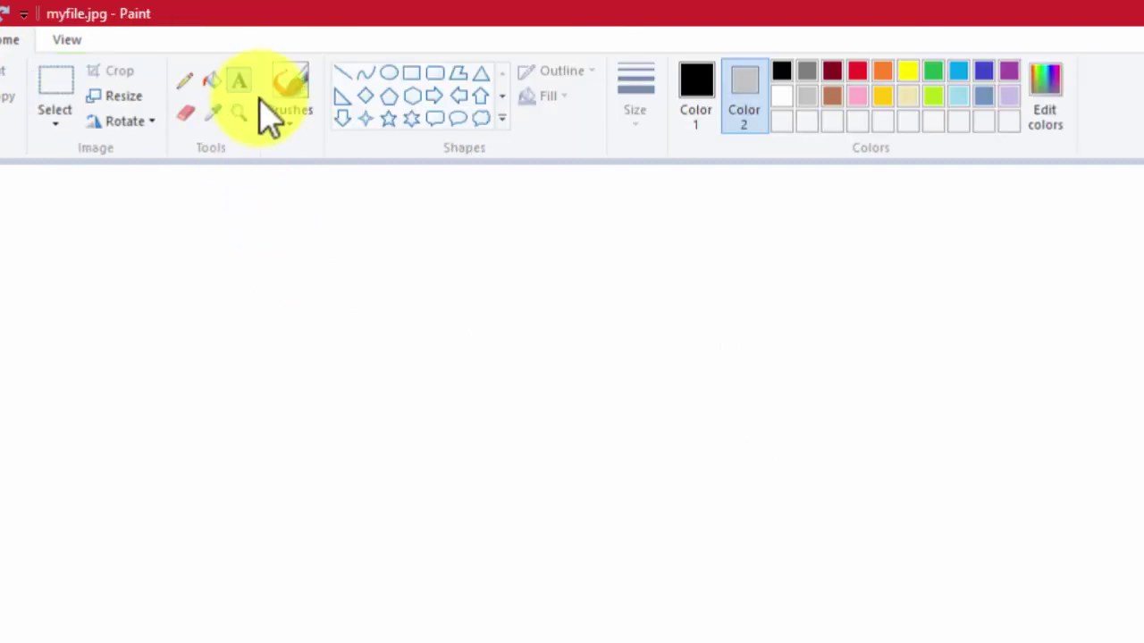
# Step: Place and enlarge a new text box, trying steel blue and orange before a transparent background
pyautogui.click(239, 81)
pyautogui.click(268, 275)
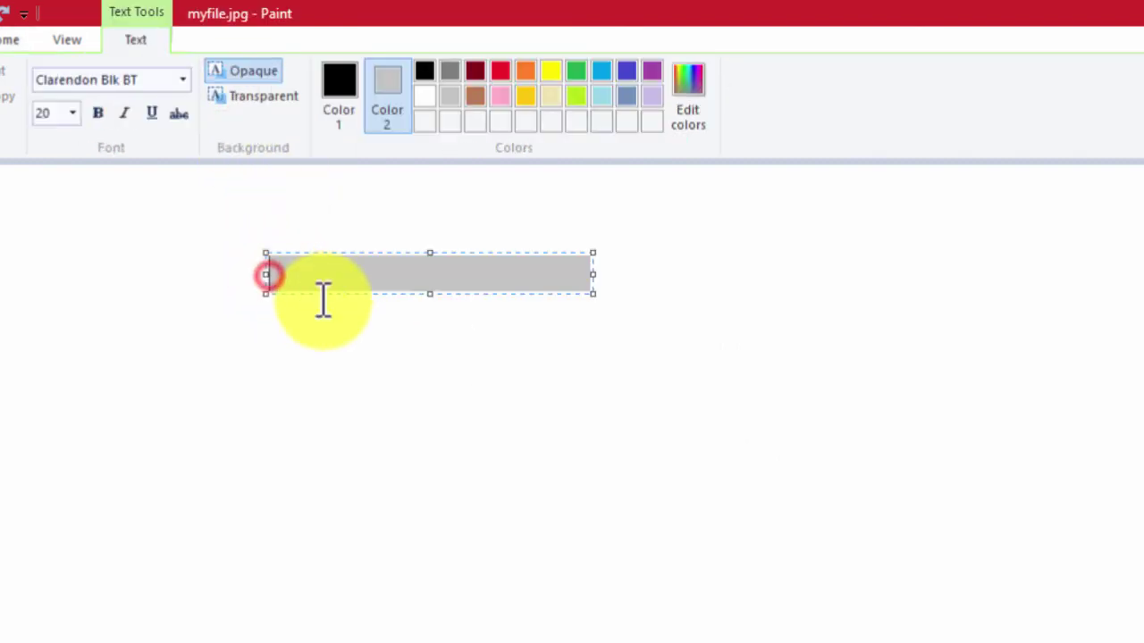
pyautogui.moveTo(590, 293); pyautogui.dragTo(791, 482)
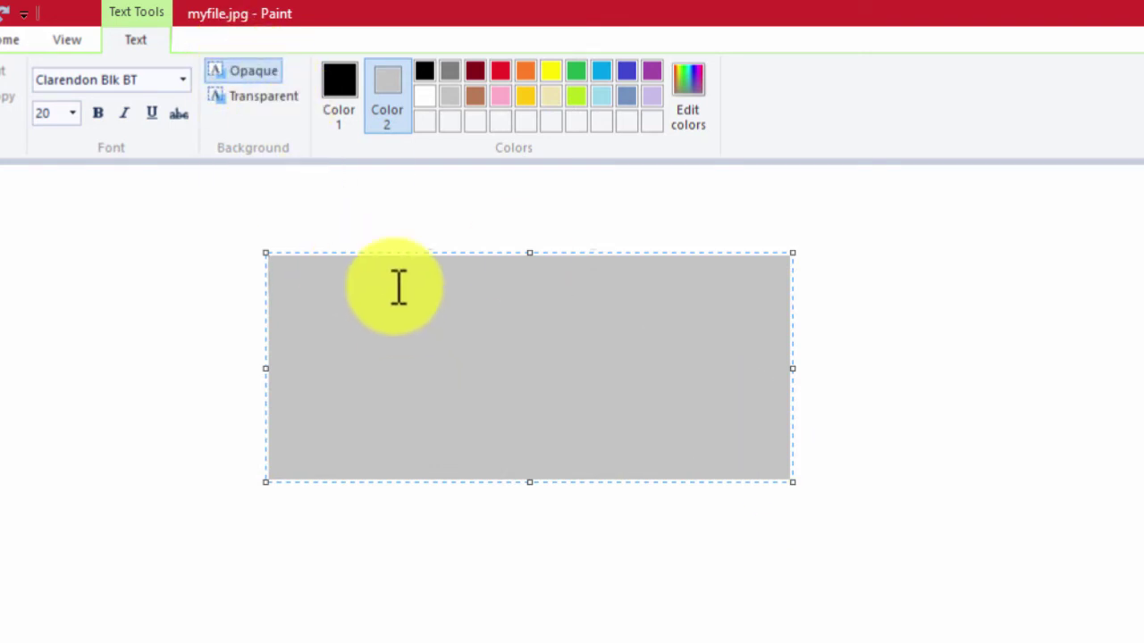
pyautogui.click(626, 98)
pyautogui.click(396, 109)
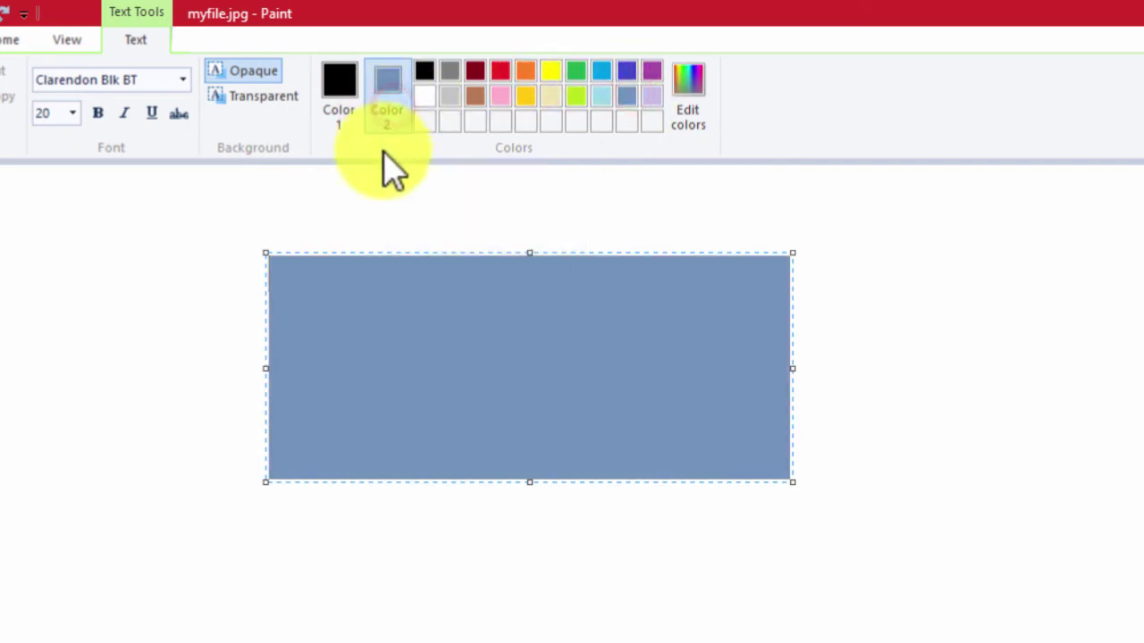
pyautogui.click(528, 73)
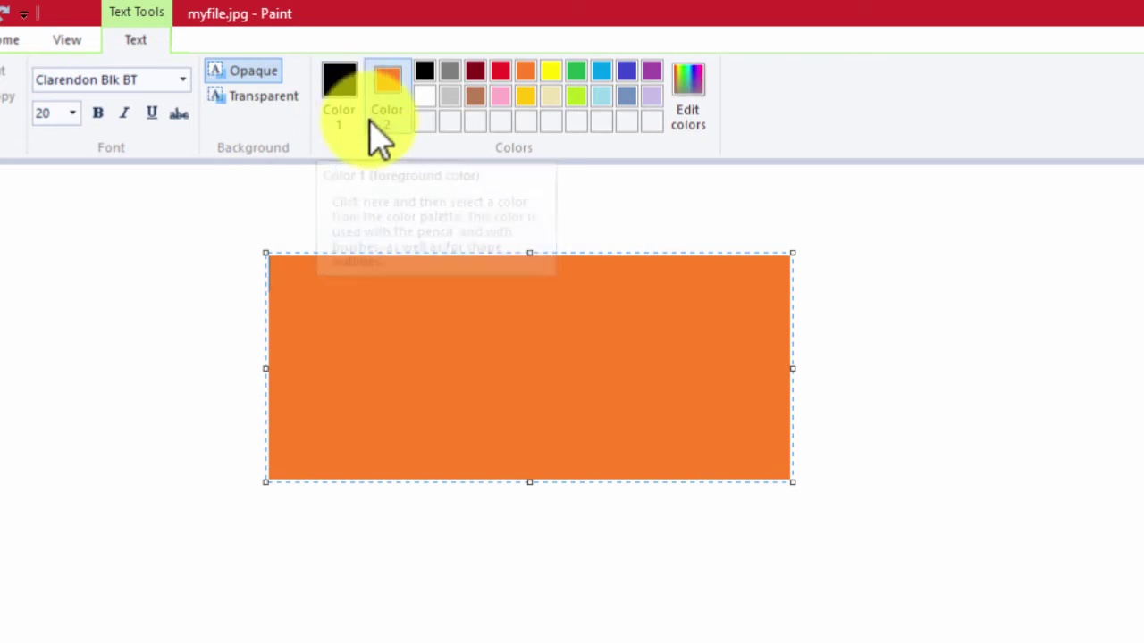
pyautogui.click(268, 95)
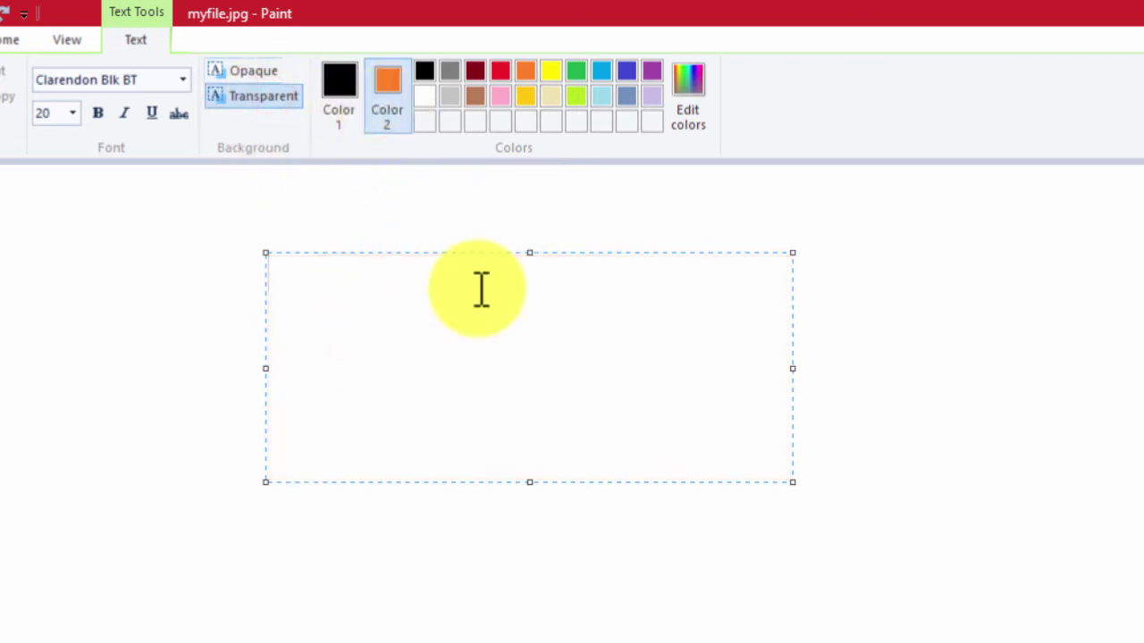
pyautogui.click(507, 362)
# Step: Type dgdg text and give the box an opaque lime-green background
pyautogui.write('dgdgdgdgdf')
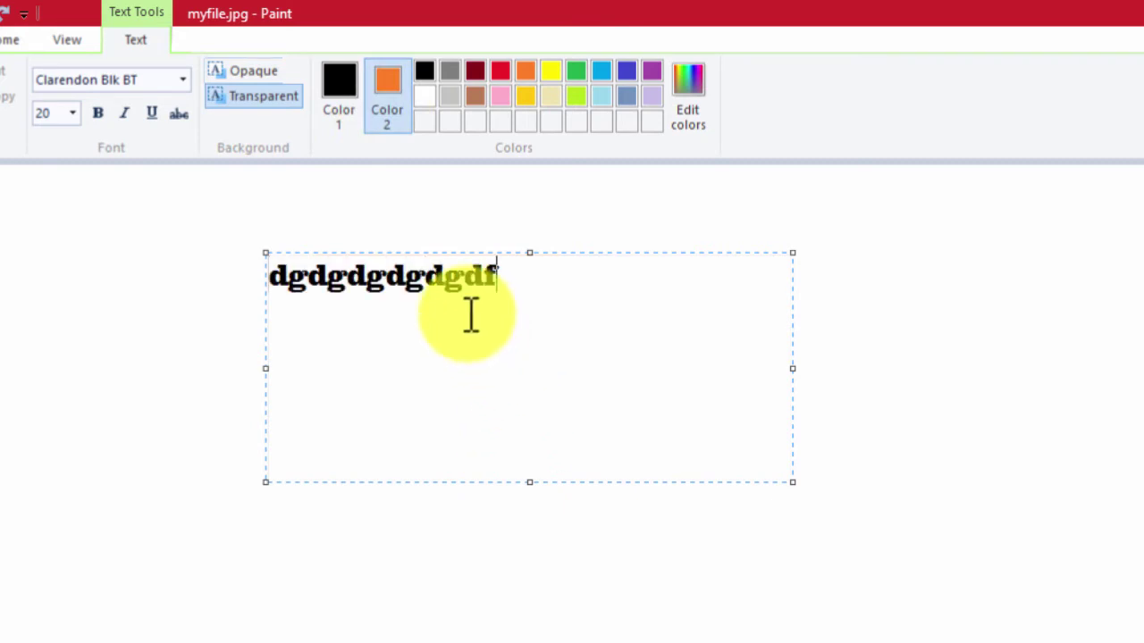
pyautogui.click(263, 75)
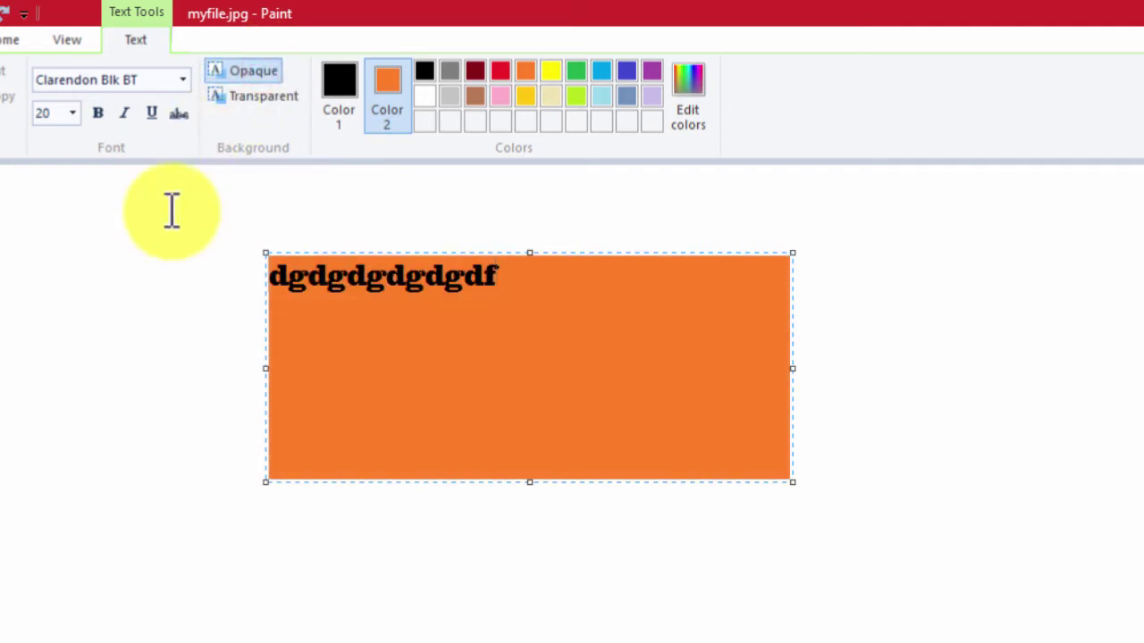
pyautogui.click(651, 95)
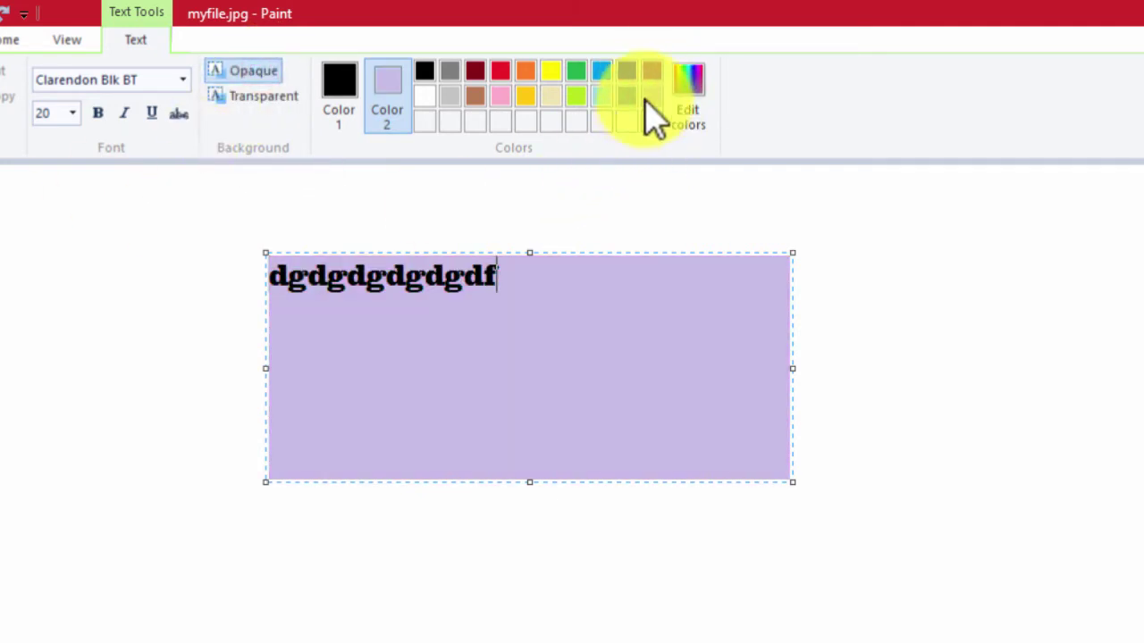
pyautogui.click(601, 95)
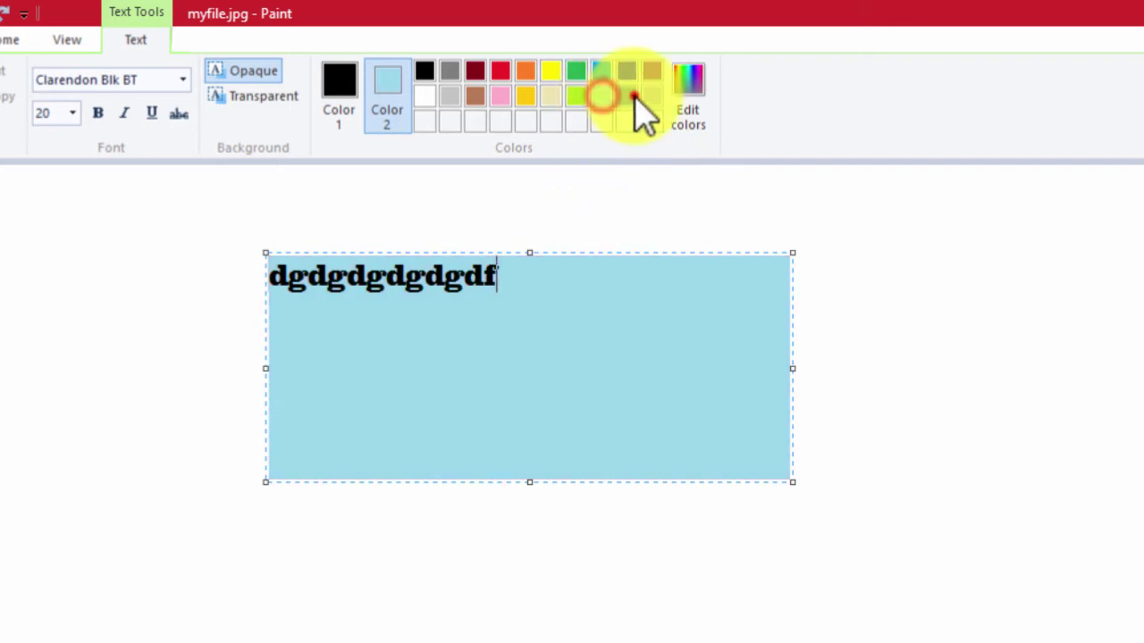
pyautogui.click(630, 95)
pyautogui.click(575, 97)
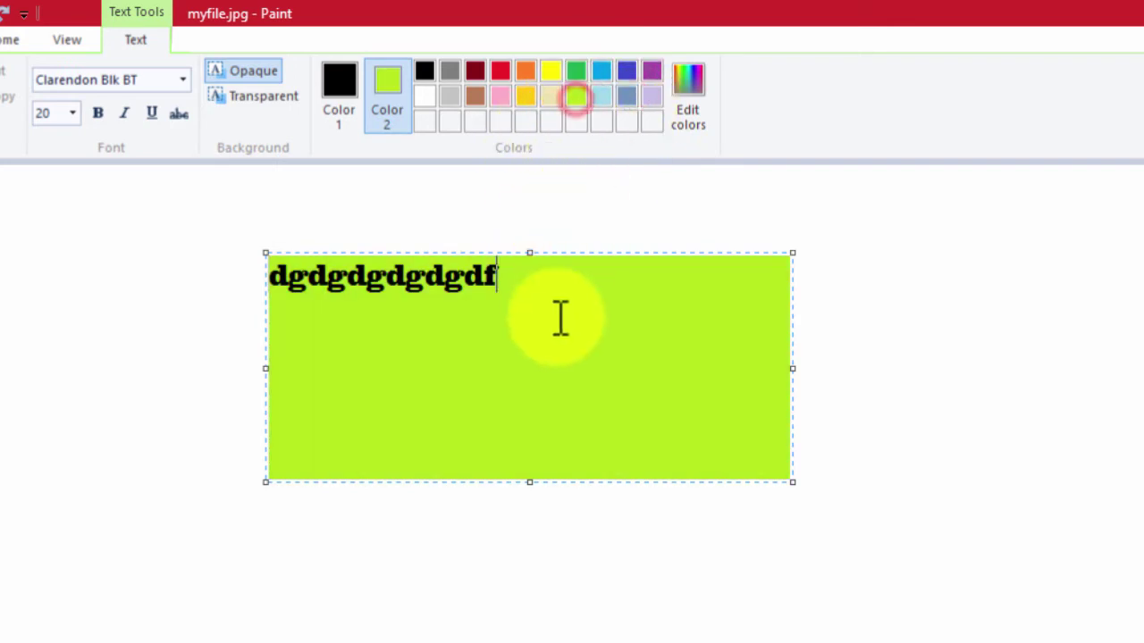
# Step: Colour the text purple-blue, after trying red and yellow
pyautogui.moveTo(543, 274); pyautogui.dragTo(161, 274)
pyautogui.click(338, 93)
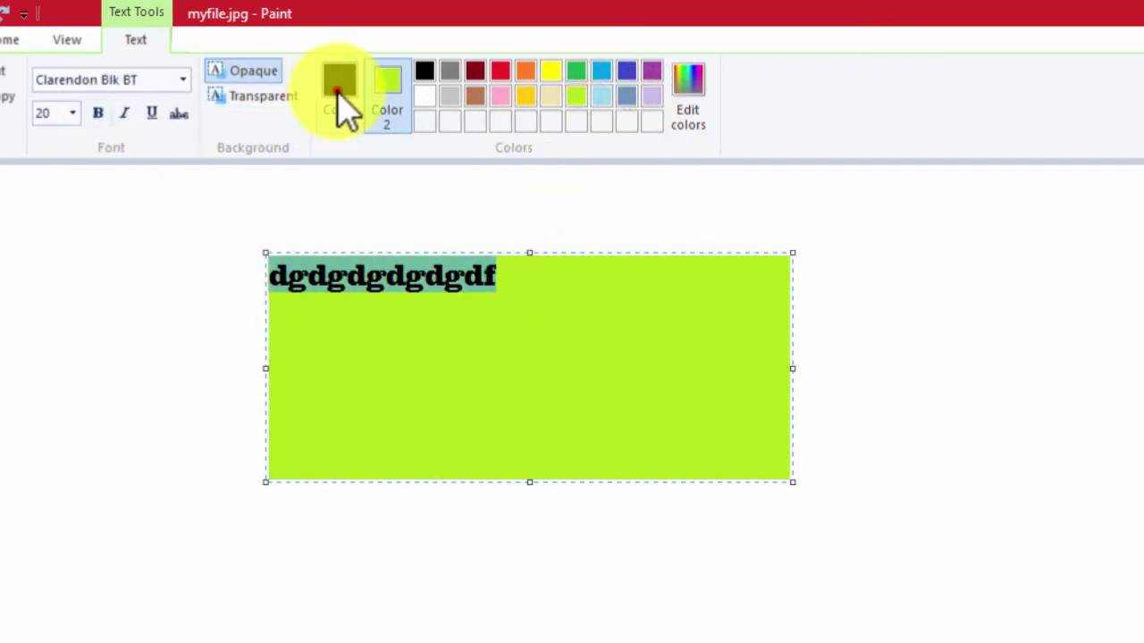
pyautogui.click(500, 72)
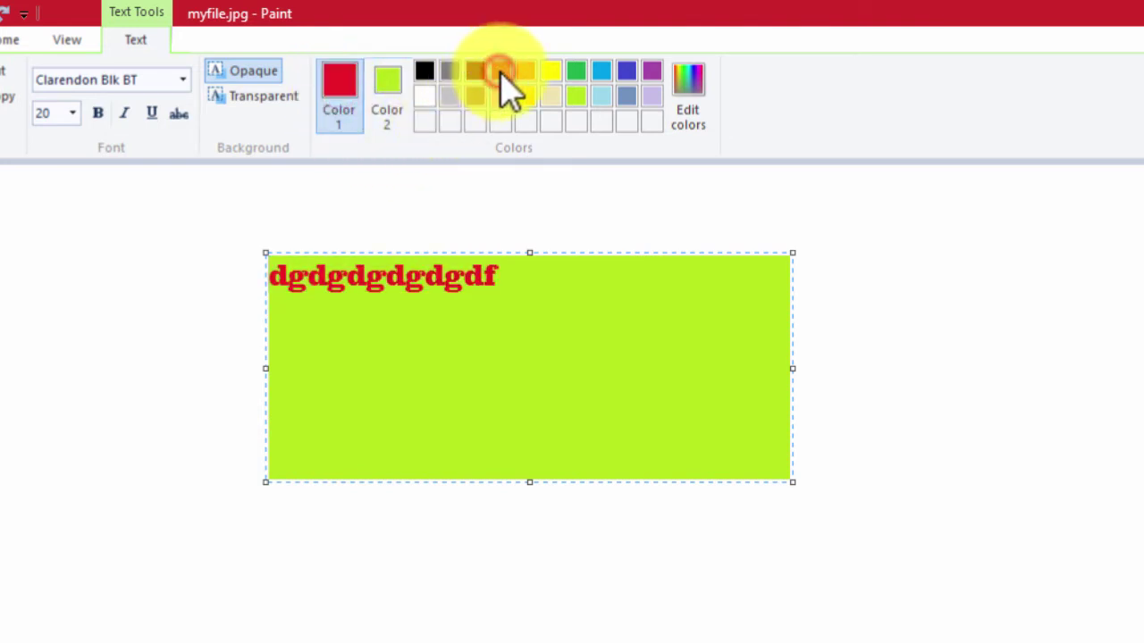
pyautogui.moveTo(268, 275); pyautogui.dragTo(498, 309)
pyautogui.click(551, 72)
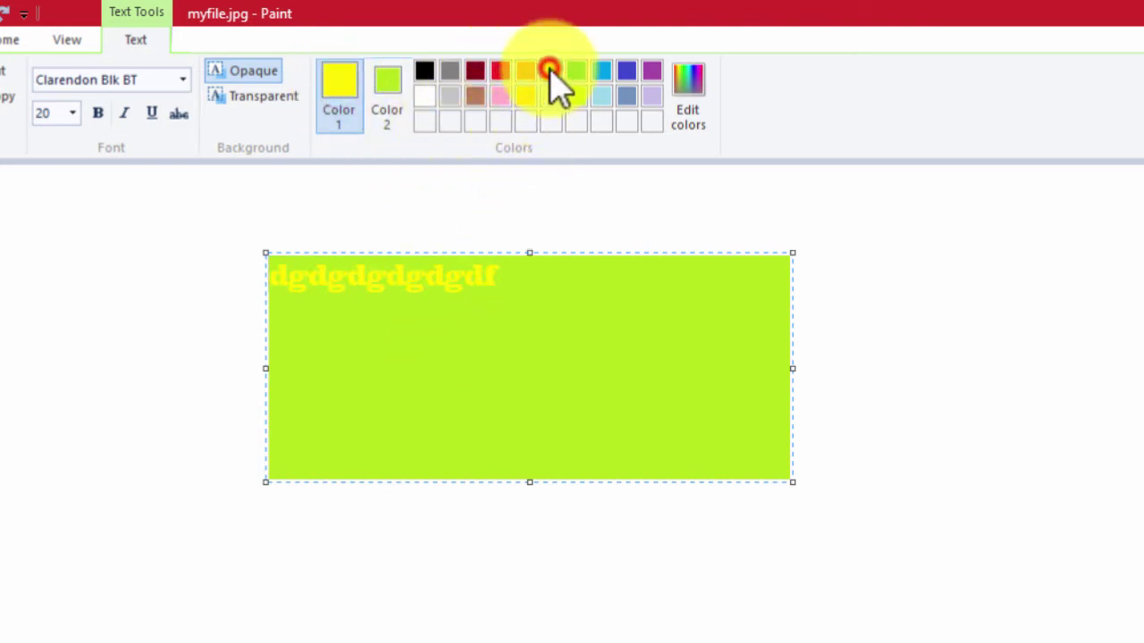
pyautogui.click(628, 71)
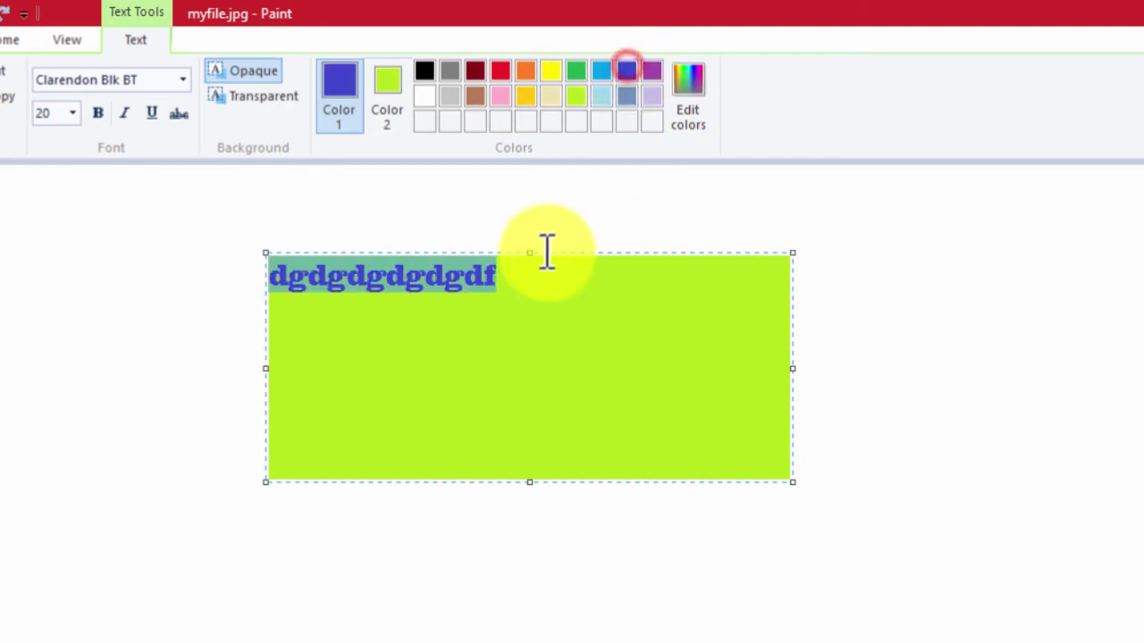
# Step: Set the text to 48 point in Cambria Math
pyautogui.click(72, 113)
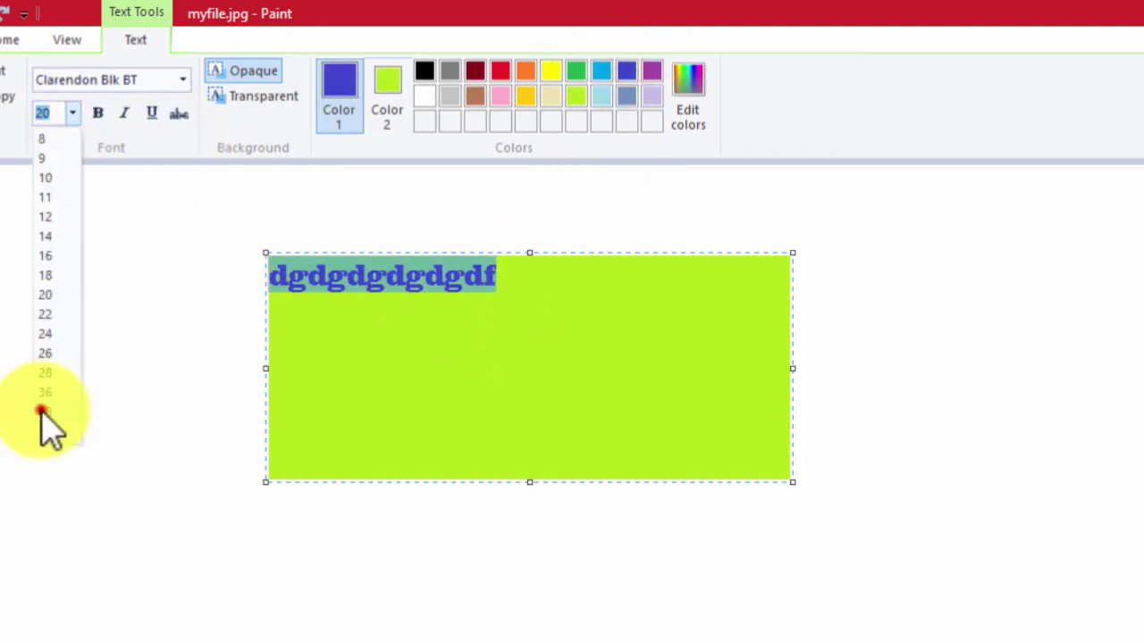
pyautogui.click(41, 411)
pyautogui.click(185, 73)
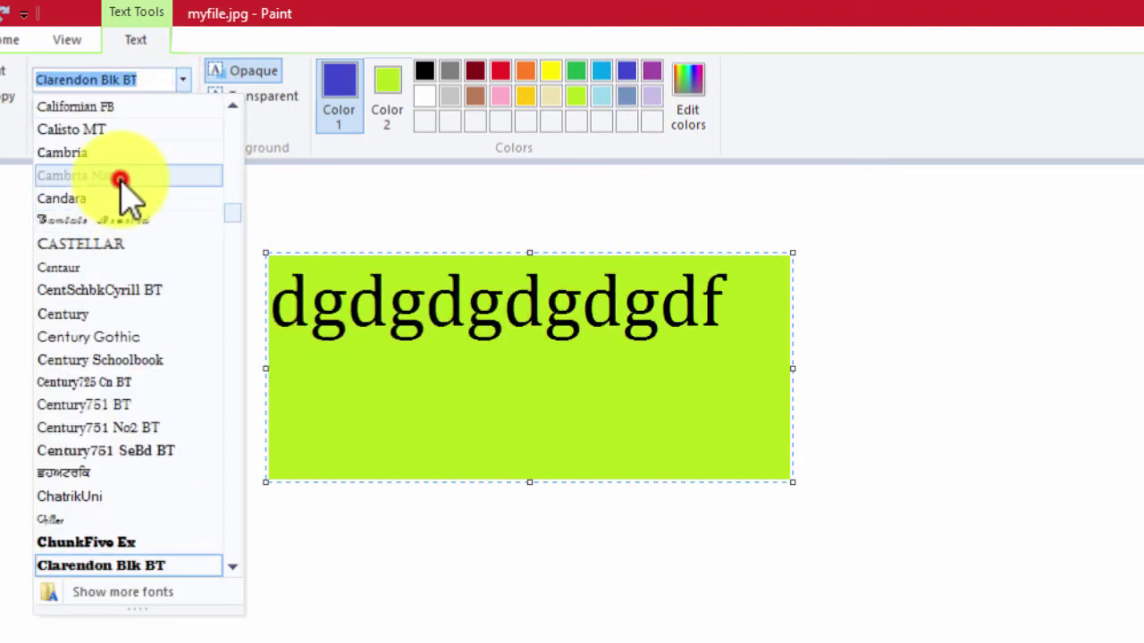
pyautogui.click(120, 178)
# Step: Replace the text with a person's name on an opaque lime-green background and commit it
pyautogui.write('Maninder Singh')
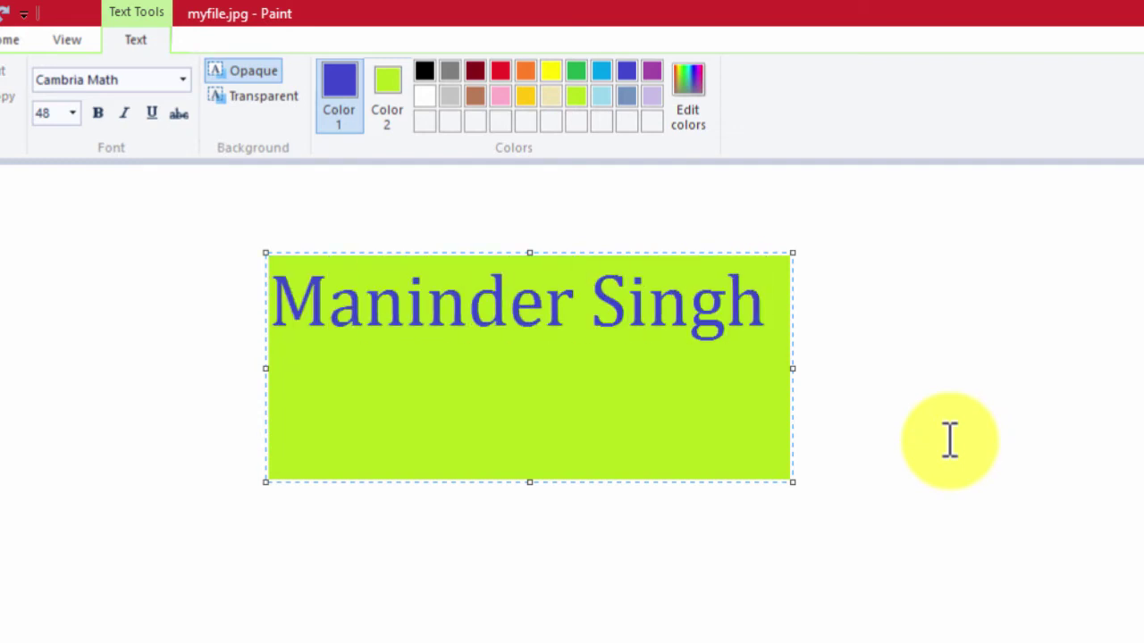
pyautogui.click(275, 95)
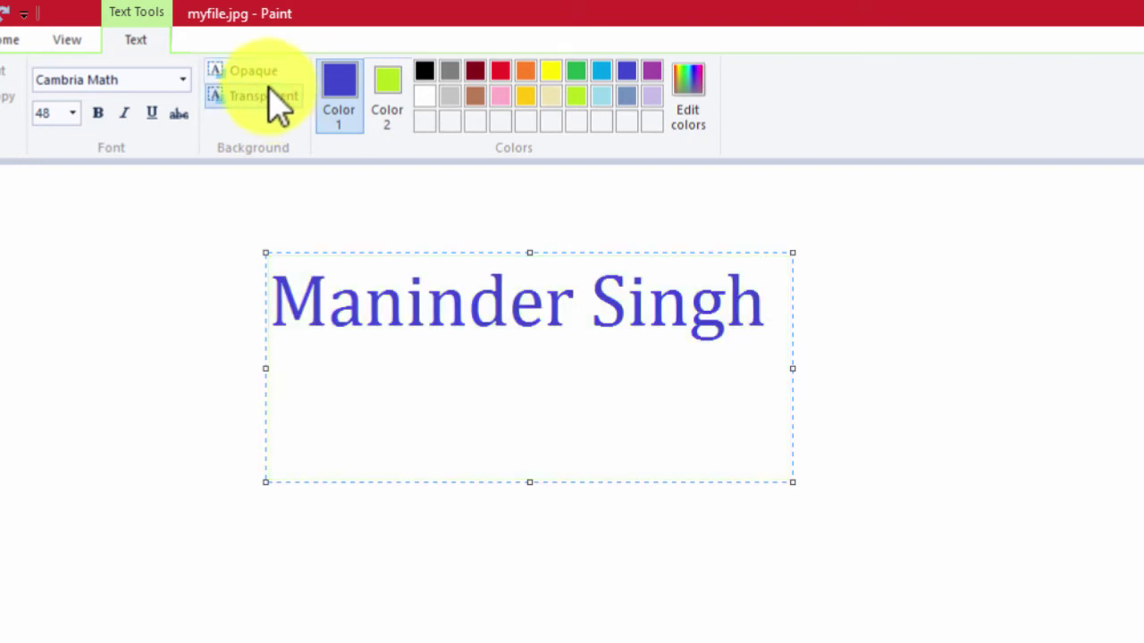
pyautogui.click(259, 71)
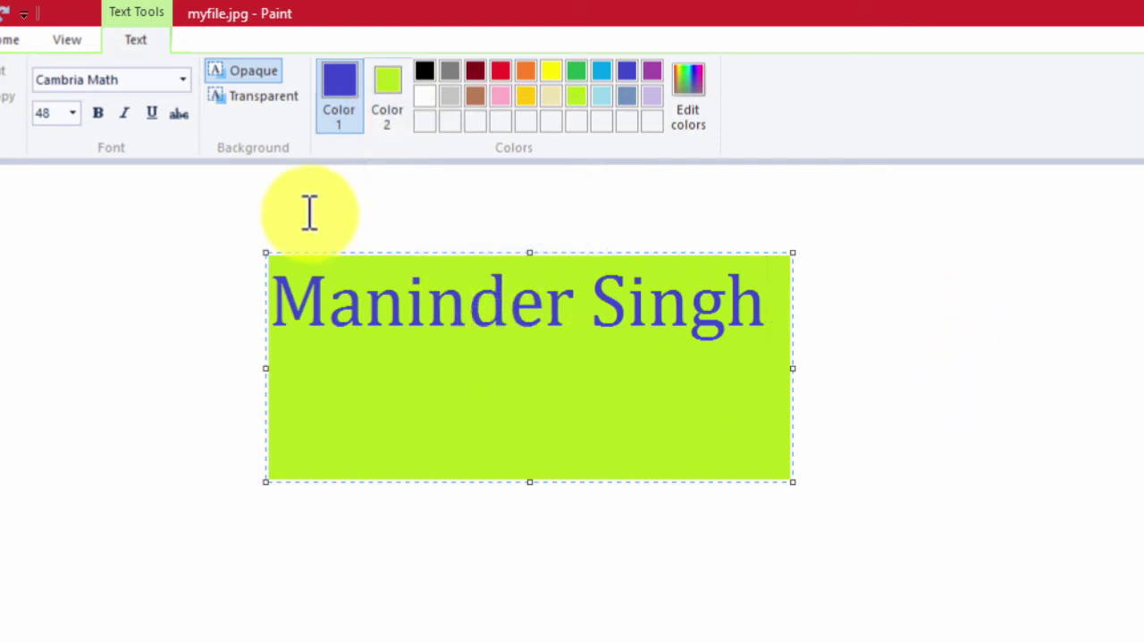
pyautogui.click(1036, 433)
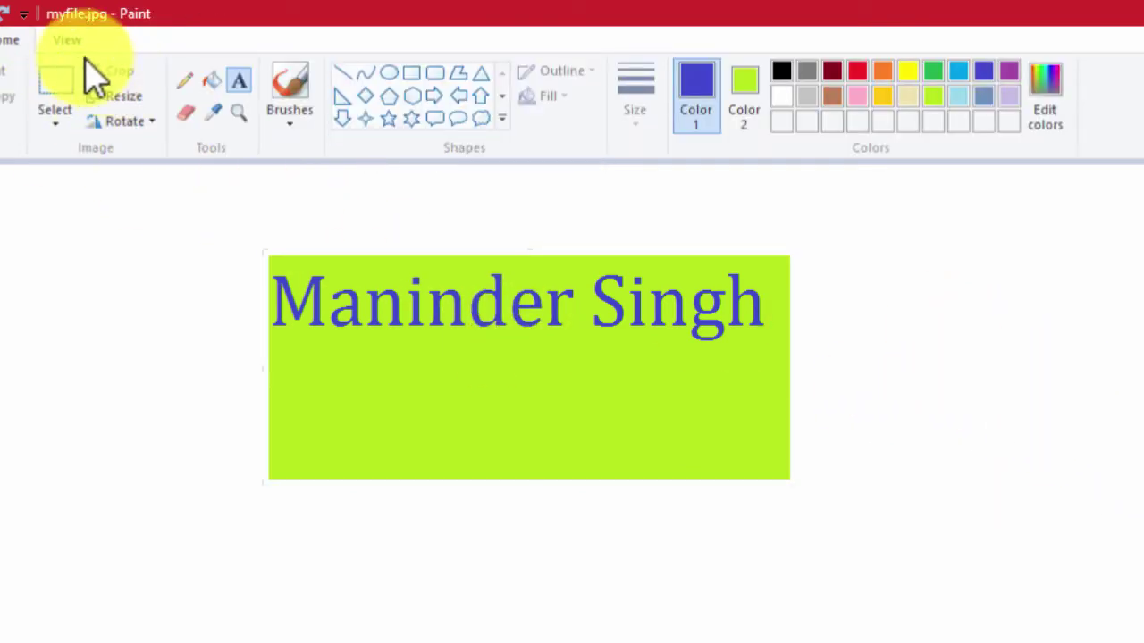
# Step: Erase the lime-green box and name with a white eraser
pyautogui.click(185, 112)
pyautogui.moveTo(211, 271); pyautogui.dragTo(440, 270)
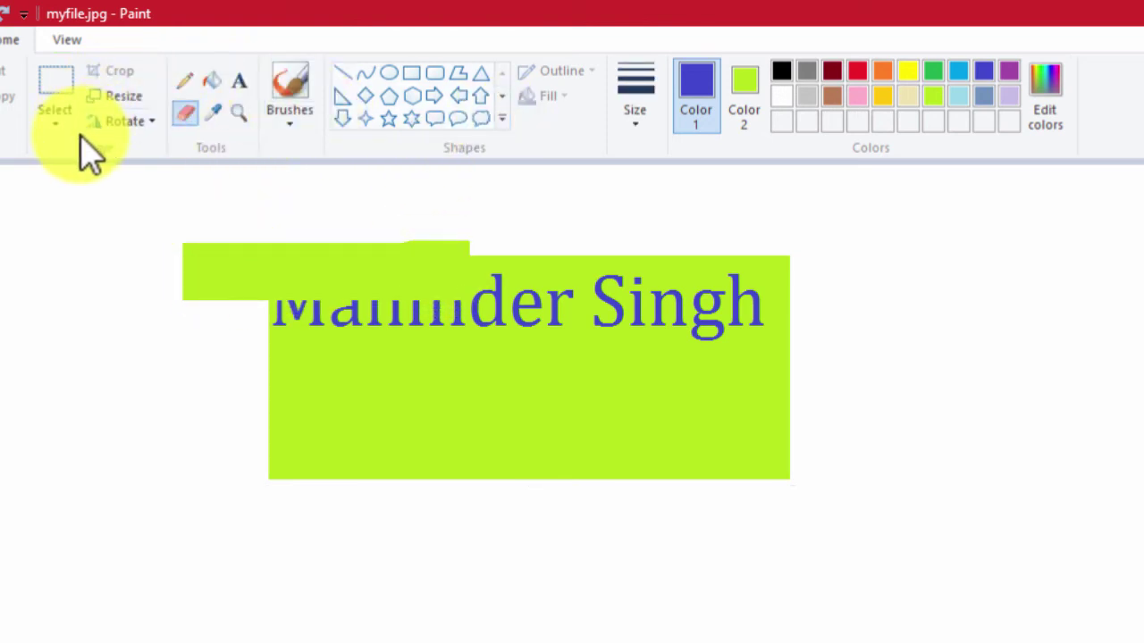
pyautogui.click(753, 100)
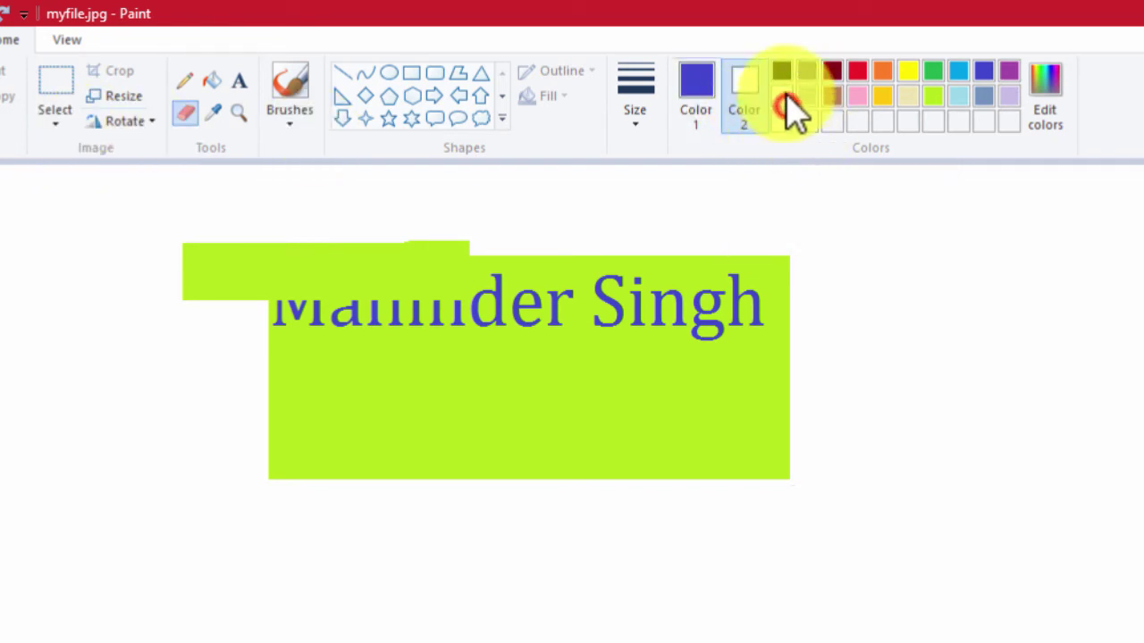
pyautogui.moveTo(434, 291)
pyautogui.mouseDown()
pyautogui.moveTo(335, 286)
pyautogui.moveTo(535, 278)
pyautogui.moveTo(111, 280)
pyautogui.moveTo(180, 257)
pyautogui.moveTo(300, 287)
pyautogui.moveTo(782, 278)
pyautogui.moveTo(893, 243)
pyautogui.moveTo(675, 313)
pyautogui.moveTo(631, 381)
pyautogui.moveTo(651, 324)
pyautogui.moveTo(820, 407)
pyautogui.moveTo(771, 442)
pyautogui.moveTo(1035, 489)
pyautogui.moveTo(804, 460)
pyautogui.moveTo(286, 466)
pyautogui.moveTo(667, 434)
pyautogui.moveTo(546, 390)
pyautogui.moveTo(286, 402)
pyautogui.mouseUp()
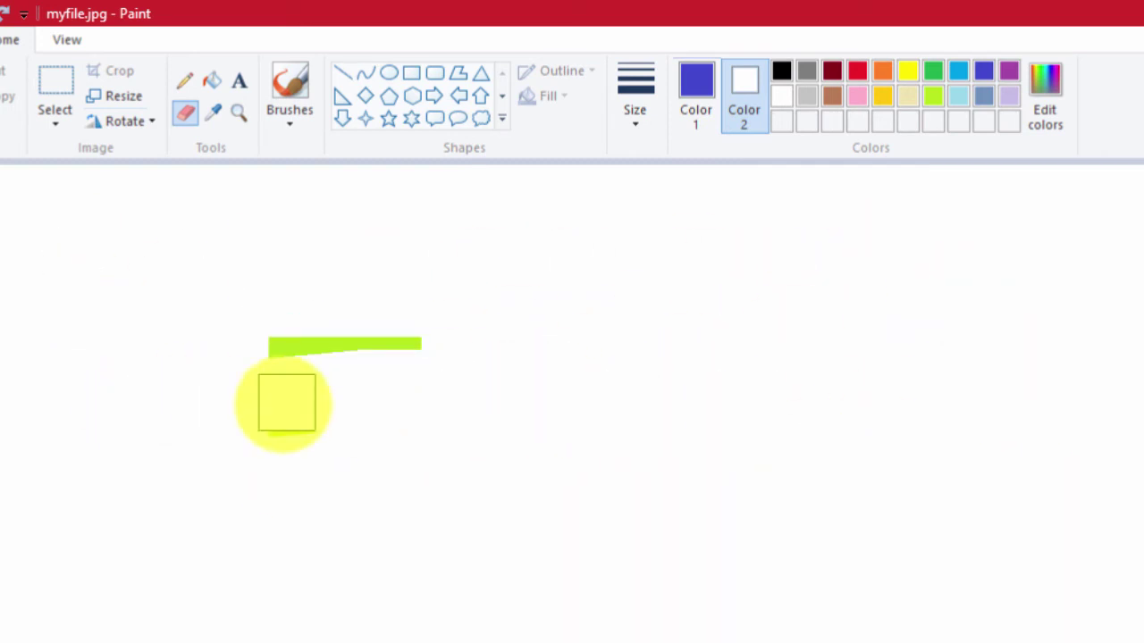
pyautogui.moveTo(446, 345); pyautogui.dragTo(443, 323)
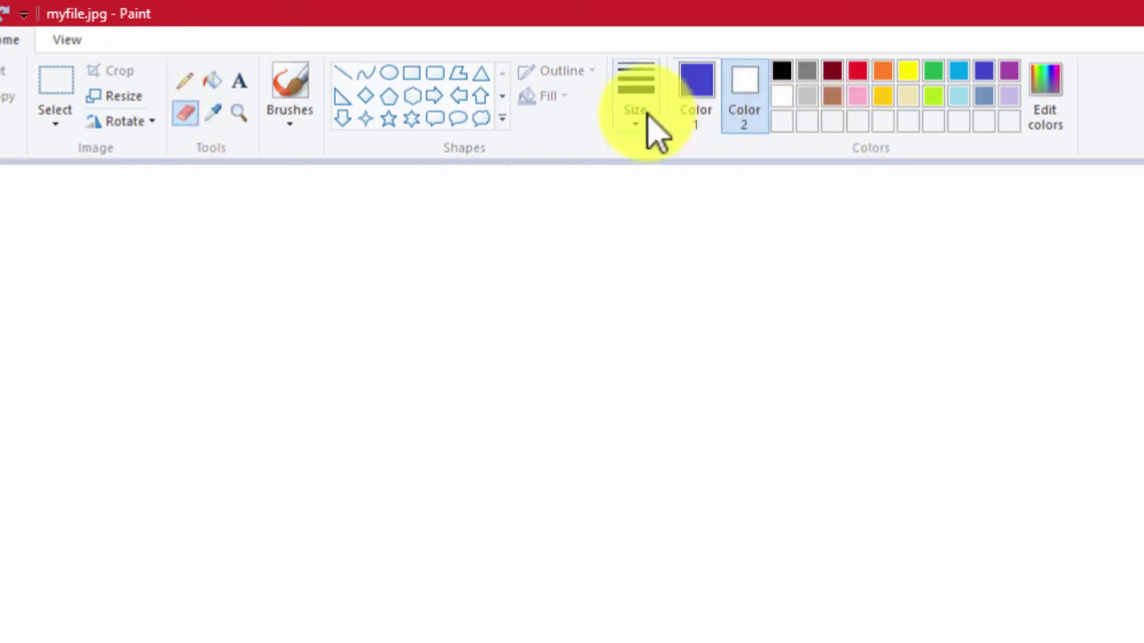
# Step: Try the eraser widths, settling on a thicker size
pyautogui.click(640, 148)
pyautogui.click(679, 294)
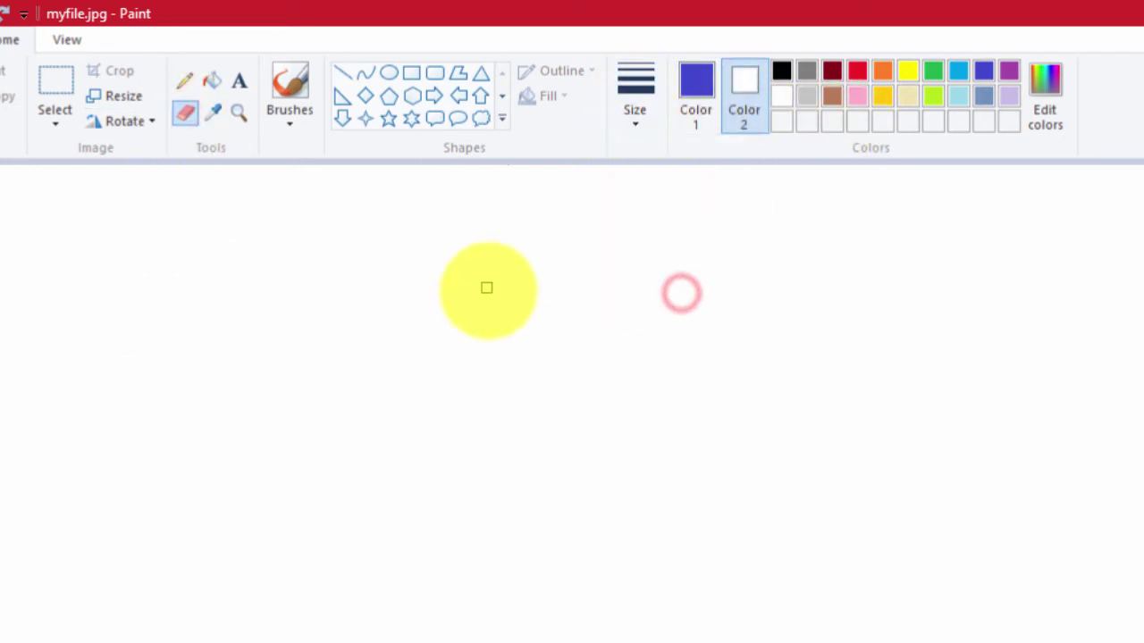
pyautogui.click(643, 125)
pyautogui.click(684, 250)
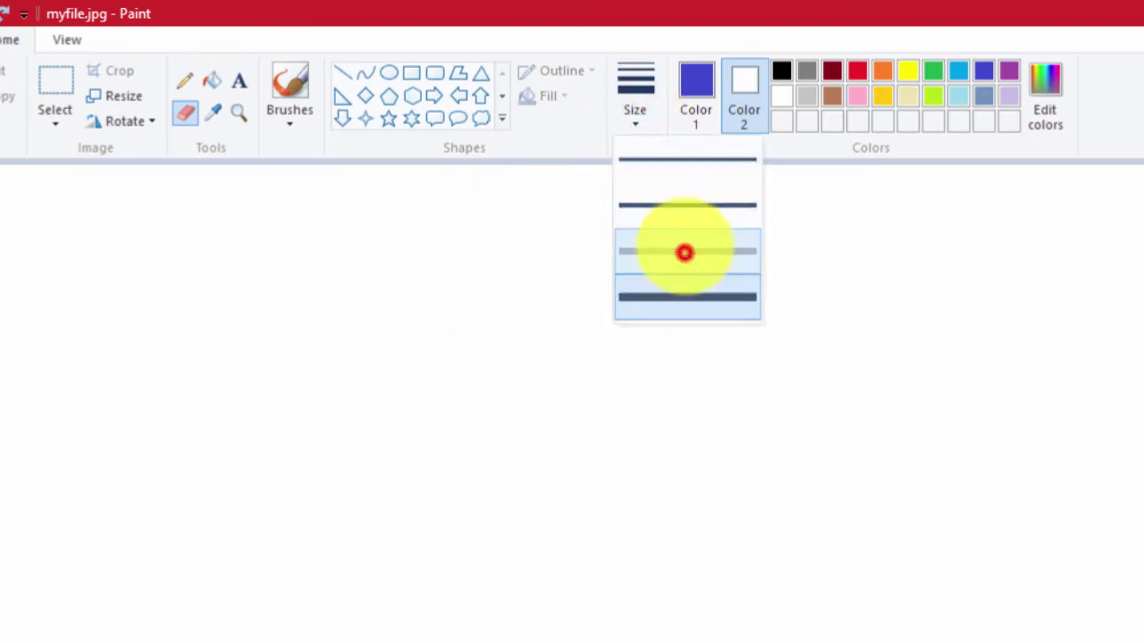
pyautogui.click(639, 110)
pyautogui.click(676, 205)
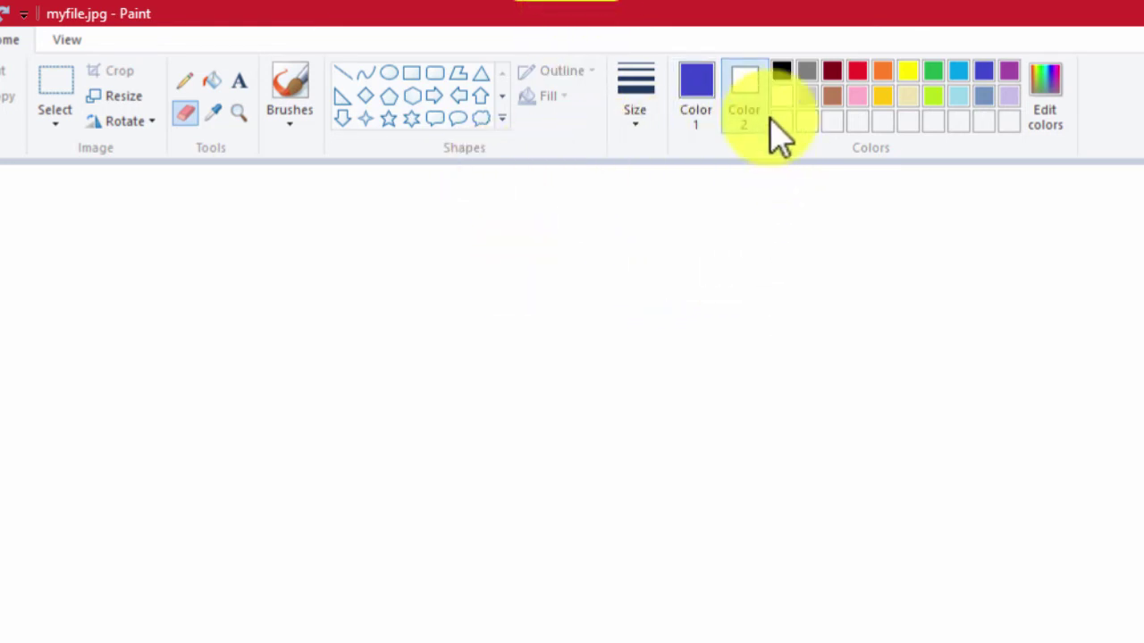
# Step: Paint a yellow stroke and a gold zigzag, then wipe them away with white
pyautogui.click(908, 74)
pyautogui.moveTo(525, 326)
pyautogui.mouseDown()
pyautogui.moveTo(831, 282)
pyautogui.moveTo(672, 352)
pyautogui.moveTo(646, 407)
pyautogui.moveTo(1053, 451)
pyautogui.mouseUp()
pyautogui.click(881, 95)
pyautogui.moveTo(220, 298)
pyautogui.mouseDown()
pyautogui.moveTo(294, 312)
pyautogui.moveTo(438, 621)
pyautogui.mouseUp()
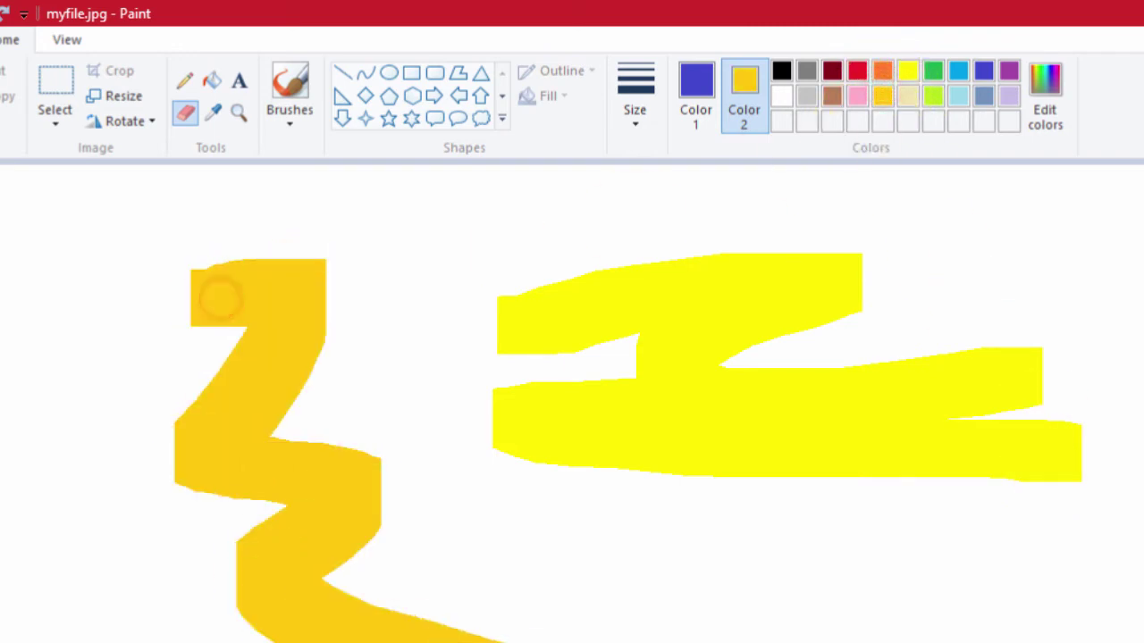
pyautogui.click(781, 95)
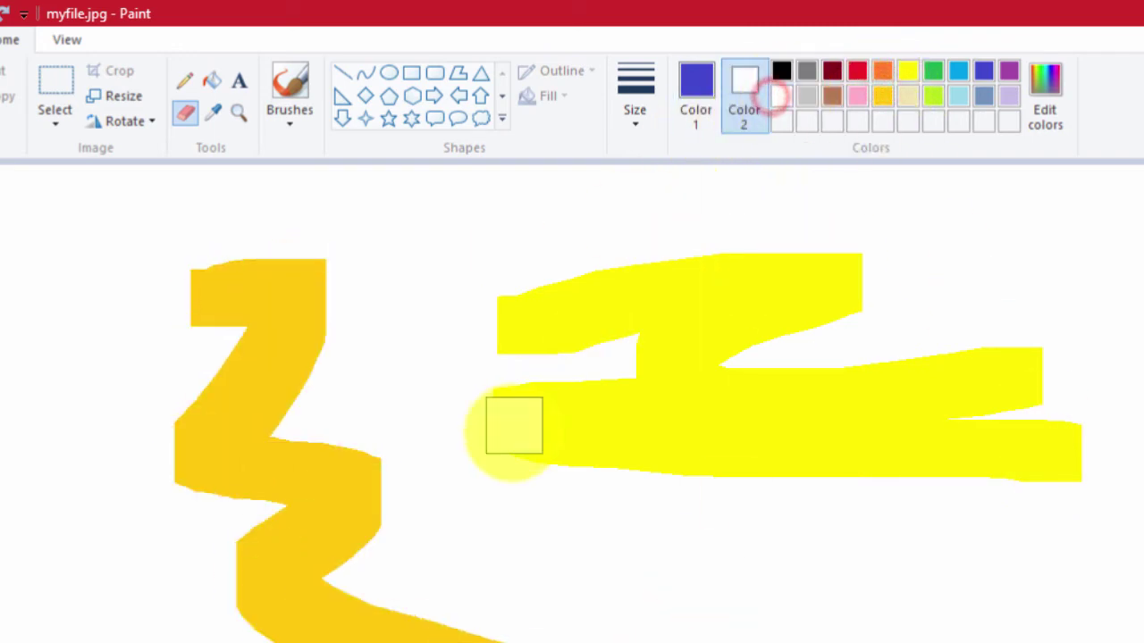
pyautogui.moveTo(510, 429)
pyautogui.mouseDown()
pyautogui.moveTo(1018, 473)
pyautogui.moveTo(884, 345)
pyautogui.moveTo(407, 358)
pyautogui.moveTo(883, 258)
pyautogui.moveTo(796, 446)
pyautogui.moveTo(776, 457)
pyautogui.mouseUp()
pyautogui.click(289, 116)
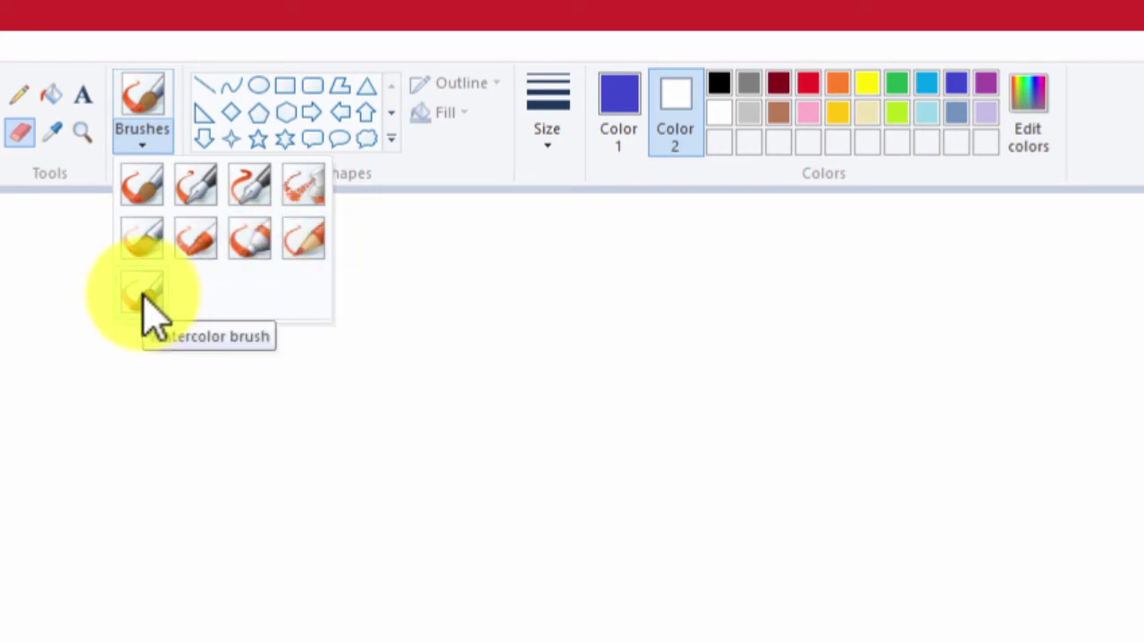
# Step: Draw blue zigzag strokes across the canvas with the basic brush and the calligraphy brush
pyautogui.click(143, 183)
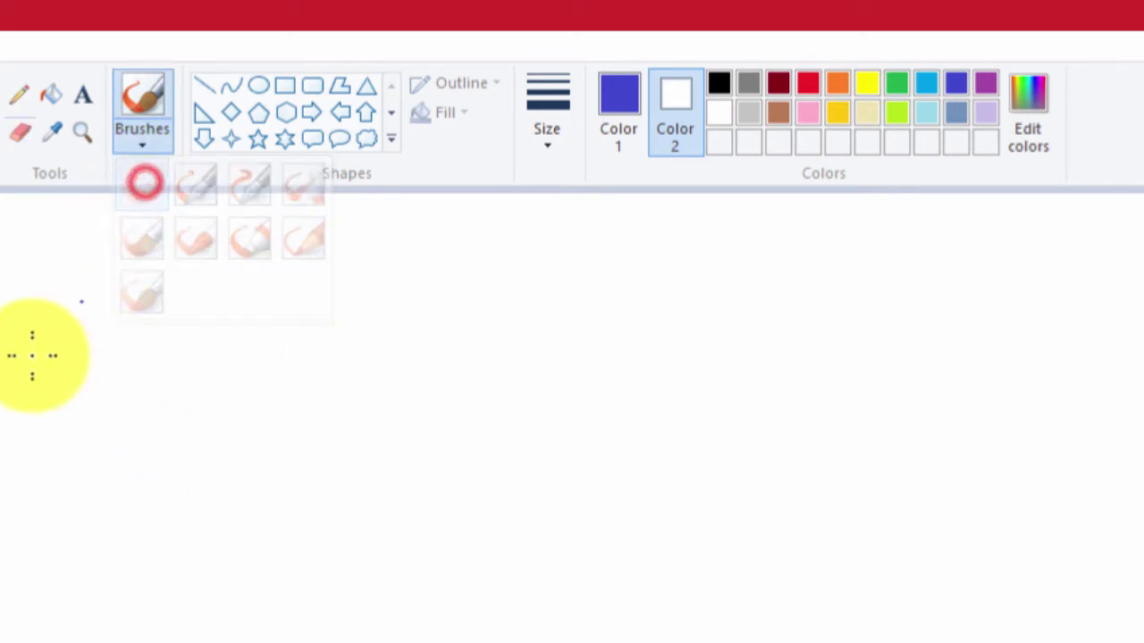
pyautogui.click(634, 109)
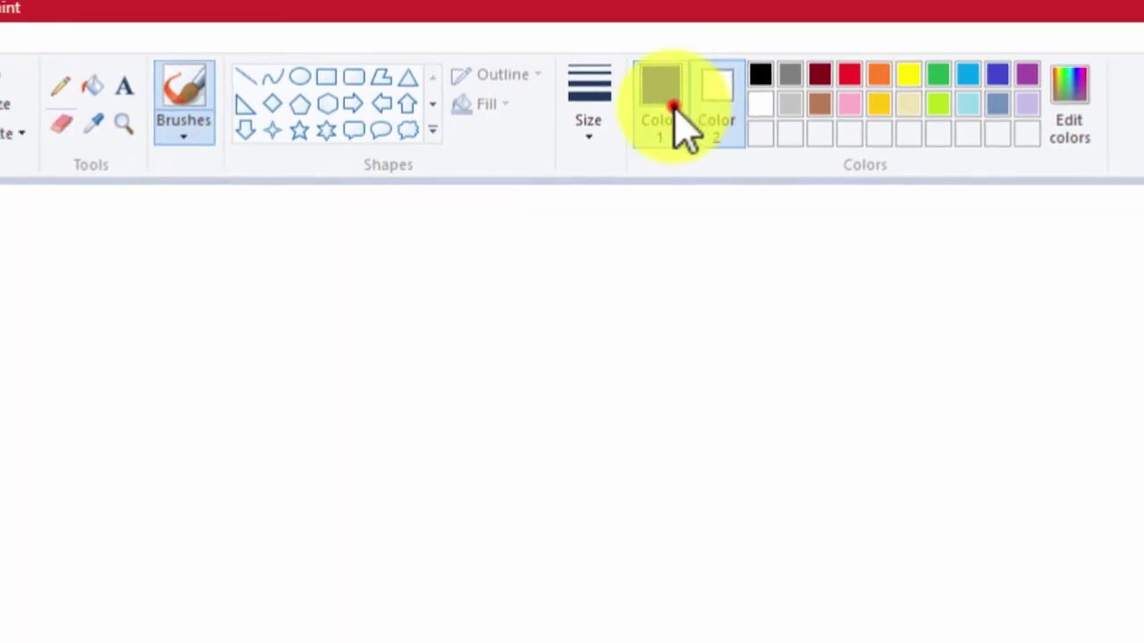
pyautogui.moveTo(65, 284)
pyautogui.mouseDown()
pyautogui.moveTo(345, 332)
pyautogui.moveTo(864, 278)
pyautogui.moveTo(1142, 311)
pyautogui.mouseUp()
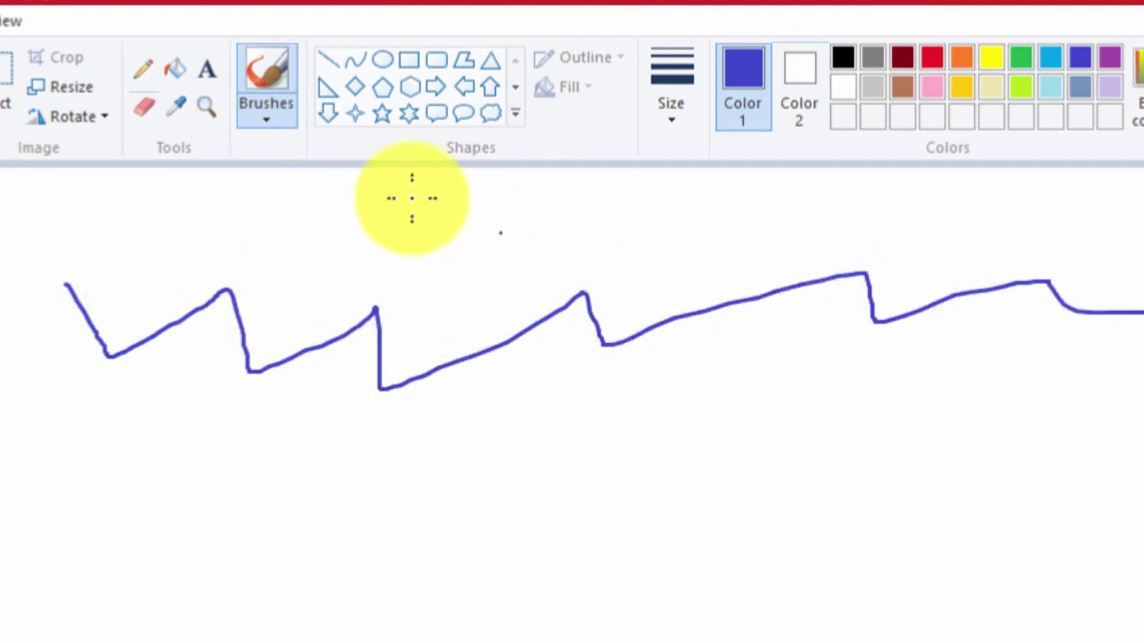
pyautogui.click(266, 120)
pyautogui.click(321, 159)
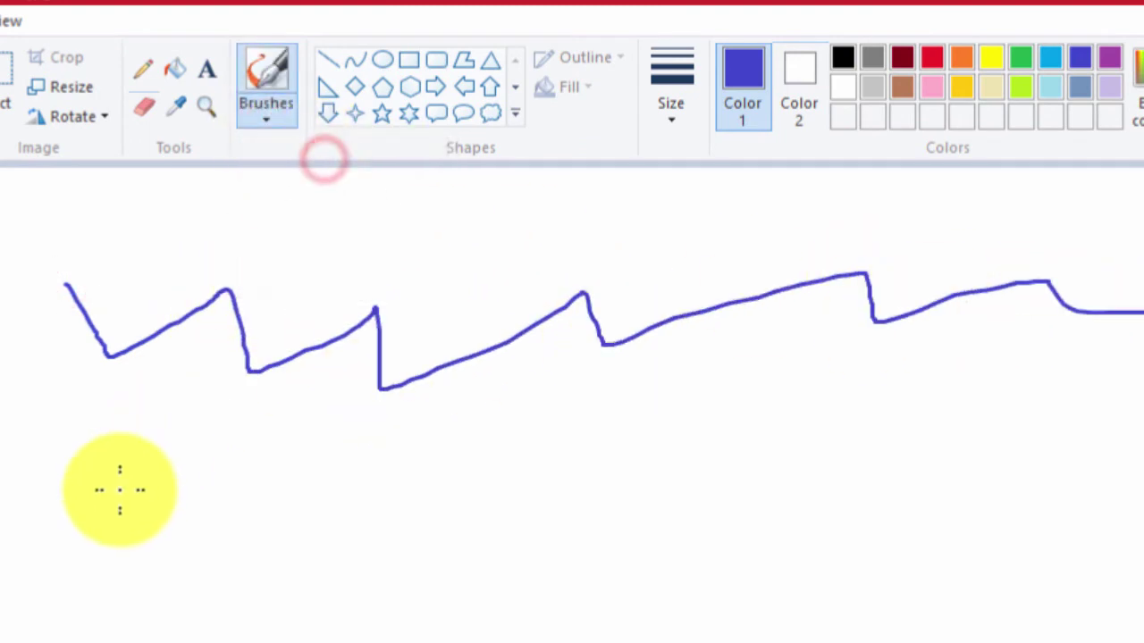
pyautogui.moveTo(110, 457)
pyautogui.mouseDown()
pyautogui.moveTo(169, 486)
pyautogui.moveTo(376, 458)
pyautogui.moveTo(407, 482)
pyautogui.moveTo(579, 476)
pyautogui.moveTo(889, 443)
pyautogui.moveTo(1142, 411)
pyautogui.mouseUp()
# Step: Add a zigzag with the second calligraphy brush and a dotted wavy airbrush line
pyautogui.click(265, 121)
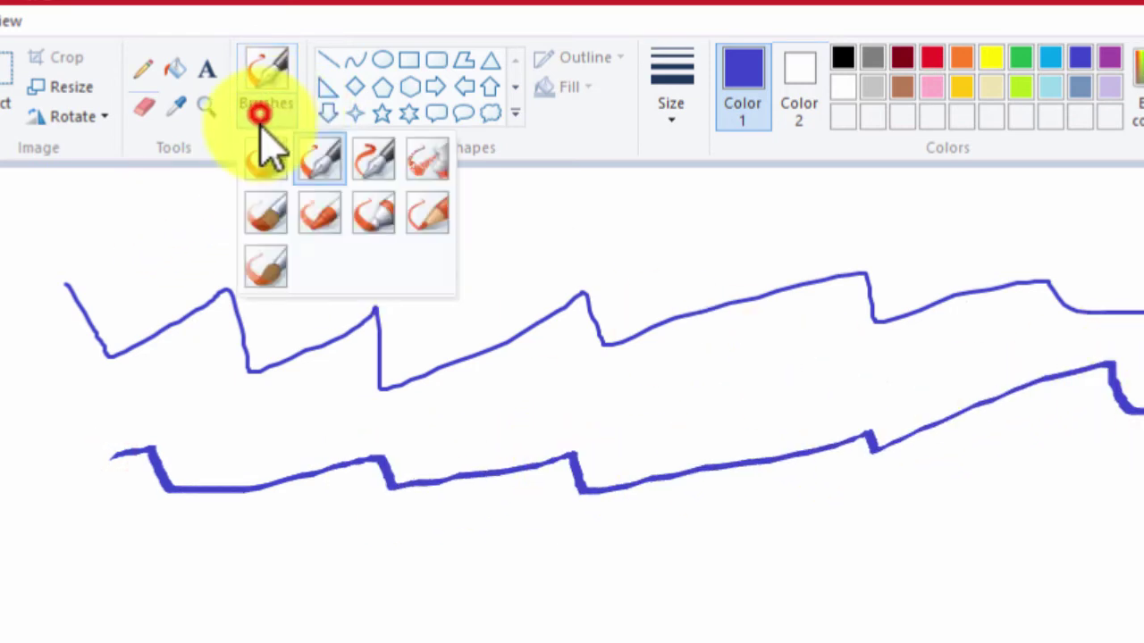
pyautogui.click(379, 162)
pyautogui.moveTo(169, 557)
pyautogui.mouseDown()
pyautogui.moveTo(394, 610)
pyautogui.moveTo(851, 533)
pyautogui.moveTo(922, 555)
pyautogui.moveTo(957, 595)
pyautogui.moveTo(1028, 557)
pyautogui.moveTo(1037, 439)
pyautogui.mouseUp()
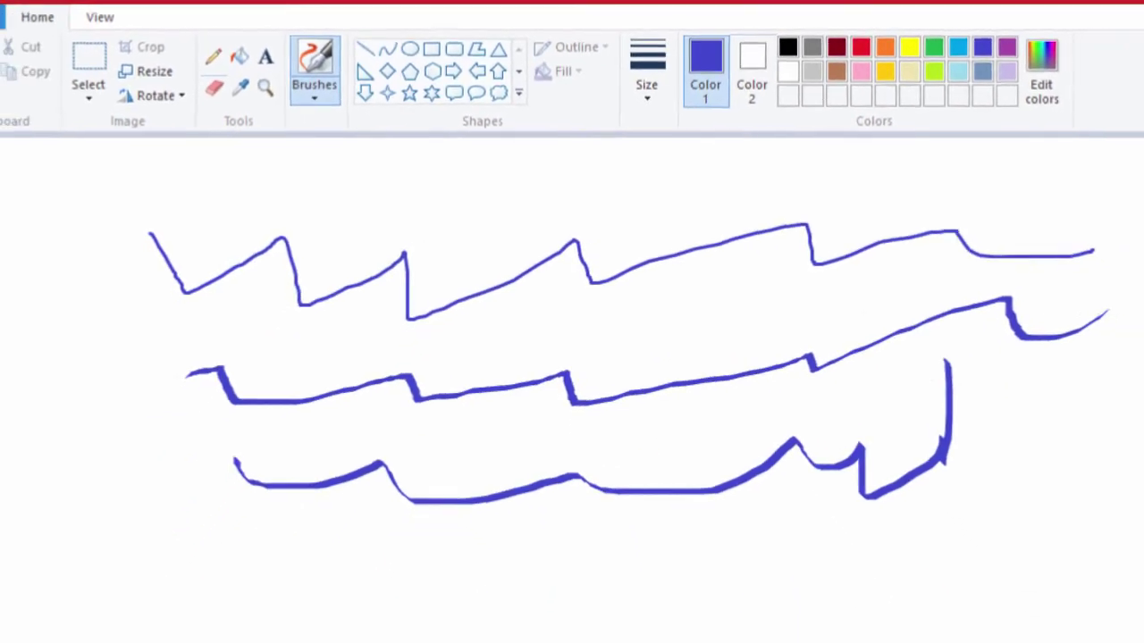
pyautogui.click(277, 122)
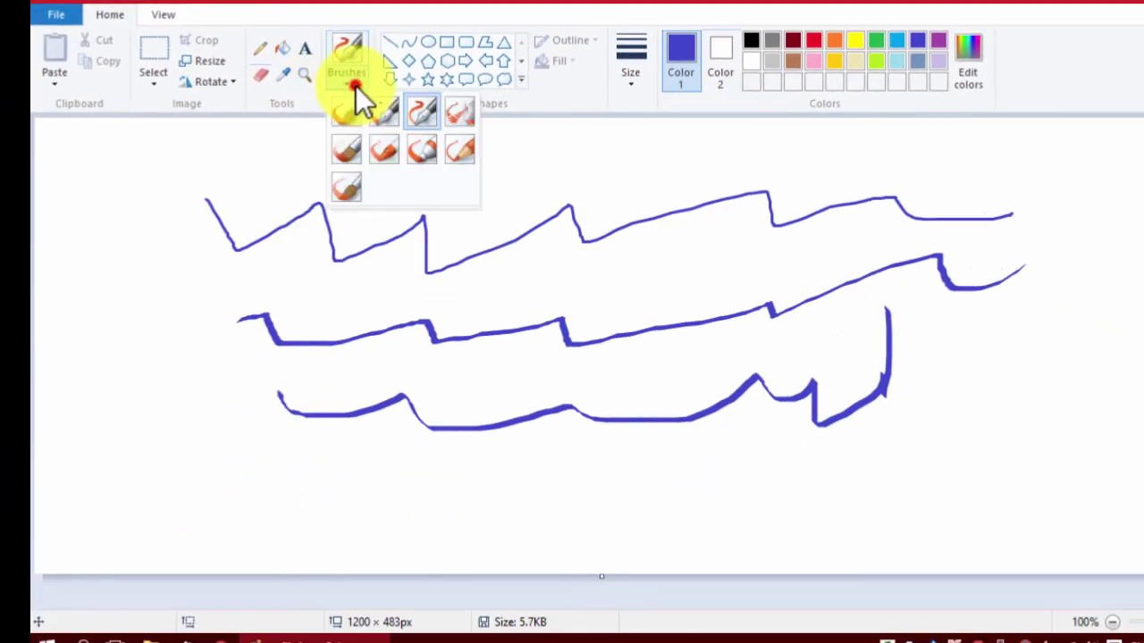
pyautogui.click(455, 119)
pyautogui.moveTo(273, 462)
pyautogui.mouseDown()
pyautogui.moveTo(414, 466)
pyautogui.moveTo(599, 495)
pyautogui.moveTo(928, 487)
pyautogui.mouseUp()
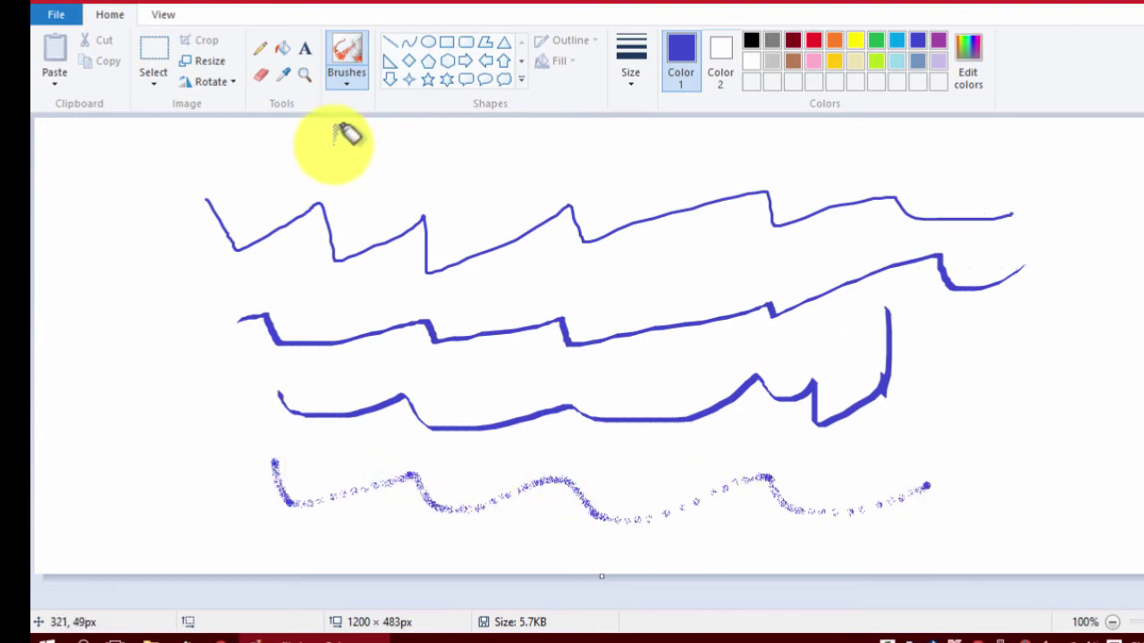
# Step: Paint a thick oil-brush stroke across the top and a grainy crayon stroke on the left
pyautogui.click(353, 75)
pyautogui.click(349, 150)
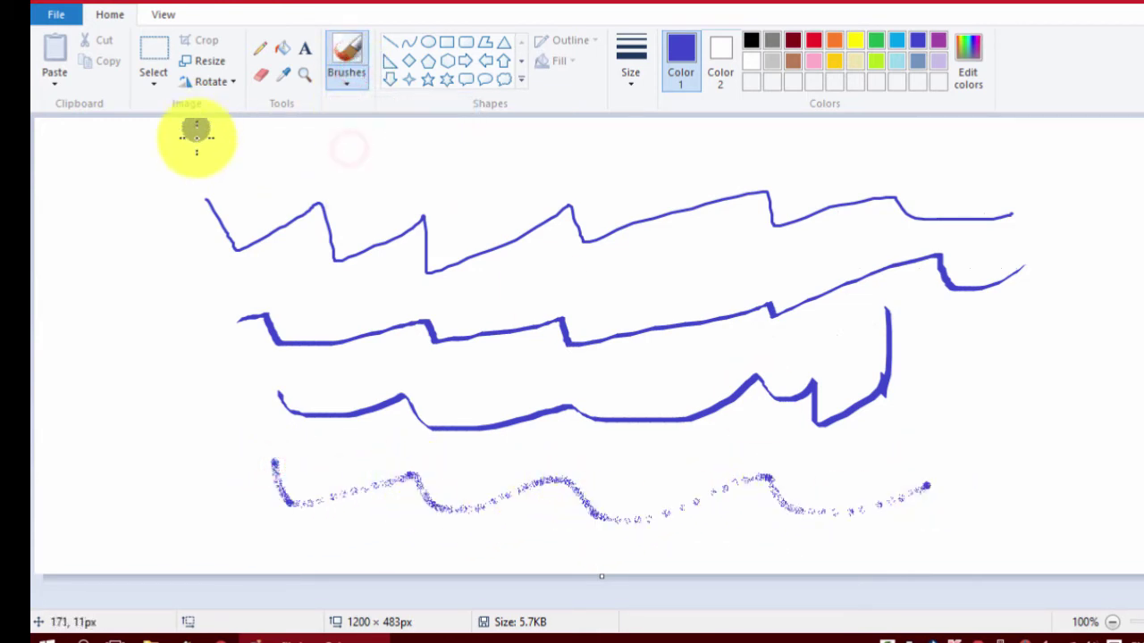
pyautogui.moveTo(205, 150)
pyautogui.mouseDown()
pyautogui.moveTo(313, 141)
pyautogui.moveTo(485, 162)
pyautogui.moveTo(666, 159)
pyautogui.mouseUp()
pyautogui.click(500, 138)
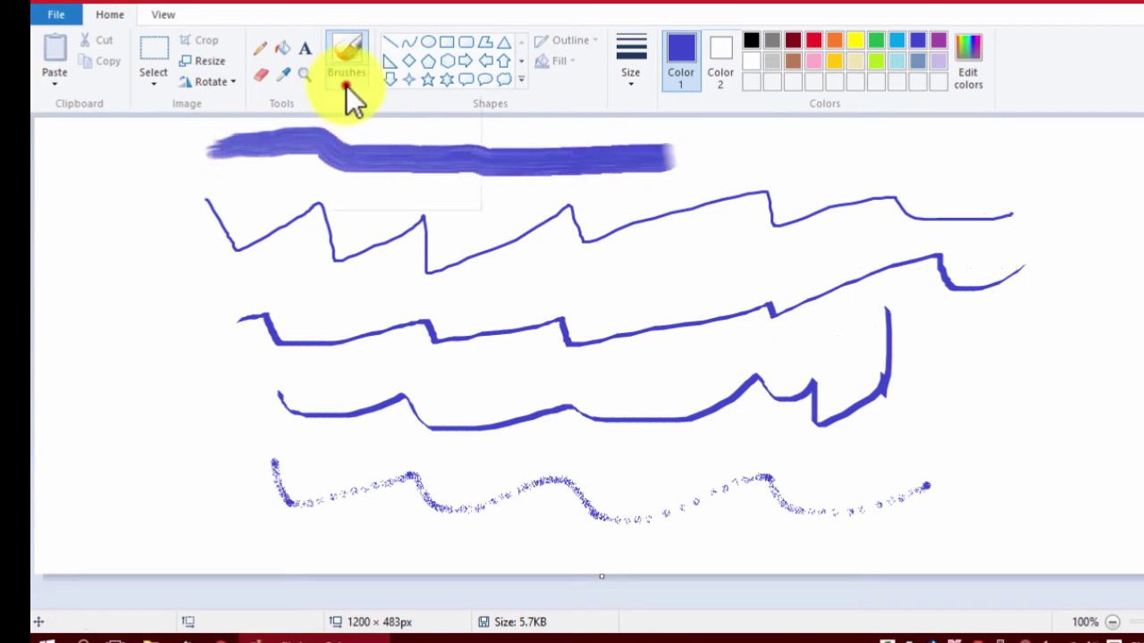
pyautogui.click(351, 95)
pyautogui.click(382, 148)
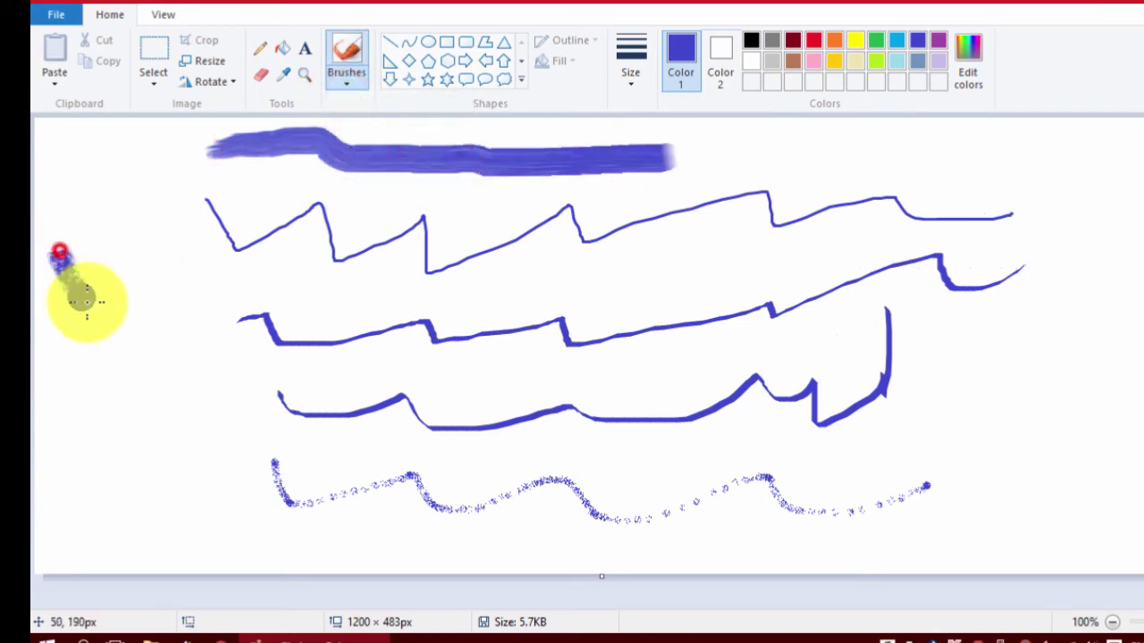
pyautogui.moveTo(85, 300)
pyautogui.mouseDown()
pyautogui.moveTo(173, 291)
pyautogui.moveTo(410, 299)
pyautogui.mouseUp()
# Step: Add a marker band, a faint natural-pencil line and a soft watercolour stroke
pyautogui.click(343, 75)
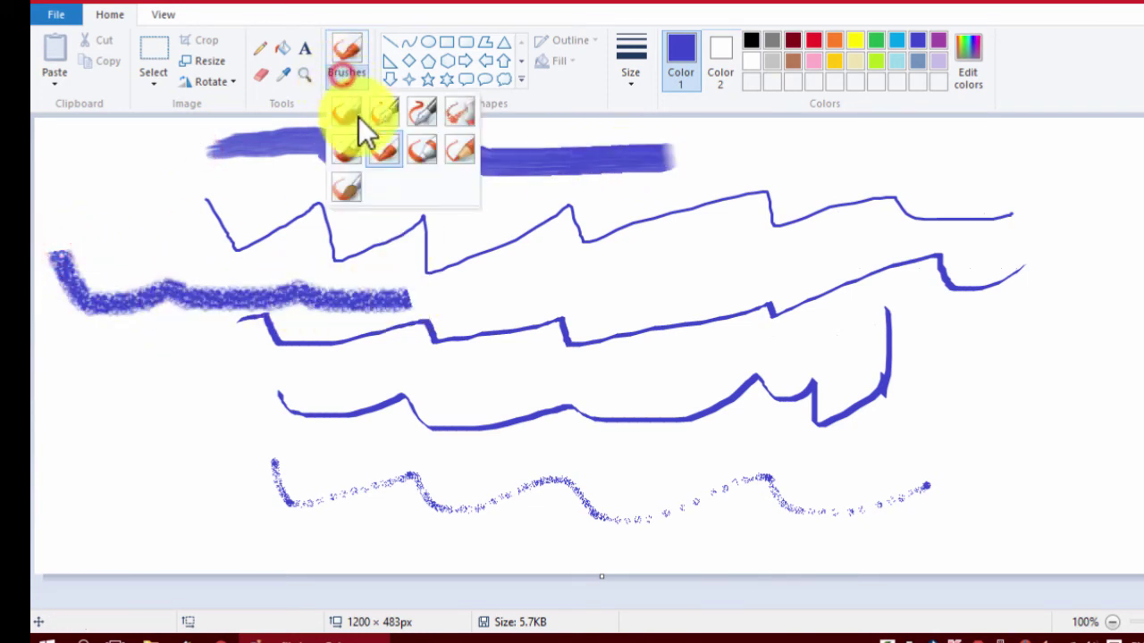
pyautogui.click(421, 151)
pyautogui.moveTo(84, 393); pyautogui.dragTo(388, 370)
pyautogui.click(350, 79)
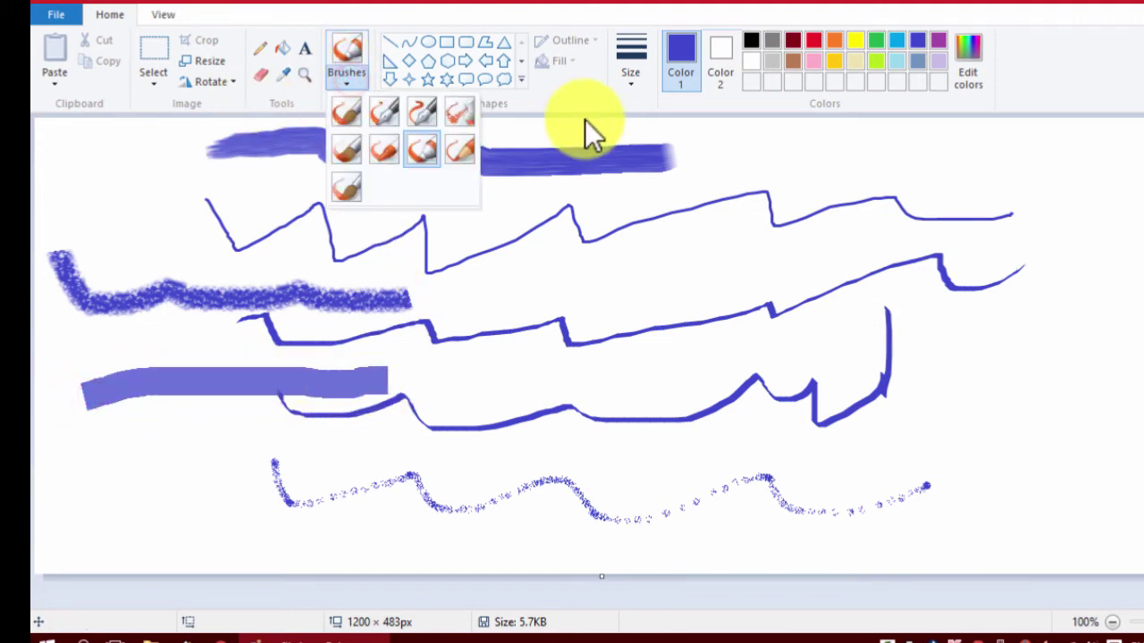
pyautogui.click(459, 151)
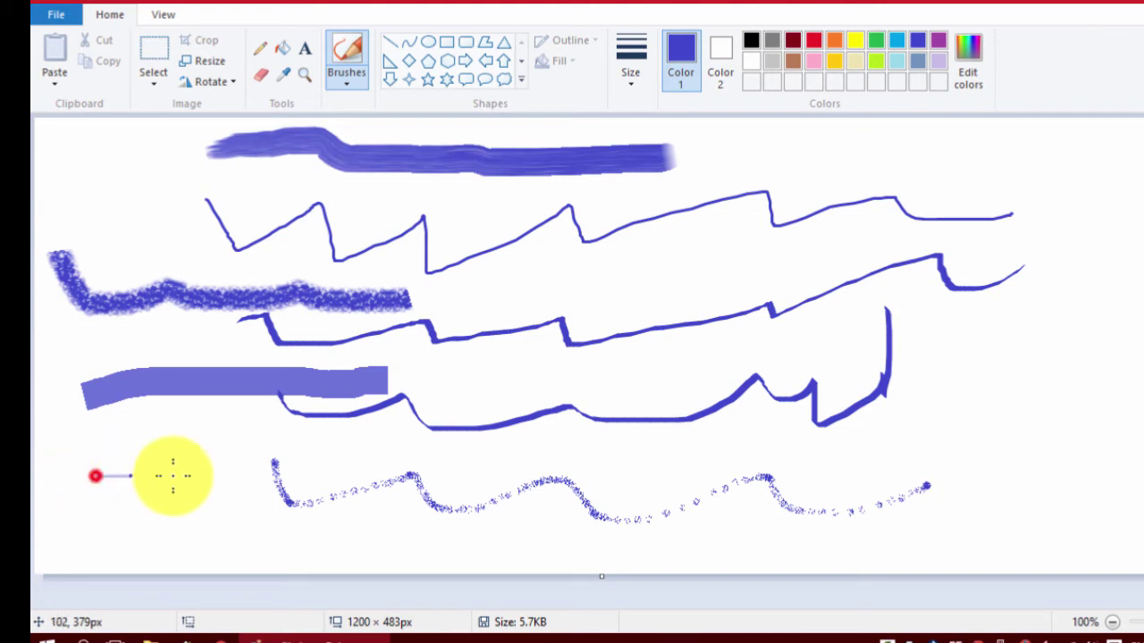
pyautogui.moveTo(173, 476); pyautogui.dragTo(586, 458)
pyautogui.click(361, 80)
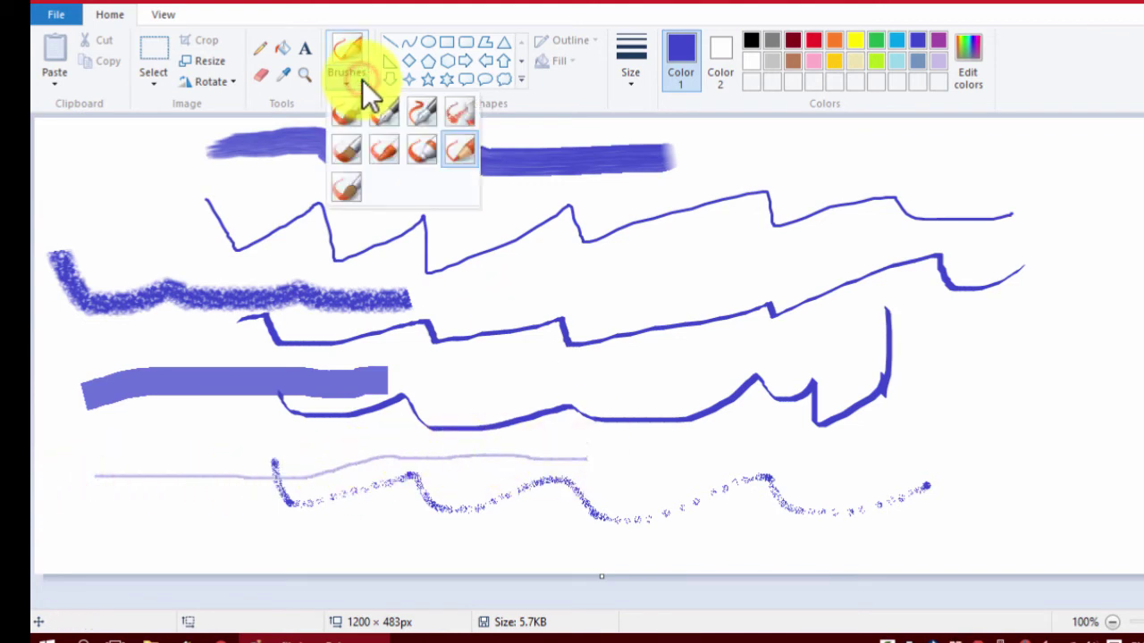
pyautogui.click(345, 187)
pyautogui.moveTo(606, 295); pyautogui.dragTo(893, 247)
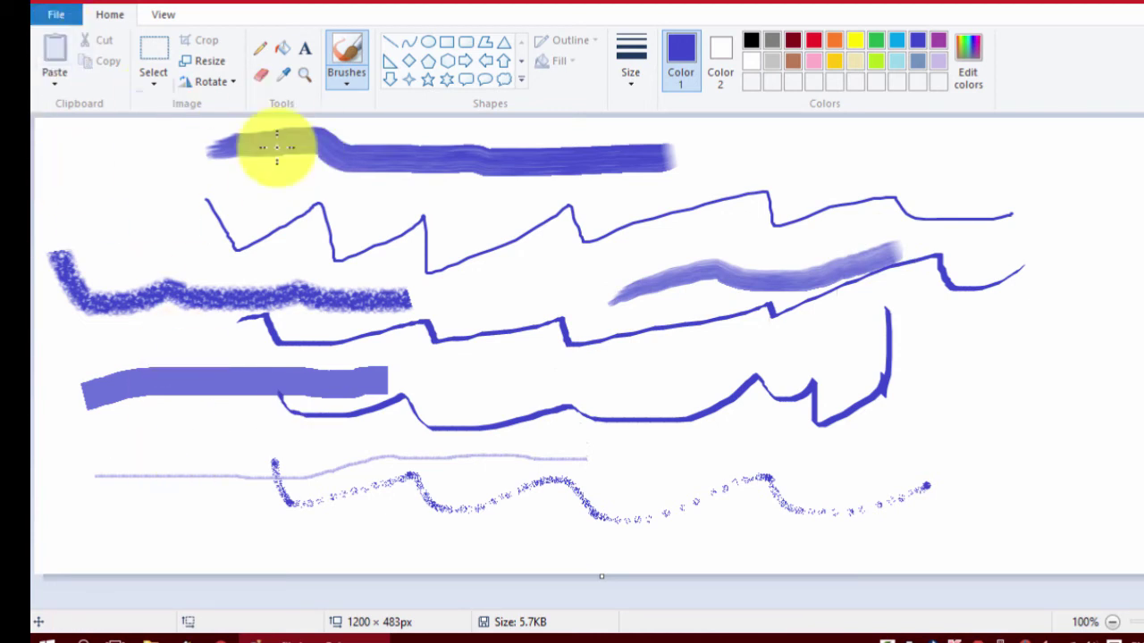
# Step: Erase the old strokes and paint a blue vertical brush line near the left
pyautogui.click(260, 75)
pyautogui.moveTo(358, 217); pyautogui.dragTo(1052, 196)
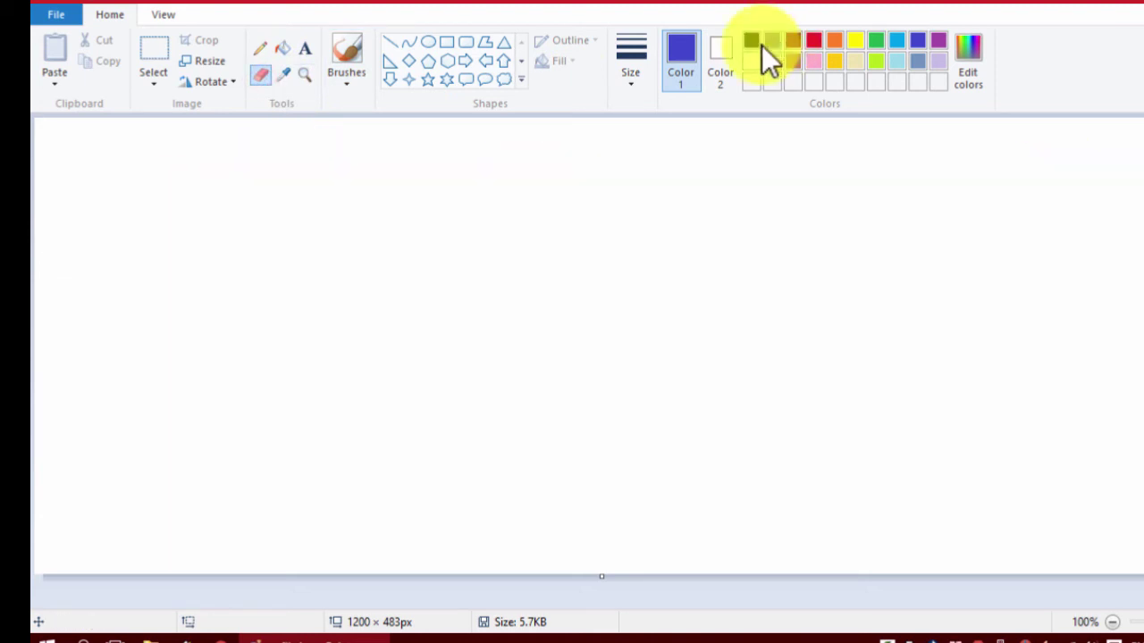
pyautogui.click(330, 78)
pyautogui.click(341, 110)
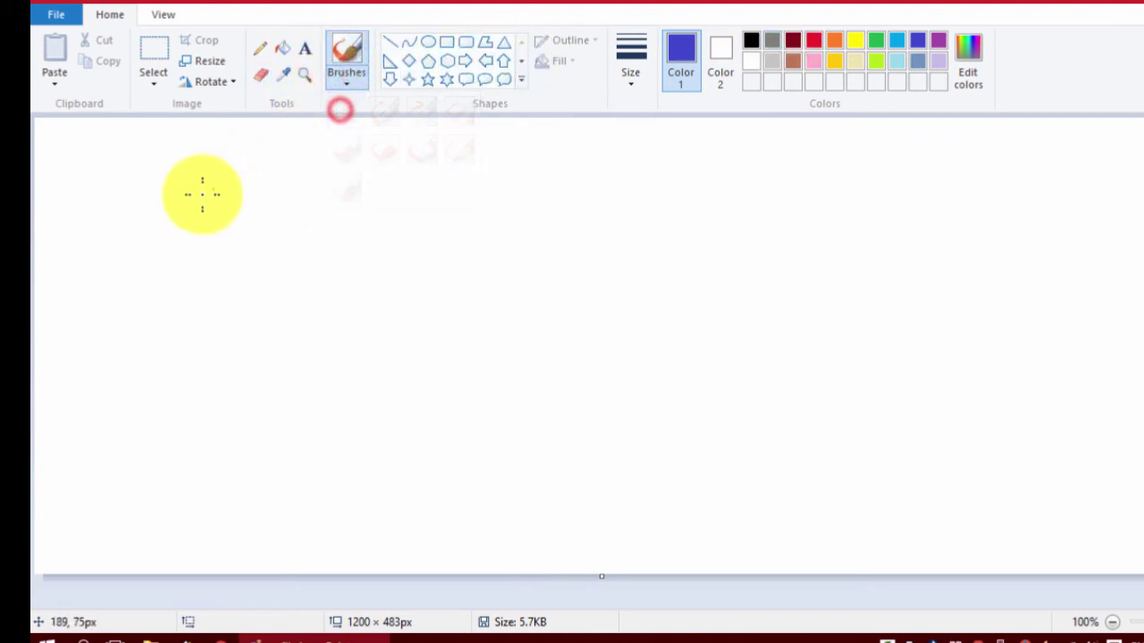
pyautogui.moveTo(183, 145); pyautogui.dragTo(183, 237)
pyautogui.moveTo(183, 305); pyautogui.dragTo(182, 438)
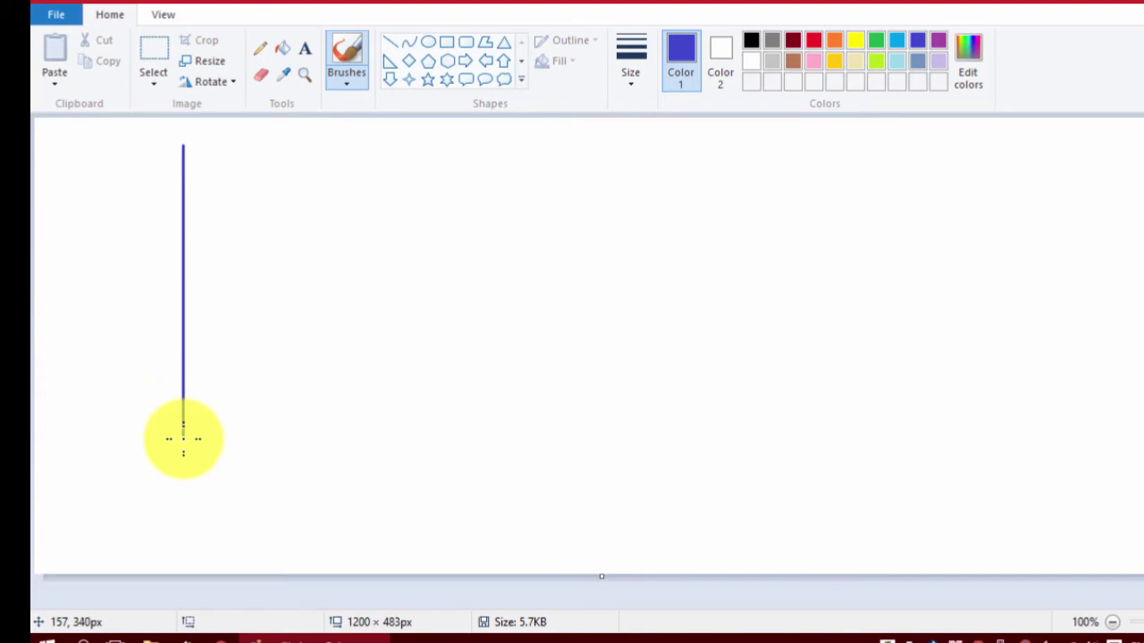
# Step: Paint dark red and bright red vertical strokes in two different brush styles
pyautogui.click(360, 79)
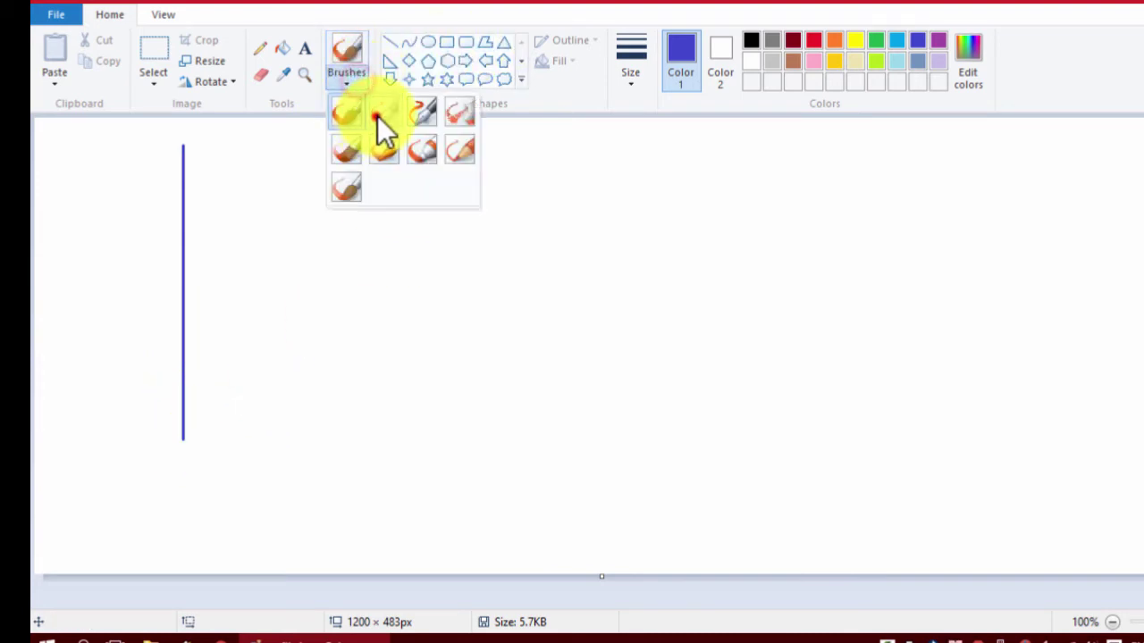
pyautogui.click(376, 116)
pyautogui.click(793, 40)
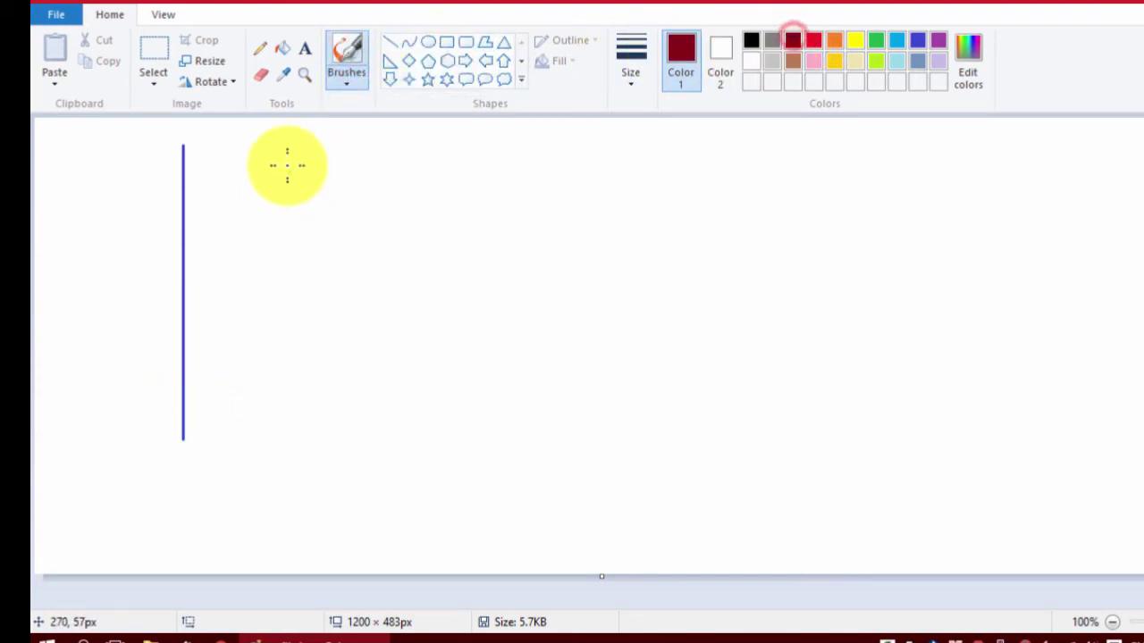
pyautogui.moveTo(239, 140); pyautogui.dragTo(236, 431)
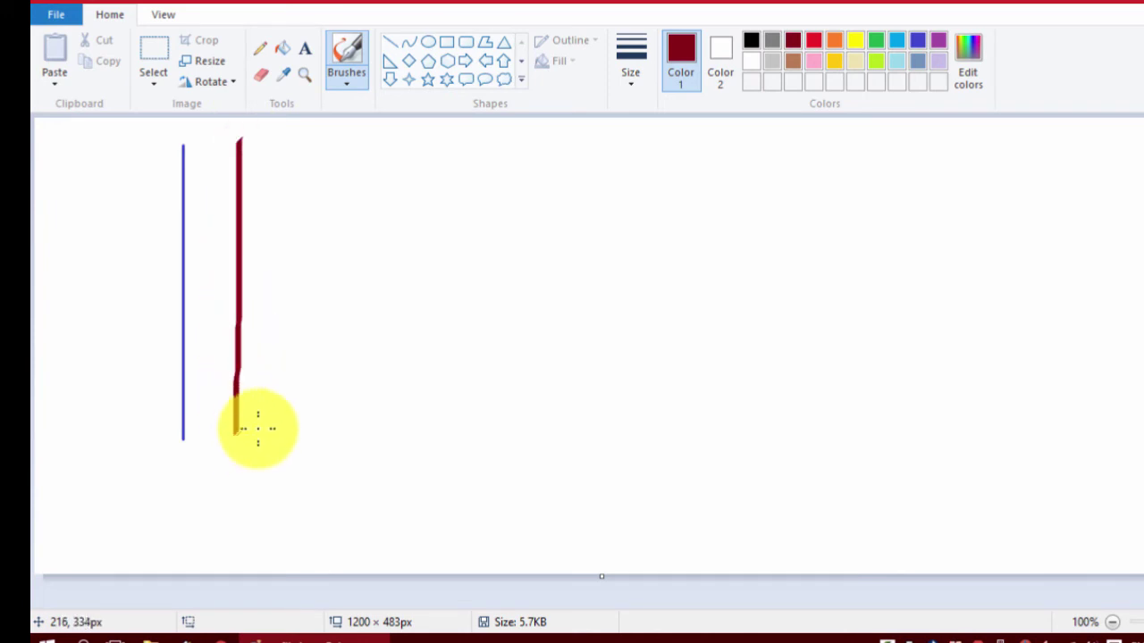
pyautogui.click(352, 80)
pyautogui.click(416, 107)
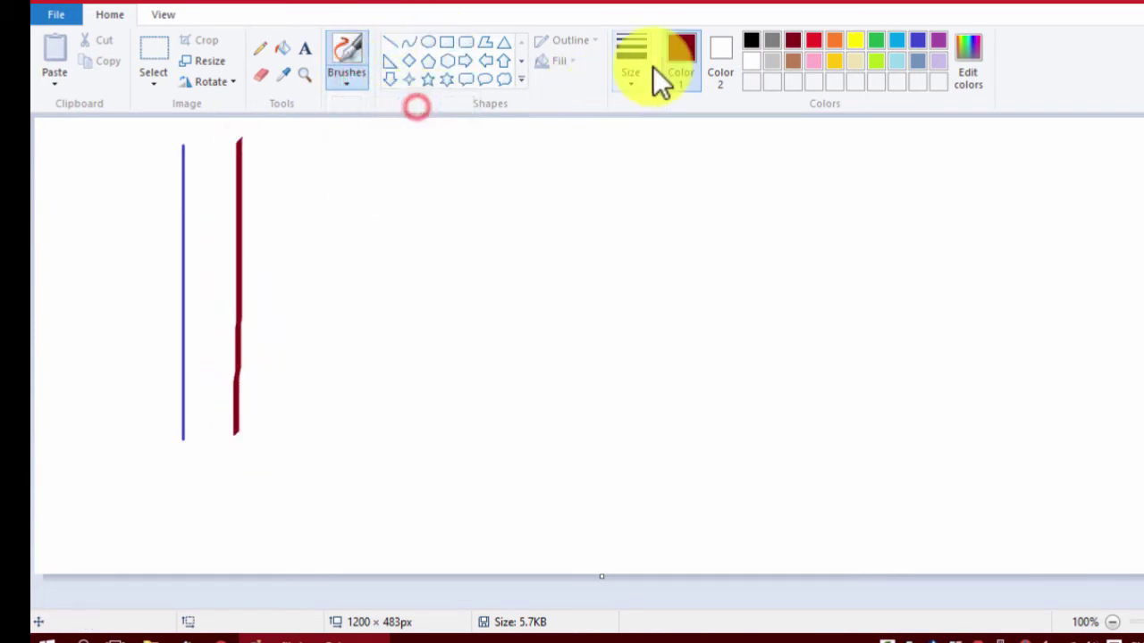
pyautogui.click(813, 40)
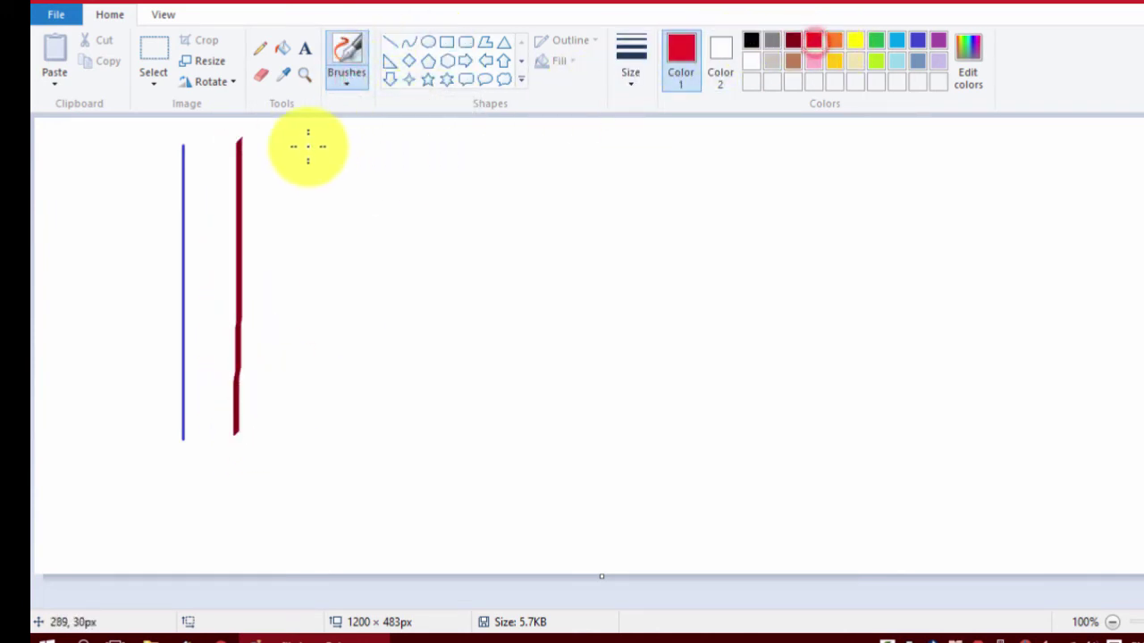
pyautogui.moveTo(279, 139); pyautogui.dragTo(263, 452)
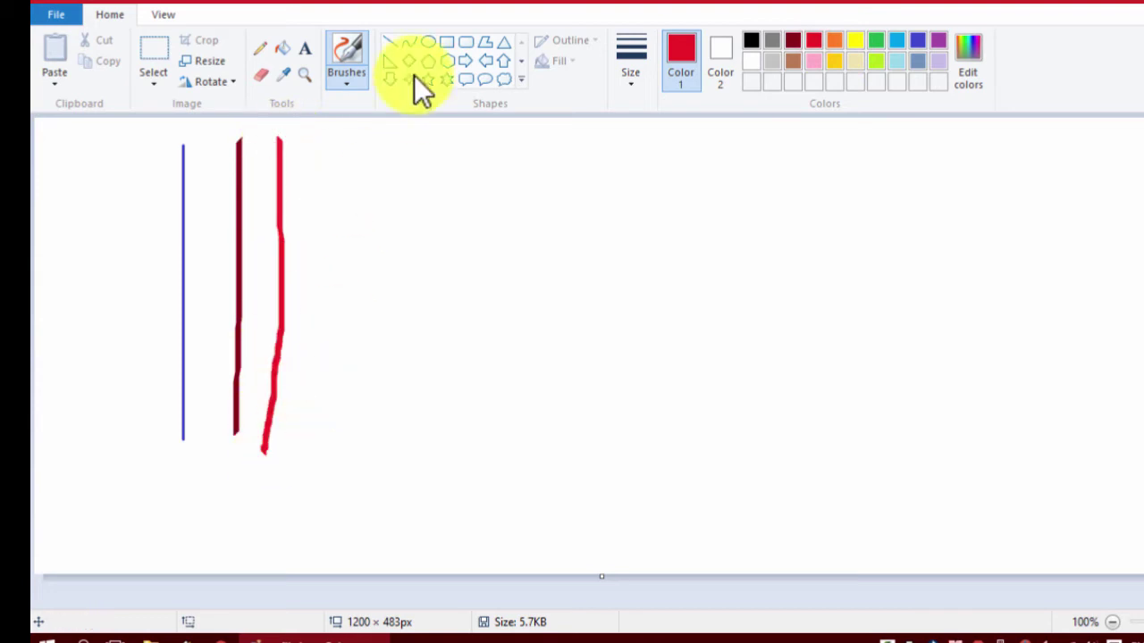
# Step: Spray a light blue airbrush stroke and paint a wide purple vertical stroke
pyautogui.click(359, 75)
pyautogui.click(460, 115)
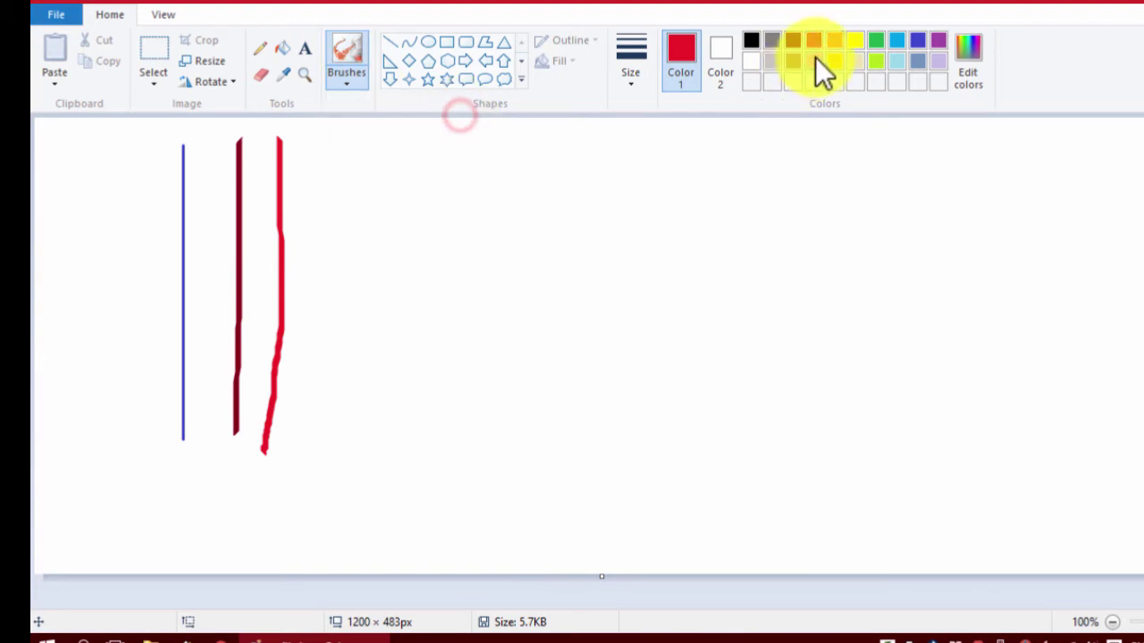
pyautogui.click(897, 40)
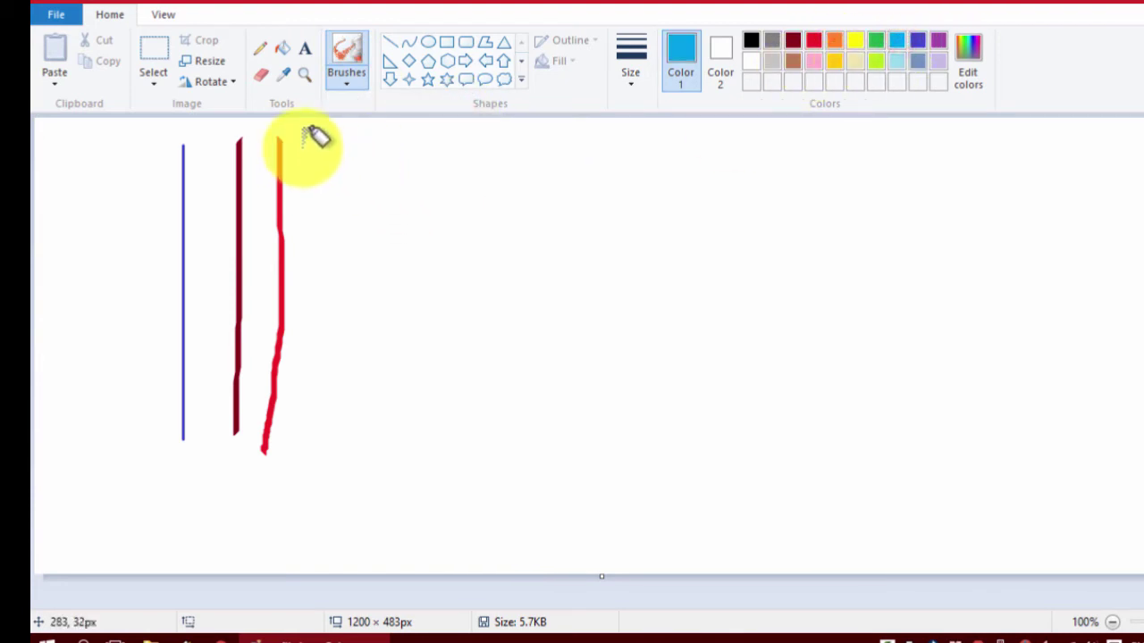
pyautogui.moveTo(306, 141); pyautogui.dragTo(330, 445)
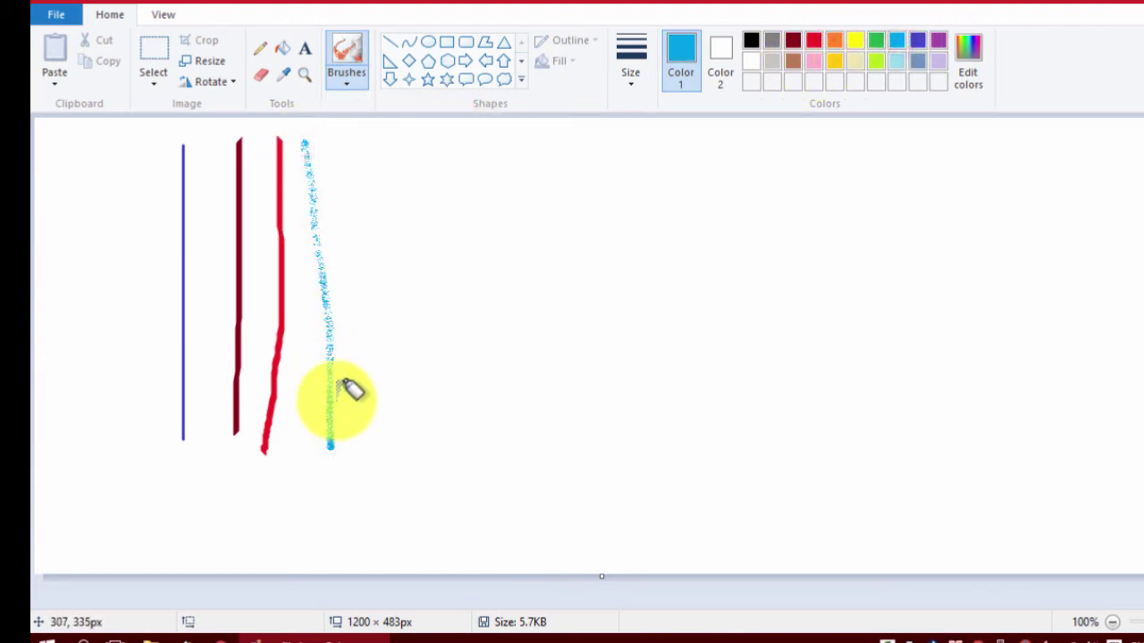
pyautogui.click(347, 75)
pyautogui.click(345, 150)
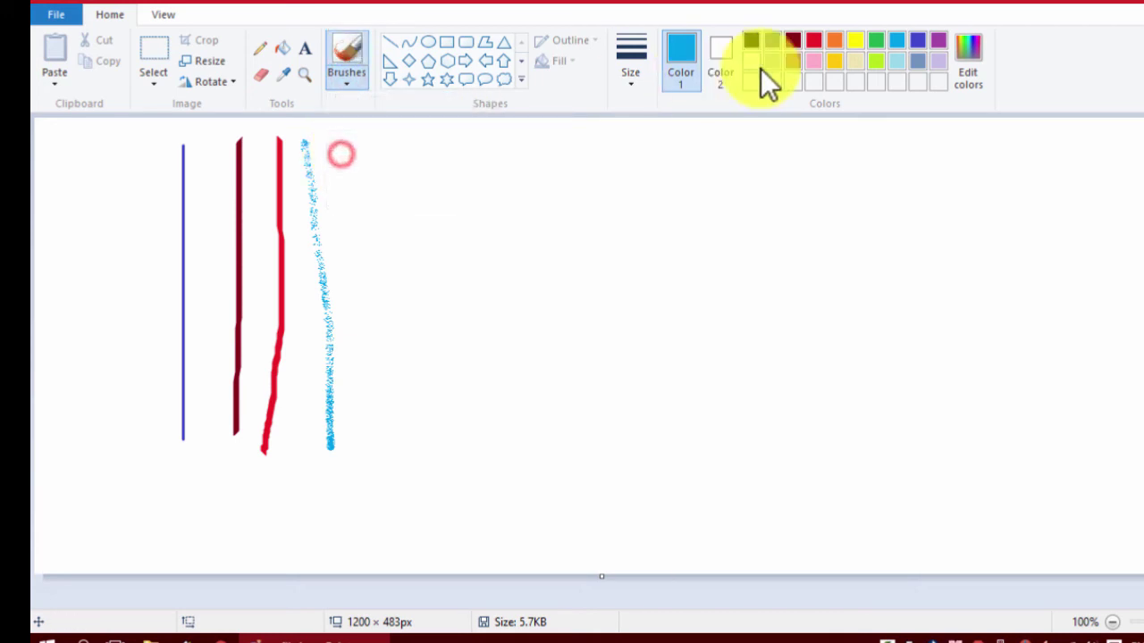
pyautogui.click(938, 40)
pyautogui.moveTo(377, 148); pyautogui.dragTo(375, 435)
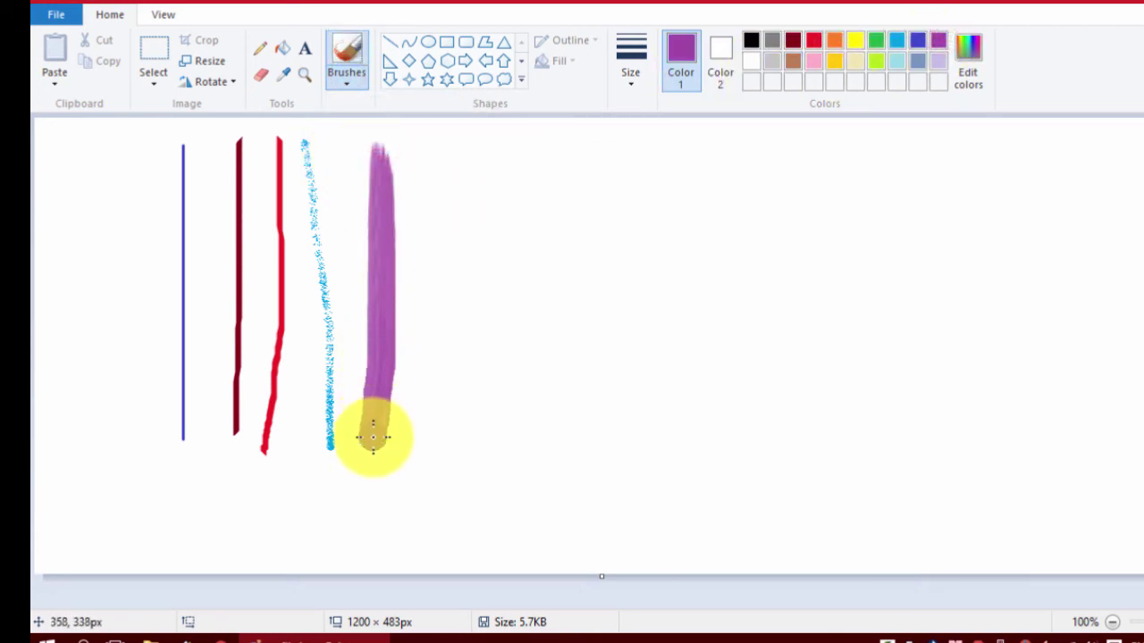
# Step: Paint a textured pink crayon stroke and a black marker stroke down the canvas
pyautogui.click(340, 75)
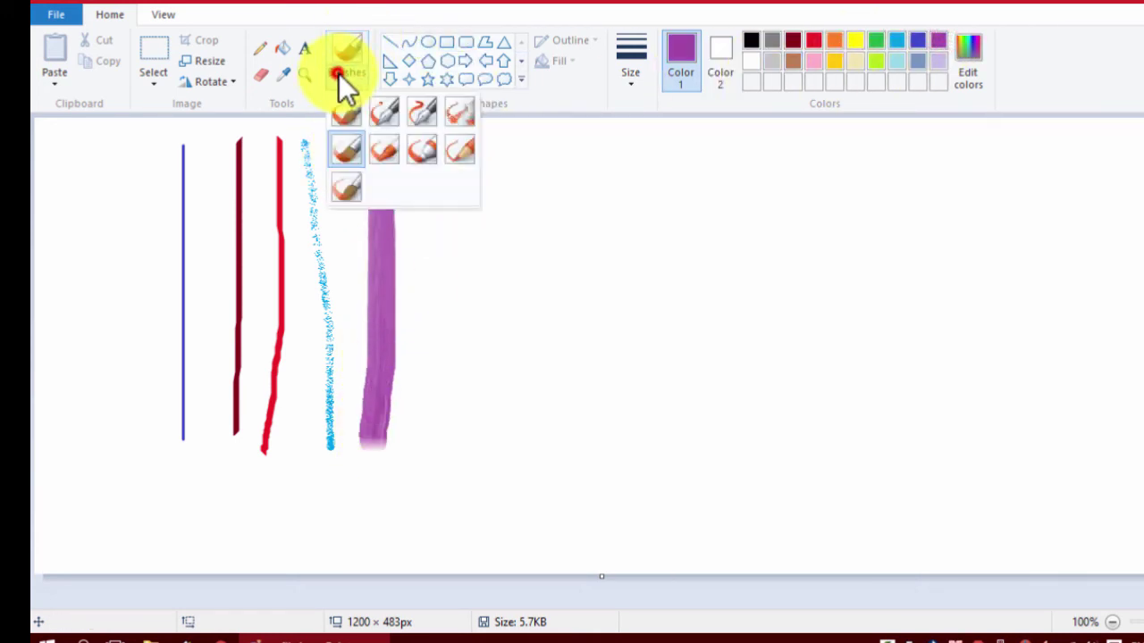
pyautogui.click(385, 150)
pyautogui.click(813, 61)
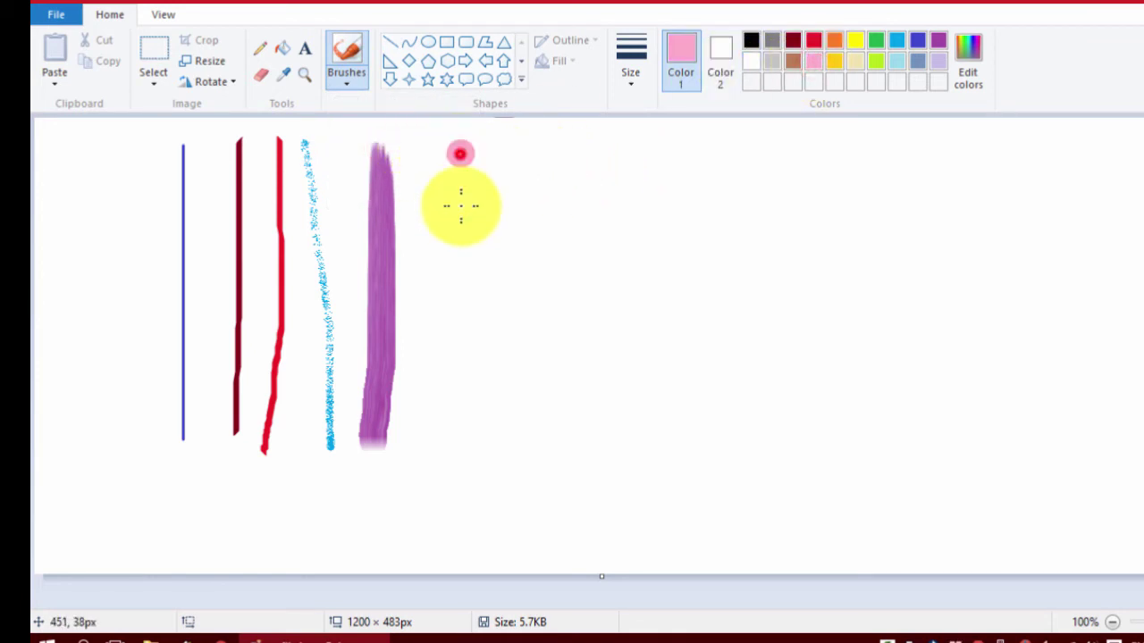
pyautogui.moveTo(460, 154); pyautogui.dragTo(454, 418)
pyautogui.click(342, 80)
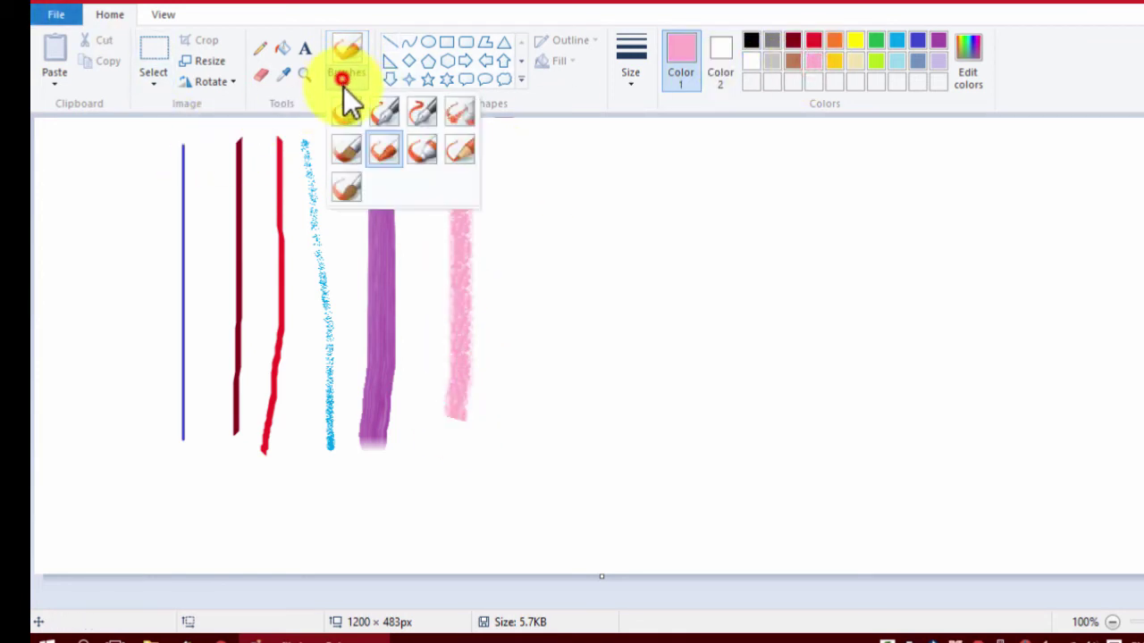
pyautogui.click(418, 153)
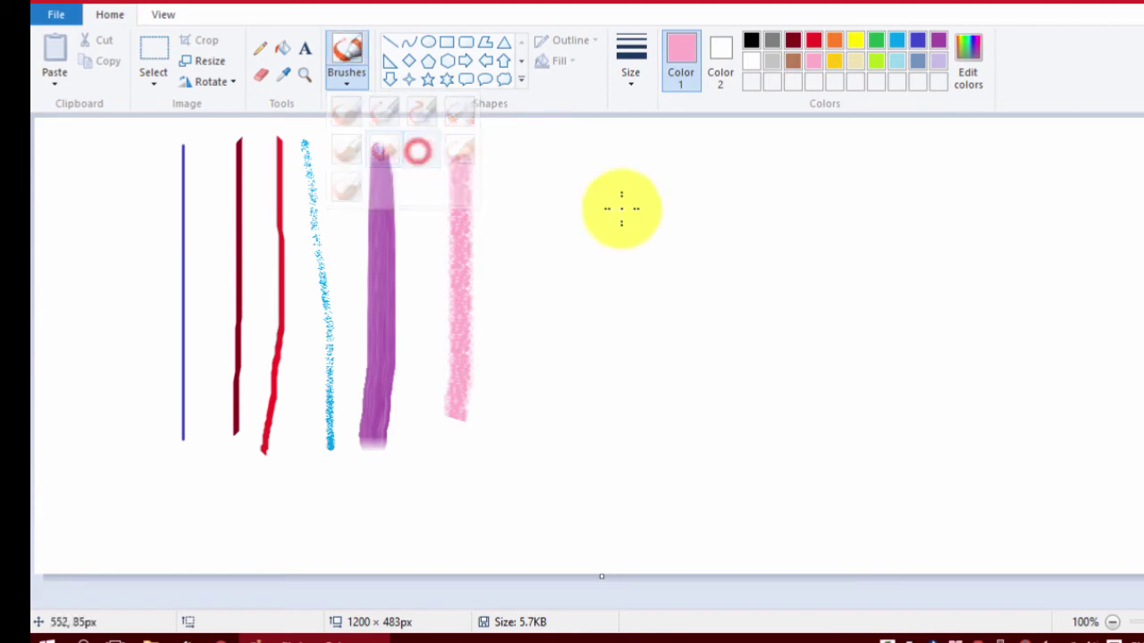
pyautogui.click(751, 41)
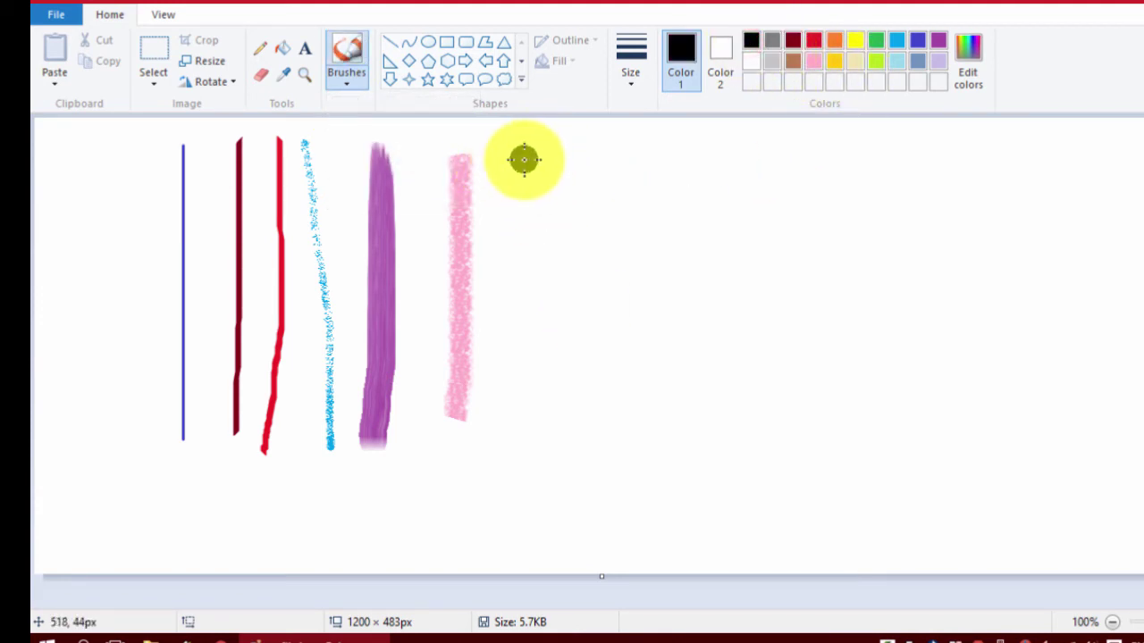
pyautogui.moveTo(535, 154); pyautogui.dragTo(536, 255)
pyautogui.moveTo(537, 311); pyautogui.dragTo(541, 474)
# Step: Draw an orange natural-pencil line and a soft orange watercolour stroke
pyautogui.click(355, 73)
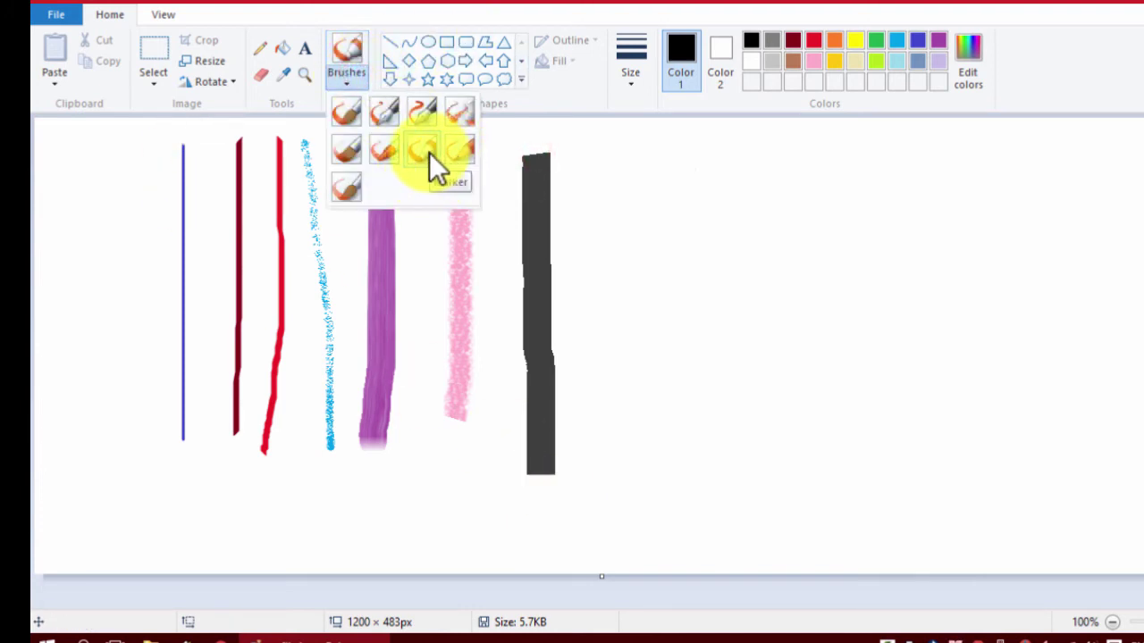
pyautogui.click(461, 149)
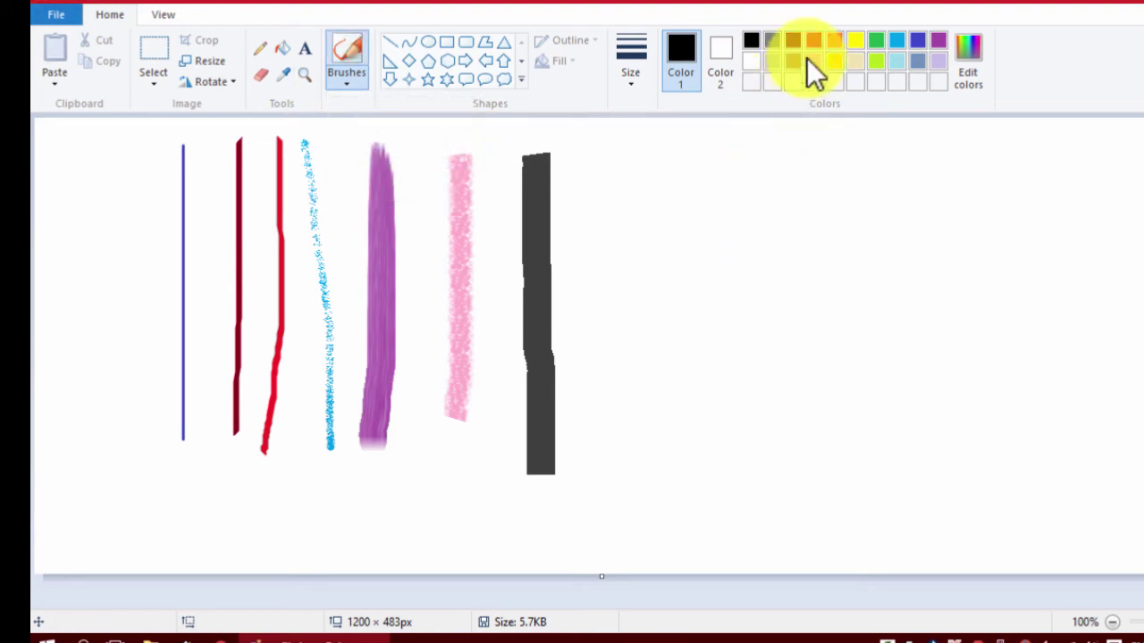
pyautogui.click(833, 41)
pyautogui.moveTo(644, 161); pyautogui.dragTo(633, 452)
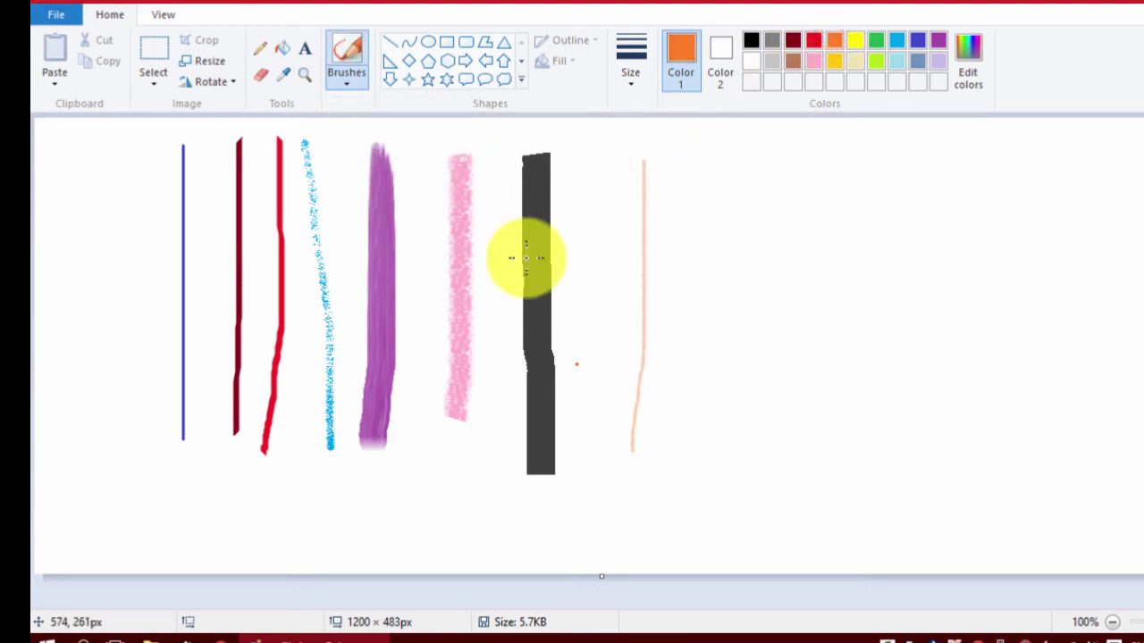
pyautogui.click(353, 80)
pyautogui.click(347, 189)
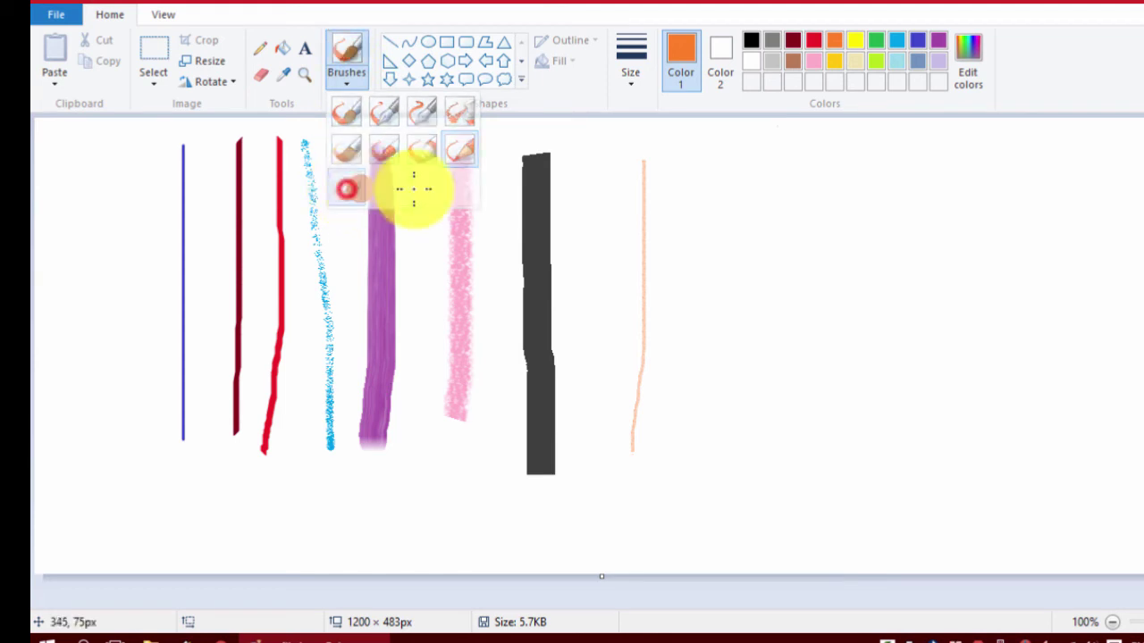
pyautogui.moveTo(776, 166); pyautogui.dragTo(775, 436)
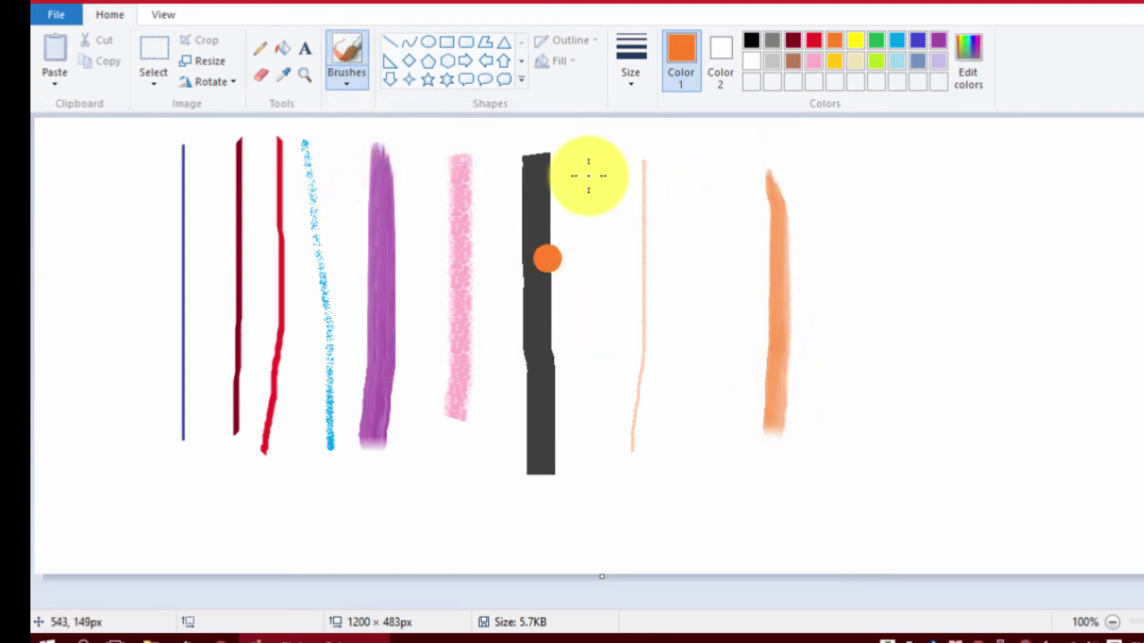
# Step: Paint orange vertical strokes at the thickest, thinnest and second-thinnest brush sizes
pyautogui.click(639, 81)
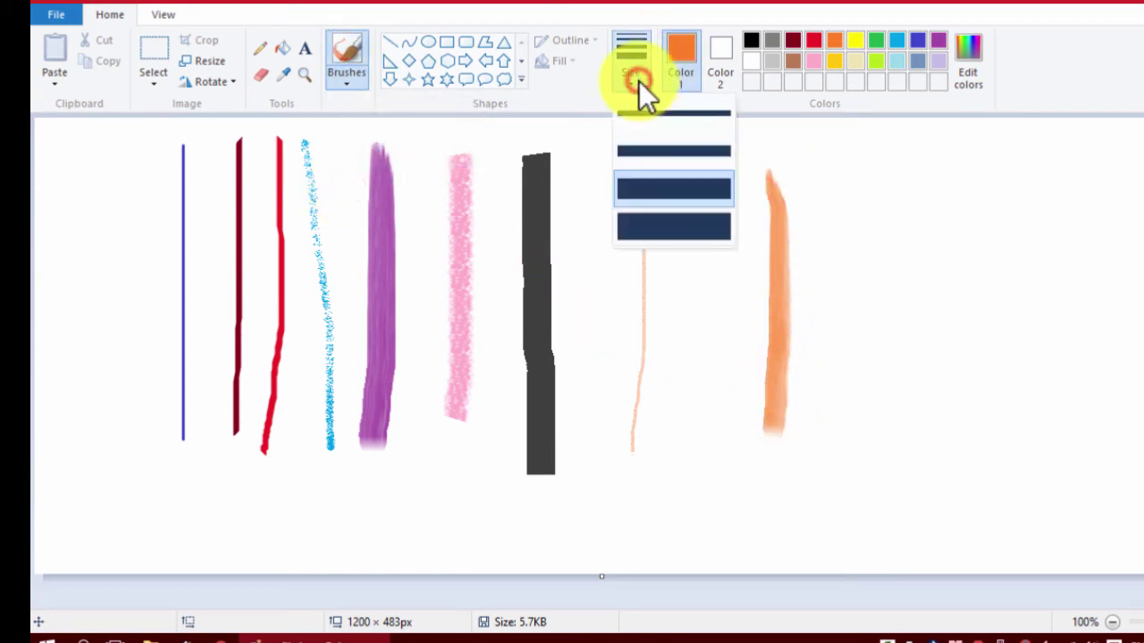
pyautogui.click(688, 228)
pyautogui.moveTo(894, 193); pyautogui.dragTo(888, 490)
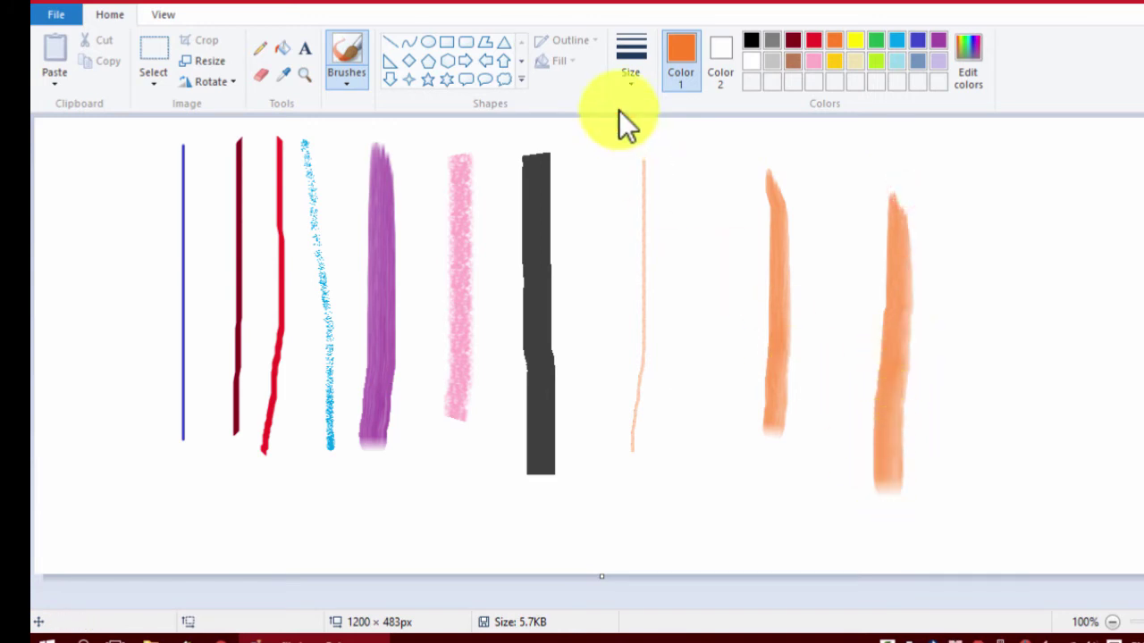
pyautogui.click(634, 80)
pyautogui.click(645, 114)
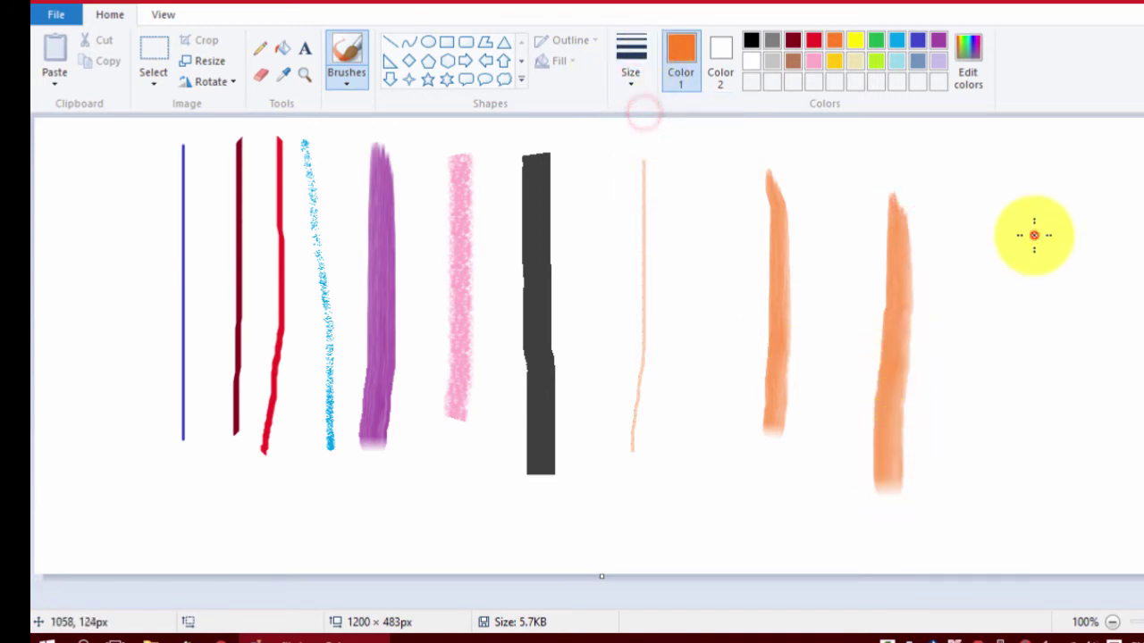
pyautogui.moveTo(1031, 237); pyautogui.dragTo(1020, 485)
pyautogui.click(626, 80)
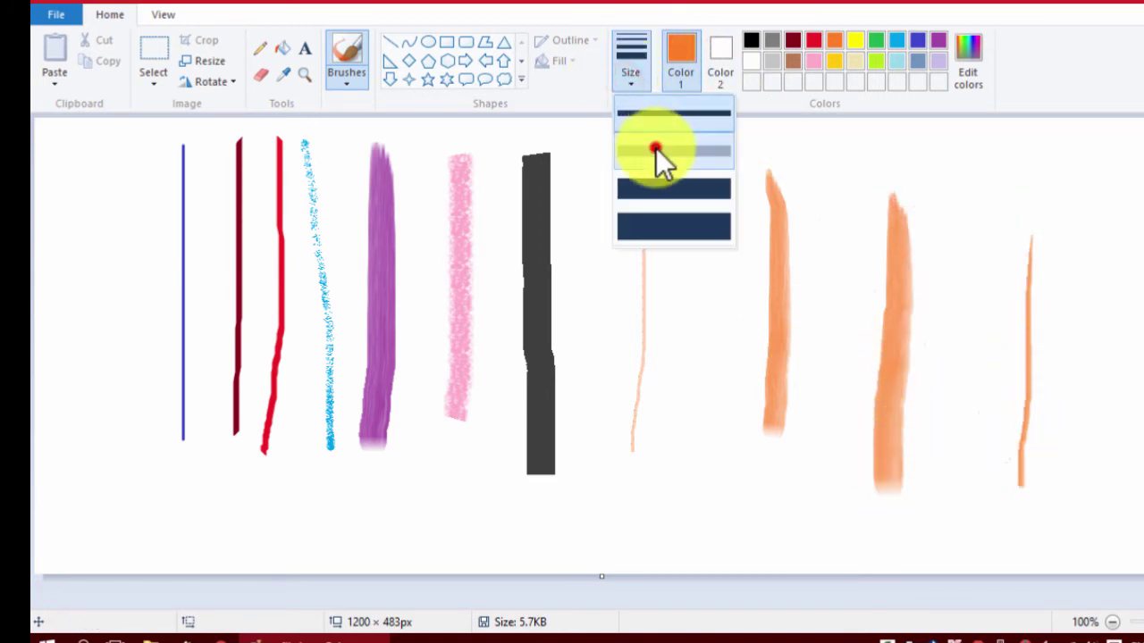
pyautogui.click(656, 148)
pyautogui.moveTo(972, 198); pyautogui.dragTo(965, 411)
# Step: Paint two more thick orange vertical strokes at the thickest brush size
pyautogui.click(626, 75)
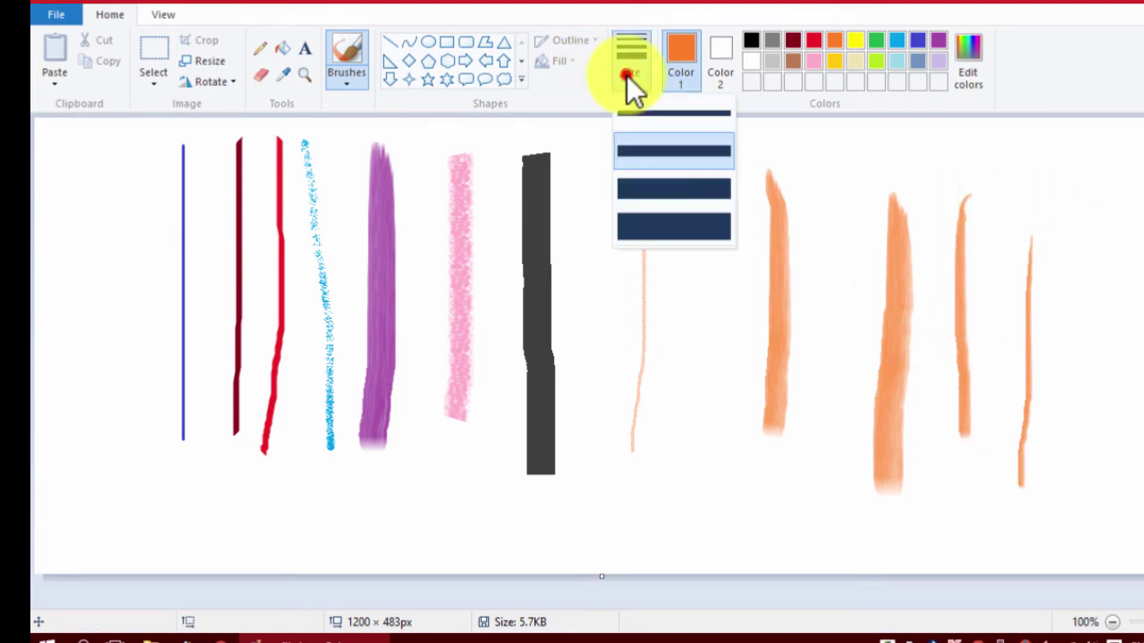
pyautogui.click(663, 186)
pyautogui.moveTo(1079, 219); pyautogui.dragTo(1105, 447)
pyautogui.click(676, 77)
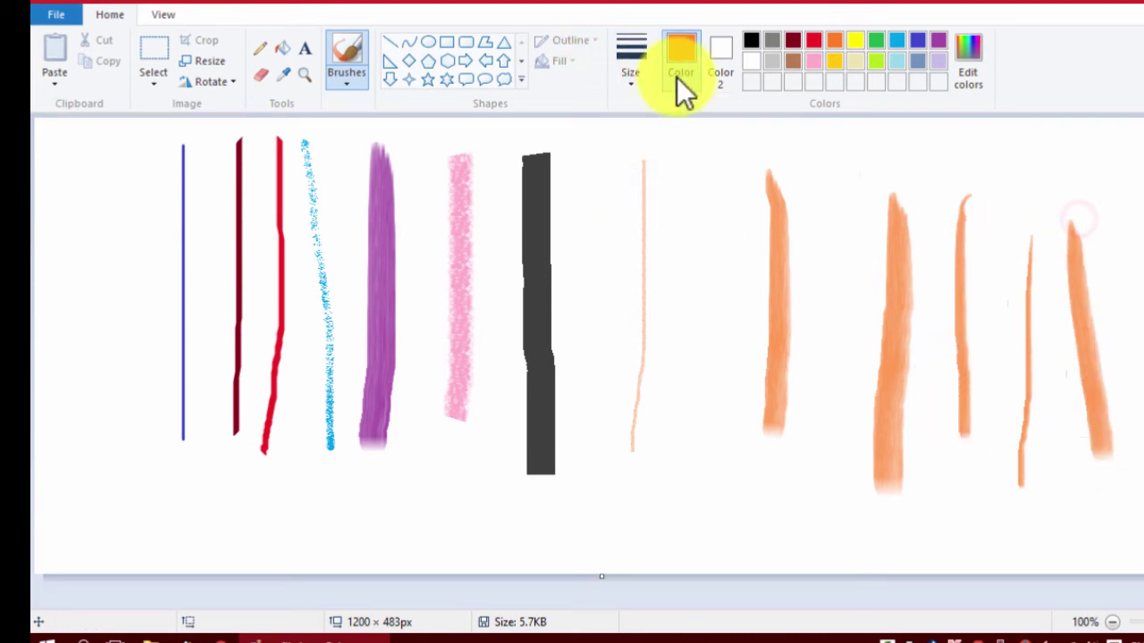
pyautogui.click(639, 77)
pyautogui.click(653, 224)
pyautogui.moveTo(690, 194); pyautogui.dragTo(710, 501)
# Step: Paint thick red strokes down and across the canvas, then wipe it blank
pyautogui.click(809, 39)
pyautogui.moveTo(575, 166); pyautogui.dragTo(581, 451)
pyautogui.moveTo(211, 404); pyautogui.dragTo(1016, 374)
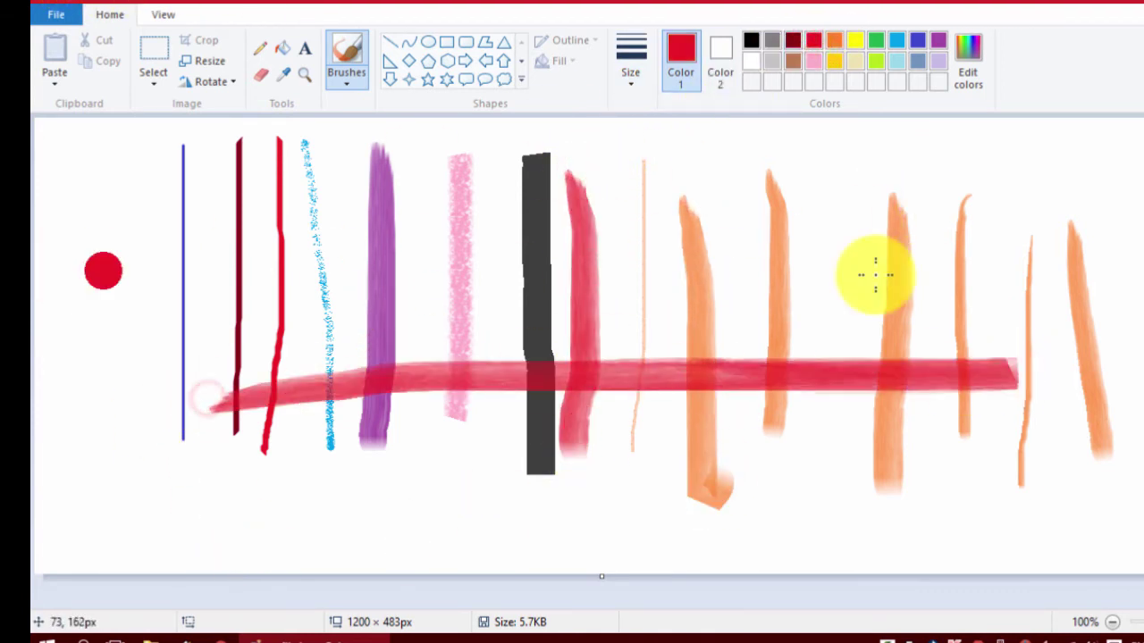
pyautogui.moveTo(197, 192); pyautogui.dragTo(906, 227)
pyautogui.moveTo(989, 229); pyautogui.dragTo(1065, 231)
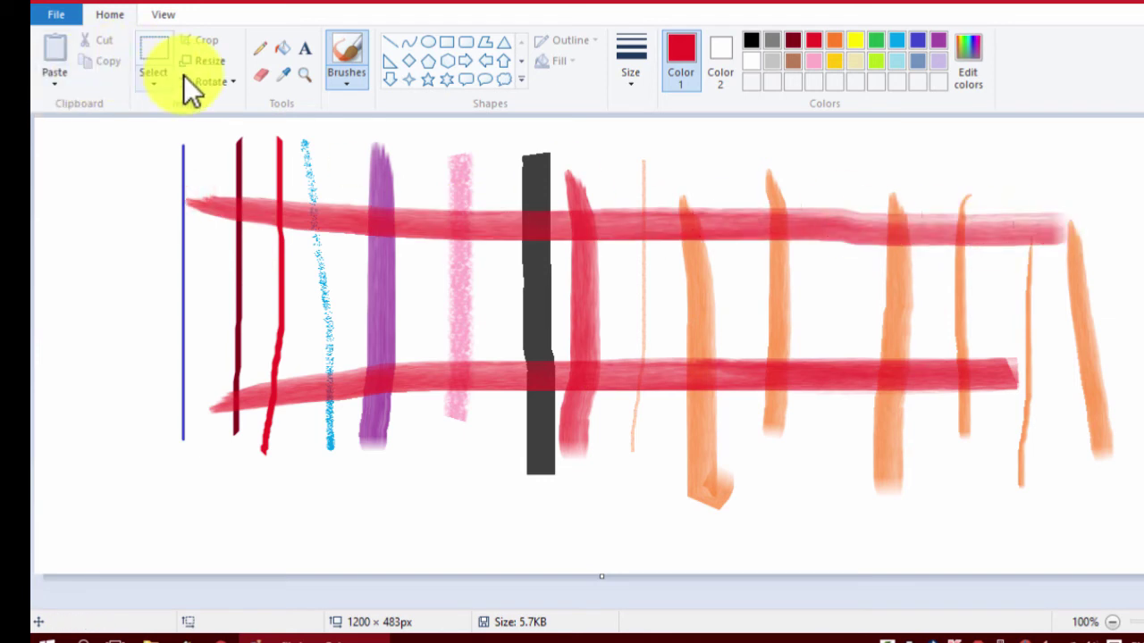
pyautogui.click(259, 75)
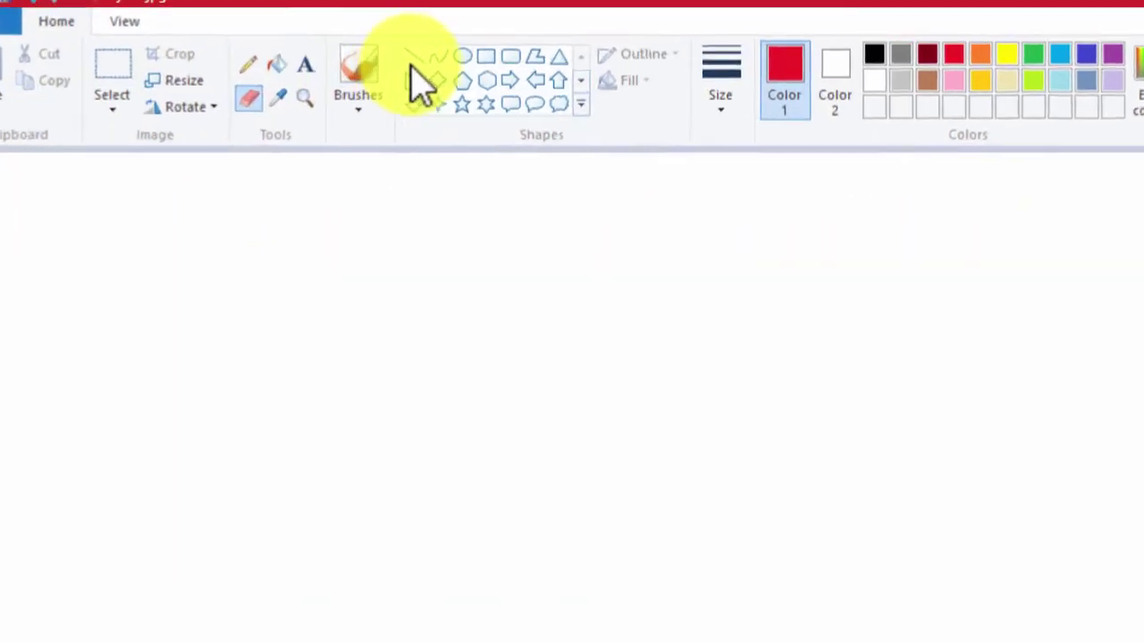
pyautogui.click(389, 41)
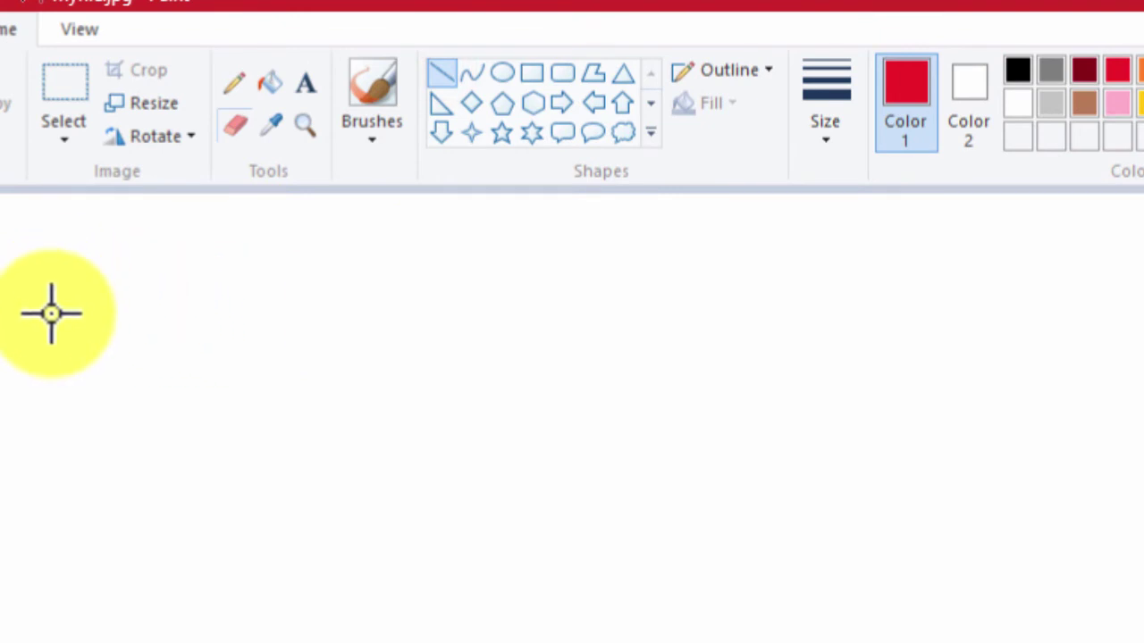
# Step: Draw a shorter orange horizontal line and a longer red line beneath it
pyautogui.moveTo(51, 313); pyautogui.dragTo(1143, 313)
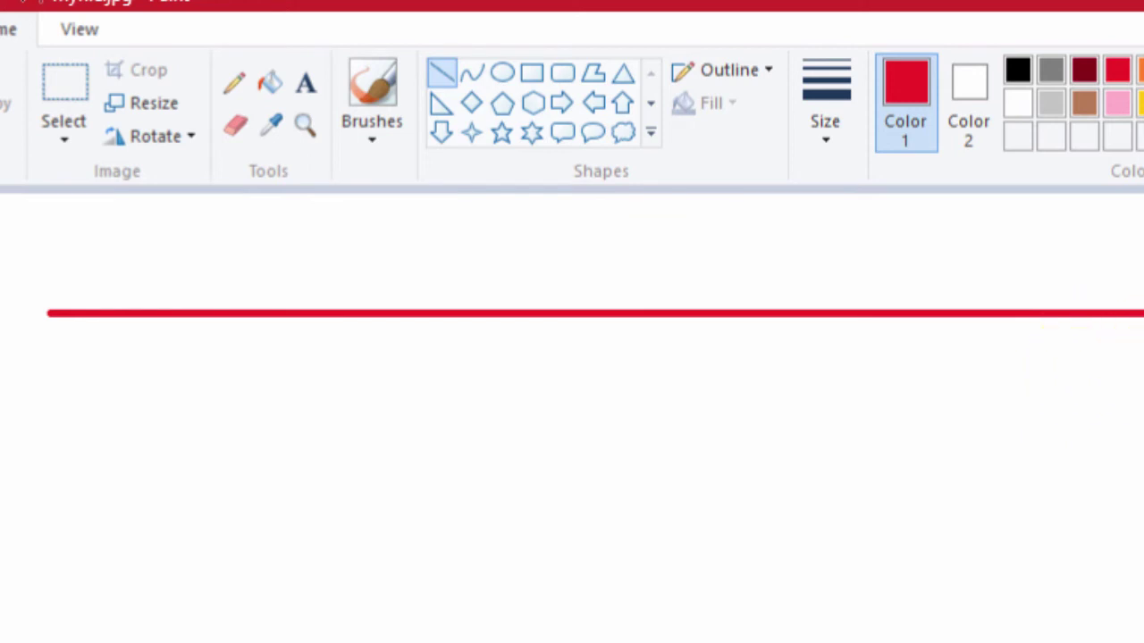
pyautogui.moveTo(1143, 313); pyautogui.dragTo(1143, 547)
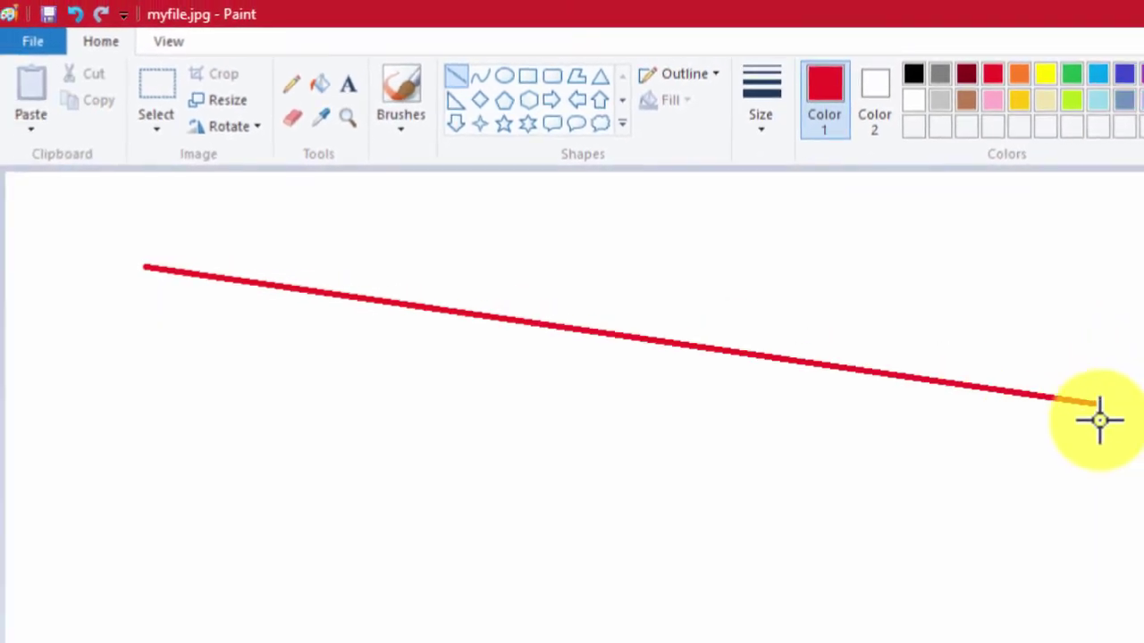
pyautogui.moveTo(1099, 453); pyautogui.dragTo(646, 331)
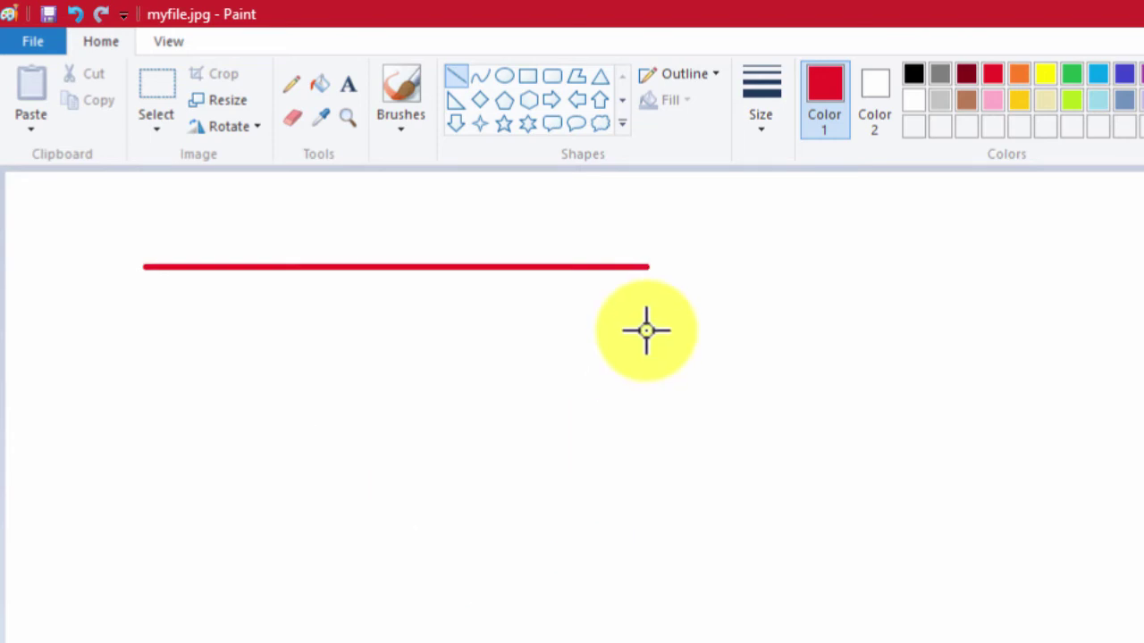
pyautogui.click(1018, 73)
pyautogui.moveTo(193, 320)
pyautogui.mouseDown()
pyautogui.moveTo(852, 316)
pyautogui.moveTo(862, 327)
pyautogui.mouseUp()
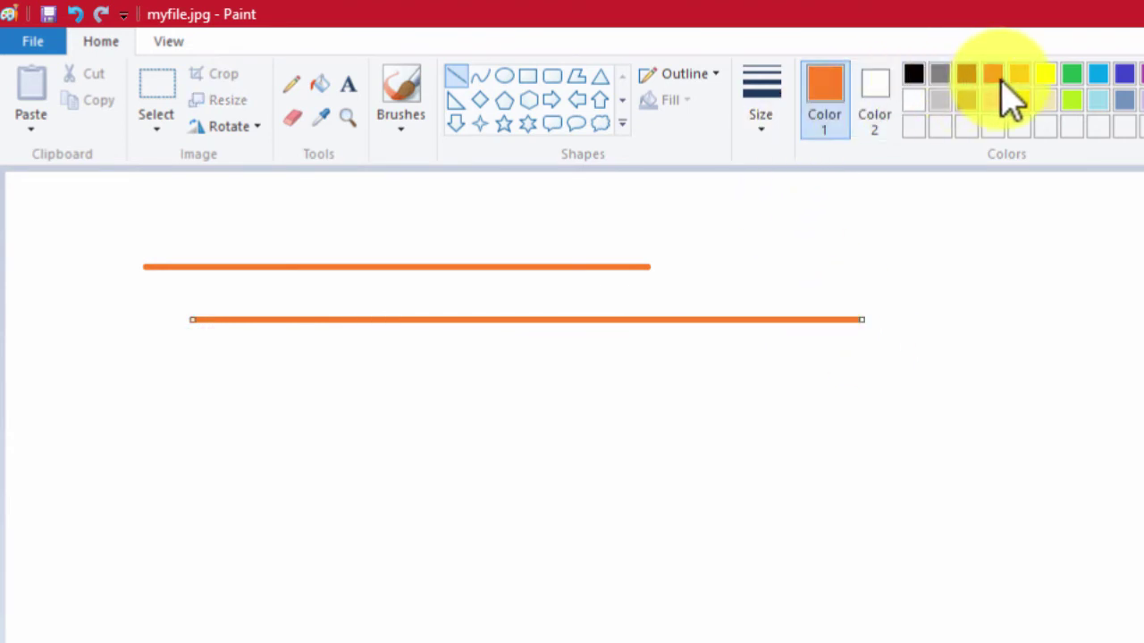
pyautogui.click(994, 73)
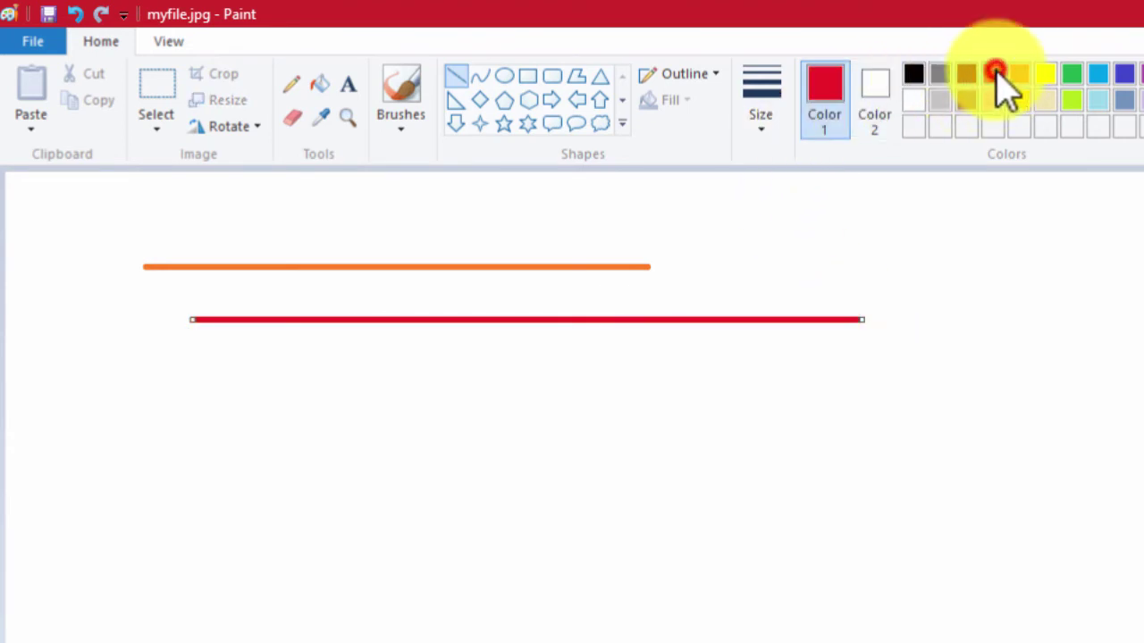
# Step: Draw a red curve and bend it twice into a Z shape
pyautogui.click(482, 78)
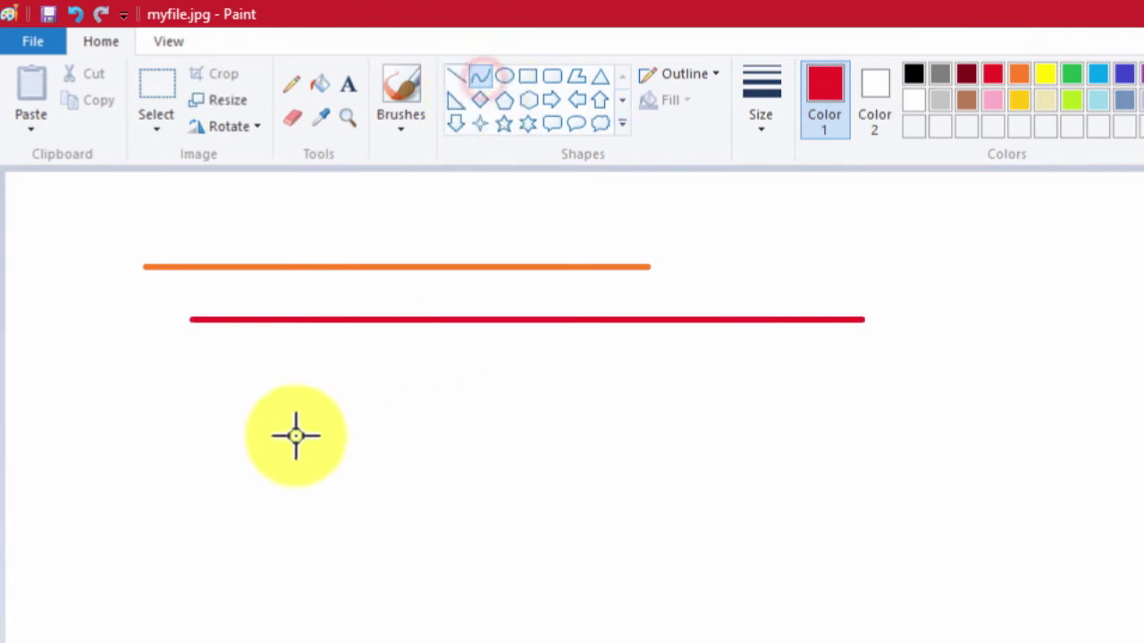
pyautogui.moveTo(294, 434); pyautogui.dragTo(566, 488)
pyautogui.moveTo(616, 460); pyautogui.dragTo(702, 473)
pyautogui.moveTo(252, 415); pyautogui.dragTo(175, 517)
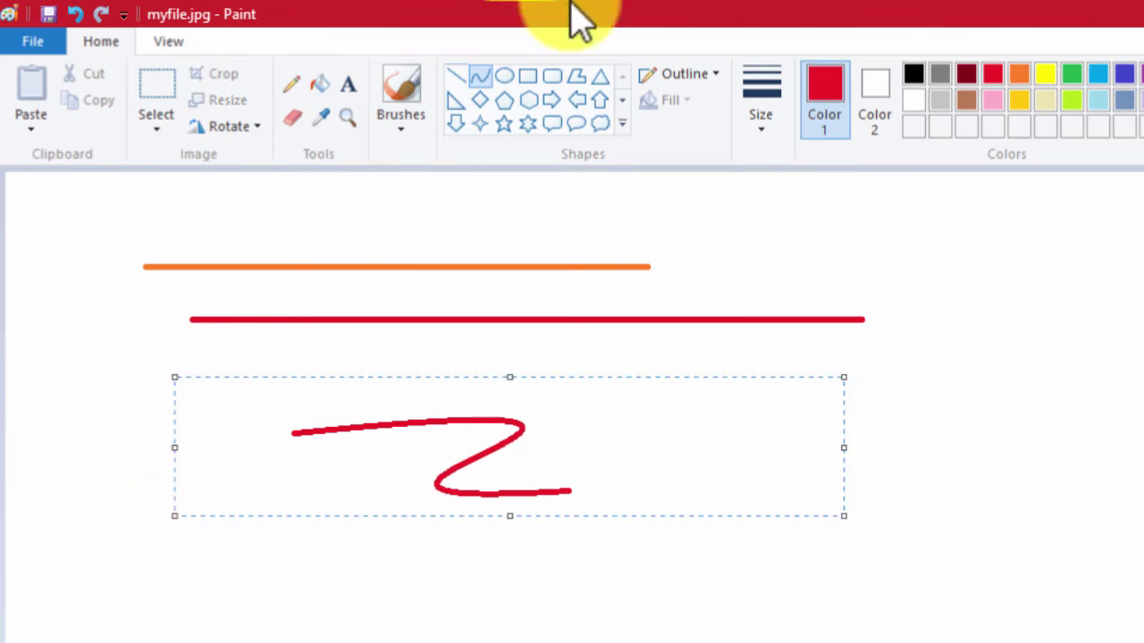
# Step: Draw a large red circle, a partial circle at the right edge and a wide ellipse
pyautogui.click(503, 76)
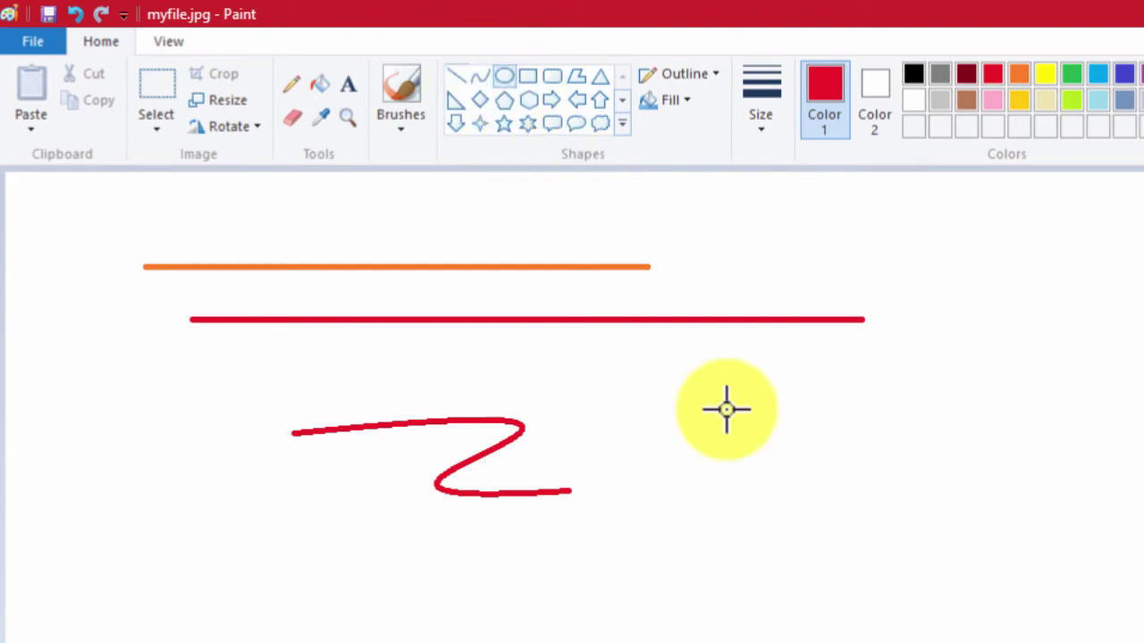
pyautogui.moveTo(654, 370); pyautogui.dragTo(1068, 636)
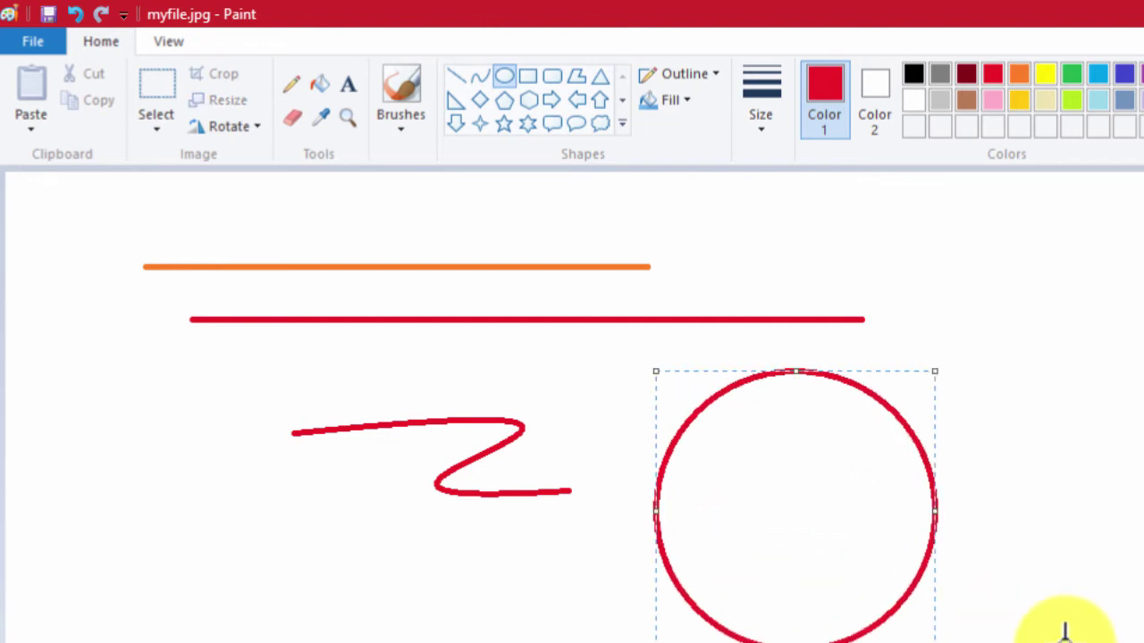
pyautogui.moveTo(1067, 293)
pyautogui.mouseDown()
pyautogui.moveTo(1142, 472)
pyautogui.moveTo(1143, 419)
pyautogui.mouseUp()
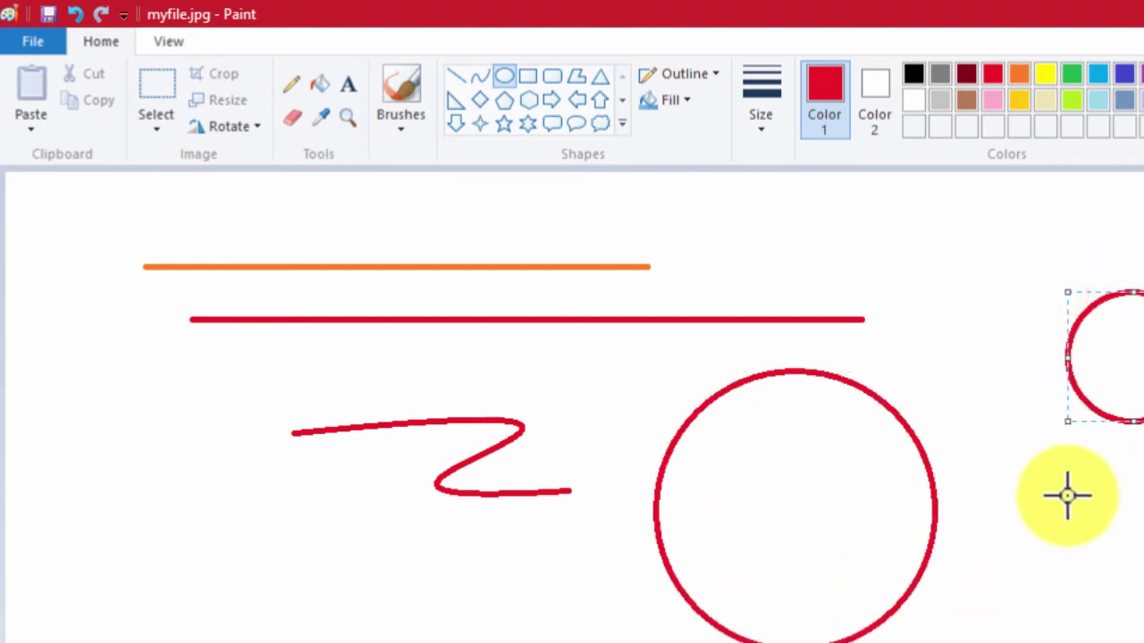
pyautogui.moveTo(831, 224); pyautogui.dragTo(740, 387)
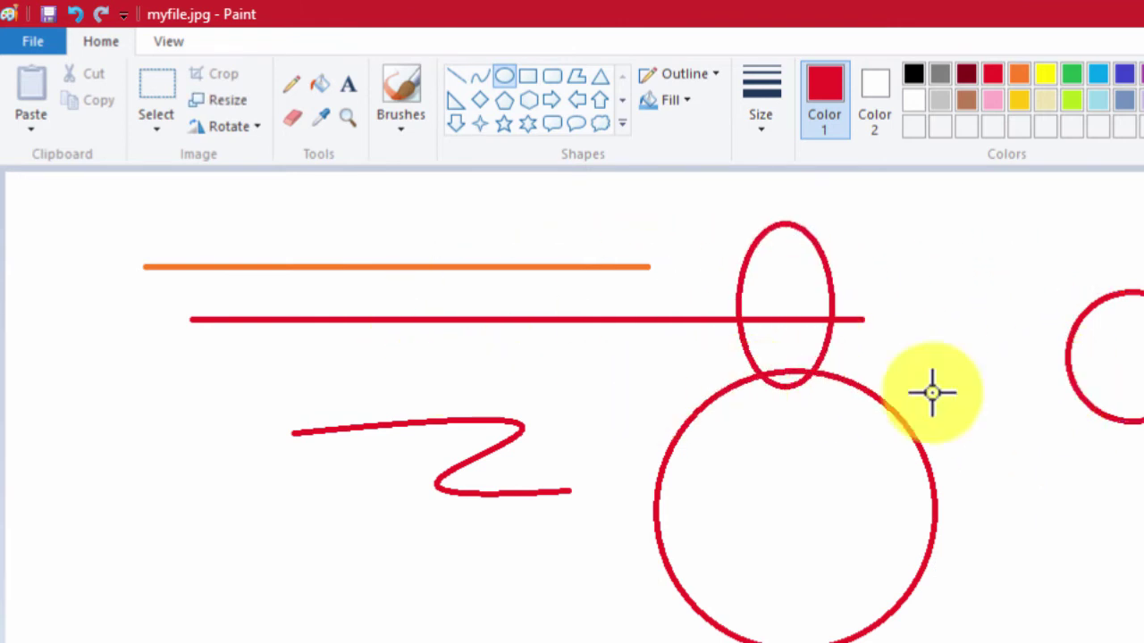
pyautogui.moveTo(932, 391); pyautogui.dragTo(1131, 293)
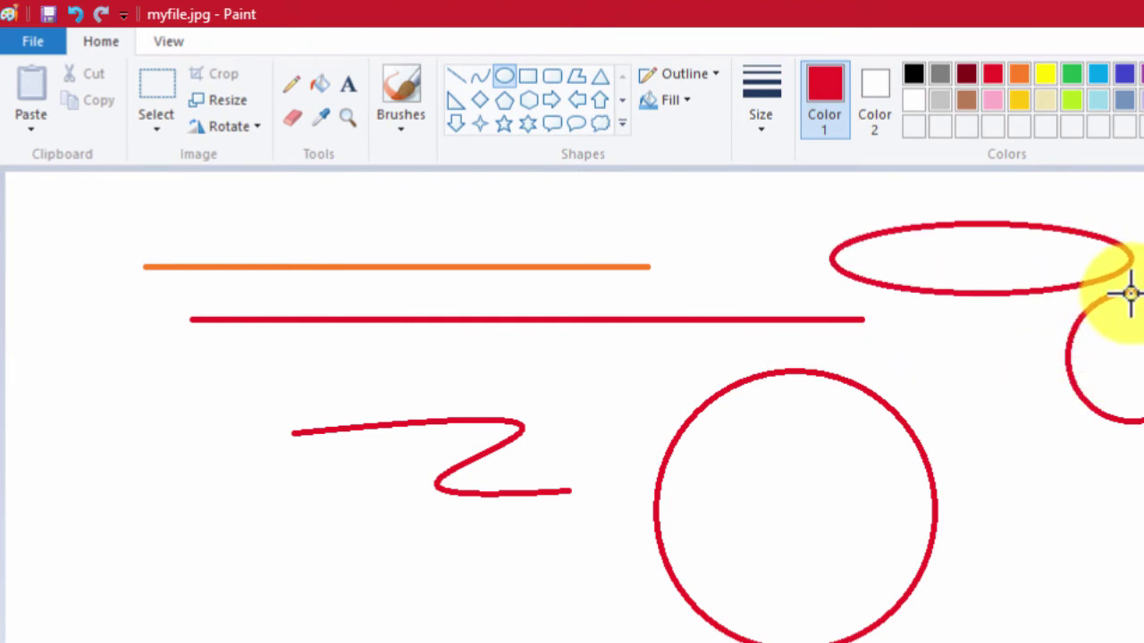
# Step: Fill the ellipse red, then yellow, then green, and fill both circles green
pyautogui.click(322, 84)
pyautogui.click(1004, 247)
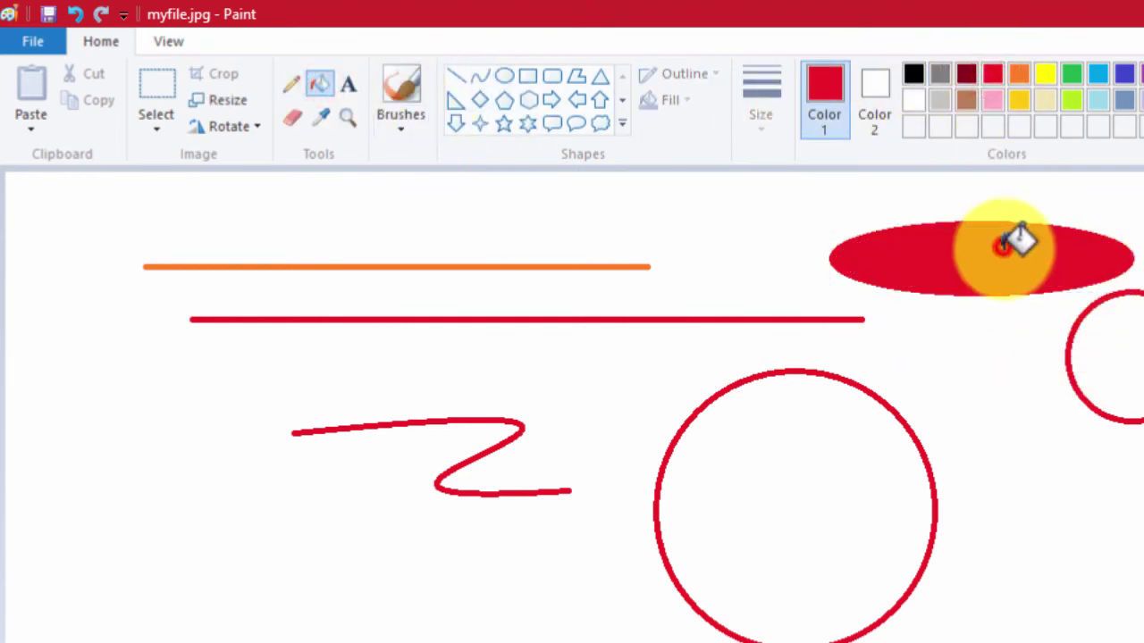
pyautogui.click(1045, 74)
pyautogui.click(1028, 245)
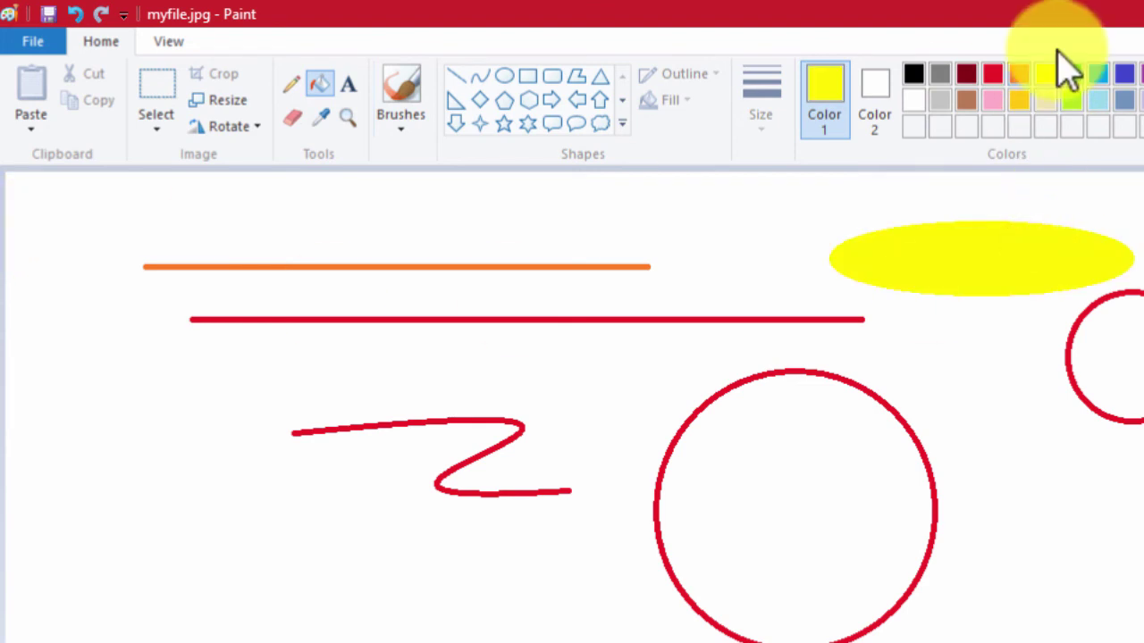
pyautogui.click(1073, 75)
pyautogui.click(1057, 256)
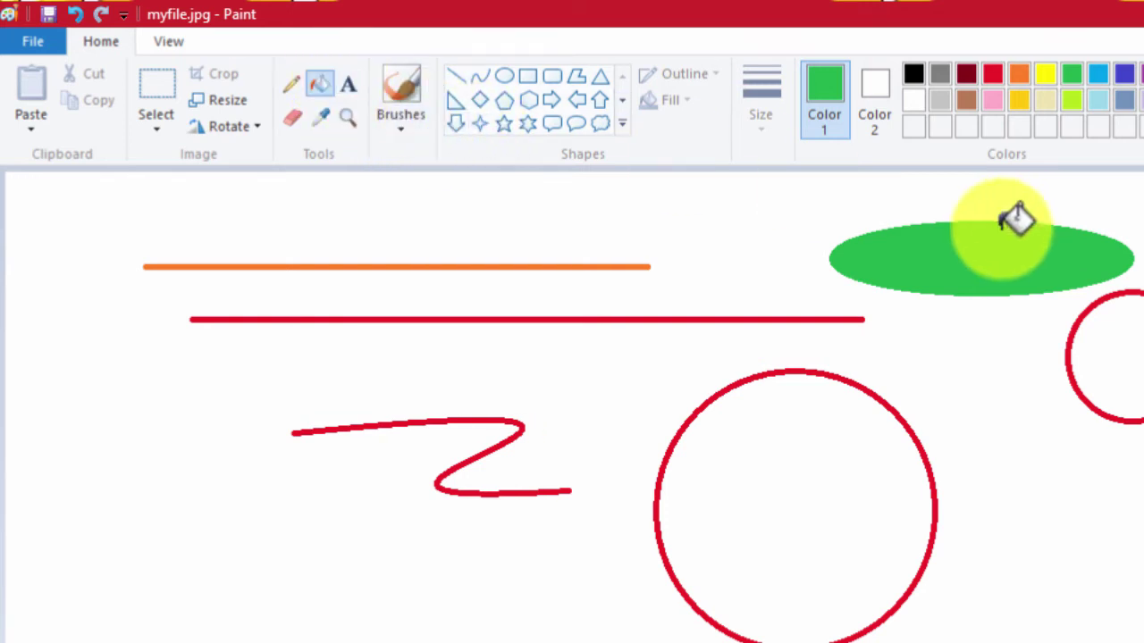
pyautogui.click(1103, 348)
pyautogui.click(755, 490)
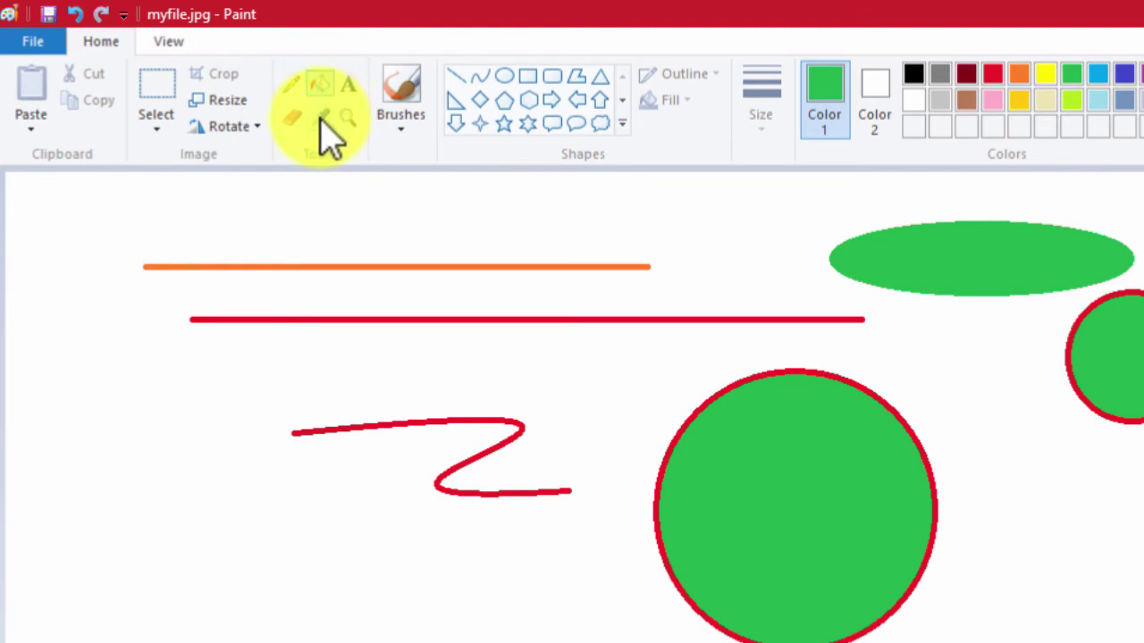
# Step: Erase part of the large circle and outline a large green square
pyautogui.click(288, 117)
pyautogui.moveTo(934, 527)
pyautogui.mouseDown()
pyautogui.moveTo(682, 526)
pyautogui.moveTo(884, 626)
pyautogui.mouseUp()
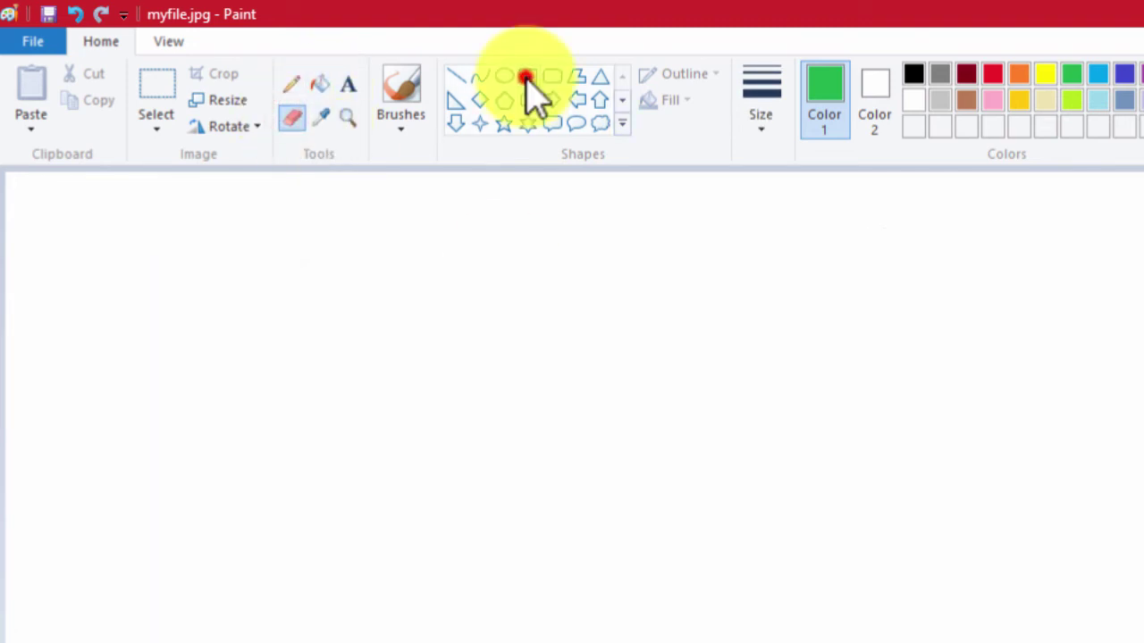
pyautogui.click(527, 75)
pyautogui.moveTo(173, 227); pyautogui.dragTo(1054, 594)
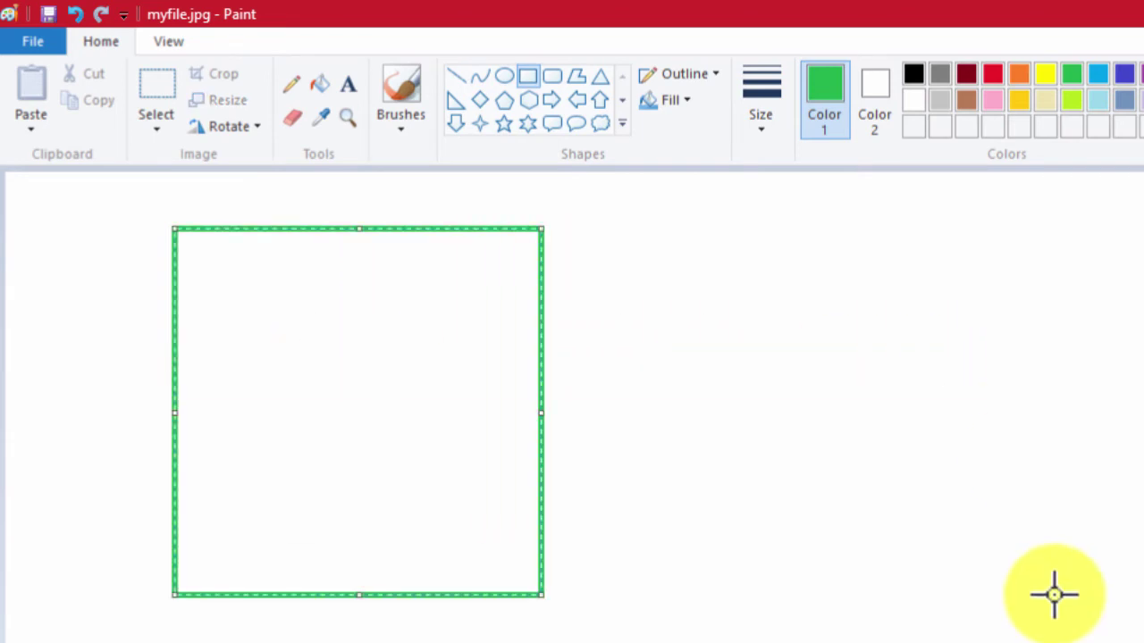
# Step: Fill the square blue and draw a blue rounded rectangle to its right
pyautogui.click(320, 83)
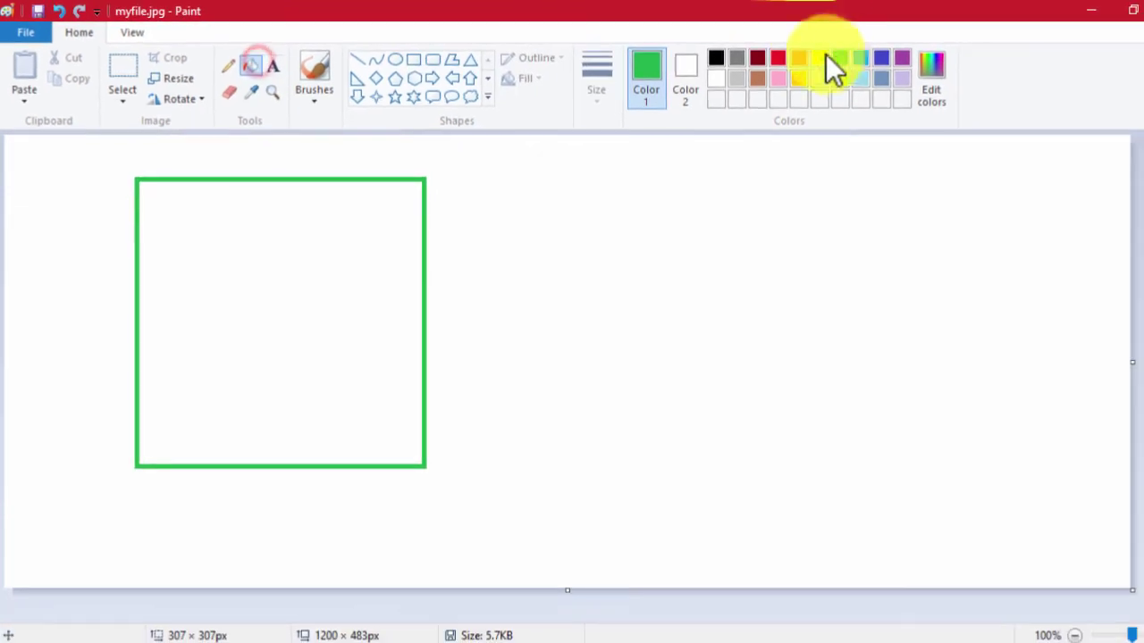
pyautogui.click(860, 58)
pyautogui.click(245, 320)
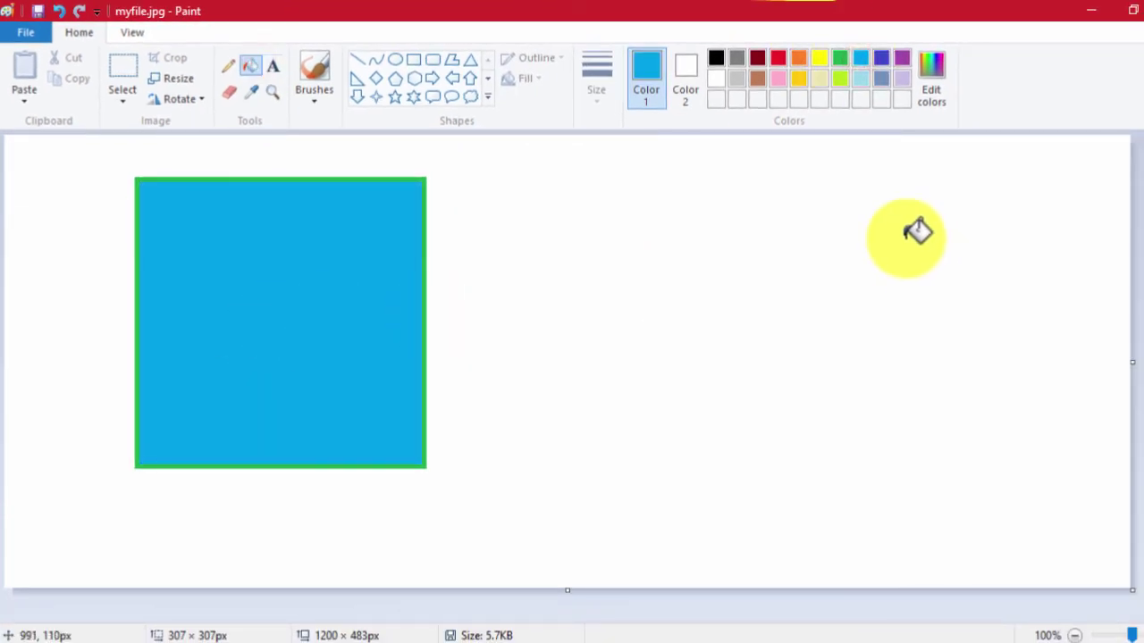
pyautogui.click(434, 59)
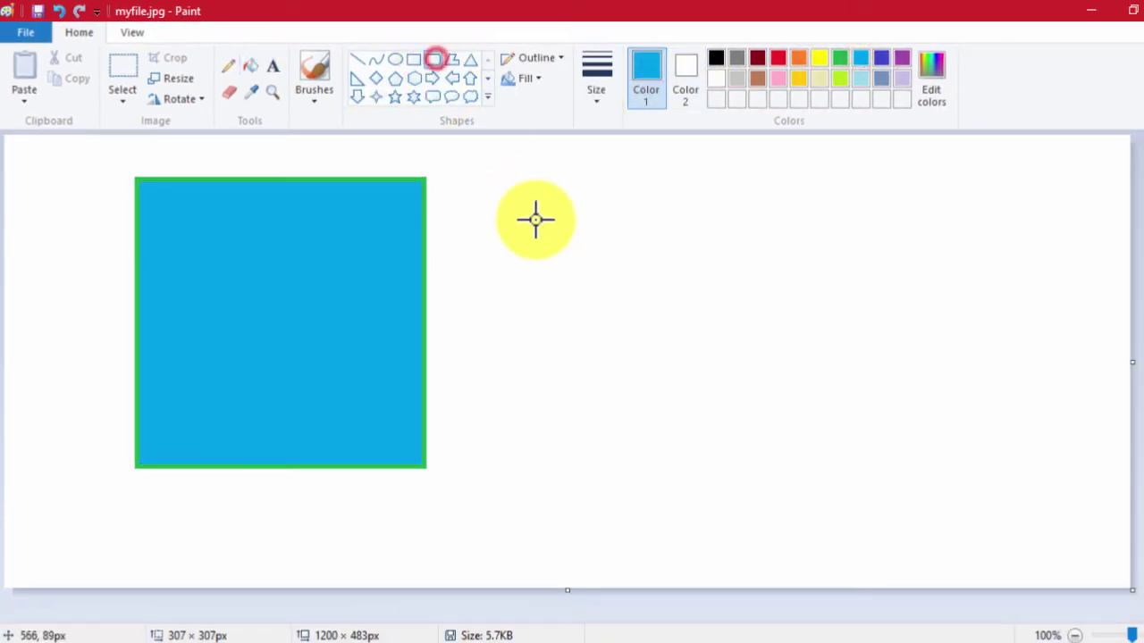
pyautogui.moveTo(534, 219); pyautogui.dragTo(809, 287)
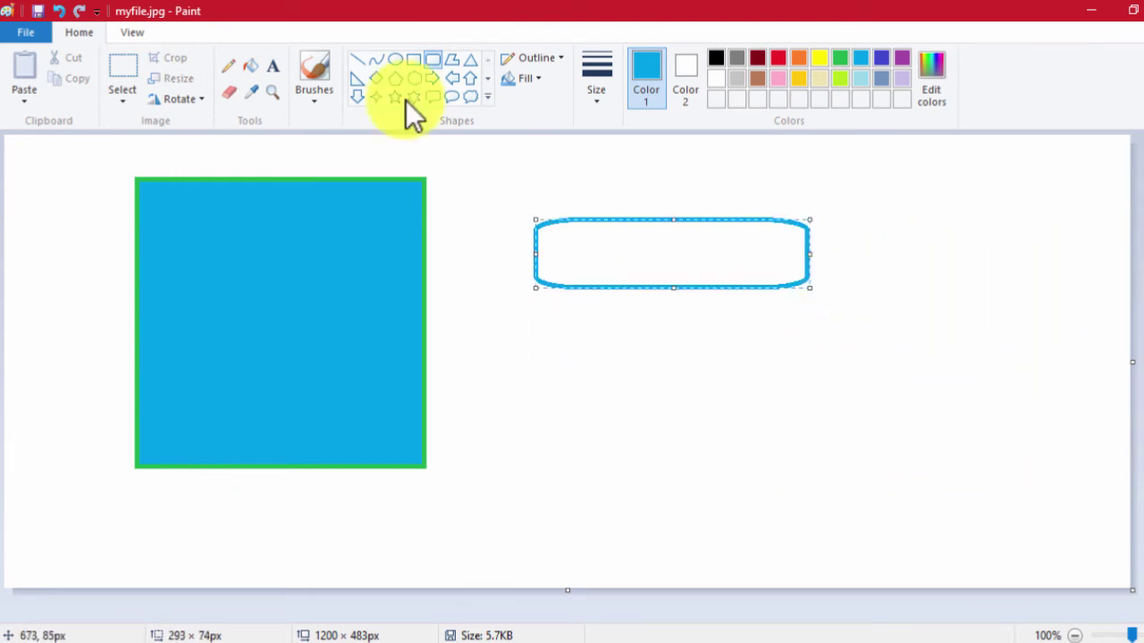
# Step: Draw a closed polygon reaching from the square's right edge downward
pyautogui.click(444, 59)
pyautogui.moveTo(512, 321); pyautogui.dragTo(750, 346)
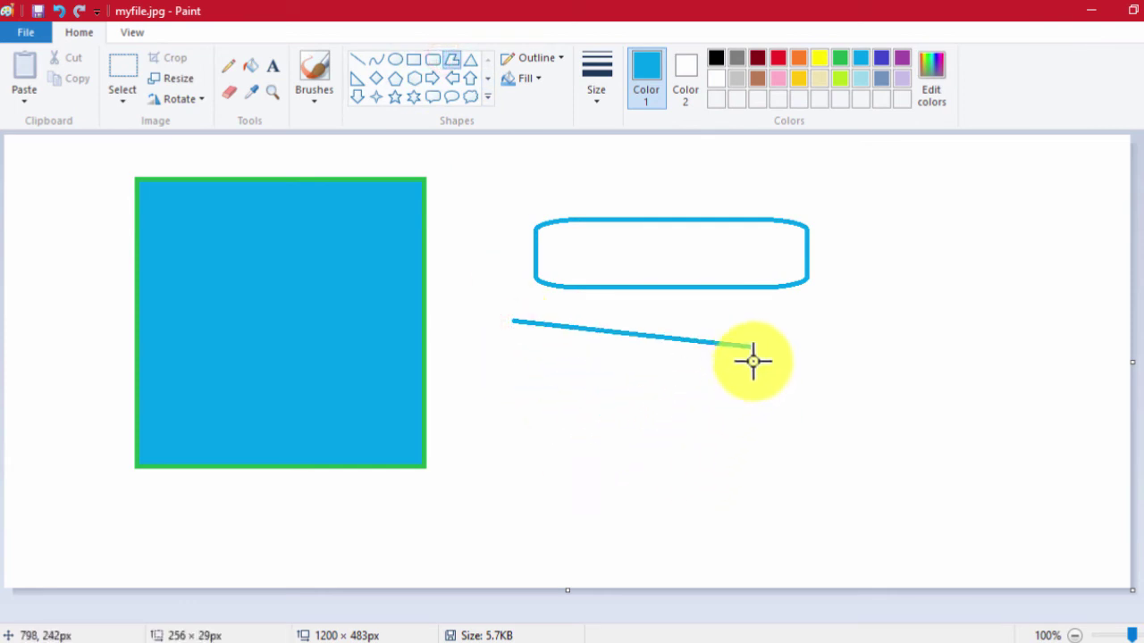
pyautogui.click(679, 459)
pyautogui.click(428, 346)
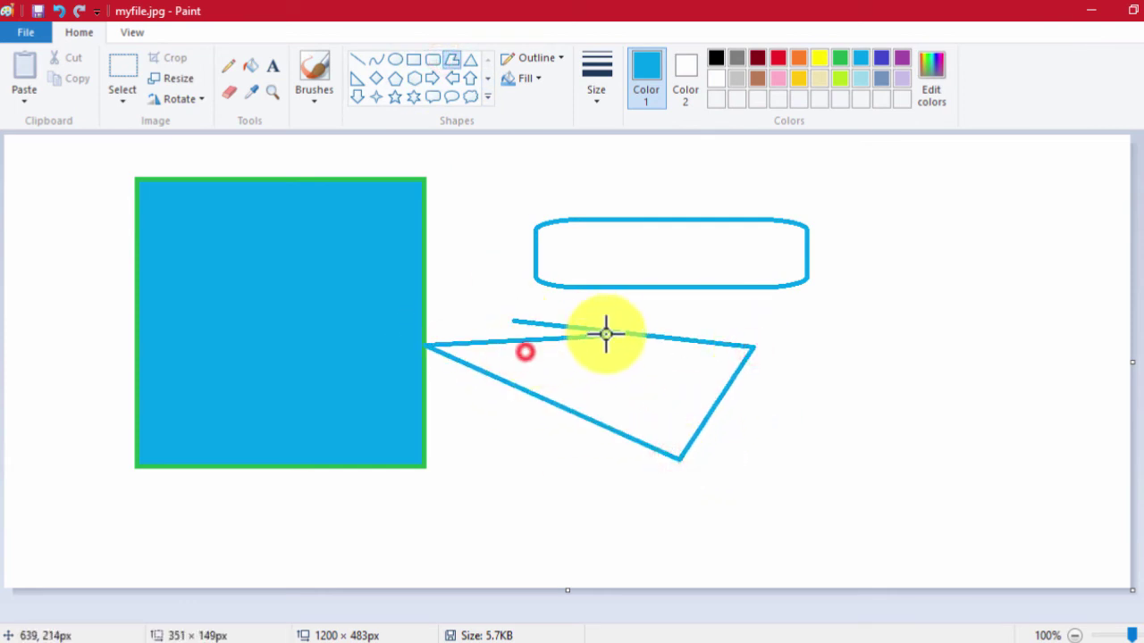
pyautogui.doubleClick(617, 331)
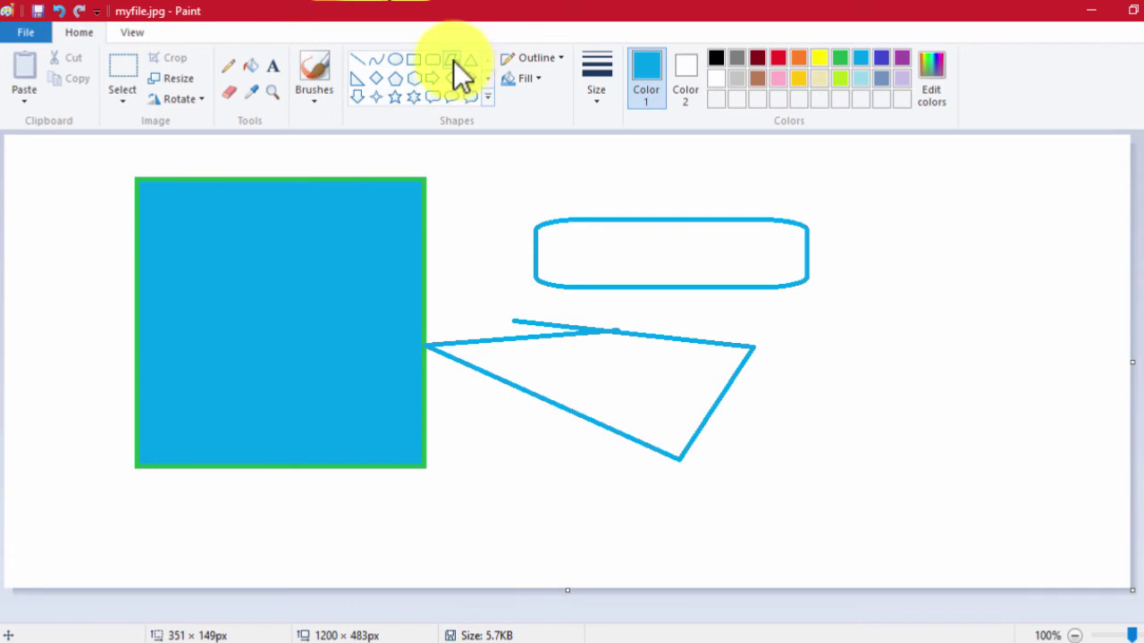
# Step: Draw a second five-cornered polygon in the upper middle of the canvas
pyautogui.moveTo(460, 158); pyautogui.dragTo(467, 199)
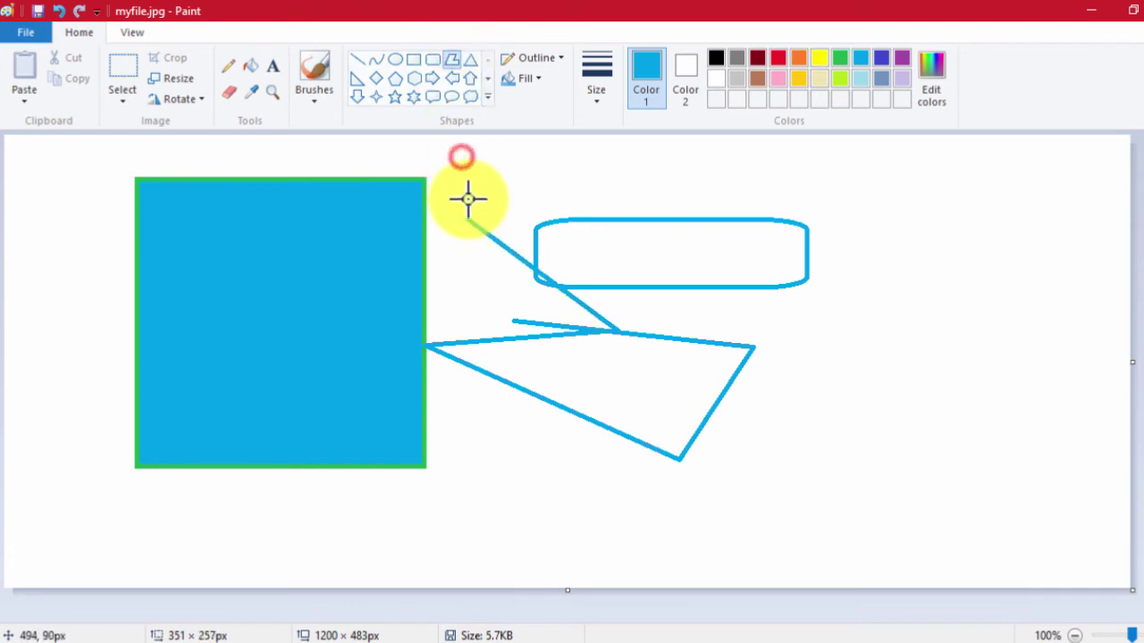
pyautogui.click(536, 171)
pyautogui.click(691, 183)
pyautogui.click(697, 265)
pyautogui.click(618, 302)
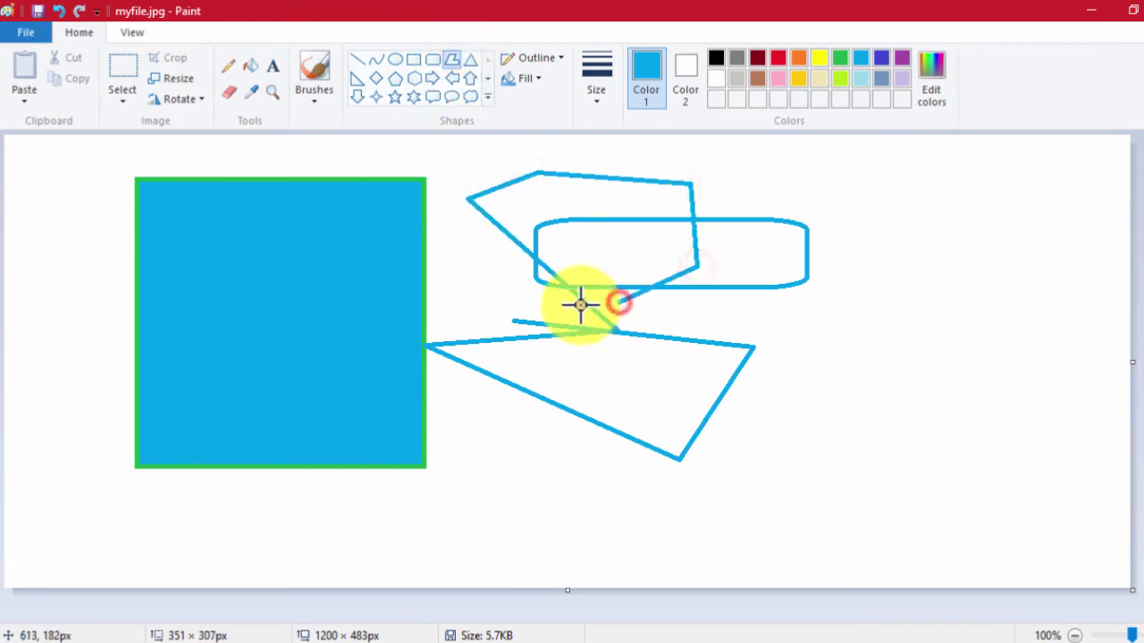
pyautogui.doubleClick(581, 305)
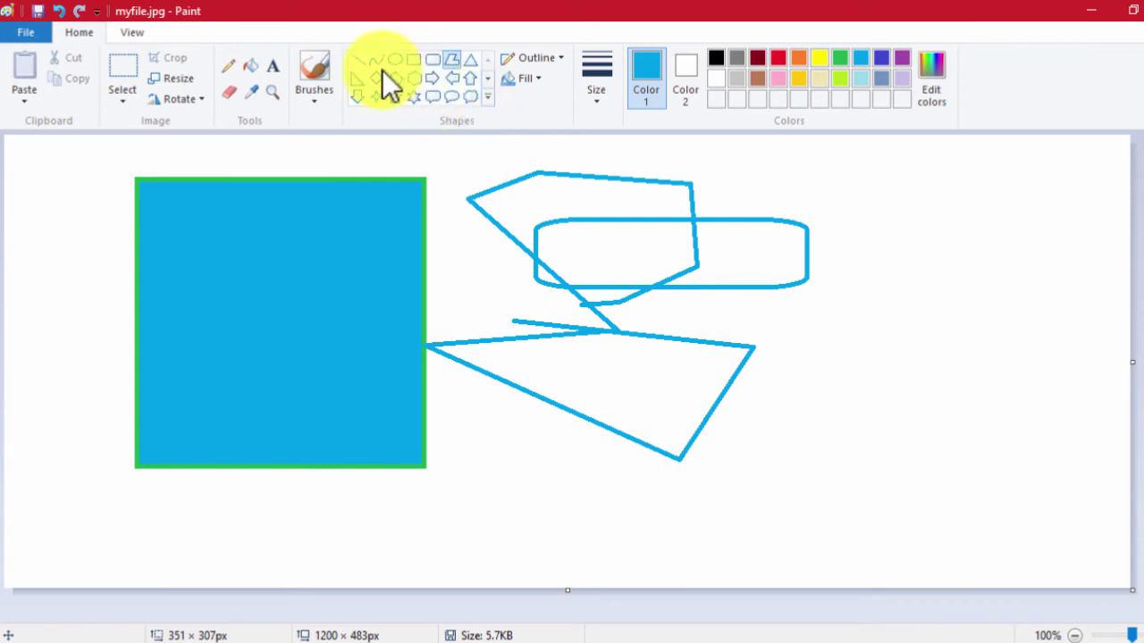
# Step: Draw three outlined triangles: beside the rounded rectangle, near the right edge, and lower right
pyautogui.click(470, 59)
pyautogui.moveTo(918, 187); pyautogui.dragTo(643, 366)
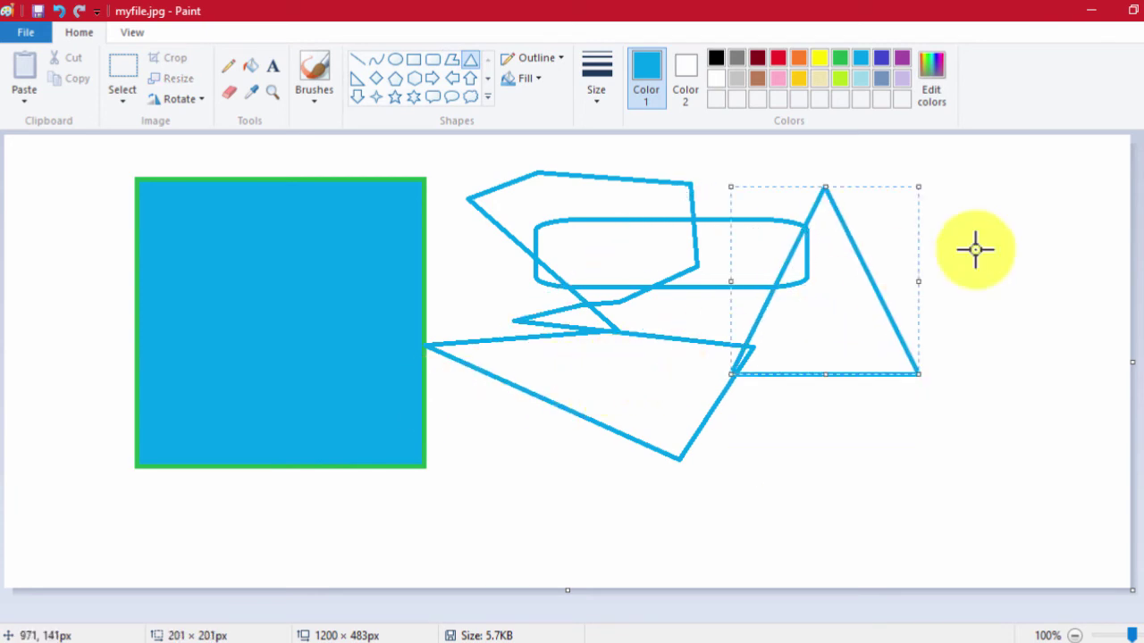
pyautogui.moveTo(1042, 197); pyautogui.dragTo(903, 249)
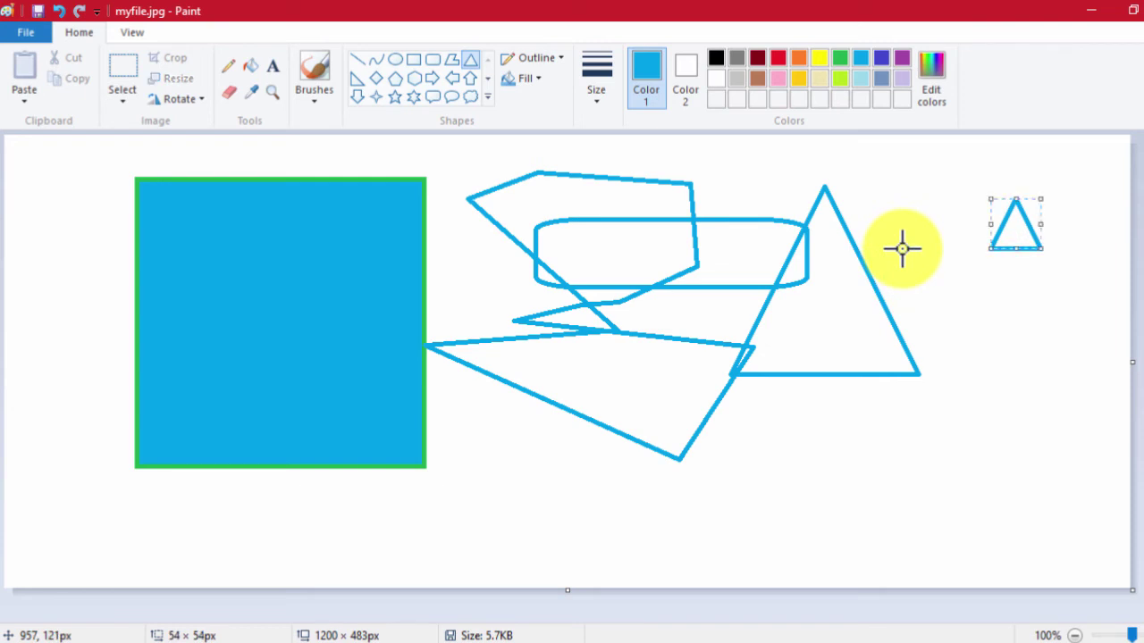
pyautogui.moveTo(1037, 301); pyautogui.dragTo(710, 464)
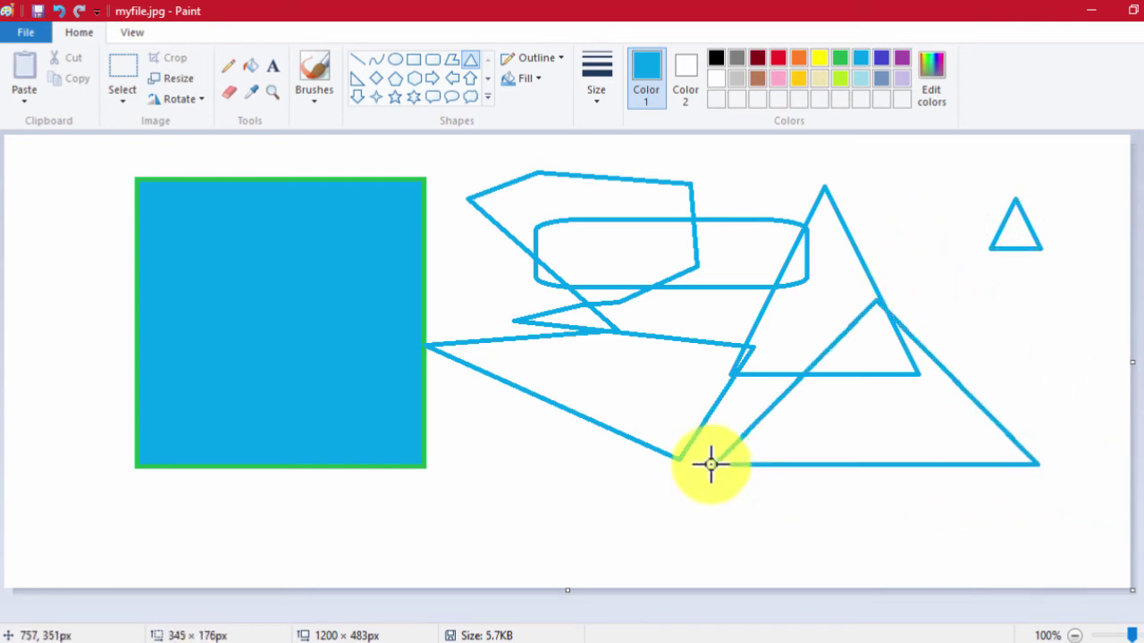
# Step: Add a right triangle near the bottom middle and a pentagon at the lower right
pyautogui.click(356, 79)
pyautogui.moveTo(484, 462); pyautogui.dragTo(625, 552)
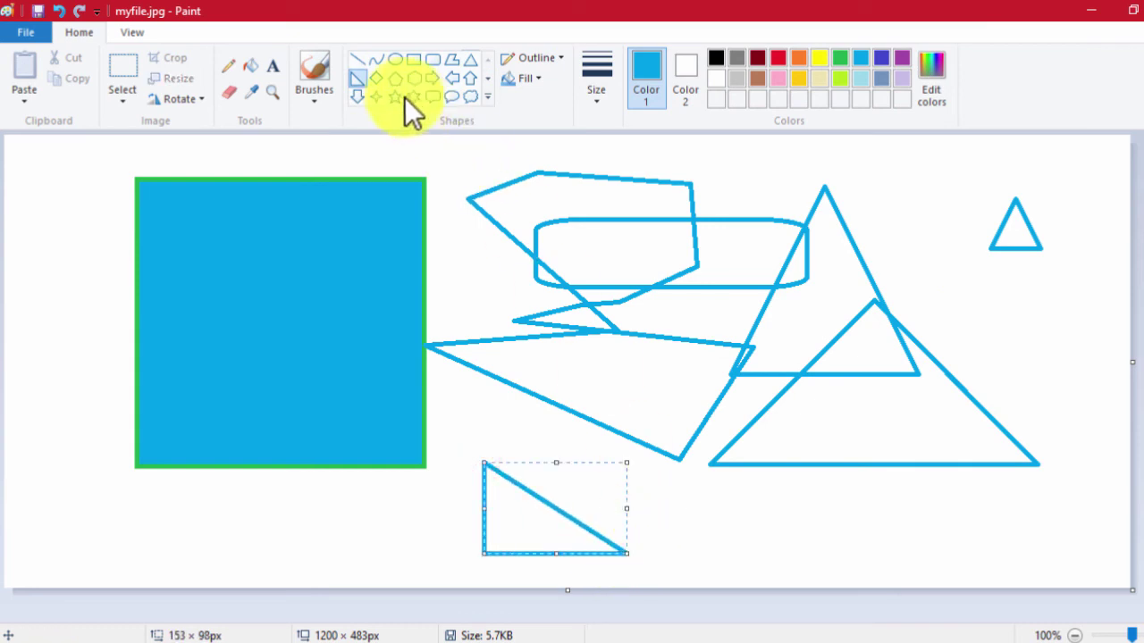
pyautogui.click(395, 78)
pyautogui.moveTo(717, 370); pyautogui.dragTo(979, 558)
# Step: Draw a cloud callout over the upper shapes, then request a new blank picture
pyautogui.click(470, 96)
pyautogui.moveTo(536, 338); pyautogui.dragTo(963, 171)
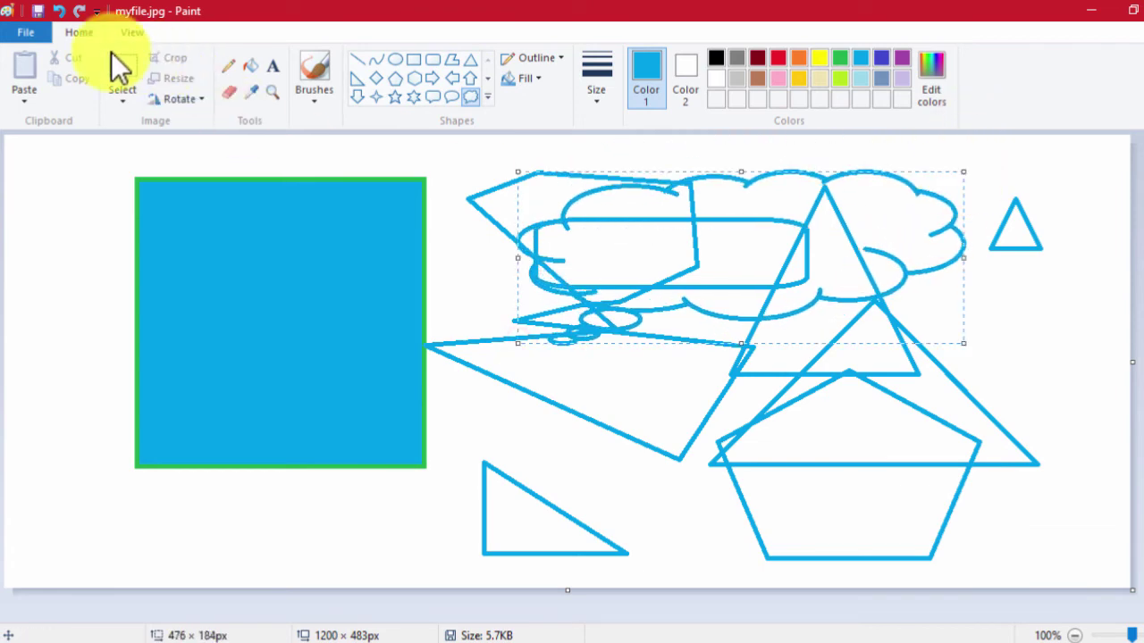
pyautogui.click(29, 36)
pyautogui.click(52, 65)
# Step: Discard the old picture and draw a six-point, a four-point, and a larger six-point star
pyautogui.click(636, 344)
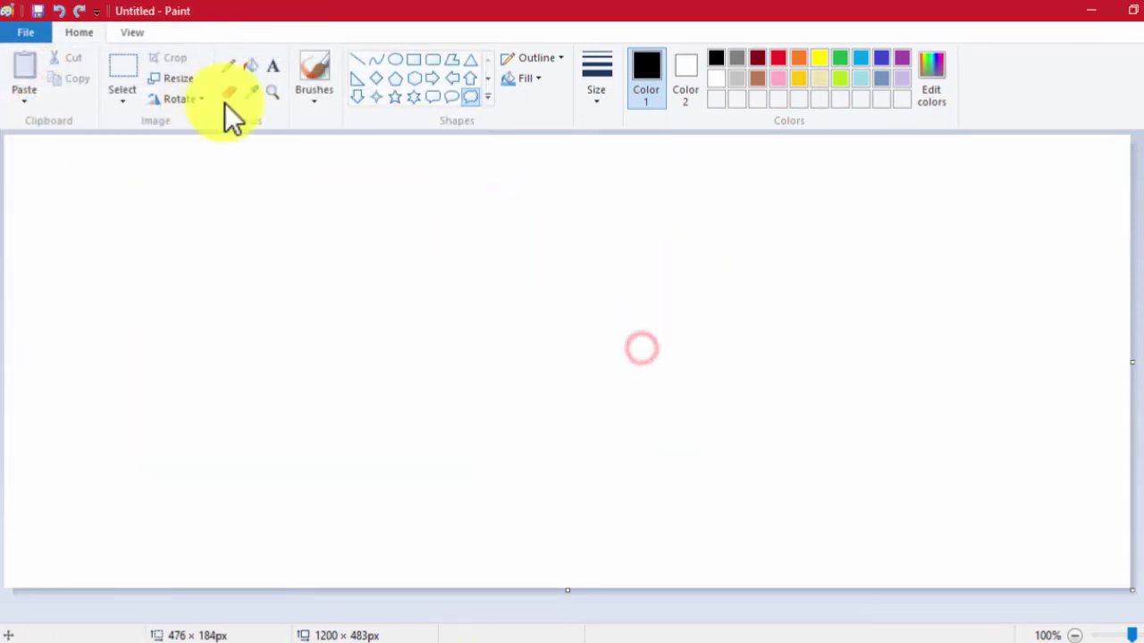
pyautogui.click(414, 96)
pyautogui.moveTo(62, 190); pyautogui.dragTo(159, 273)
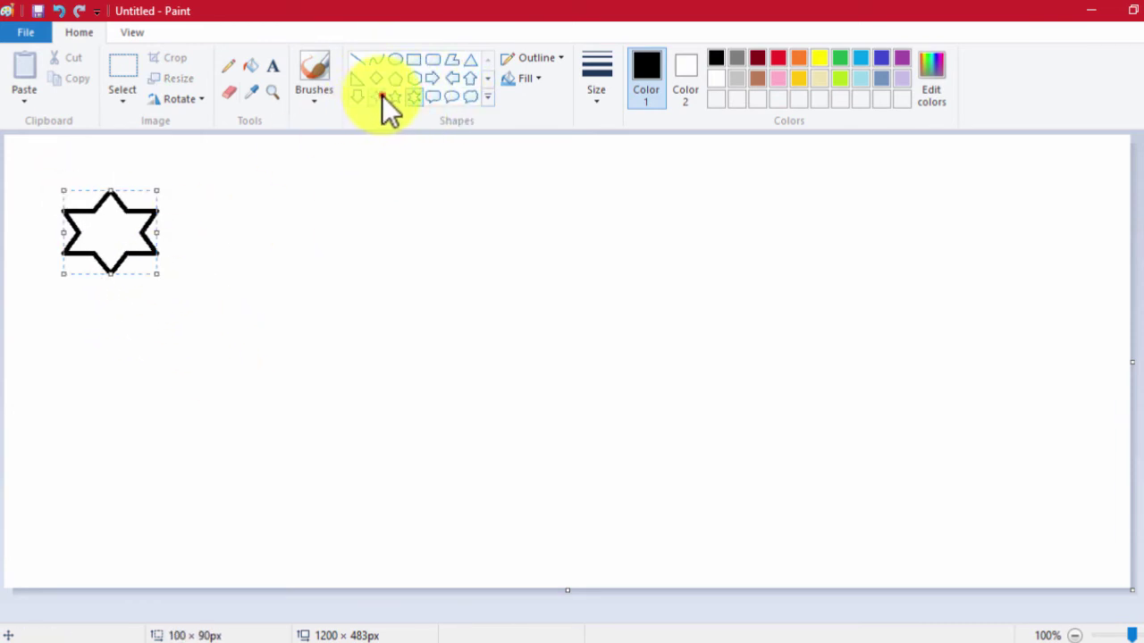
pyautogui.click(381, 96)
pyautogui.moveTo(264, 182); pyautogui.dragTo(390, 306)
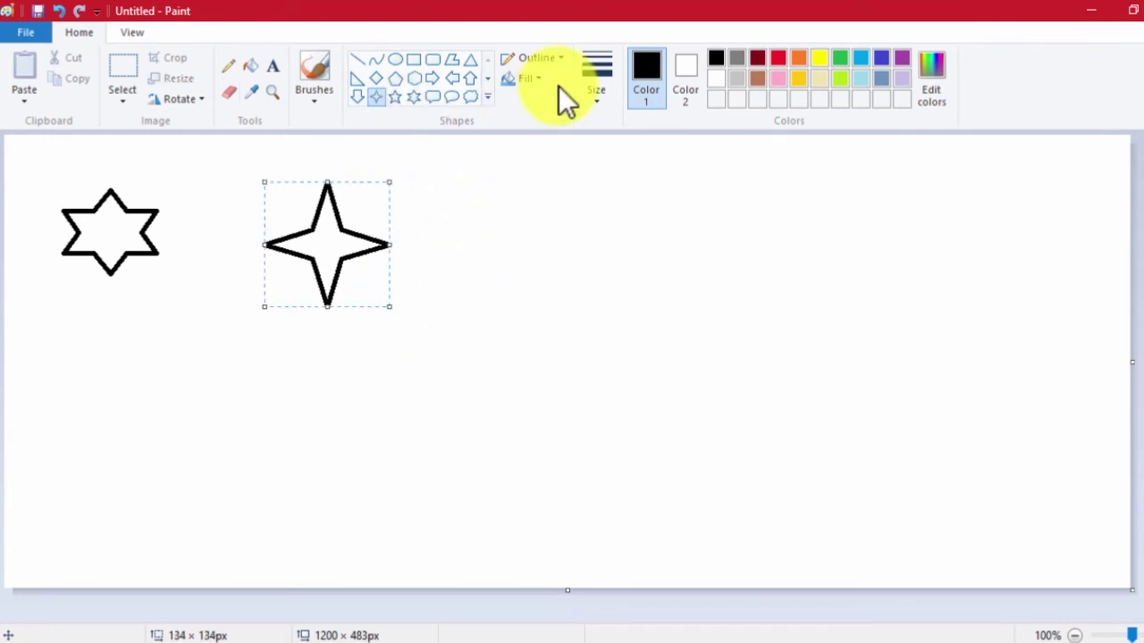
pyautogui.click(413, 95)
pyautogui.moveTo(442, 203); pyautogui.dragTo(586, 346)
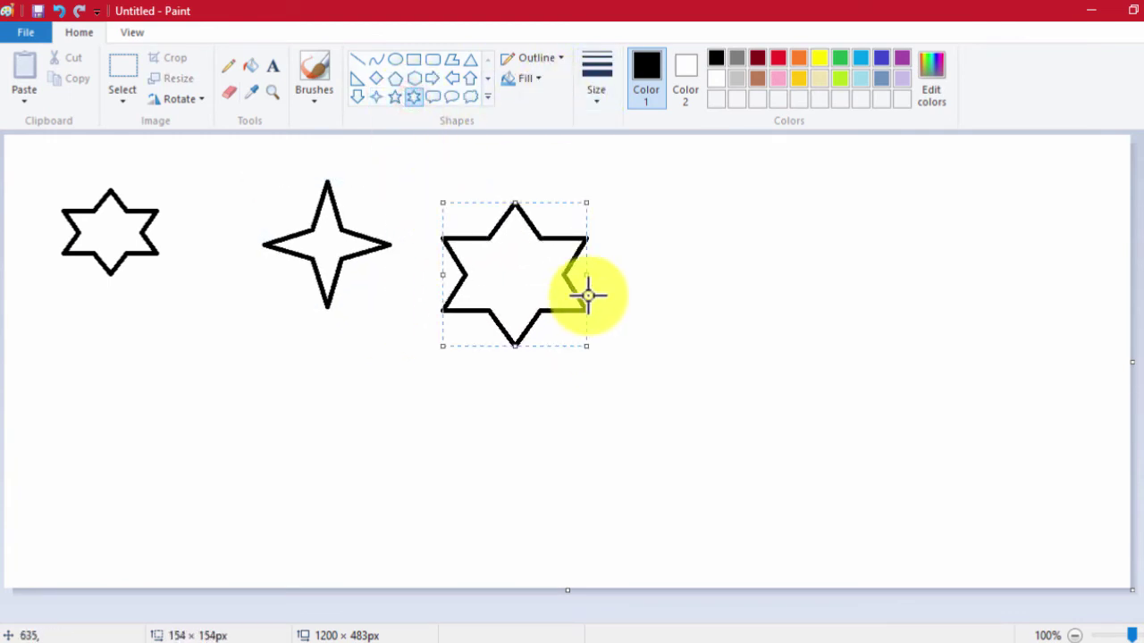
# Step: Add an oval speech callout, a rounded rectangular callout and a thought cloud callout
pyautogui.click(451, 96)
pyautogui.moveTo(740, 212); pyautogui.dragTo(915, 342)
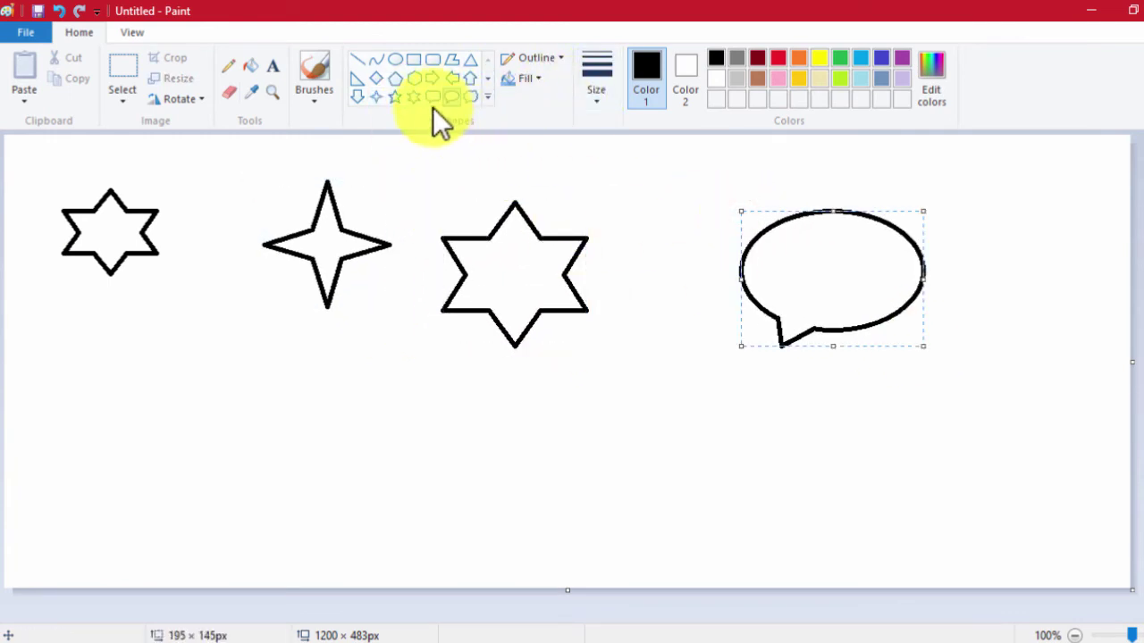
pyautogui.click(431, 96)
pyautogui.moveTo(583, 369); pyautogui.dragTo(795, 480)
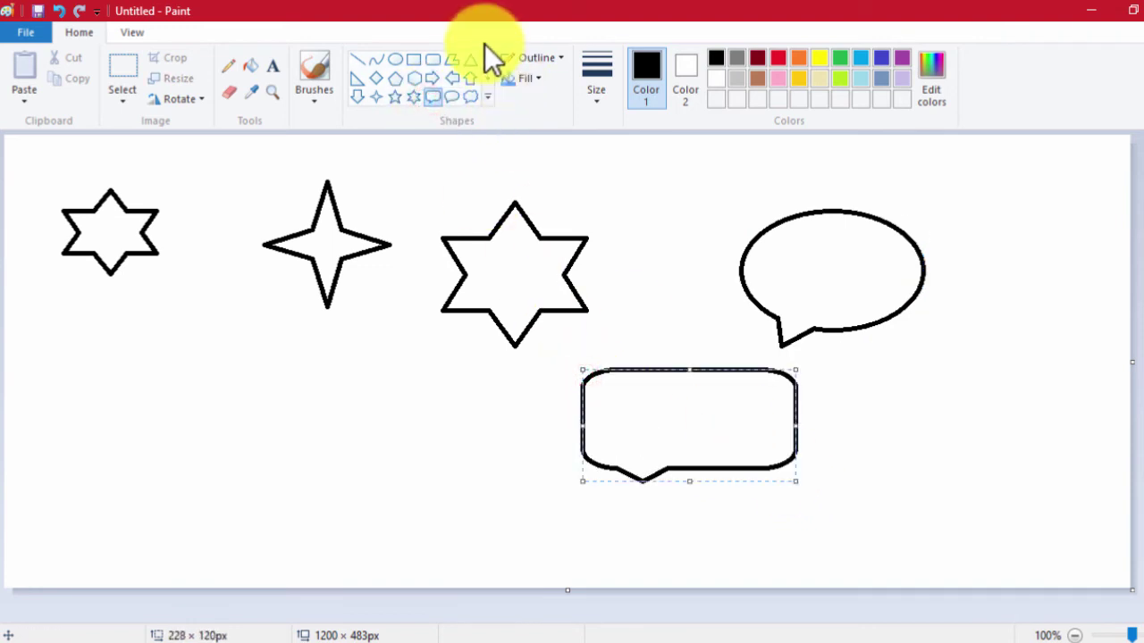
pyautogui.click(468, 96)
pyautogui.moveTo(190, 384); pyautogui.dragTo(381, 479)
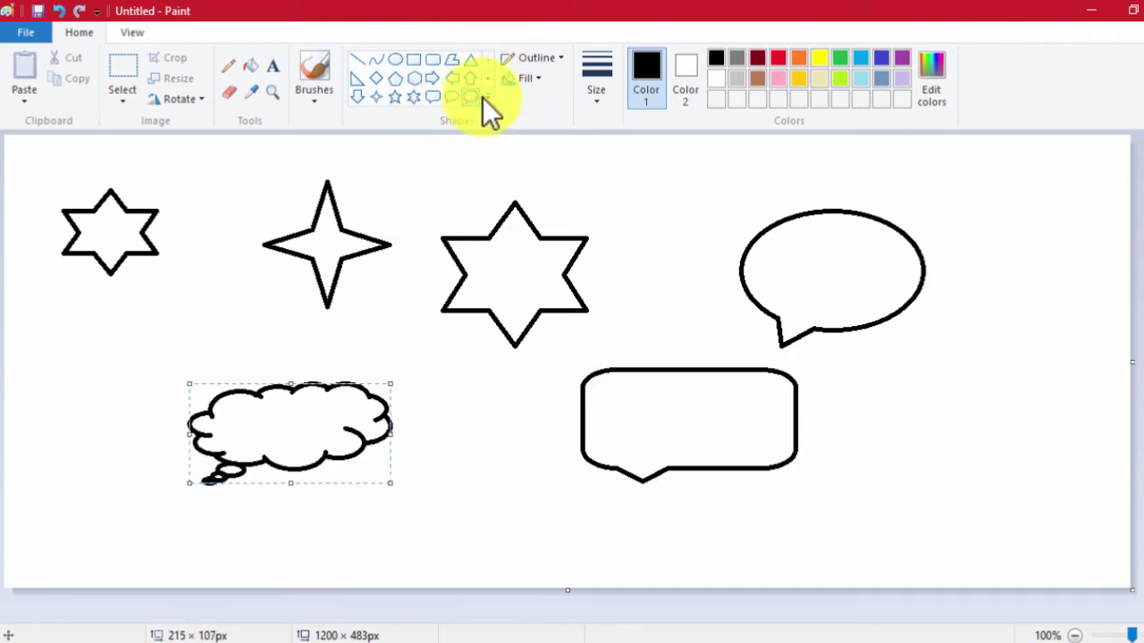
# Step: Draw a lightning bolt at the bottom right of the canvas
pyautogui.click(486, 97)
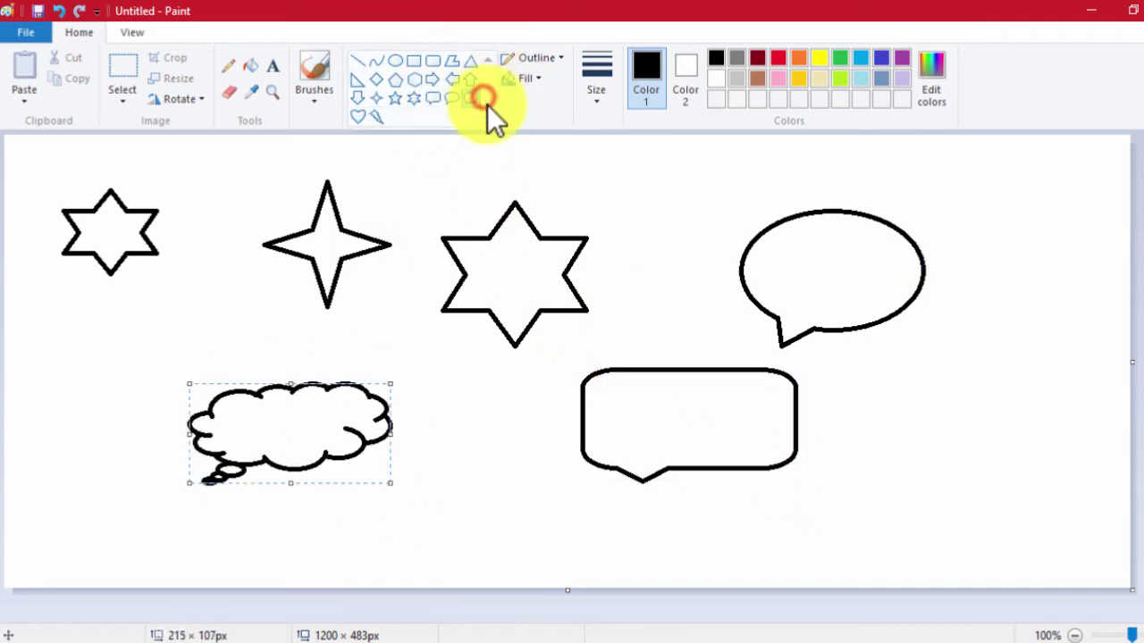
pyautogui.click(375, 117)
pyautogui.moveTo(869, 421); pyautogui.dragTo(1106, 539)
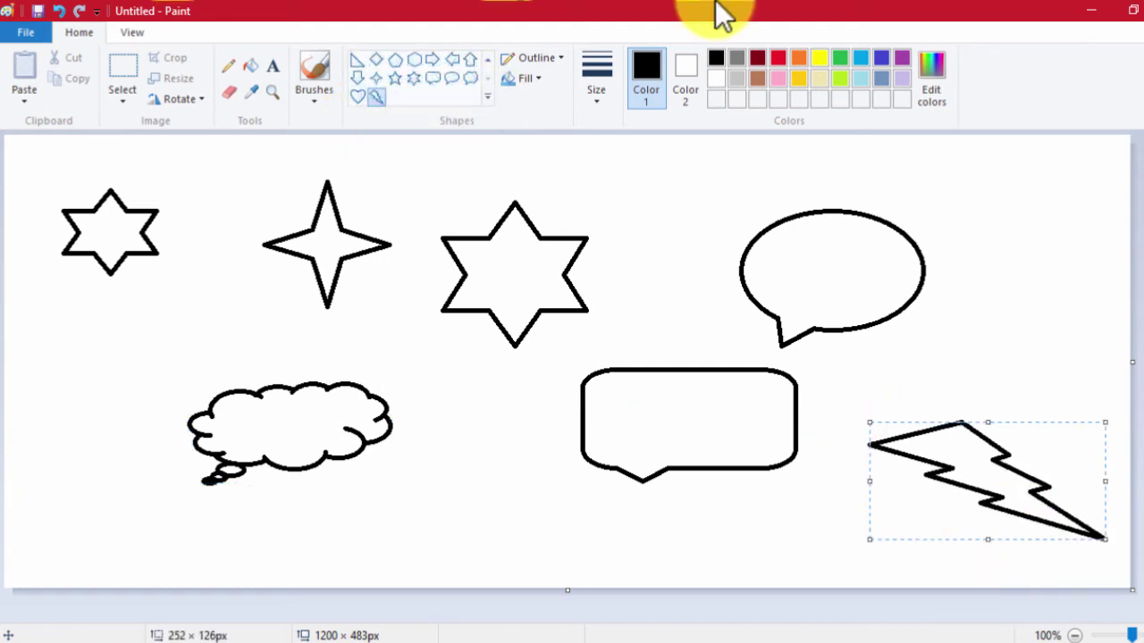
pyautogui.click(253, 67)
# Step: Fill the background red and erase the grey and black stars with a rectangular selection
pyautogui.click(779, 58)
pyautogui.click(880, 346)
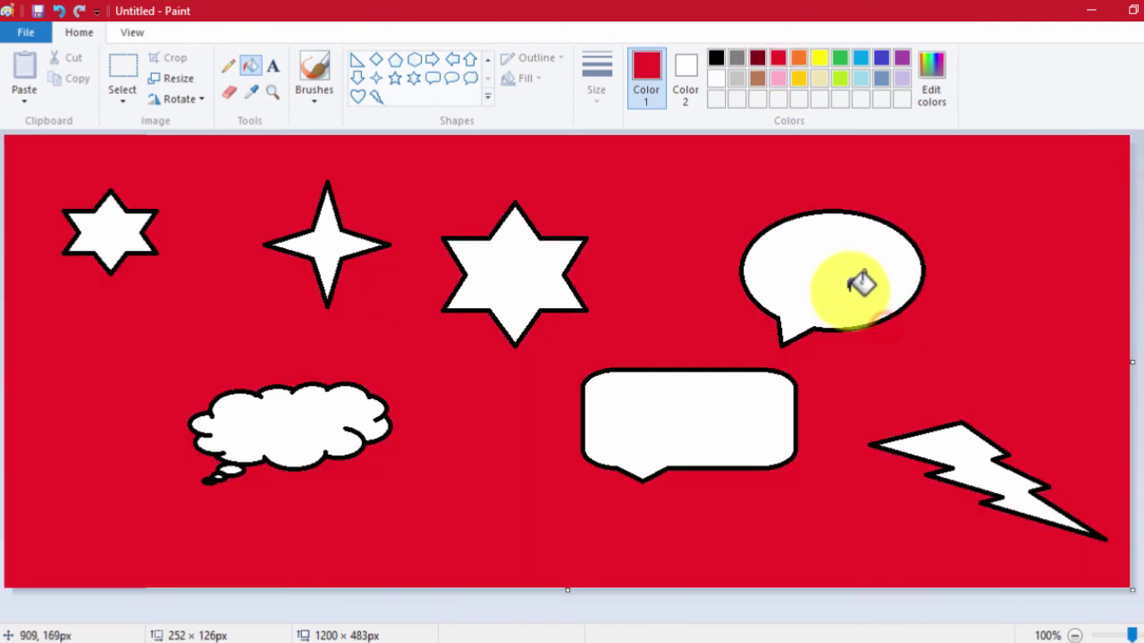
pyautogui.click(122, 98)
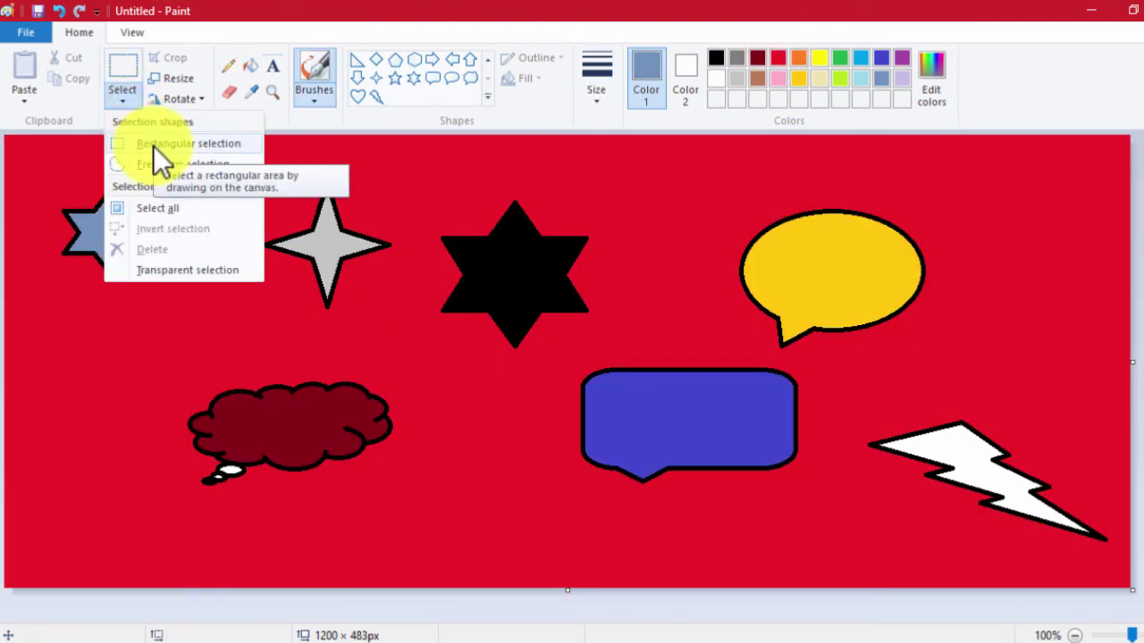
pyautogui.click(153, 145)
pyautogui.moveTo(247, 160); pyautogui.dragTo(612, 364)
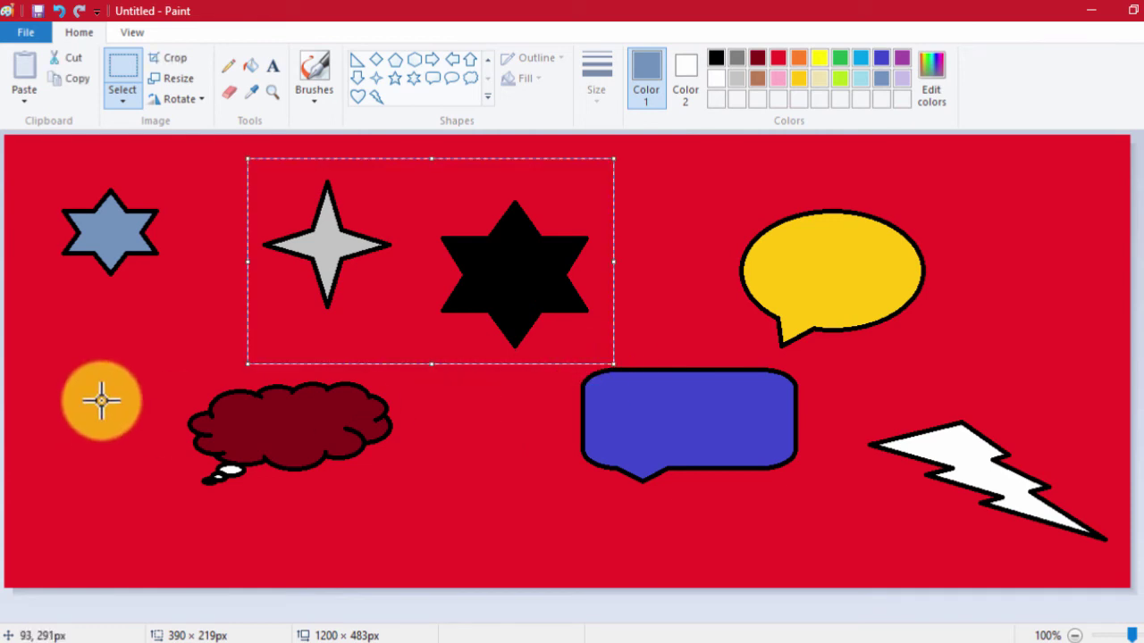
pyautogui.press('Delete')
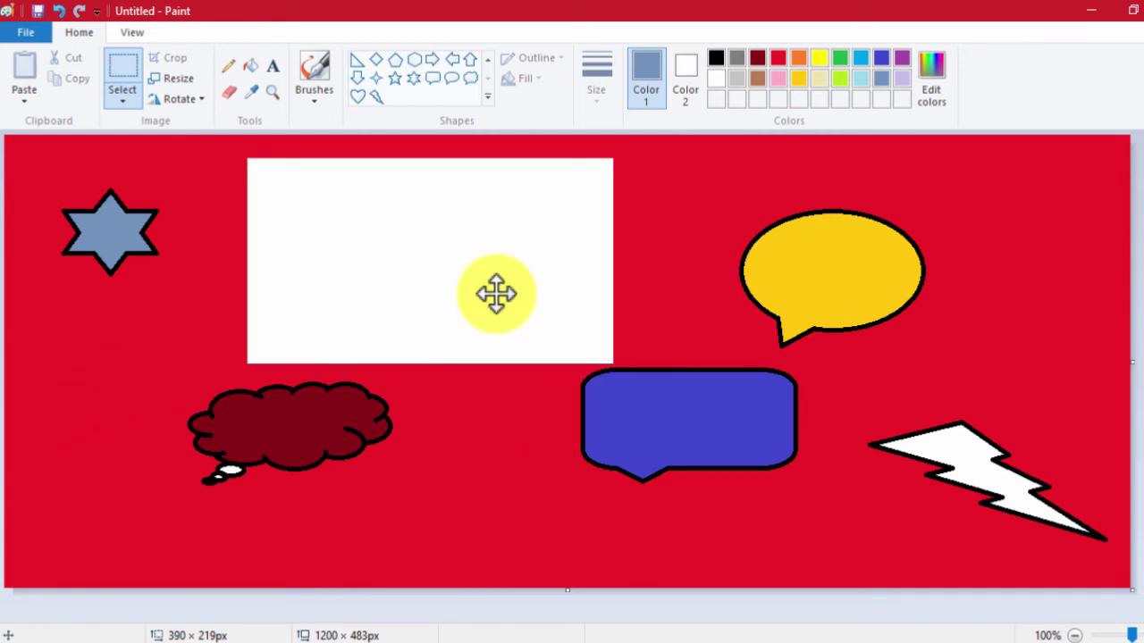
# Step: Erase the thought cloud using a free-form selection
pyautogui.click(125, 94)
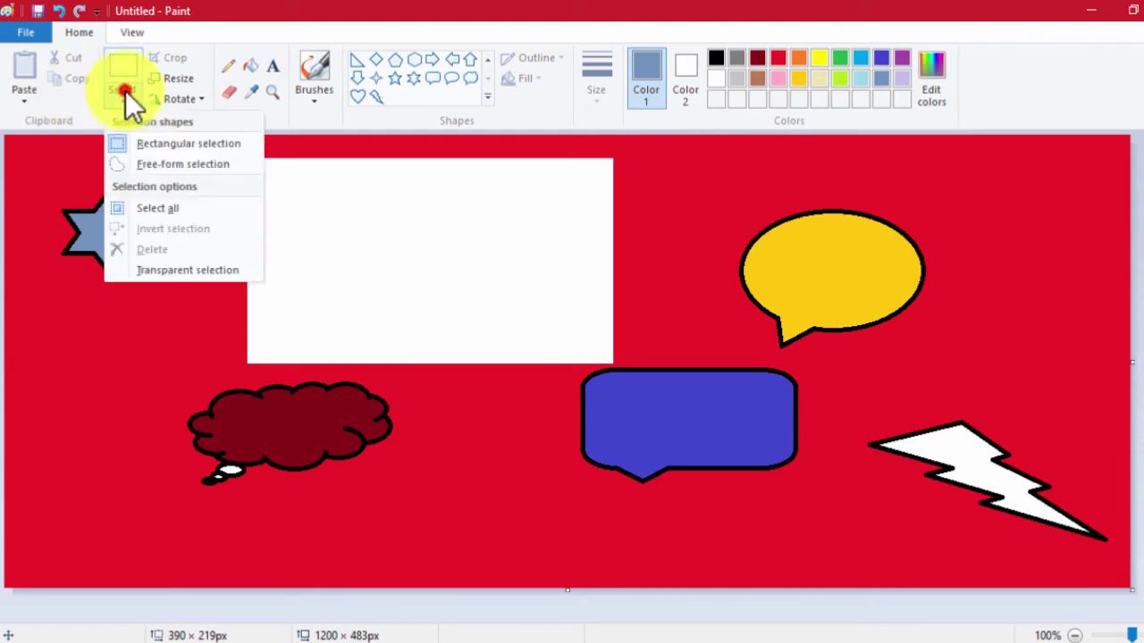
pyautogui.click(143, 165)
pyautogui.moveTo(115, 366)
pyautogui.mouseDown()
pyautogui.moveTo(334, 383)
pyautogui.moveTo(242, 518)
pyautogui.moveTo(114, 367)
pyautogui.moveTo(173, 390)
pyautogui.moveTo(179, 429)
pyautogui.mouseUp()
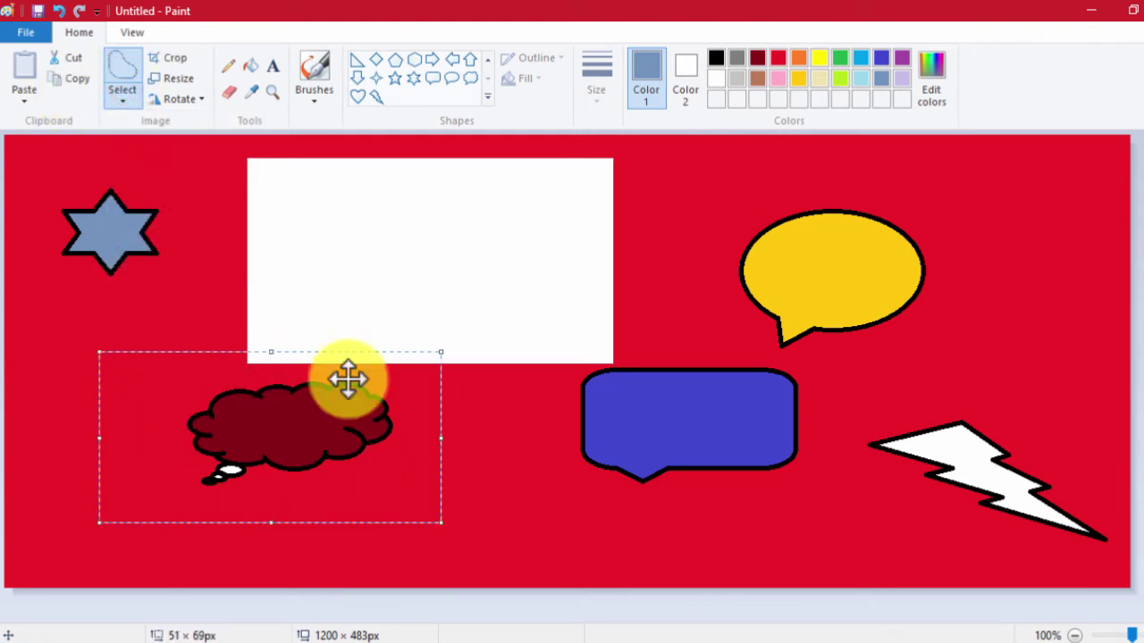
pyautogui.press('Delete')
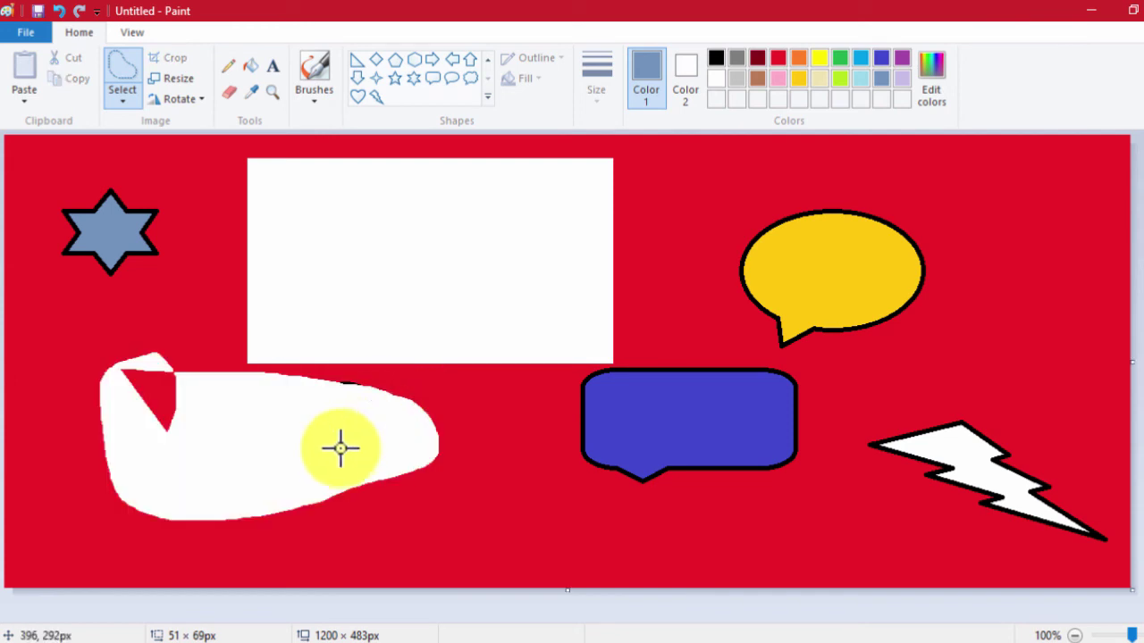
pyautogui.moveTo(149, 249)
pyautogui.mouseDown()
pyautogui.moveTo(110, 184)
pyautogui.moveTo(95, 214)
pyautogui.moveTo(158, 199)
pyautogui.moveTo(72, 250)
pyautogui.mouseUp()
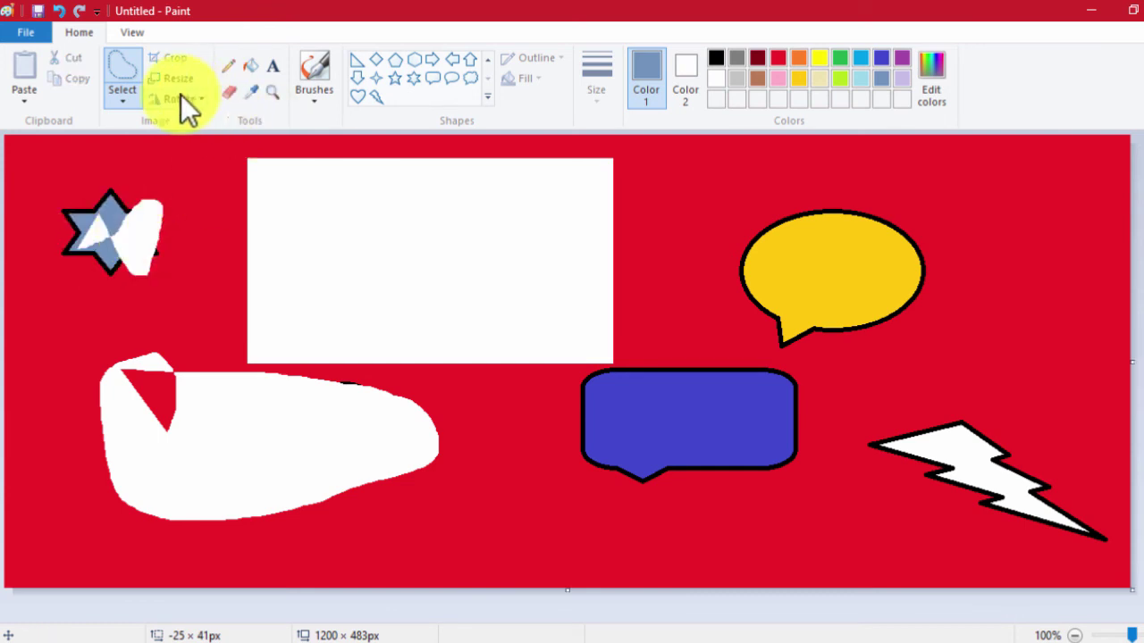
# Step: Erase the yellow speech bubble with a rectangular selection, then select the whole picture
pyautogui.click(124, 104)
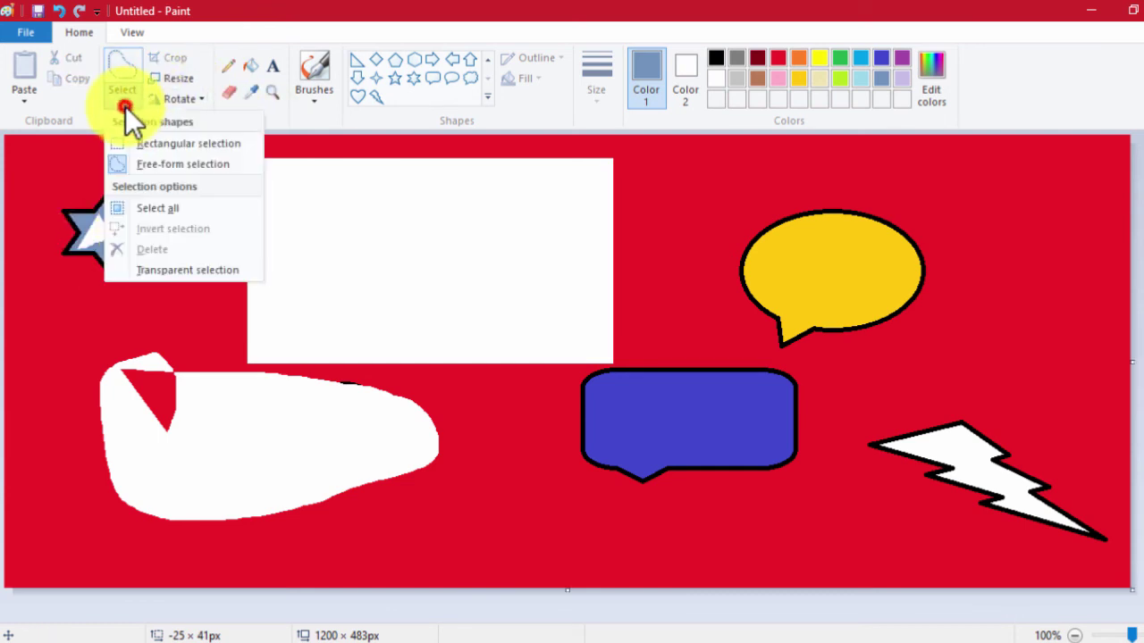
pyautogui.click(185, 142)
pyautogui.moveTo(679, 184); pyautogui.dragTo(1010, 367)
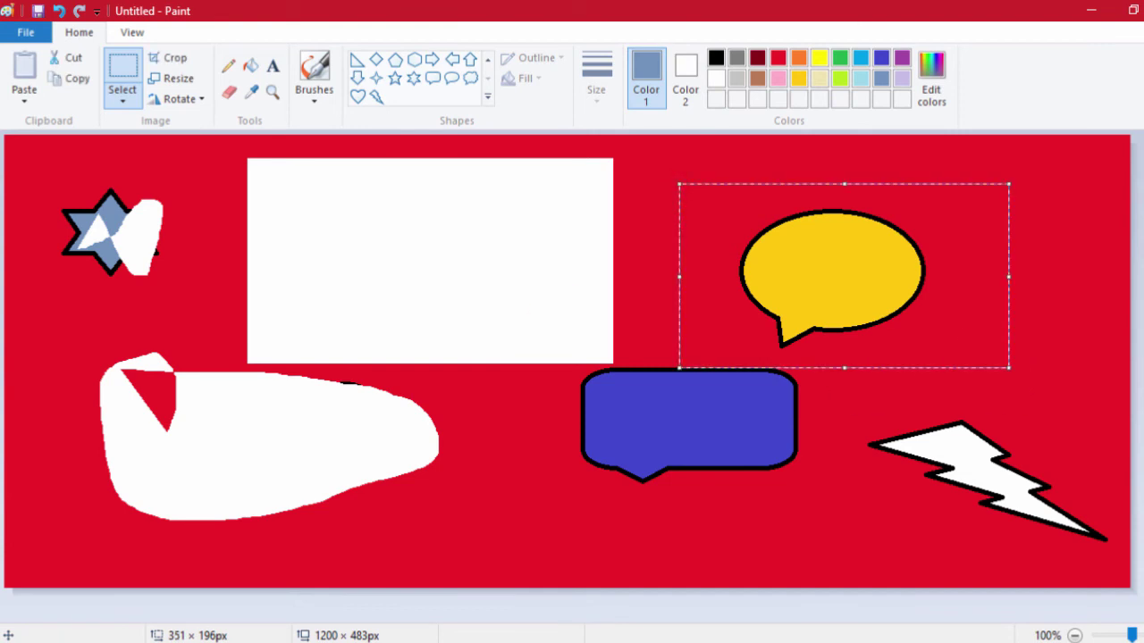
pyautogui.press('Delete')
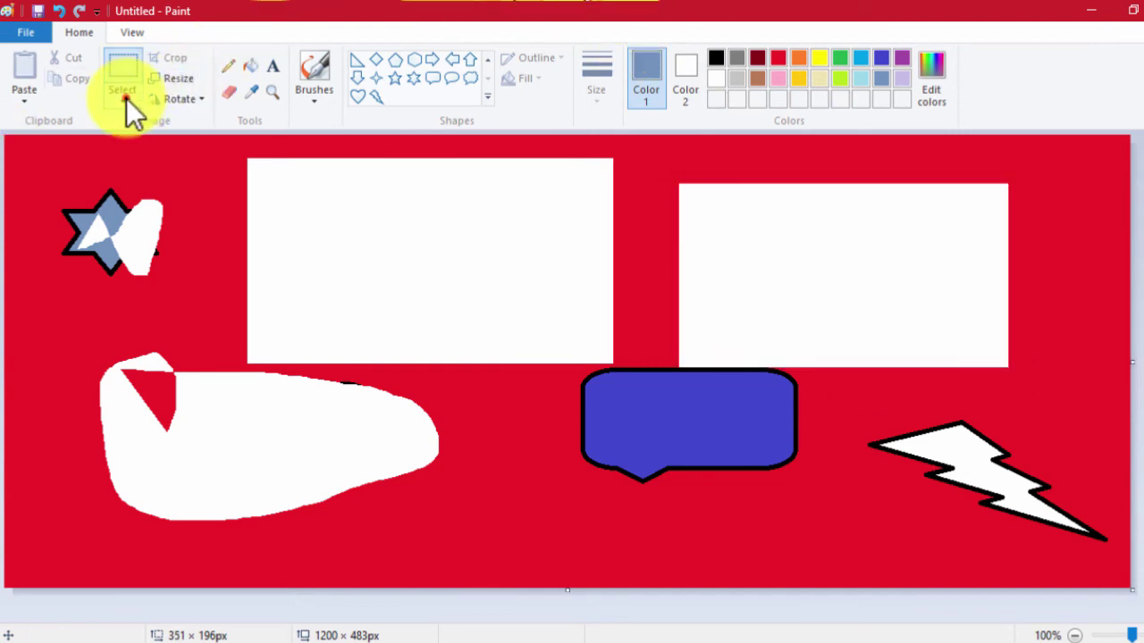
pyautogui.click(125, 101)
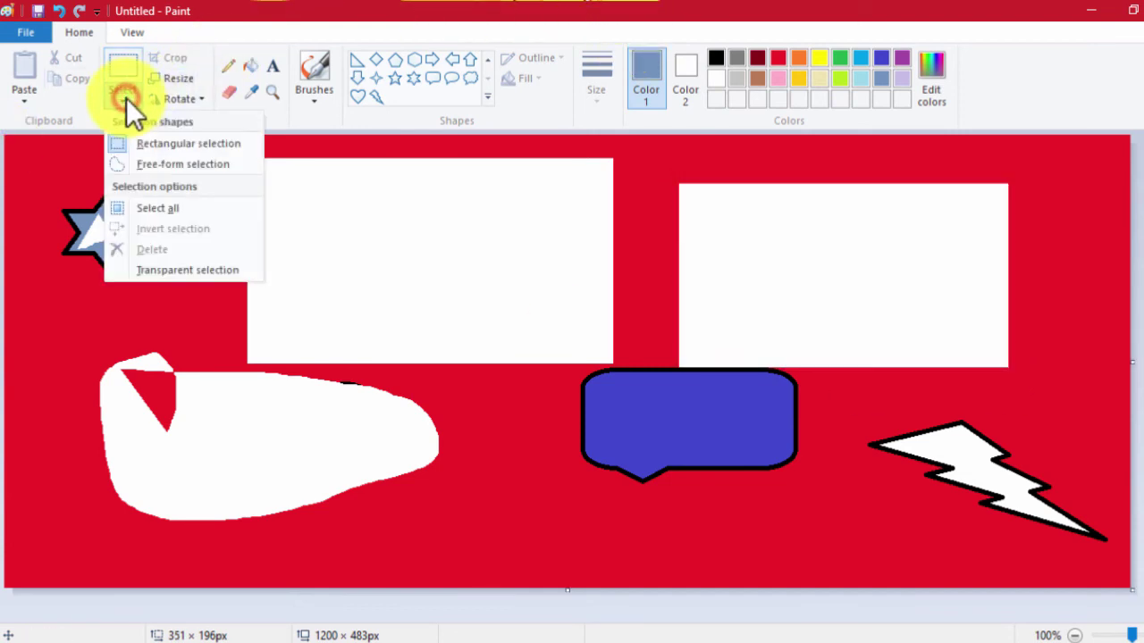
pyautogui.click(169, 211)
# Step: Clear the entire canvas to white and toggle transparent selection
pyautogui.press('Delete')
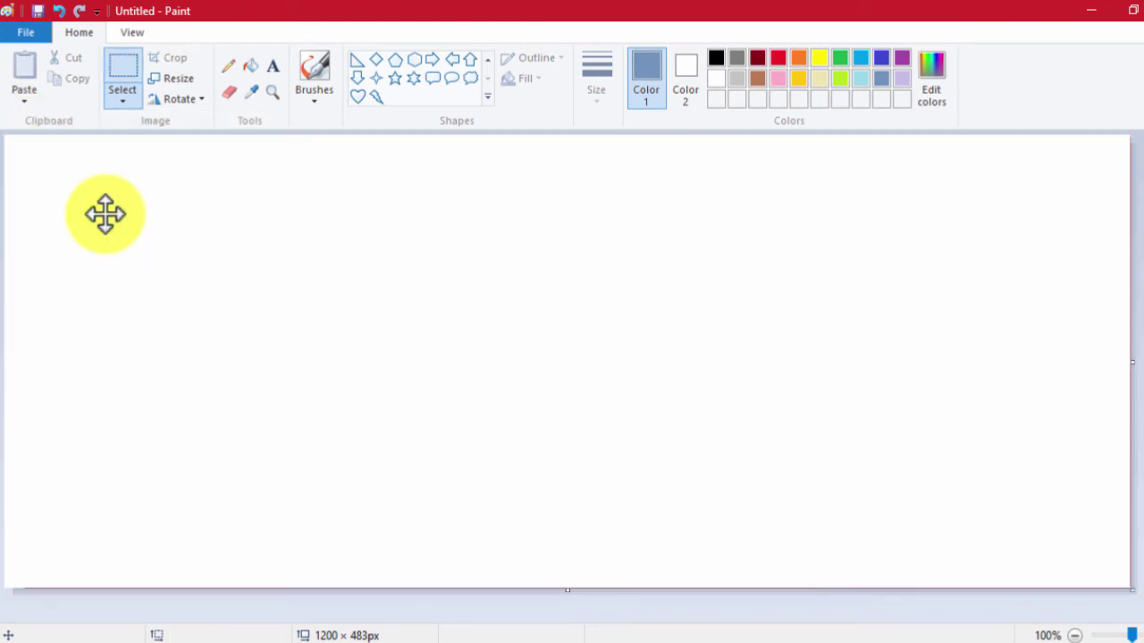
pyautogui.click(132, 105)
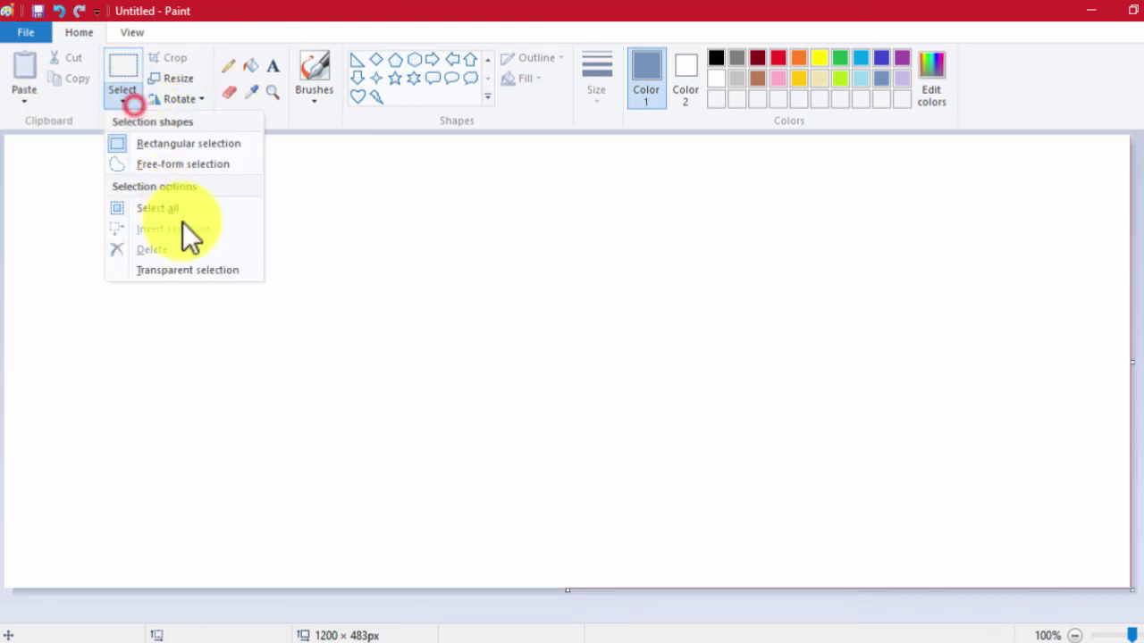
pyautogui.click(200, 272)
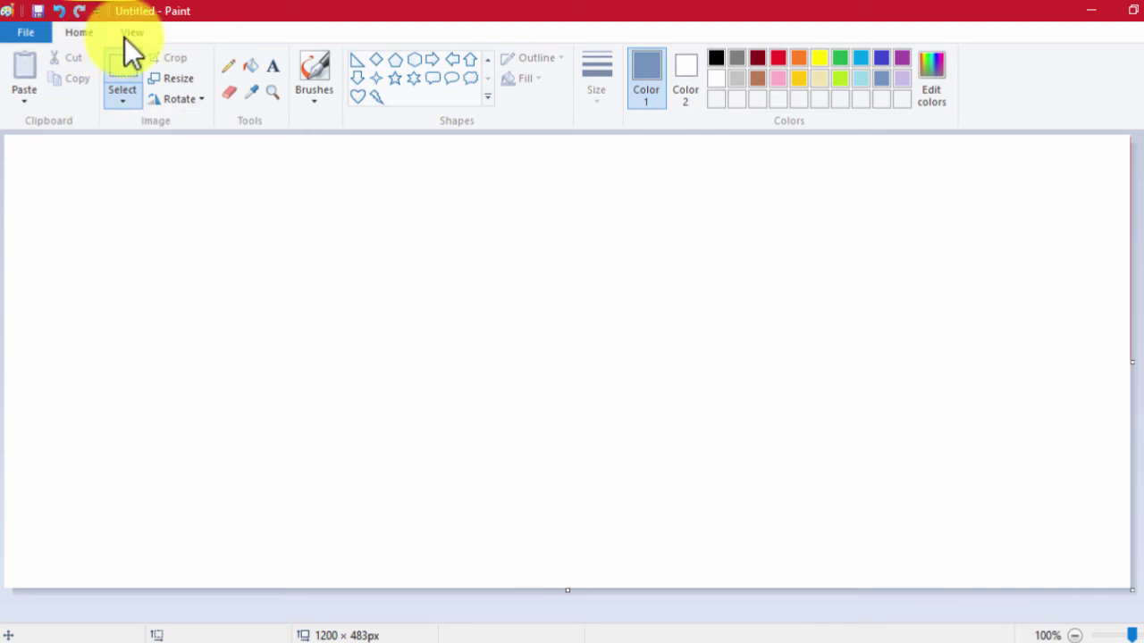
# Step: Draw a large six-point star and make its outline red
pyautogui.click(413, 79)
pyautogui.moveTo(318, 257)
pyautogui.mouseDown()
pyautogui.moveTo(677, 559)
pyautogui.moveTo(829, 532)
pyautogui.mouseUp()
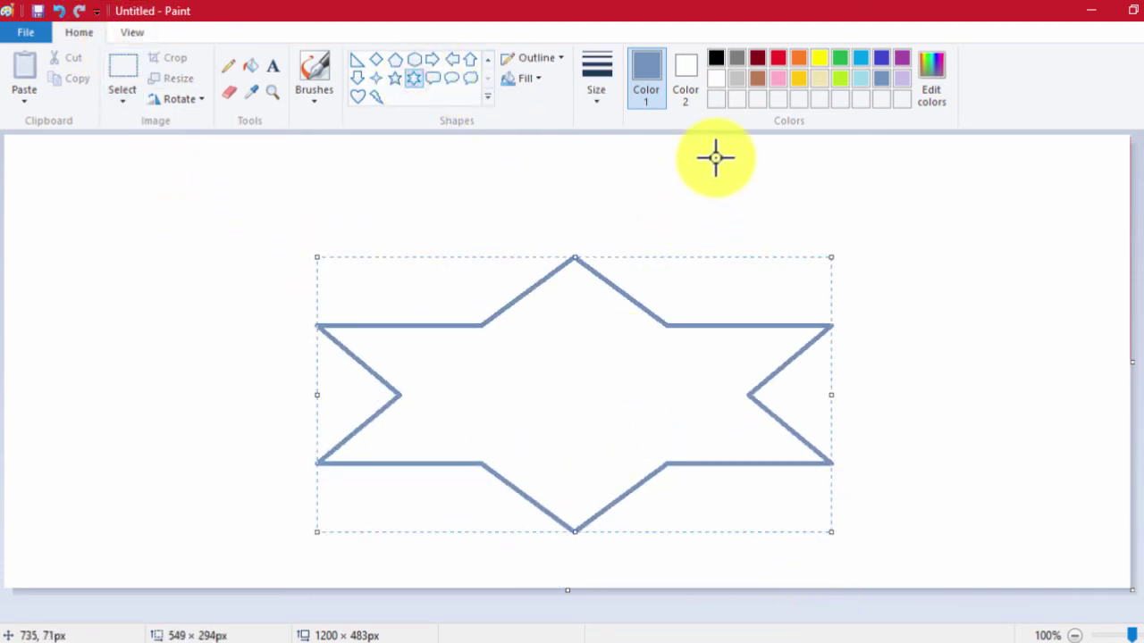
pyautogui.click(777, 60)
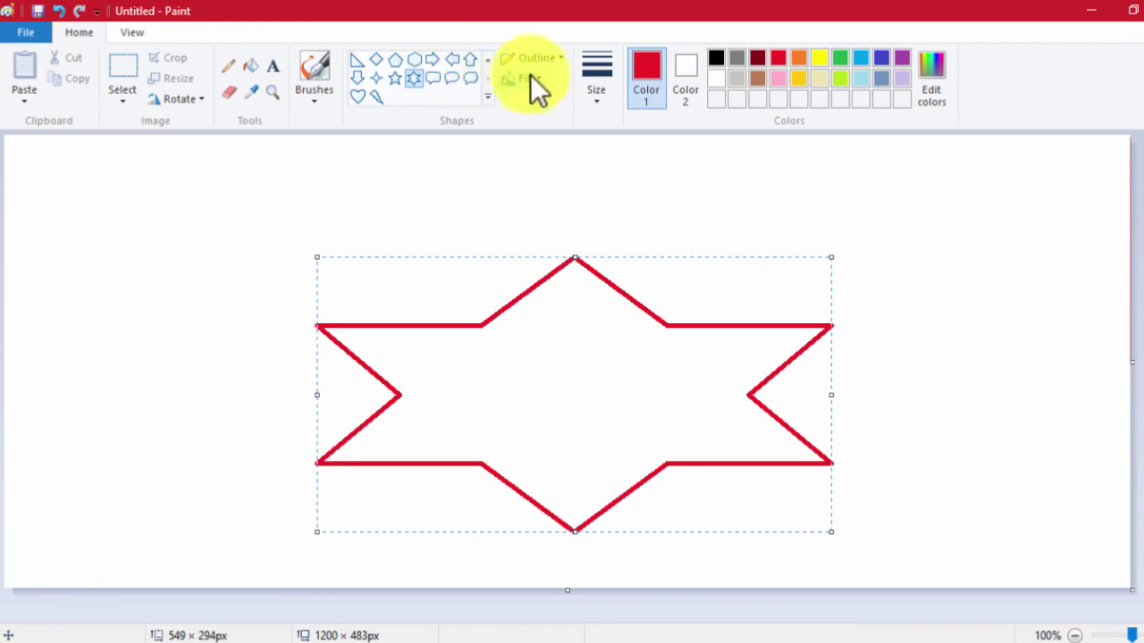
pyautogui.click(558, 58)
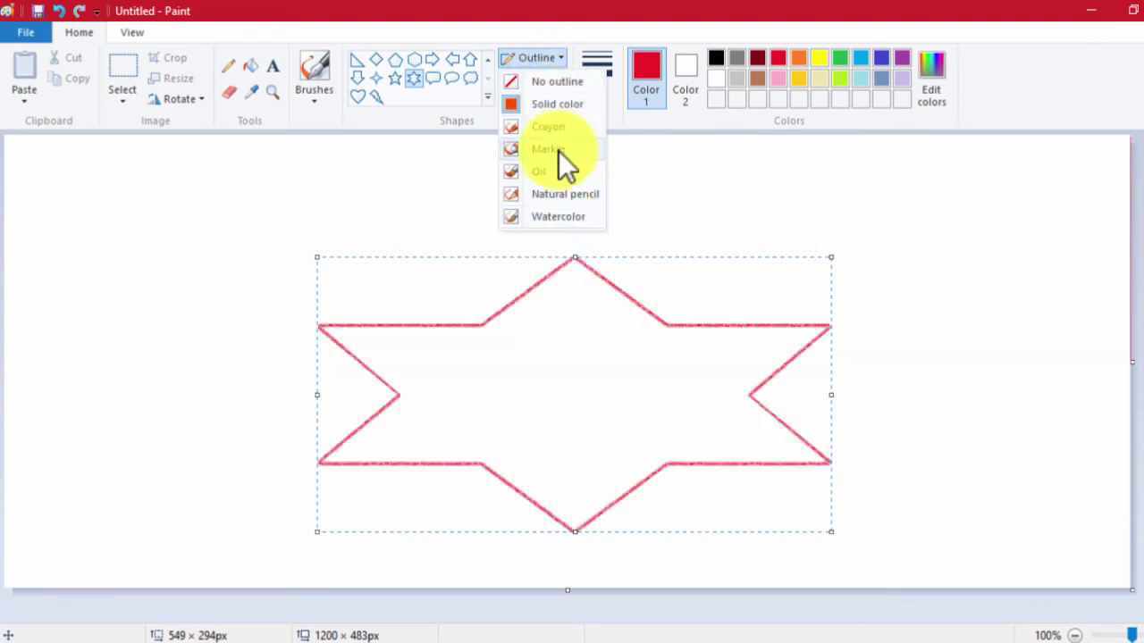
# Step: Give the star a natural pencil outline and fill its interior solid black
pyautogui.click(561, 196)
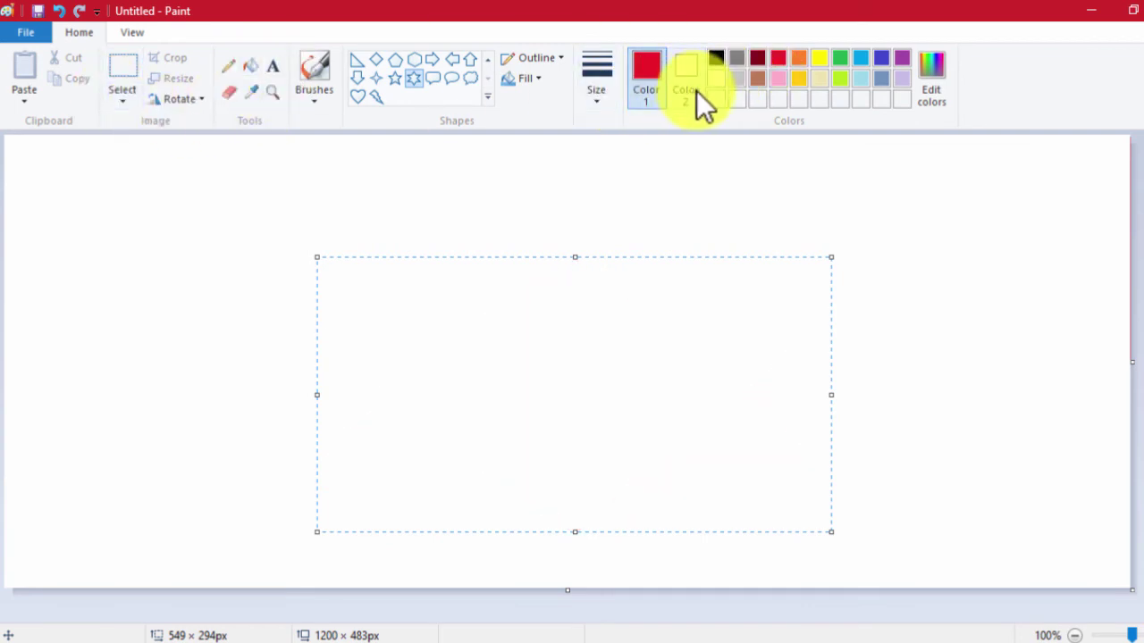
pyautogui.click(255, 70)
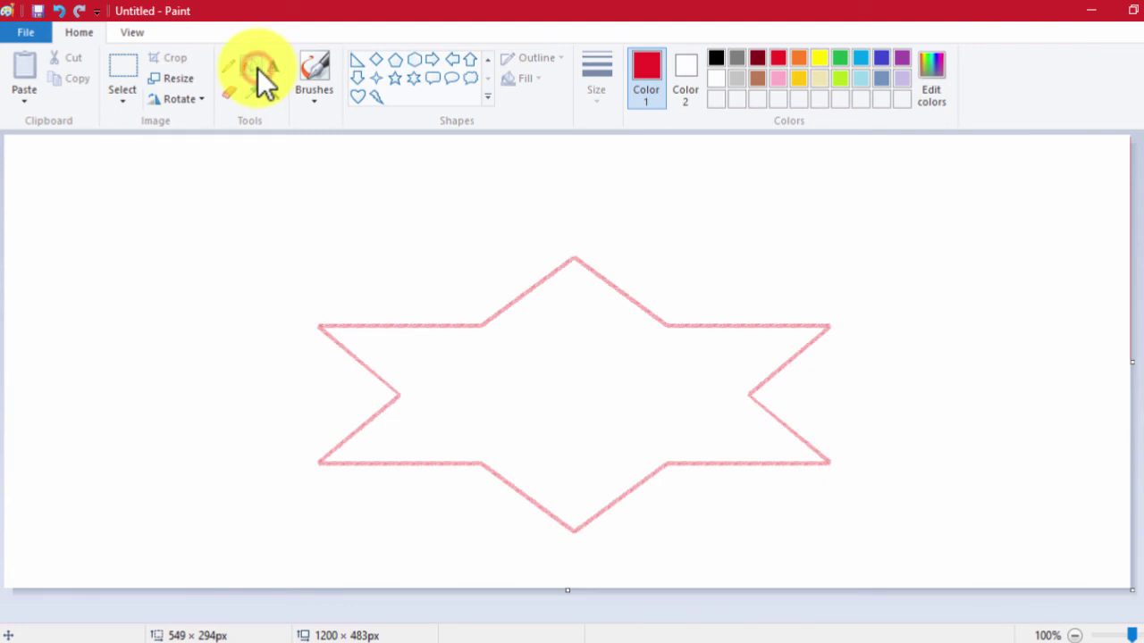
pyautogui.click(796, 79)
pyautogui.click(797, 59)
pyautogui.click(626, 353)
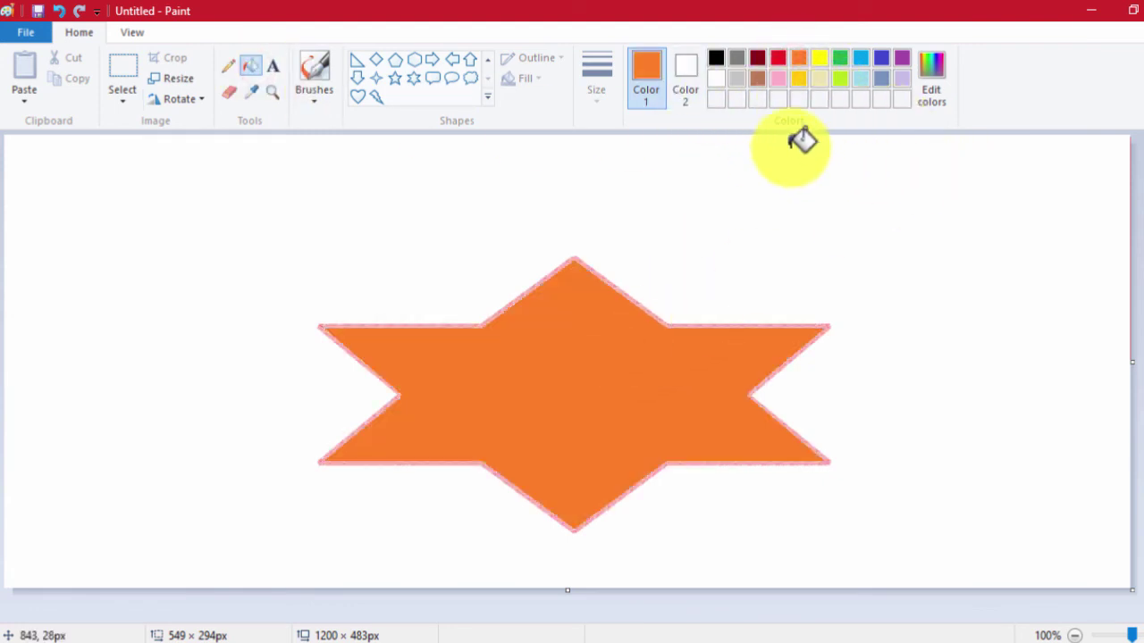
pyautogui.click(715, 59)
pyautogui.click(604, 395)
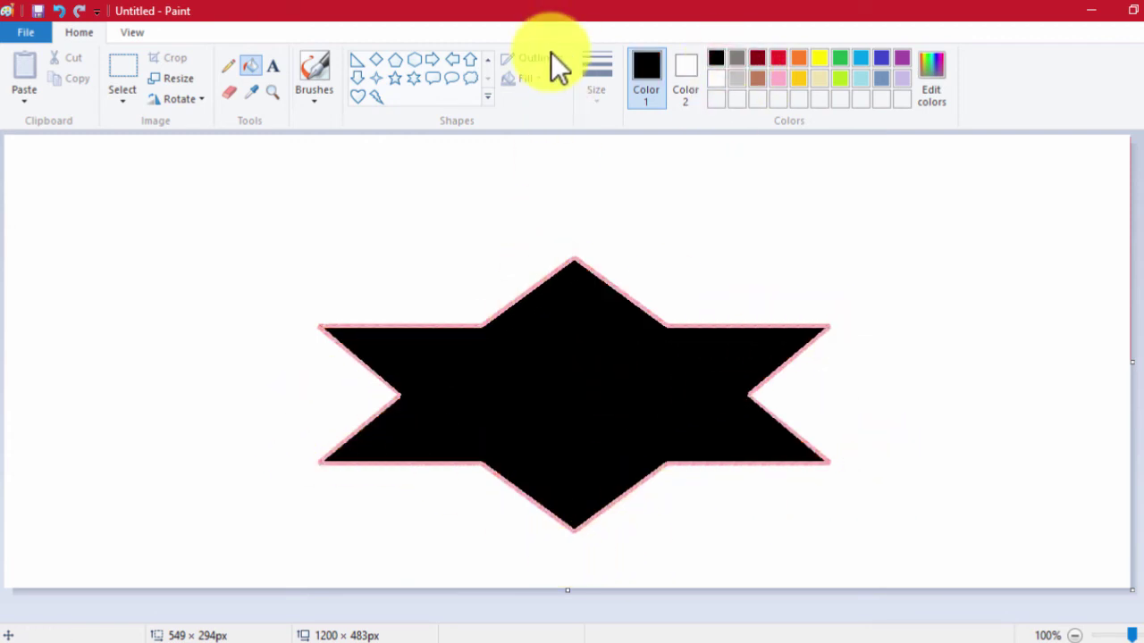
# Step: Draw a pentagon left of the star with a marker outline
pyautogui.click(394, 59)
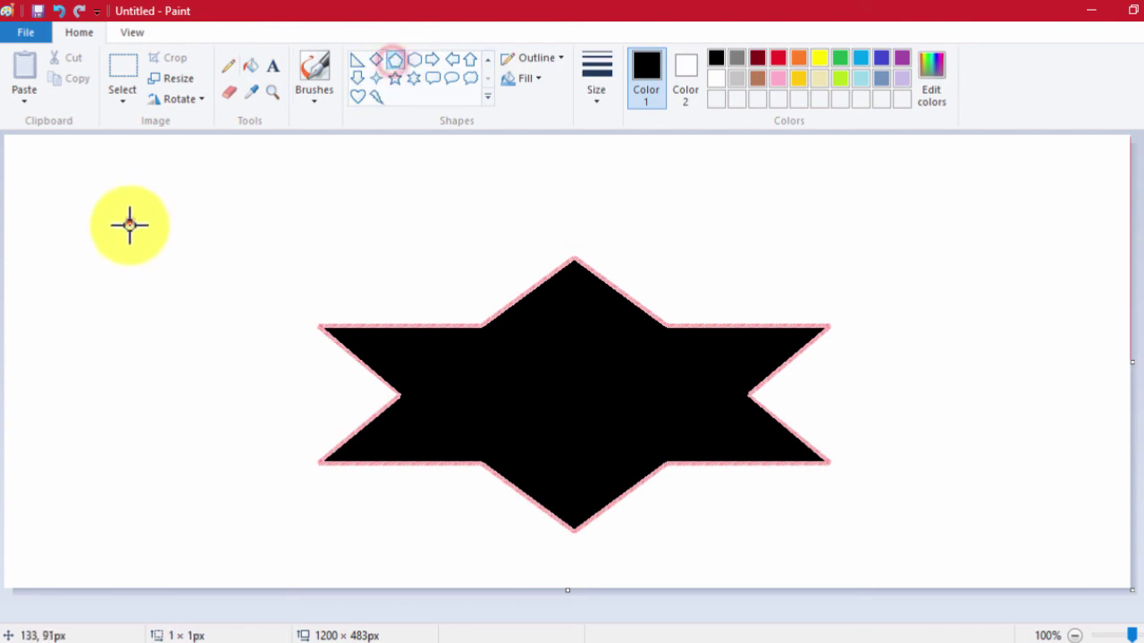
pyautogui.moveTo(129, 220); pyautogui.dragTo(267, 390)
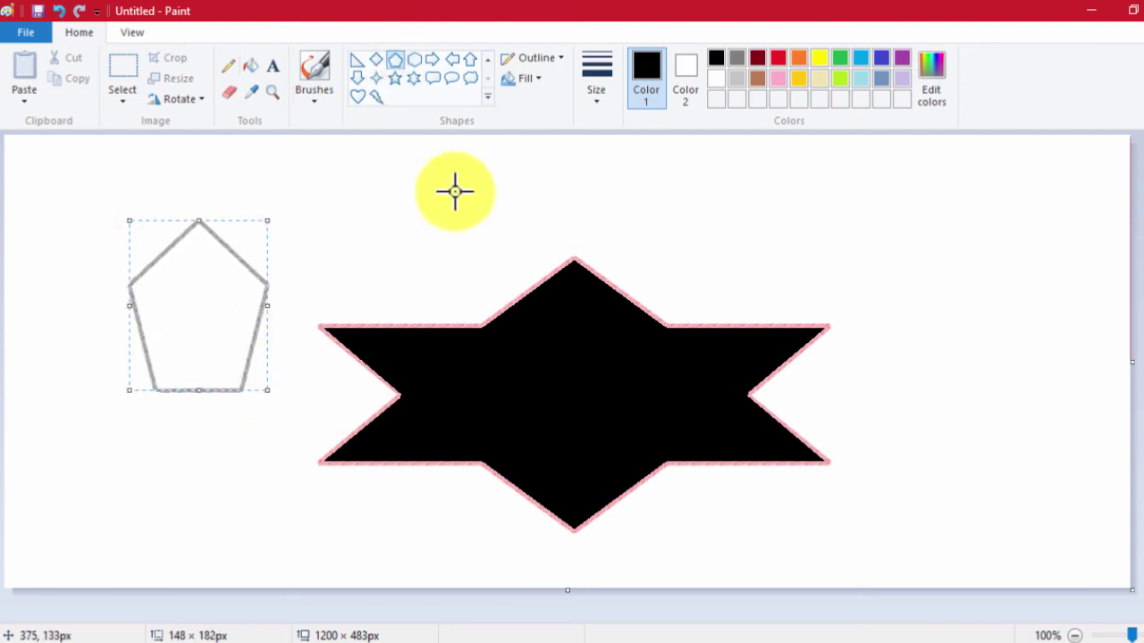
pyautogui.click(559, 57)
pyautogui.click(579, 150)
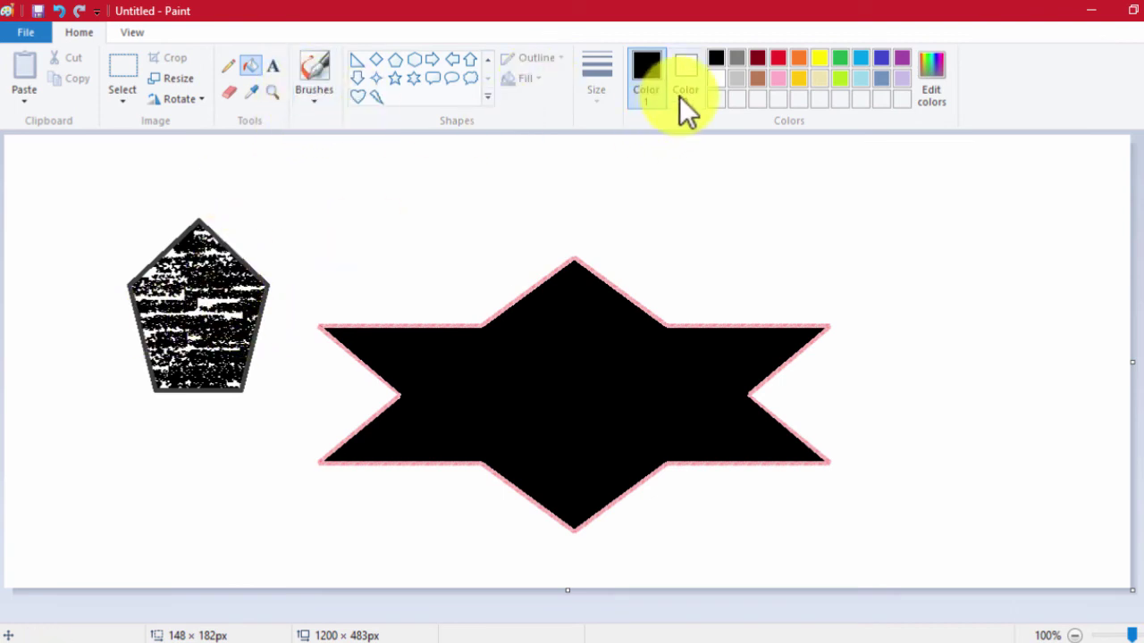
# Step: Draw a larger pentagon right of the star with an orange fill colour
pyautogui.click(396, 59)
pyautogui.moveTo(901, 175)
pyautogui.mouseDown()
pyautogui.moveTo(1055, 409)
pyautogui.moveTo(1091, 428)
pyautogui.mouseUp()
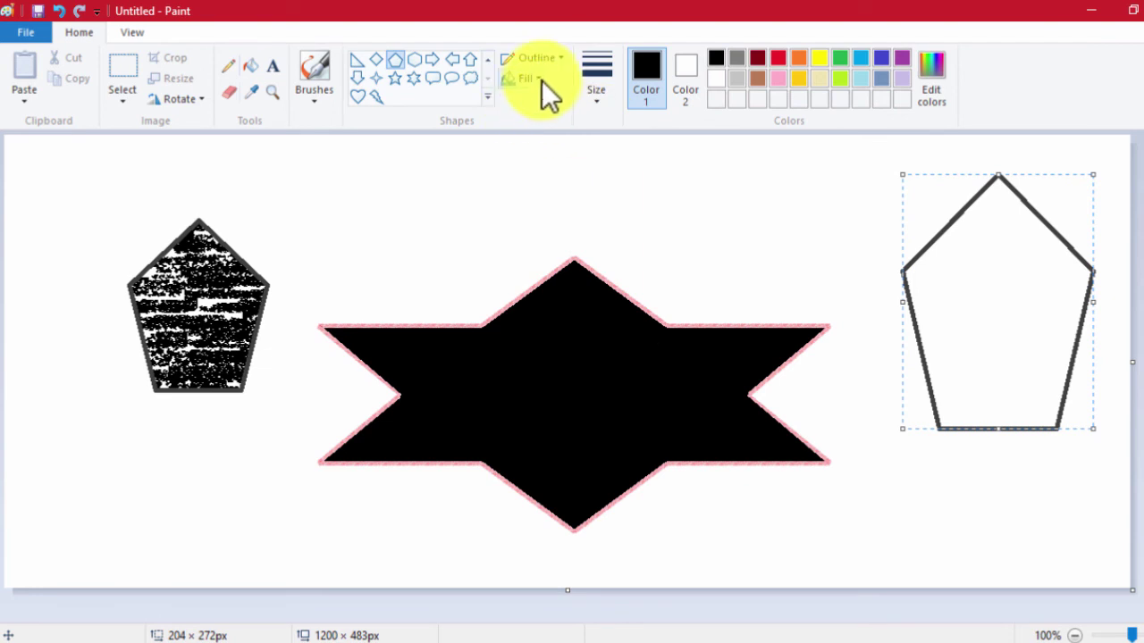
pyautogui.click(686, 76)
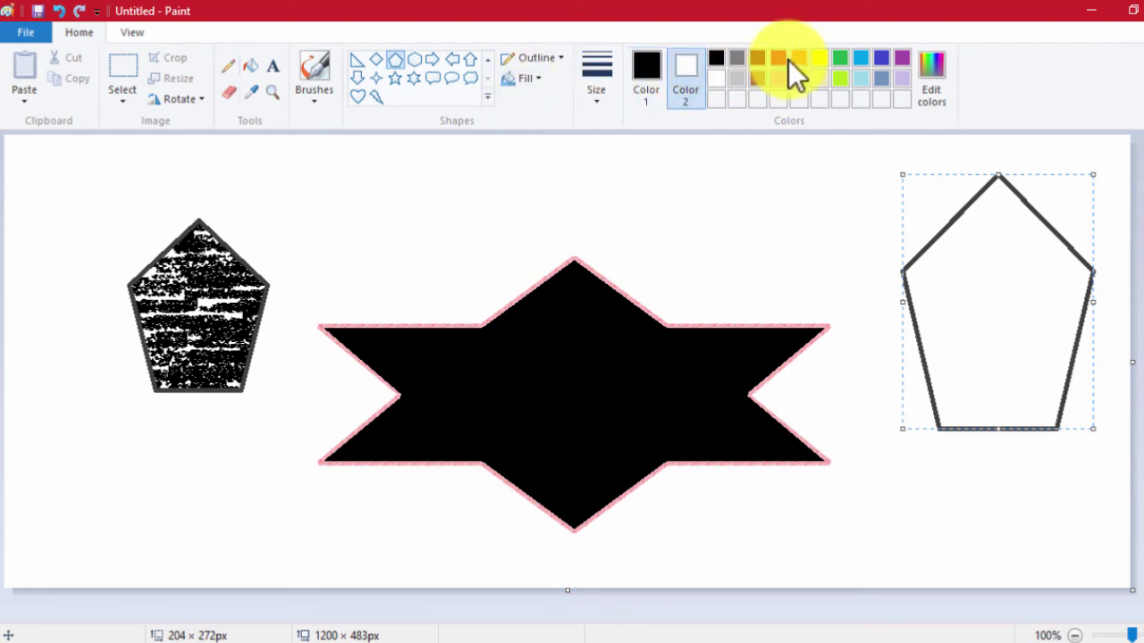
pyautogui.click(777, 80)
pyautogui.click(796, 60)
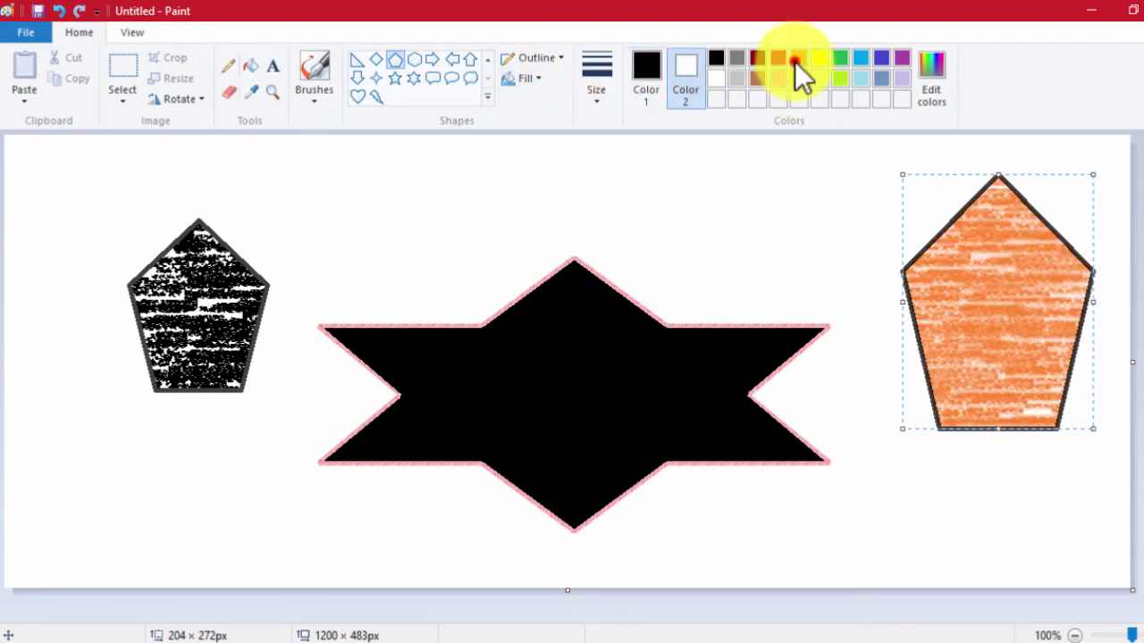
# Step: Give the right pentagon a pink crayon-textured fill
pyautogui.click(529, 78)
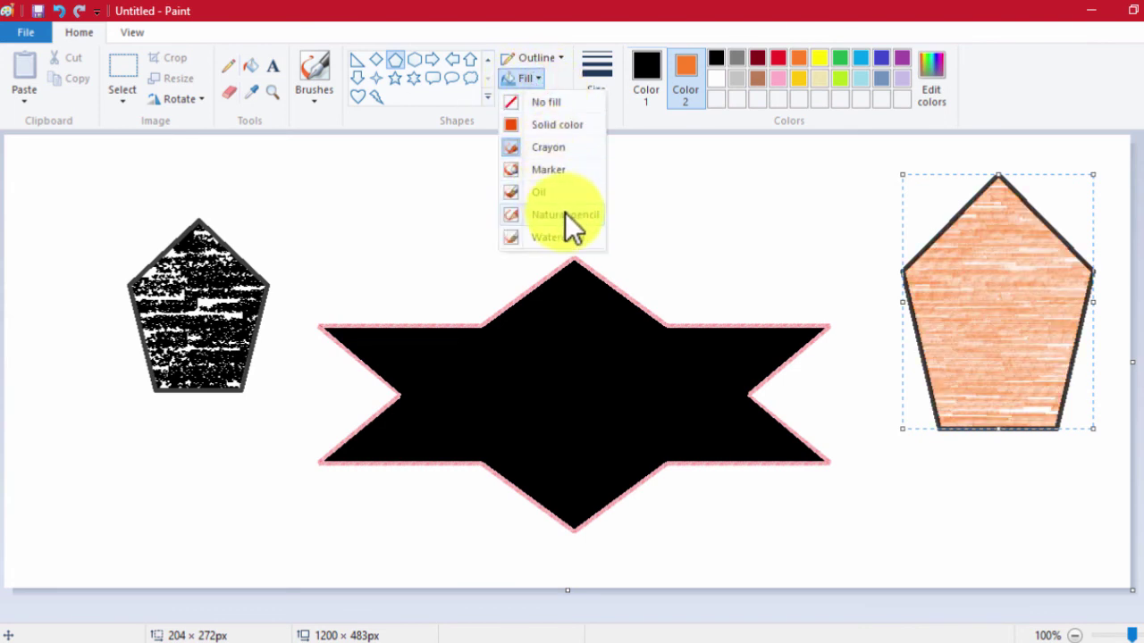
pyautogui.click(559, 71)
pyautogui.click(559, 57)
pyautogui.click(559, 57)
pyautogui.click(534, 78)
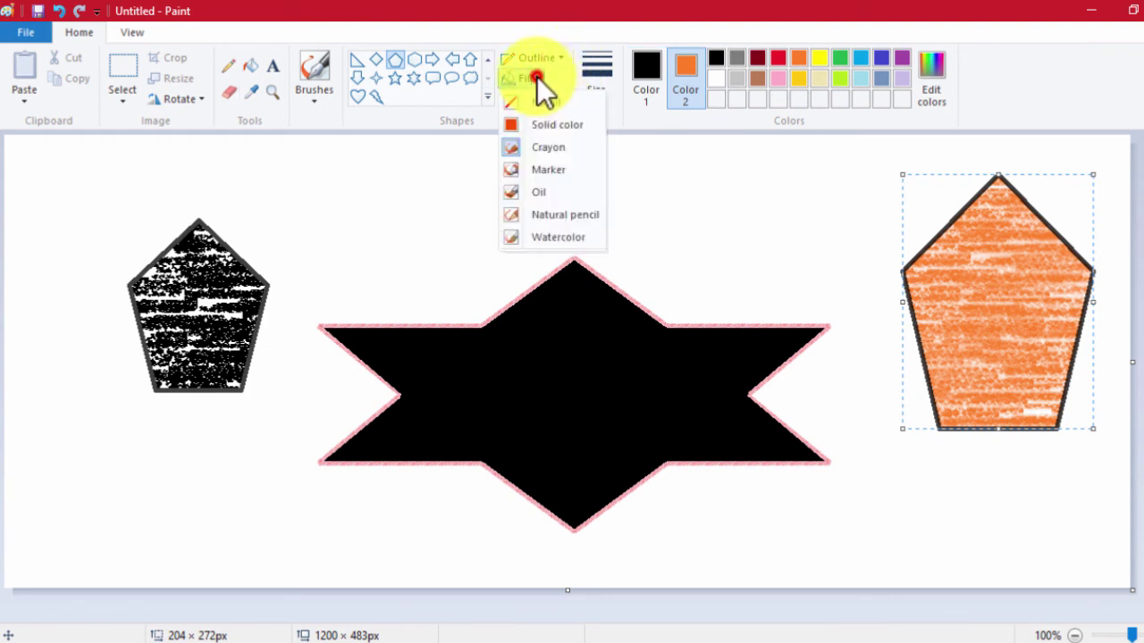
pyautogui.click(548, 77)
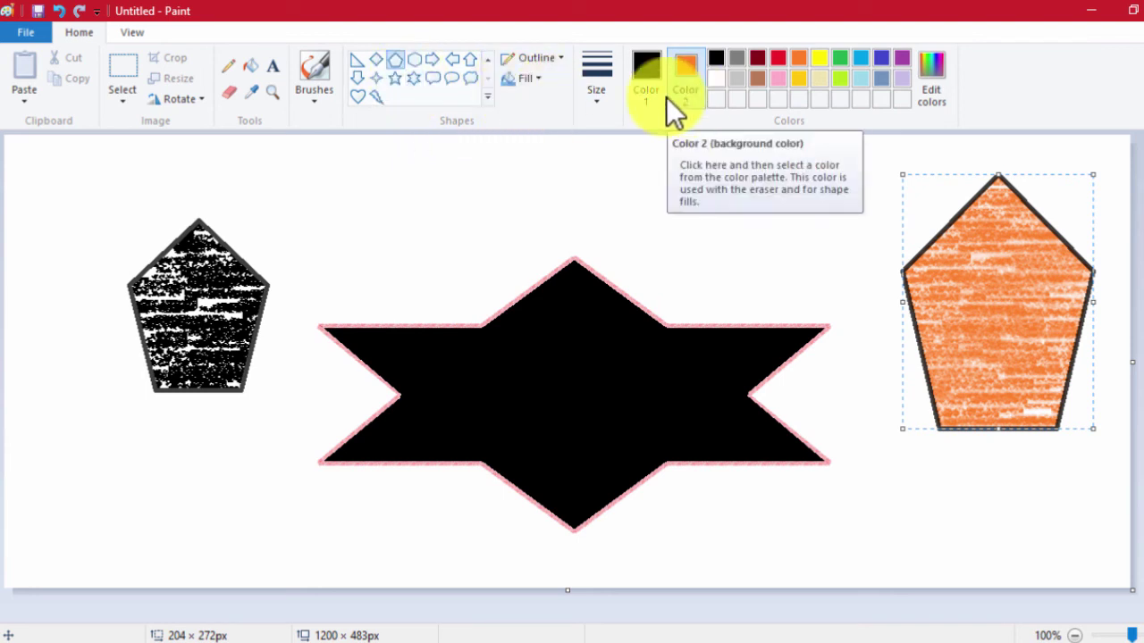
pyautogui.click(543, 80)
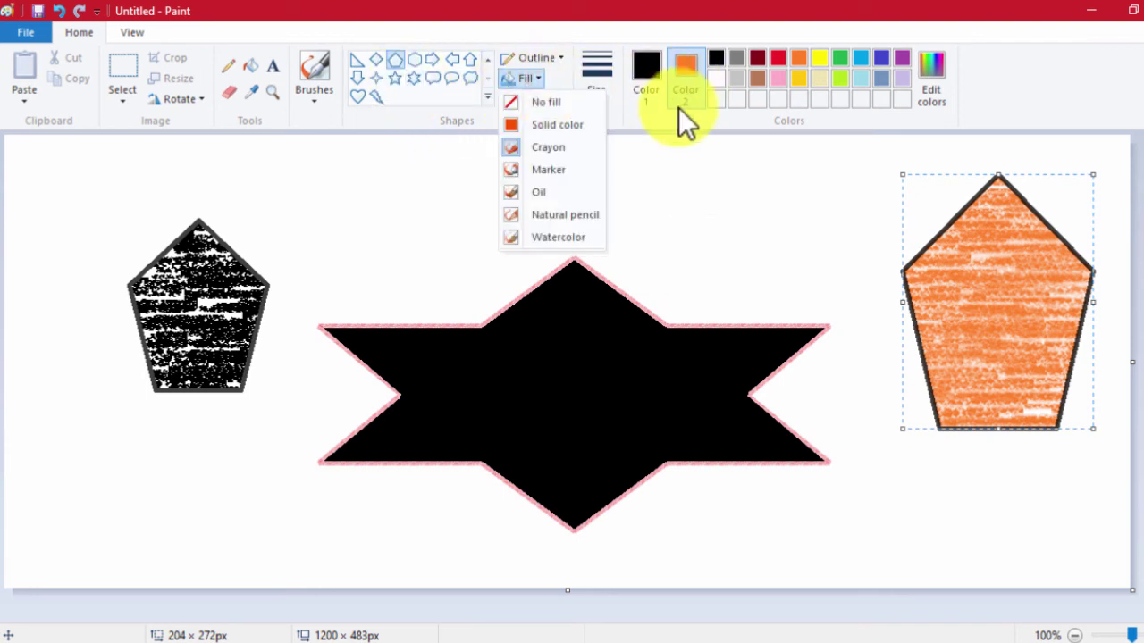
pyautogui.click(776, 79)
pyautogui.click(528, 80)
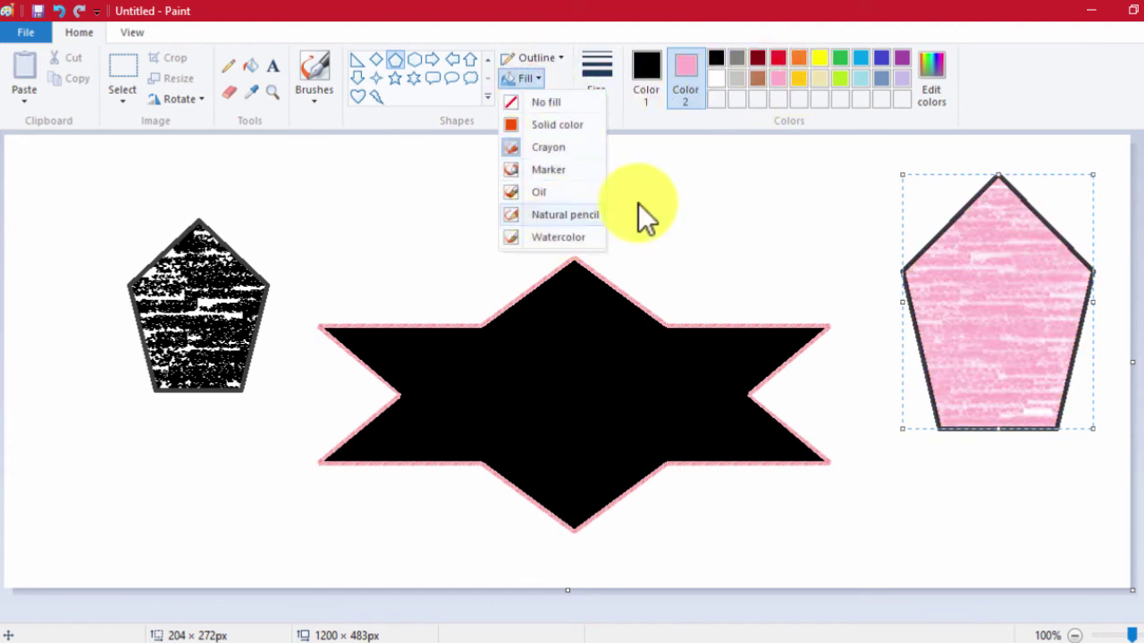
pyautogui.click(745, 187)
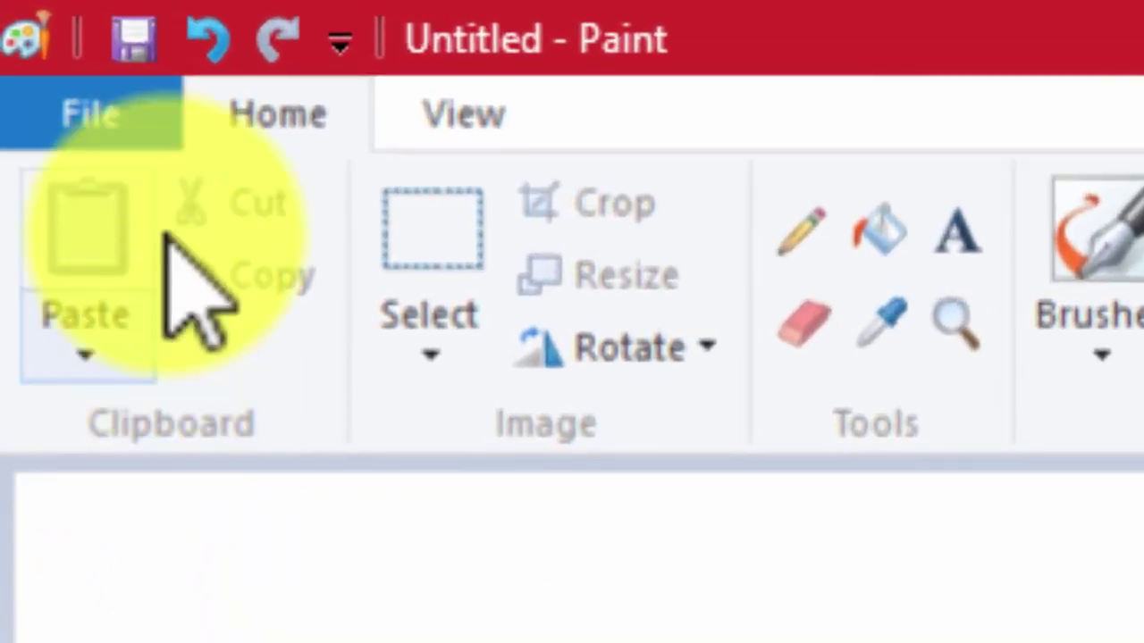
# Step: Save the picture as JPEG 'myfile1' in the Desktop folder
pyautogui.click(121, 105)
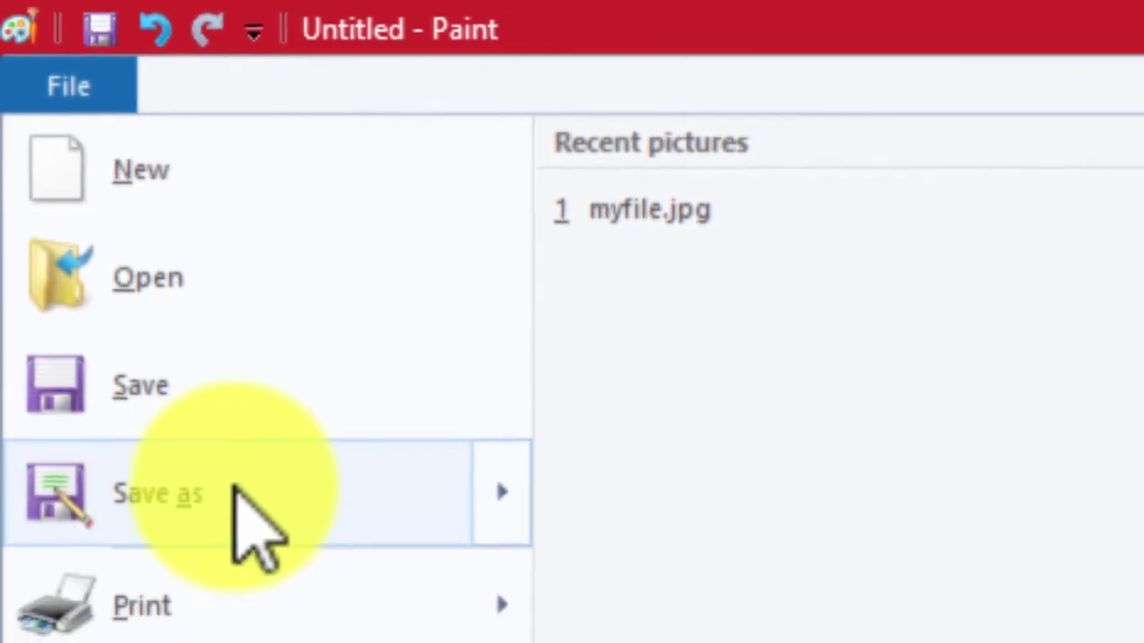
pyautogui.moveTo(287, 588)
pyautogui.click(773, 350)
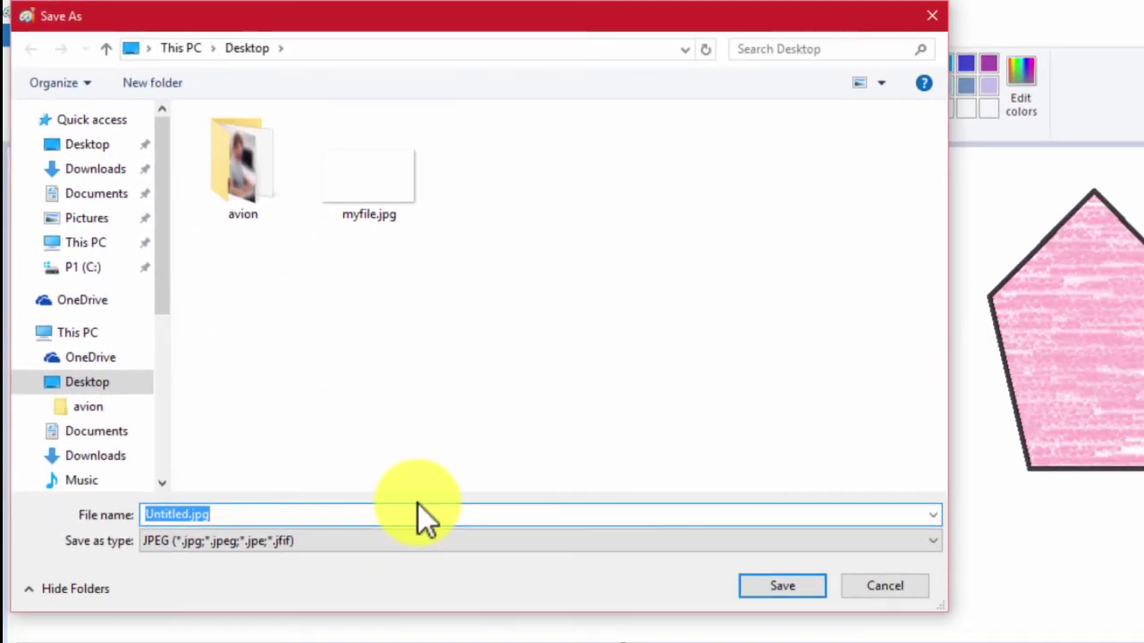
pyautogui.write('myfi')
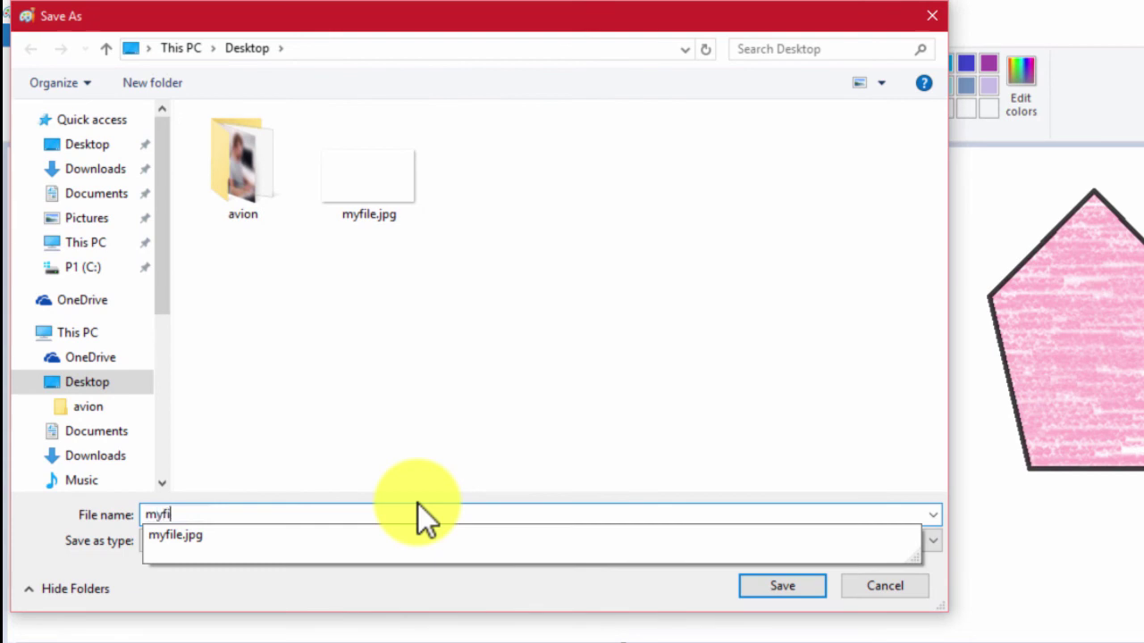
pyautogui.write('le1')
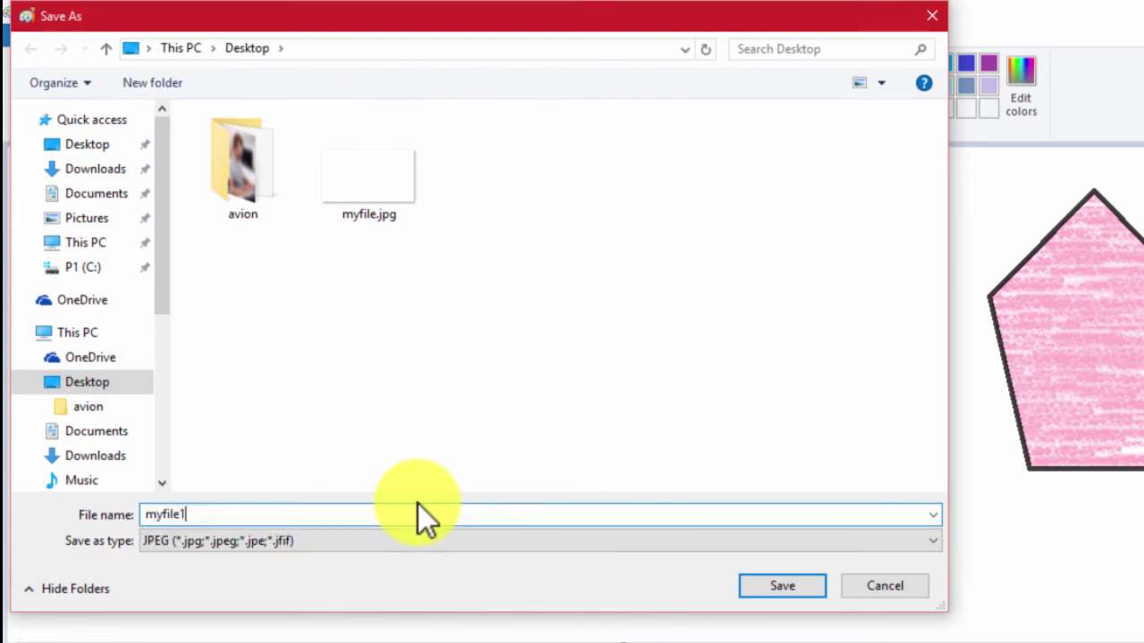
pyautogui.click(804, 591)
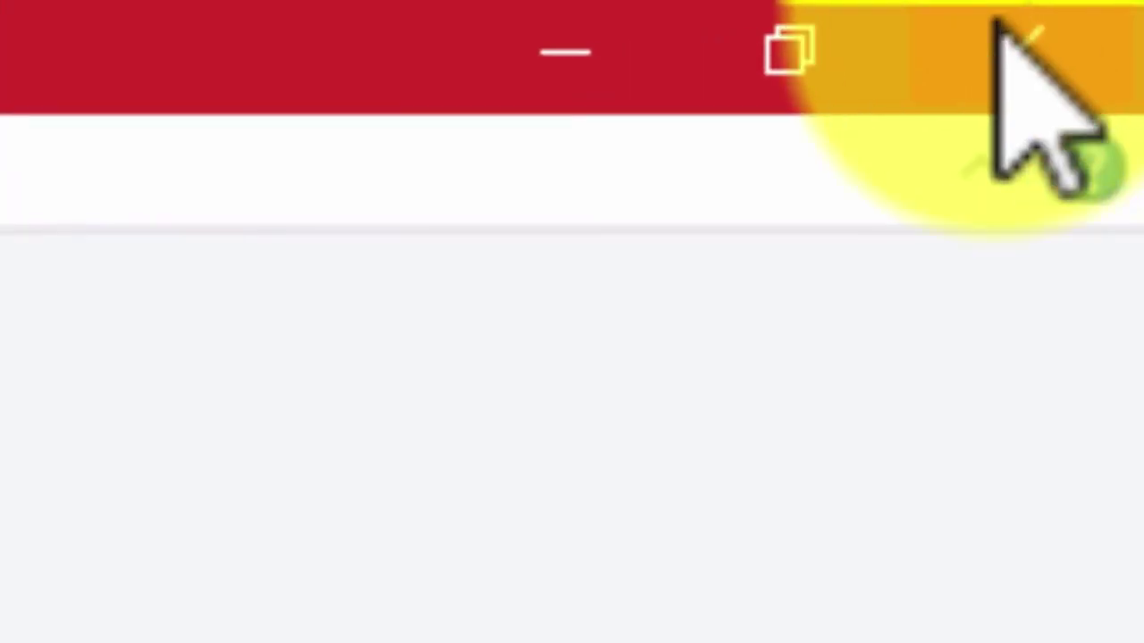
# Step: Close Paint and relaunch it with mspaint from the Run prompt
pyautogui.click(1029, 39)
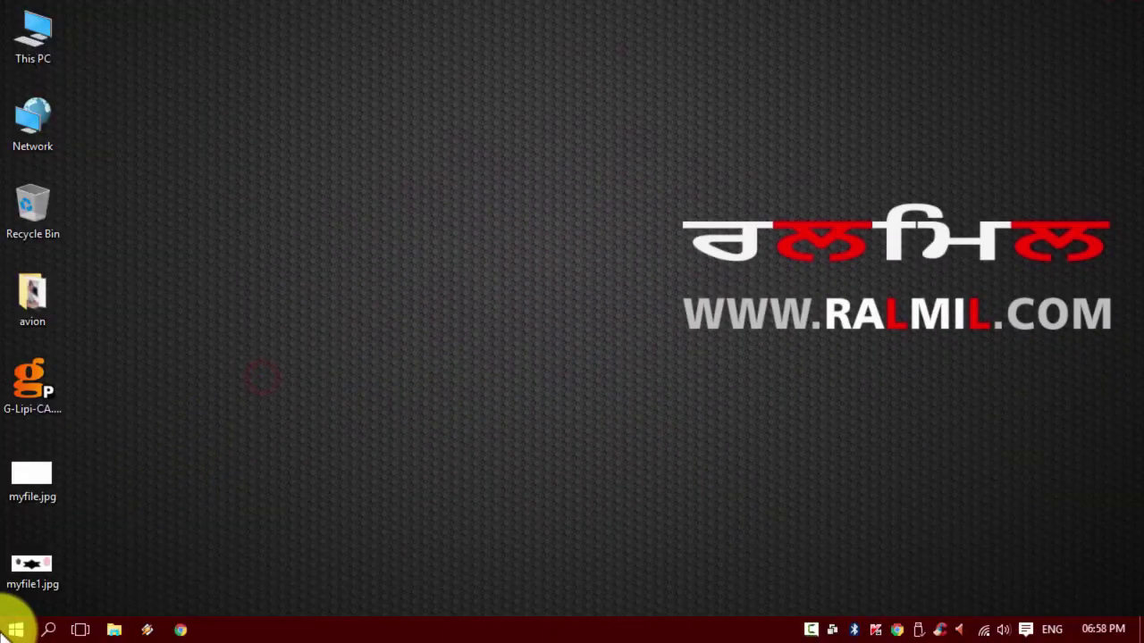
pyautogui.click(16, 630)
pyautogui.click(372, 555)
pyautogui.click(152, 578)
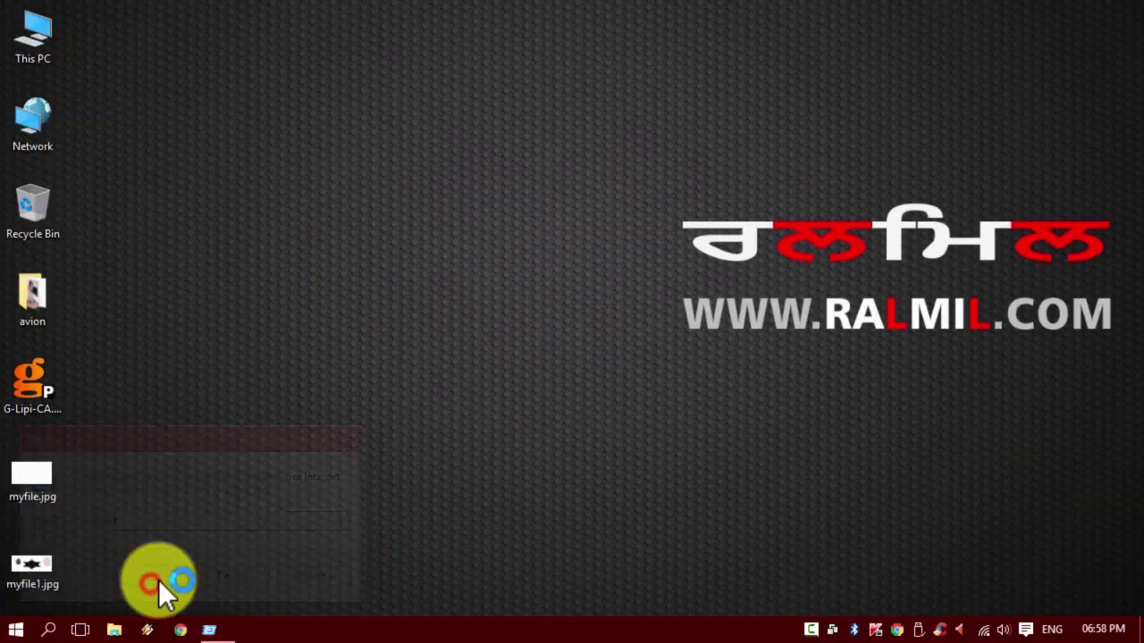
# Step: Sketch two crossing black strokes, then close the unsaved drawing
pyautogui.moveTo(434, 207); pyautogui.dragTo(702, 351)
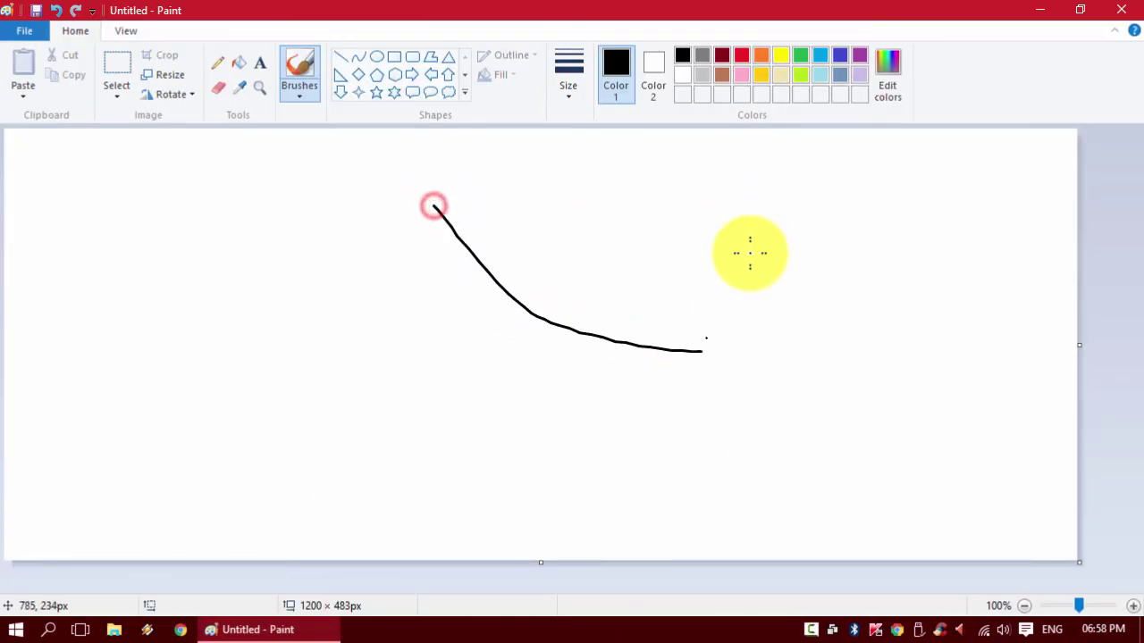
pyautogui.moveTo(753, 241); pyautogui.dragTo(211, 417)
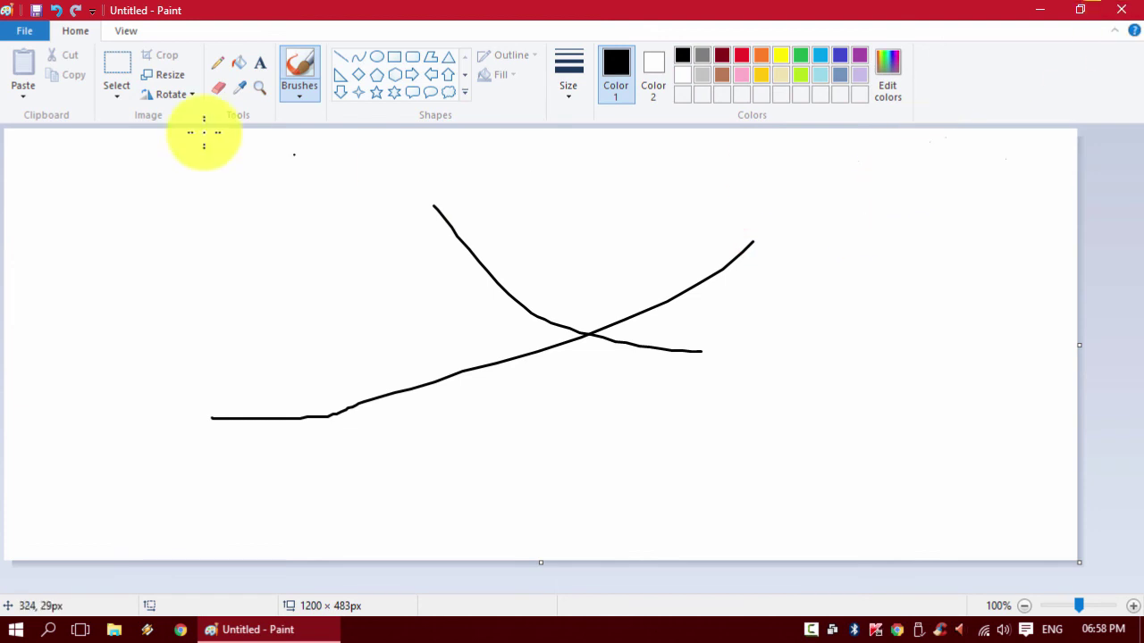
pyautogui.click(1127, 10)
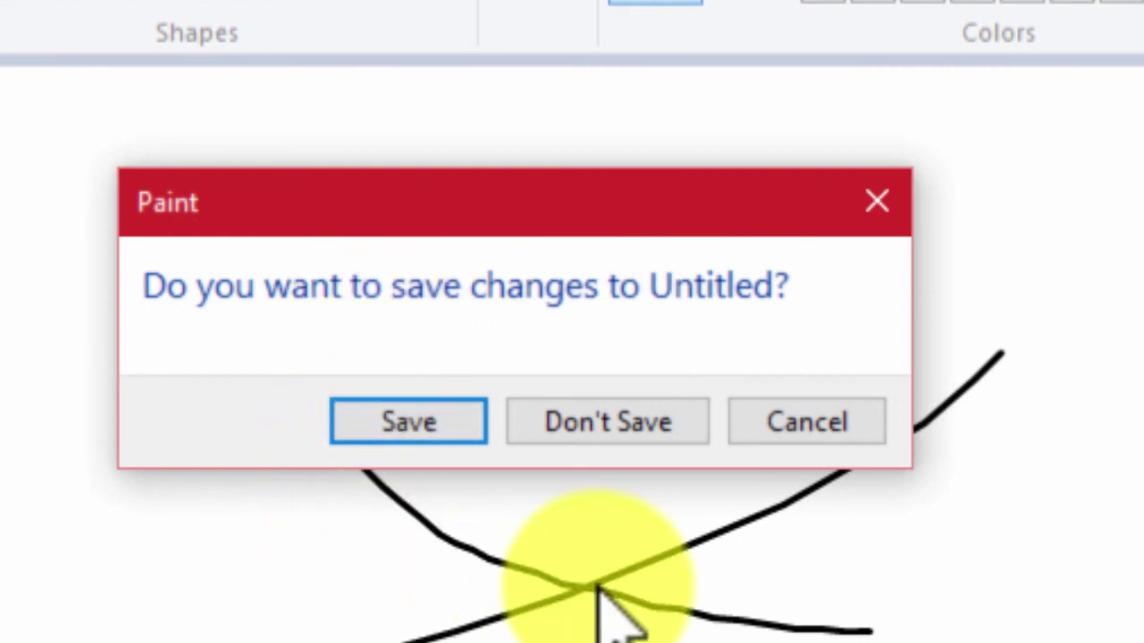
# Step: Cancel the Save As dialog and close Paint without saving the sketch
pyautogui.click(435, 437)
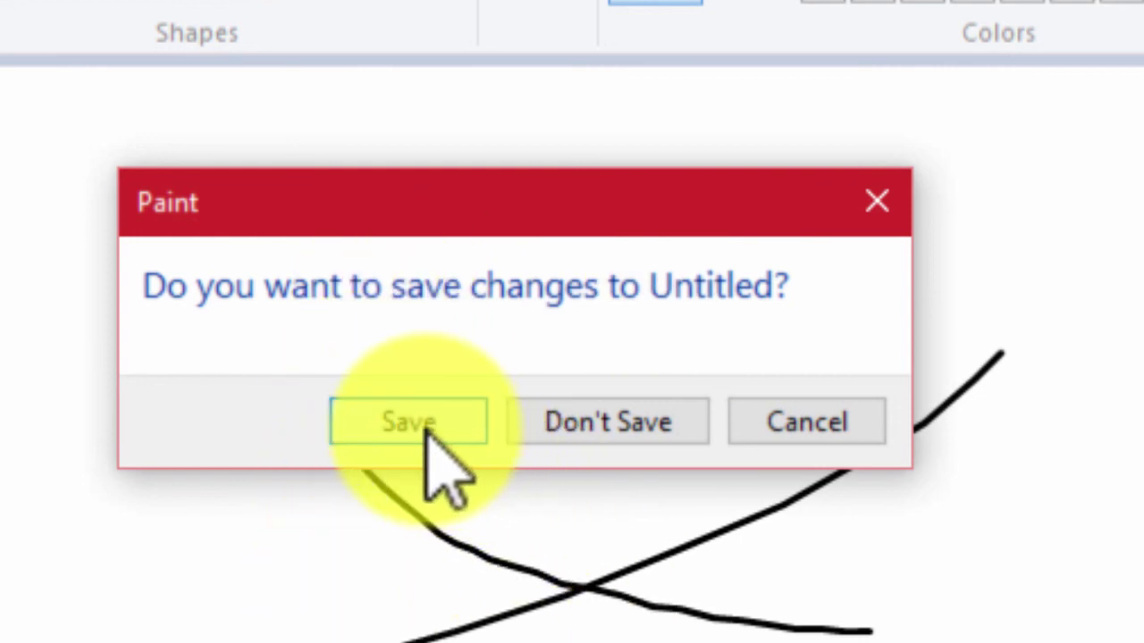
pyautogui.click(425, 439)
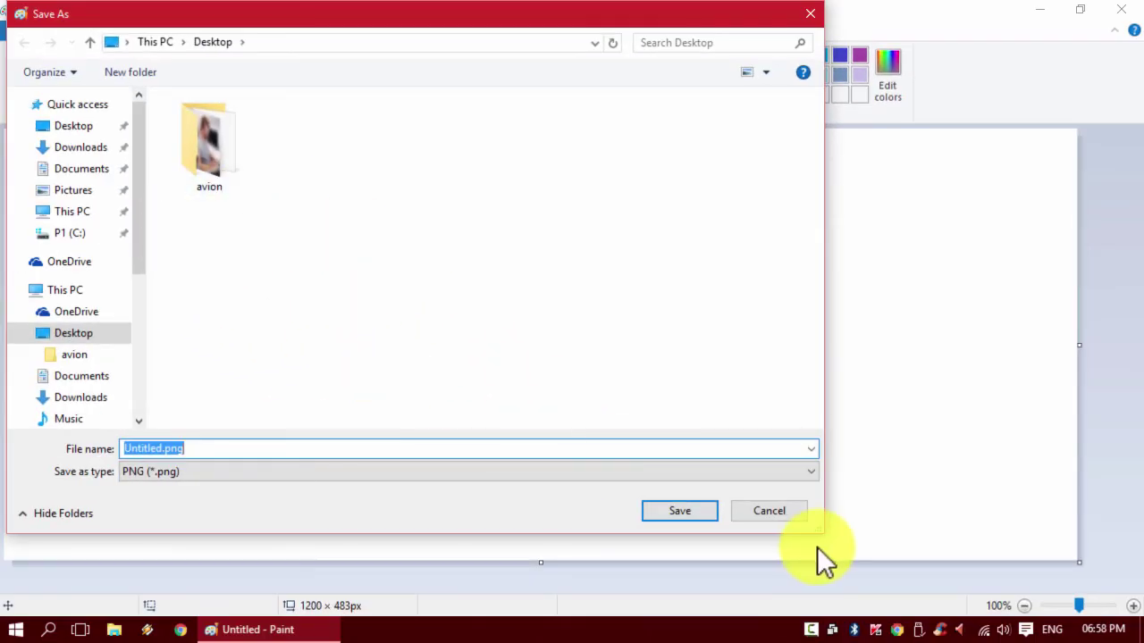
pyautogui.click(771, 507)
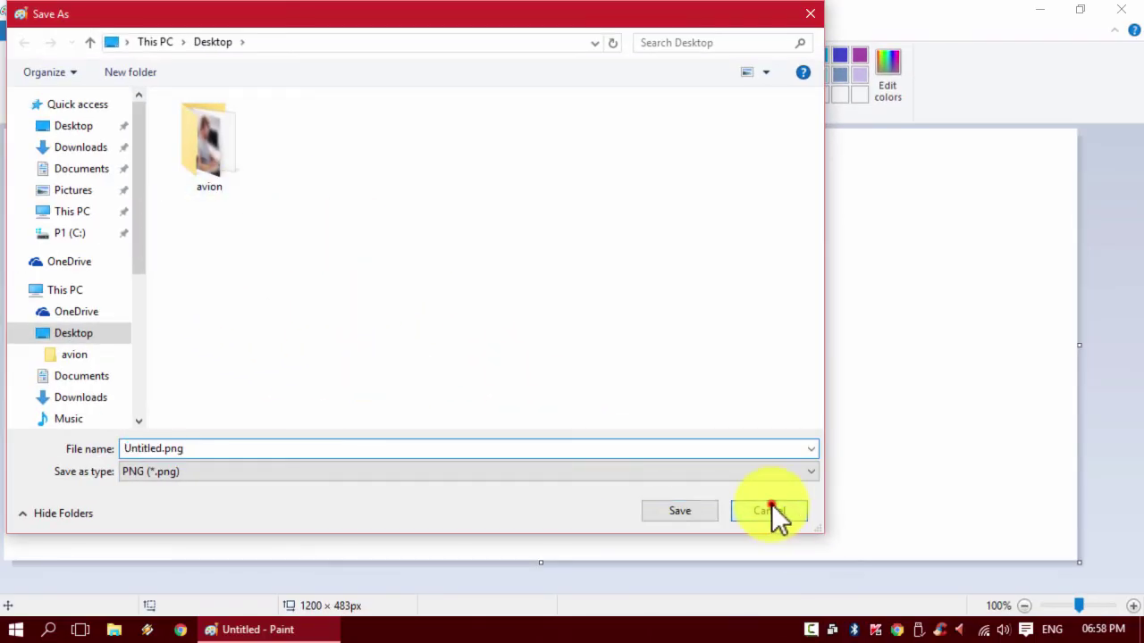
pyautogui.click(1121, 9)
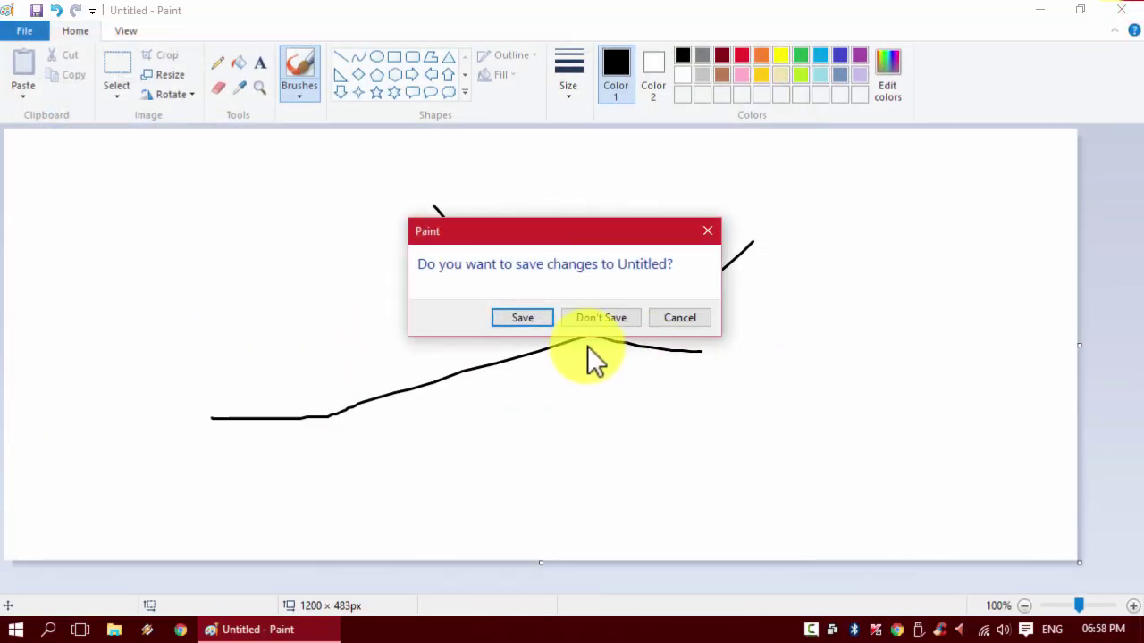
pyautogui.click(598, 317)
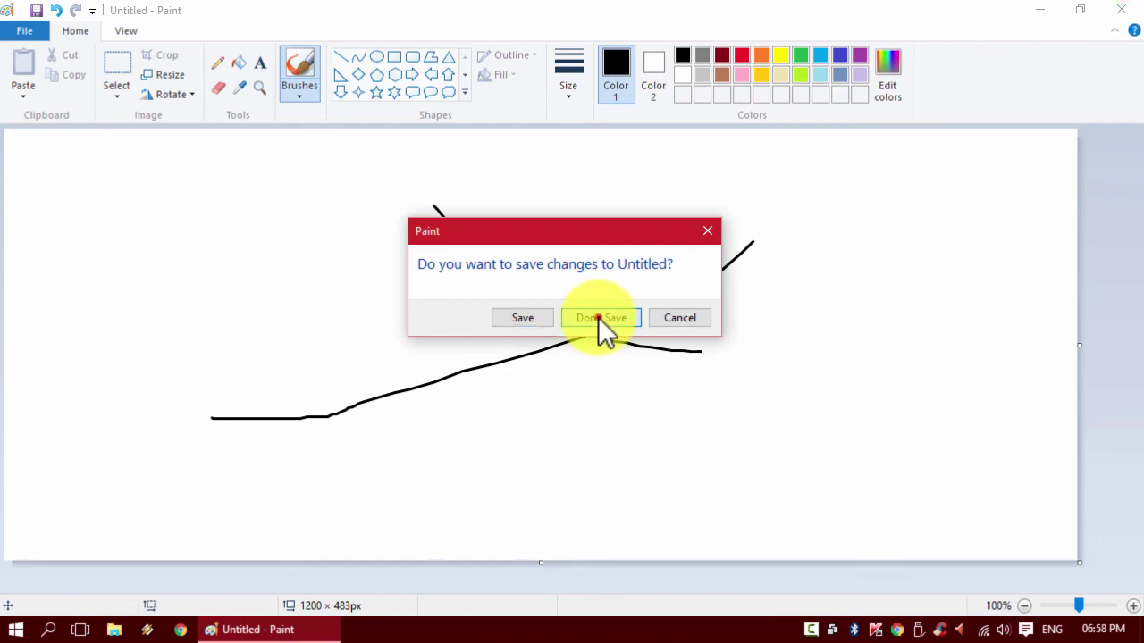
# Step: Relaunch mspaint via Run, draw a freehand outline, and cancel closing to keep it
pyautogui.click(15, 629)
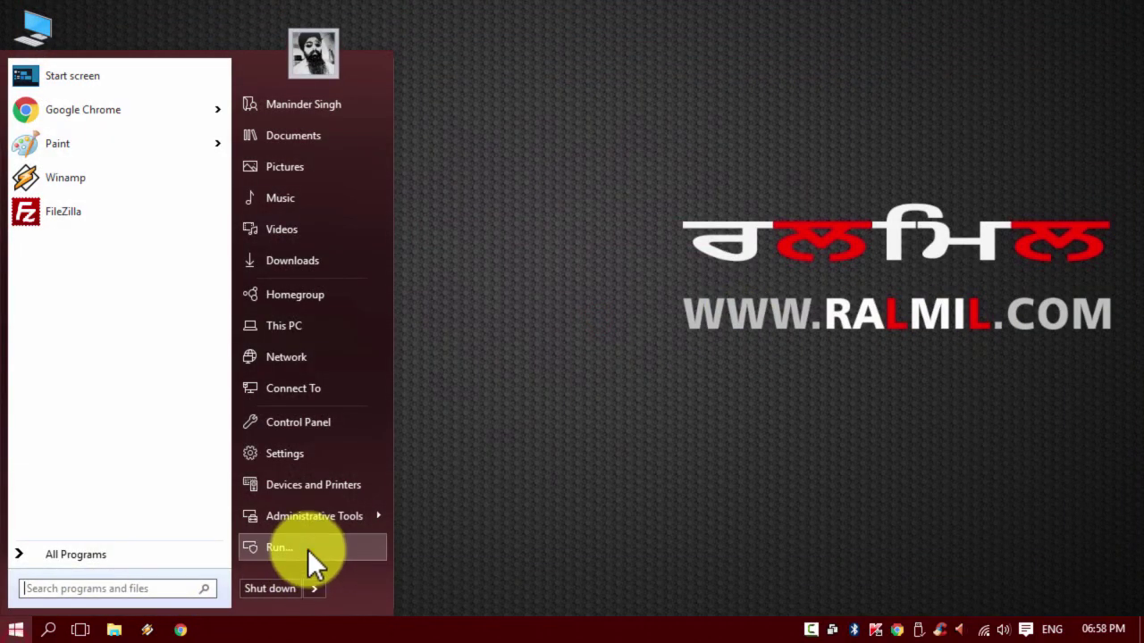
pyautogui.click(307, 550)
pyautogui.click(175, 578)
pyautogui.moveTo(355, 319)
pyautogui.mouseDown()
pyautogui.moveTo(224, 395)
pyautogui.moveTo(882, 206)
pyautogui.mouseUp()
pyautogui.click(1135, 11)
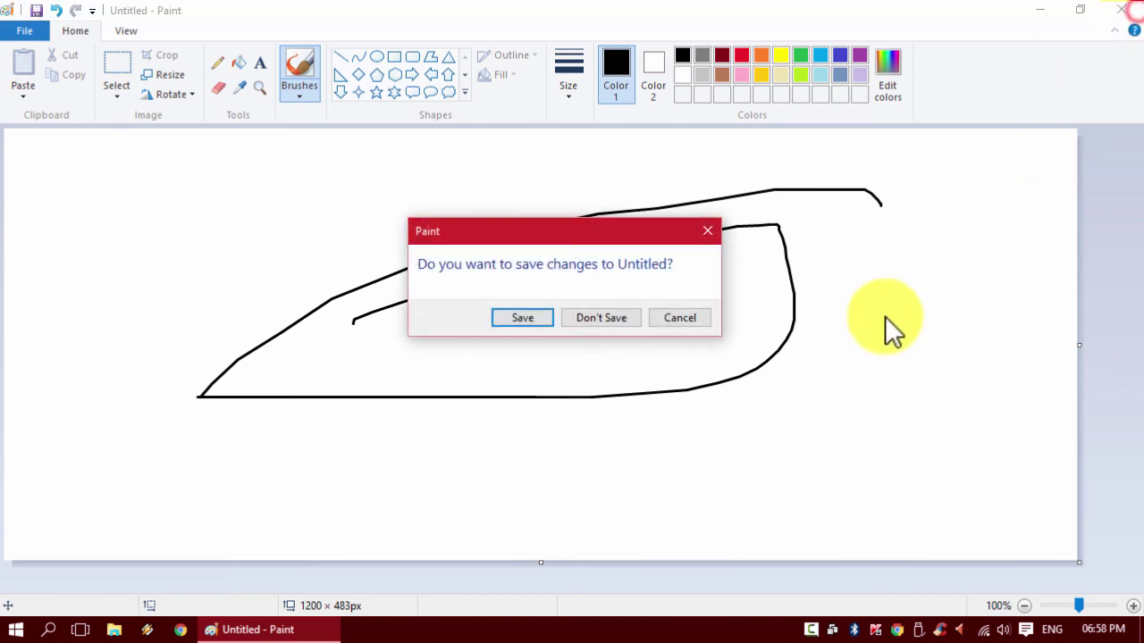
pyautogui.click(693, 322)
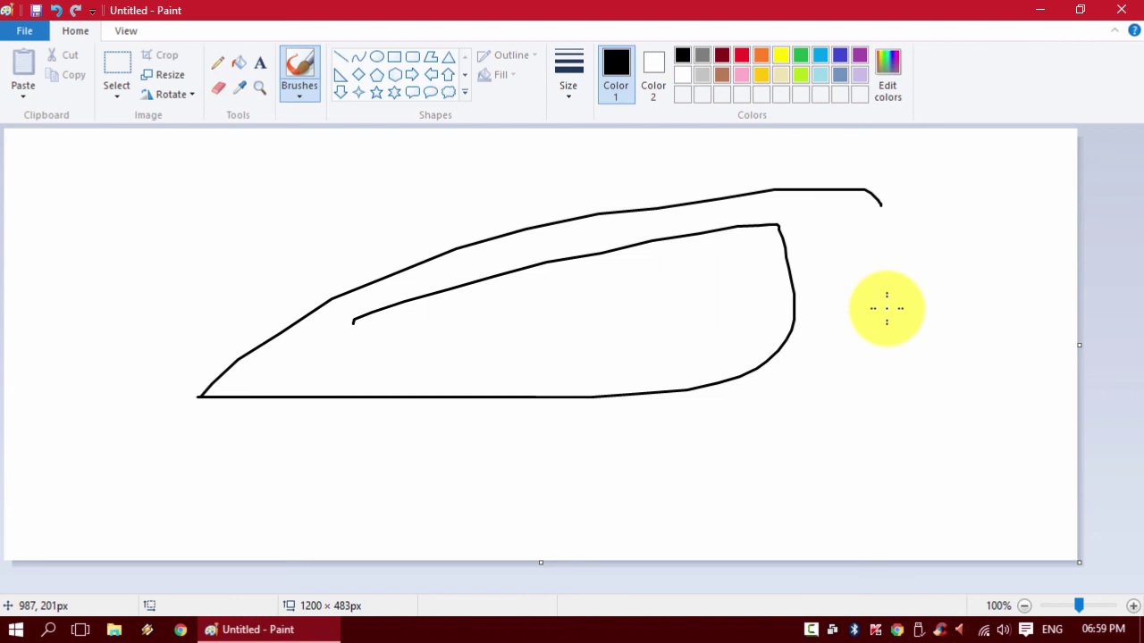
# Step: Resize the picture to 500 × 201 pixels, then drag the canvas out to 906 × 383
pyautogui.click(163, 76)
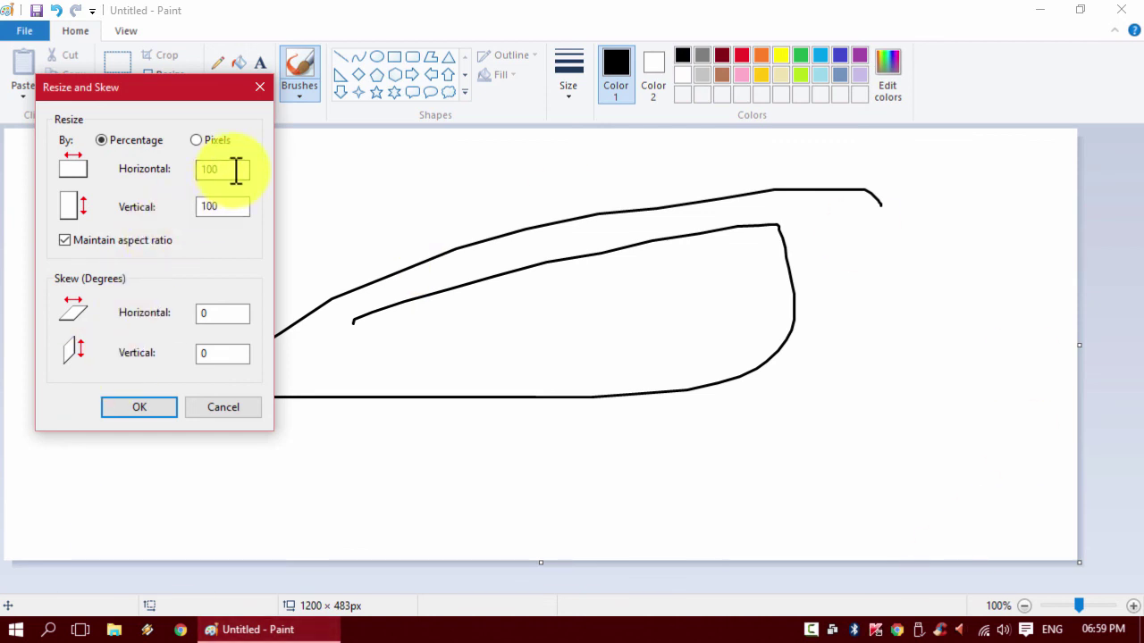
pyautogui.click(203, 140)
pyautogui.moveTo(236, 169); pyautogui.dragTo(173, 177)
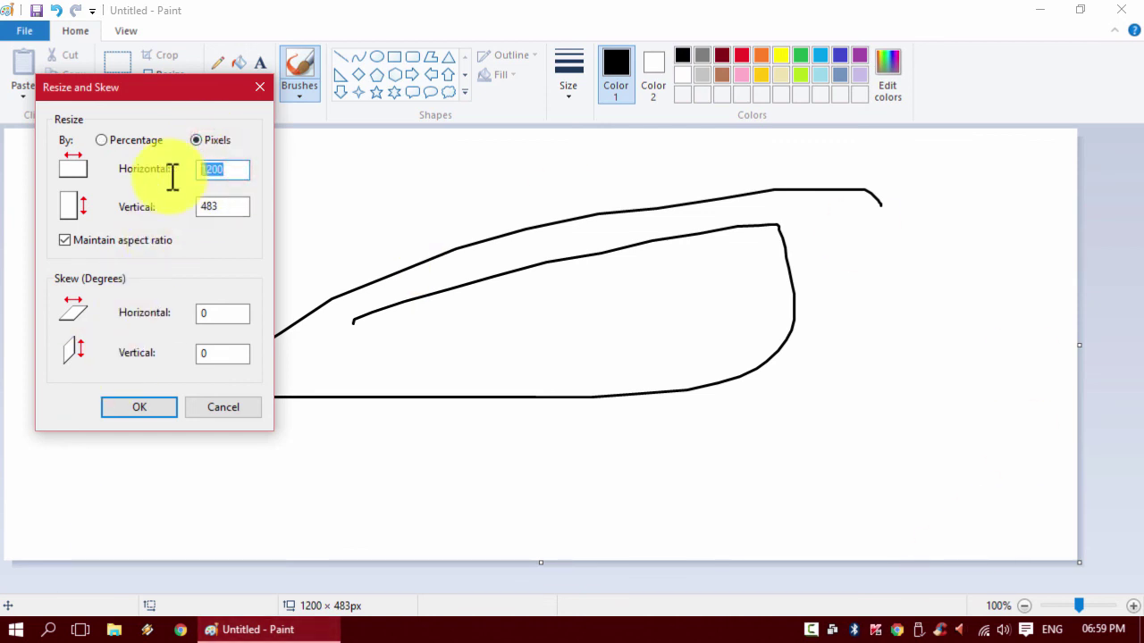
pyautogui.click(152, 408)
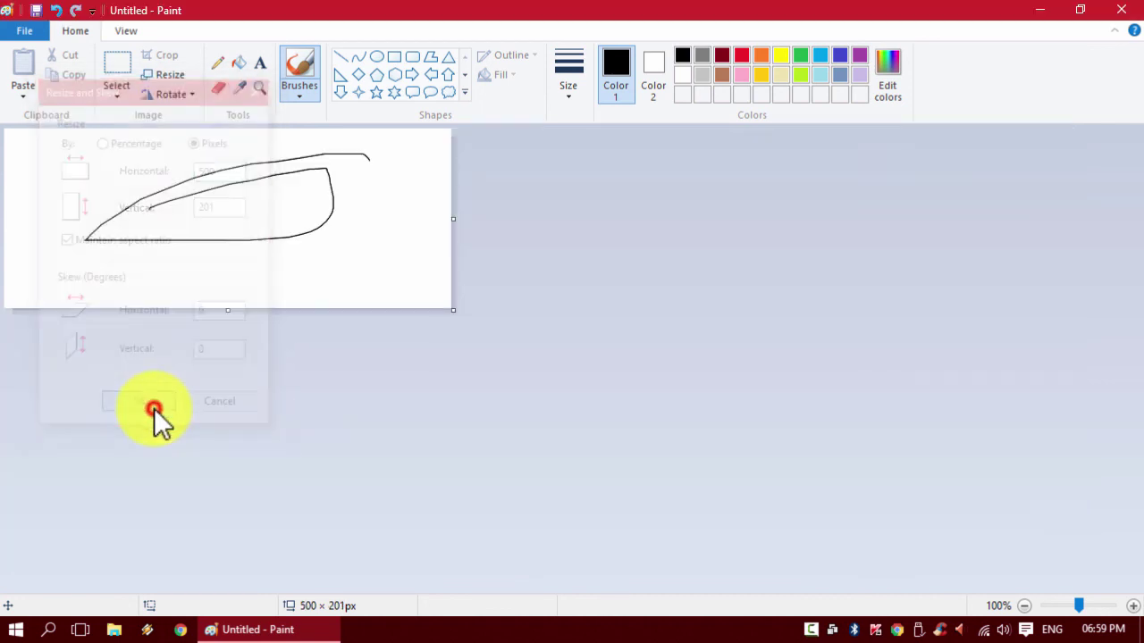
pyautogui.moveTo(454, 316); pyautogui.dragTo(814, 472)
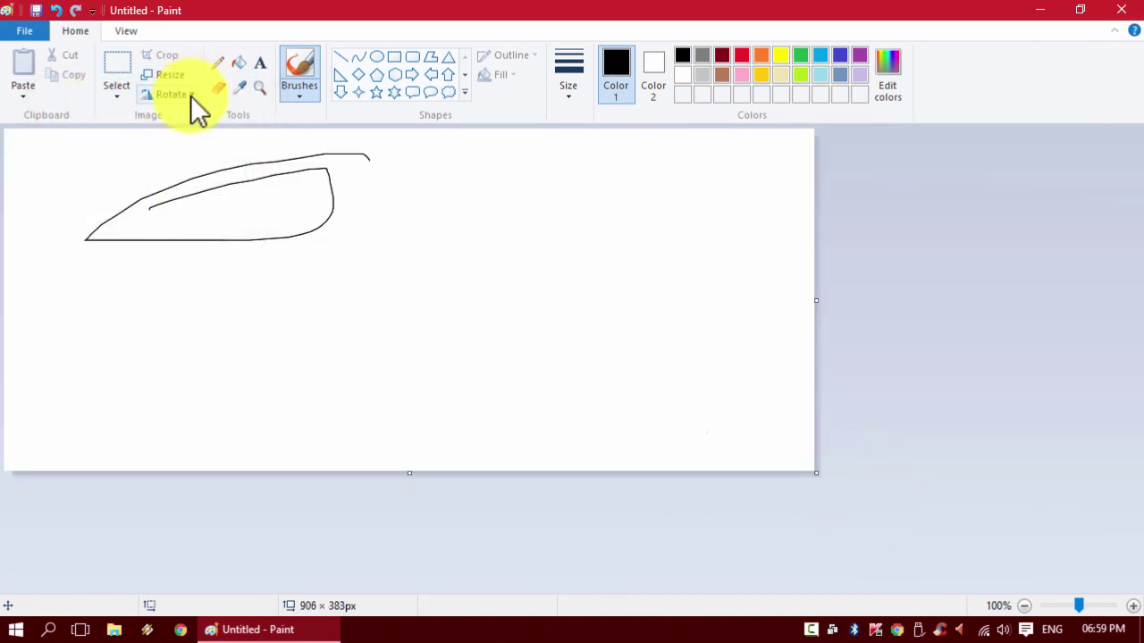
# Step: Rotate the canvas 90° left into a 383 × 906 px portrait, then flip it vertically and horizontally
pyautogui.click(191, 95)
pyautogui.click(196, 135)
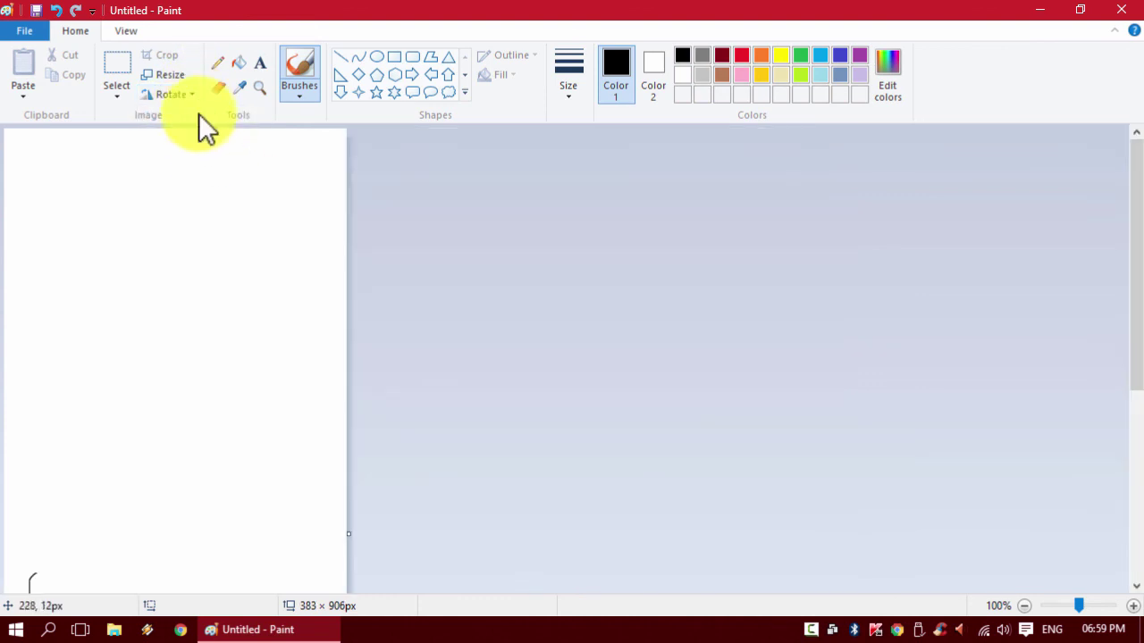
pyautogui.click(184, 95)
pyautogui.click(209, 172)
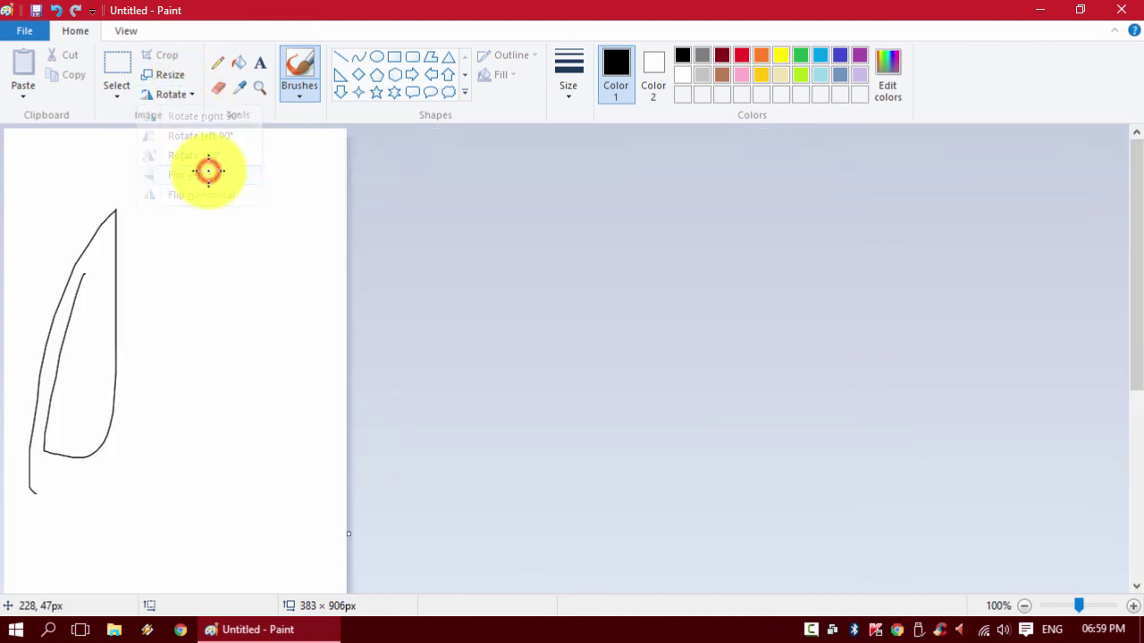
pyautogui.click(180, 95)
pyautogui.click(194, 191)
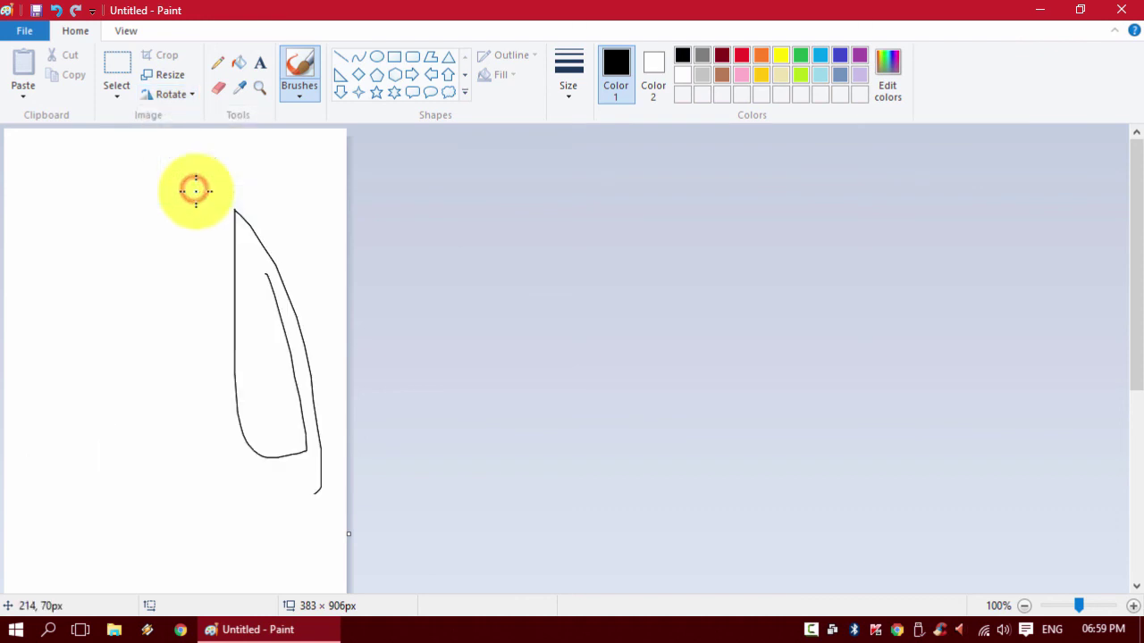
pyautogui.click(31, 32)
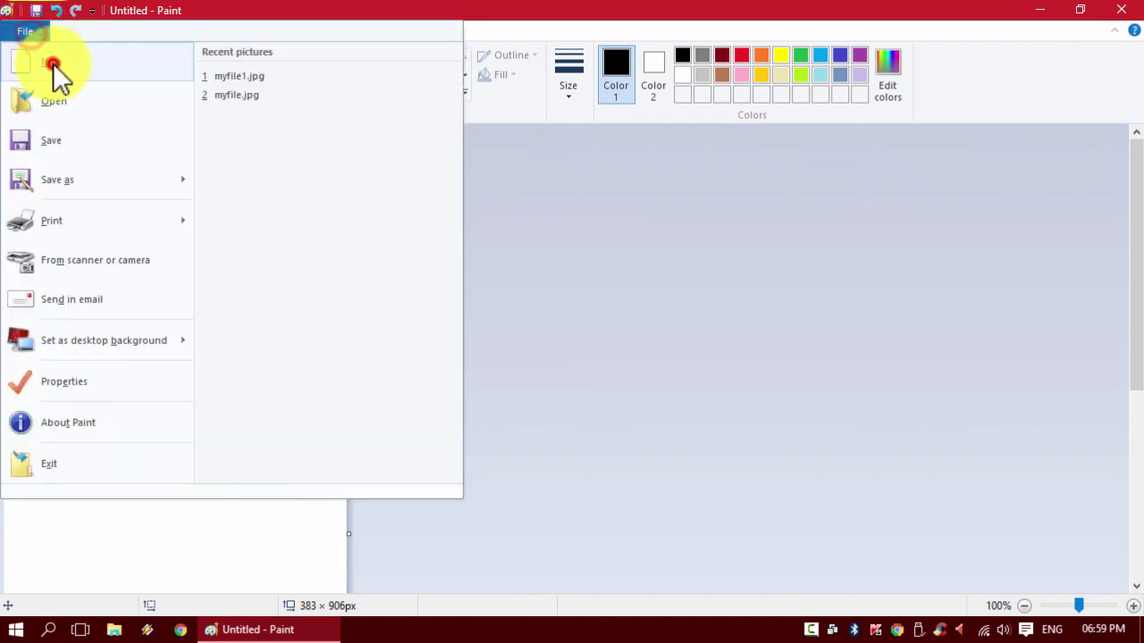
# Step: Start a new picture without saving changes and shrink the canvas to 256 × 237 pixels
pyautogui.click(53, 64)
pyautogui.click(588, 315)
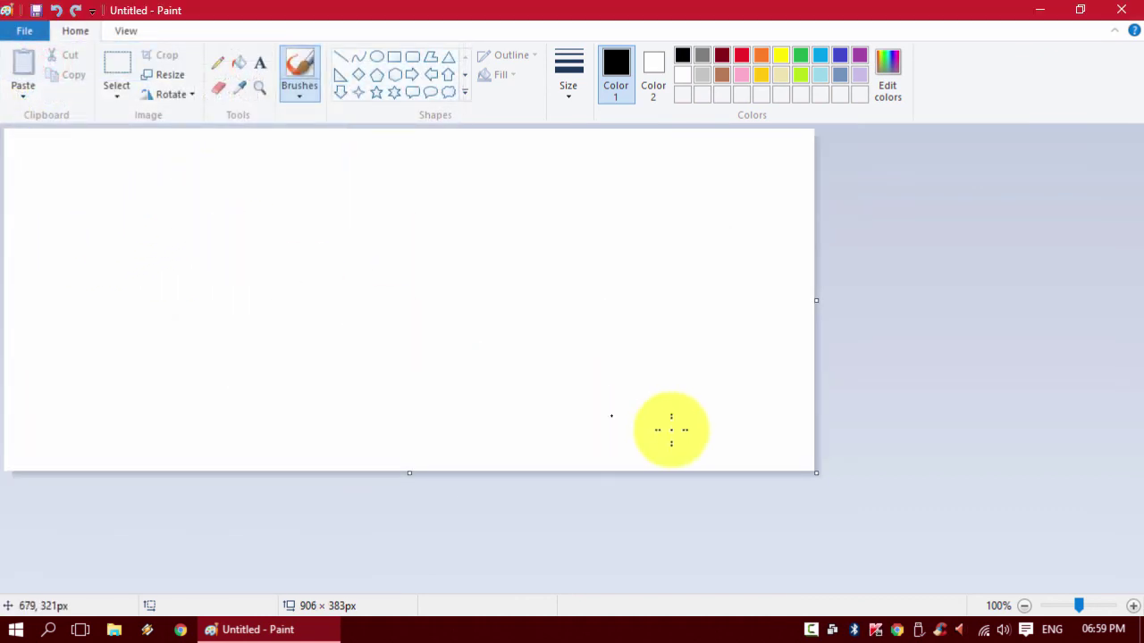
pyautogui.moveTo(815, 476); pyautogui.dragTo(233, 340)
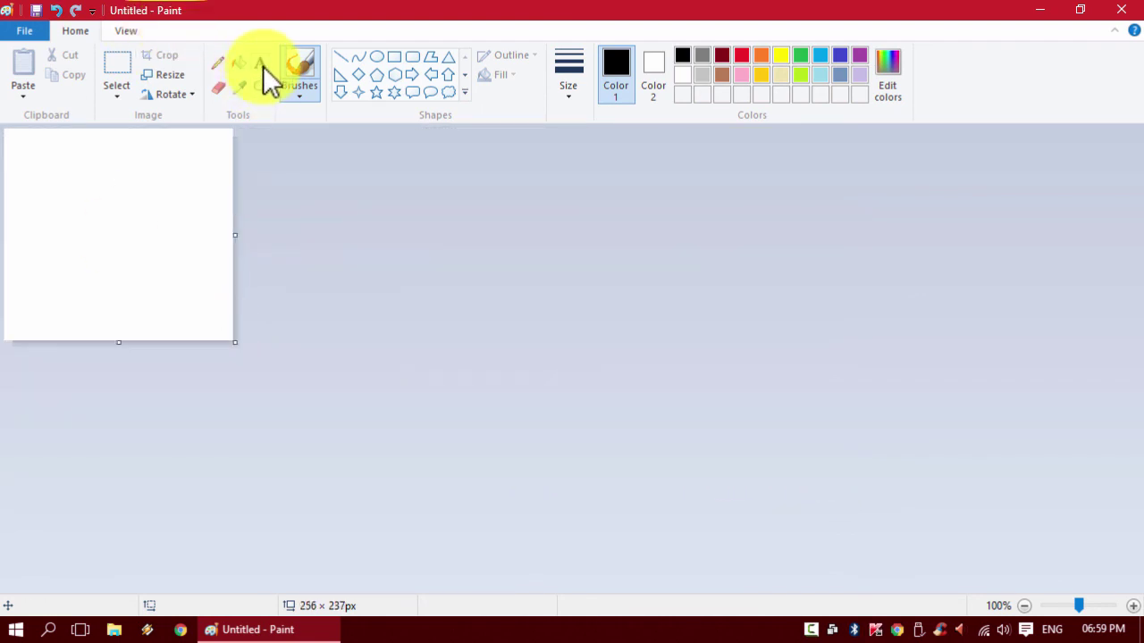
# Step: Draw a black up arrow with a red outline on the grey canvas
pyautogui.click(299, 69)
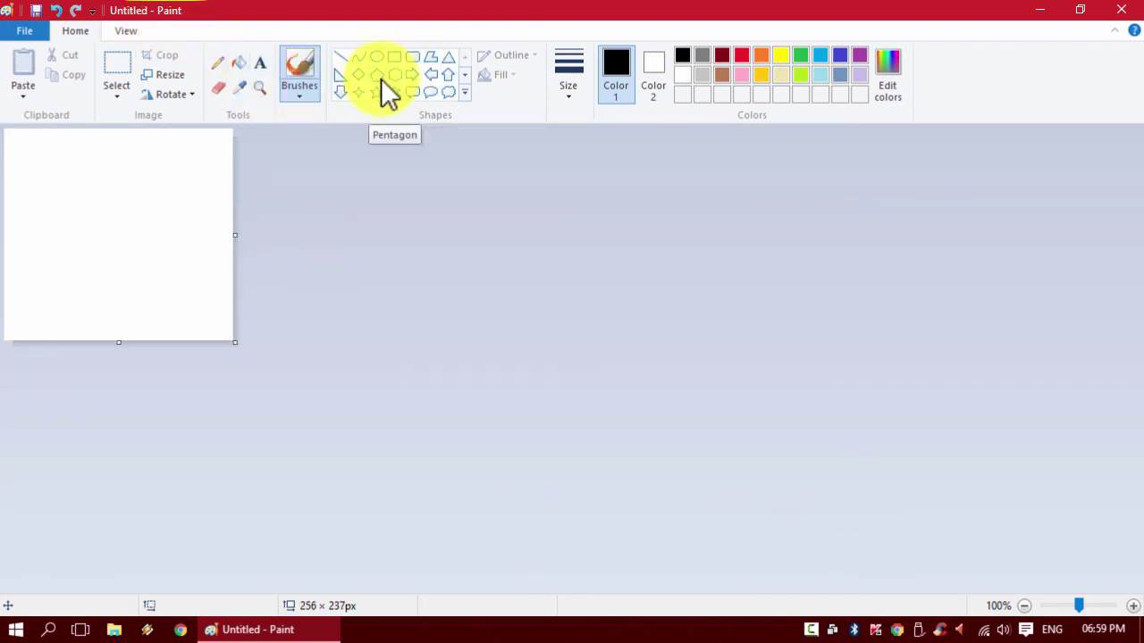
pyautogui.click(340, 91)
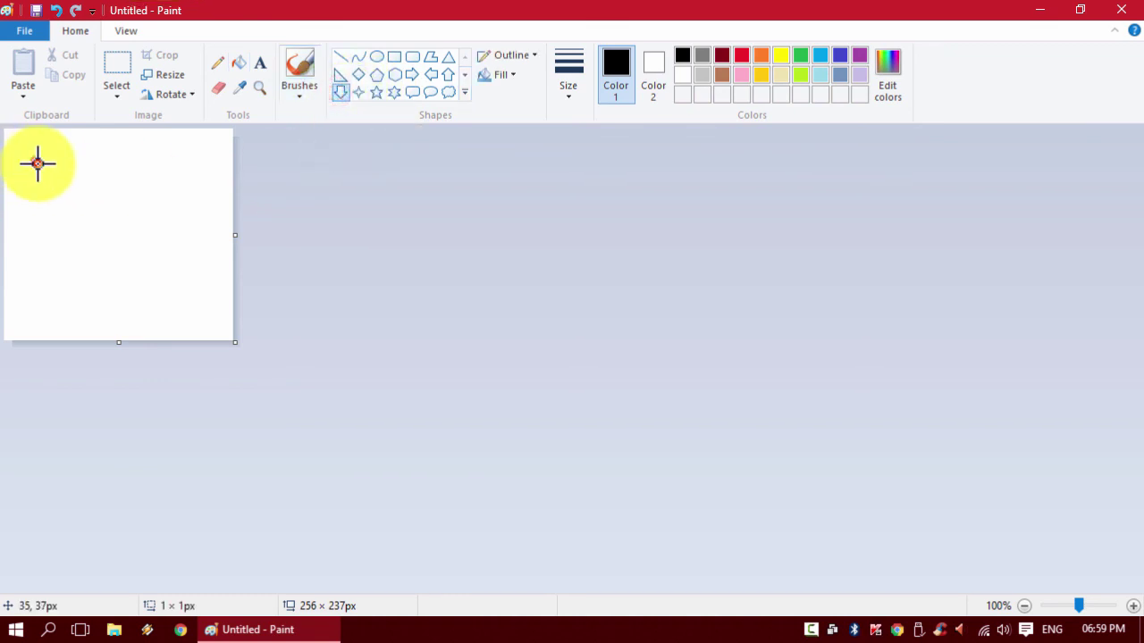
pyautogui.moveTo(37, 162); pyautogui.dragTo(98, 247)
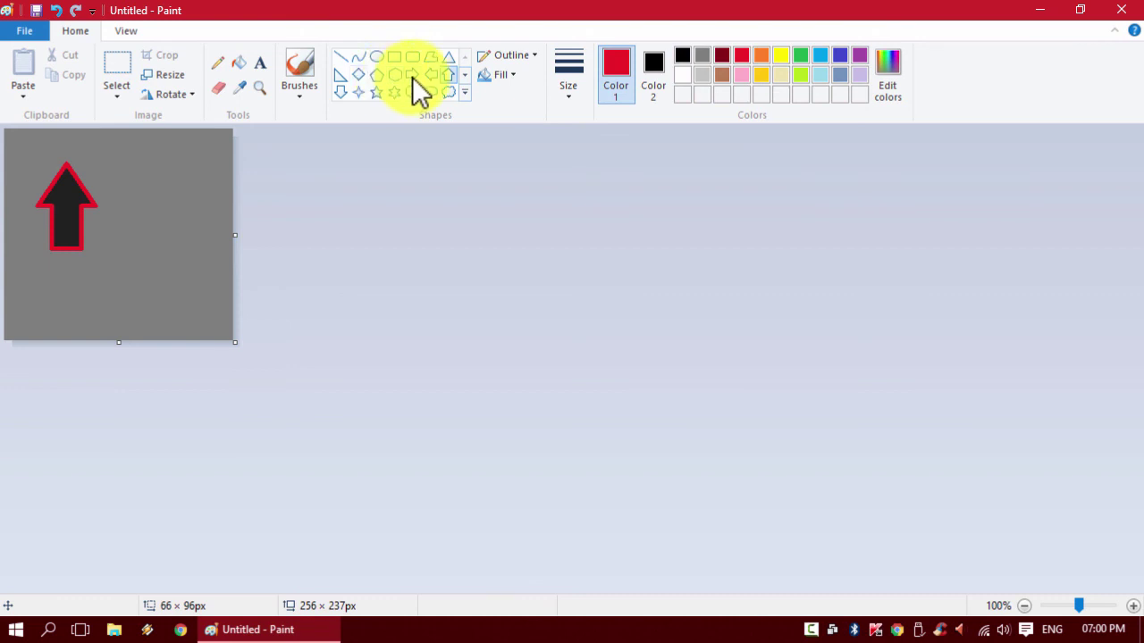
pyautogui.click(394, 56)
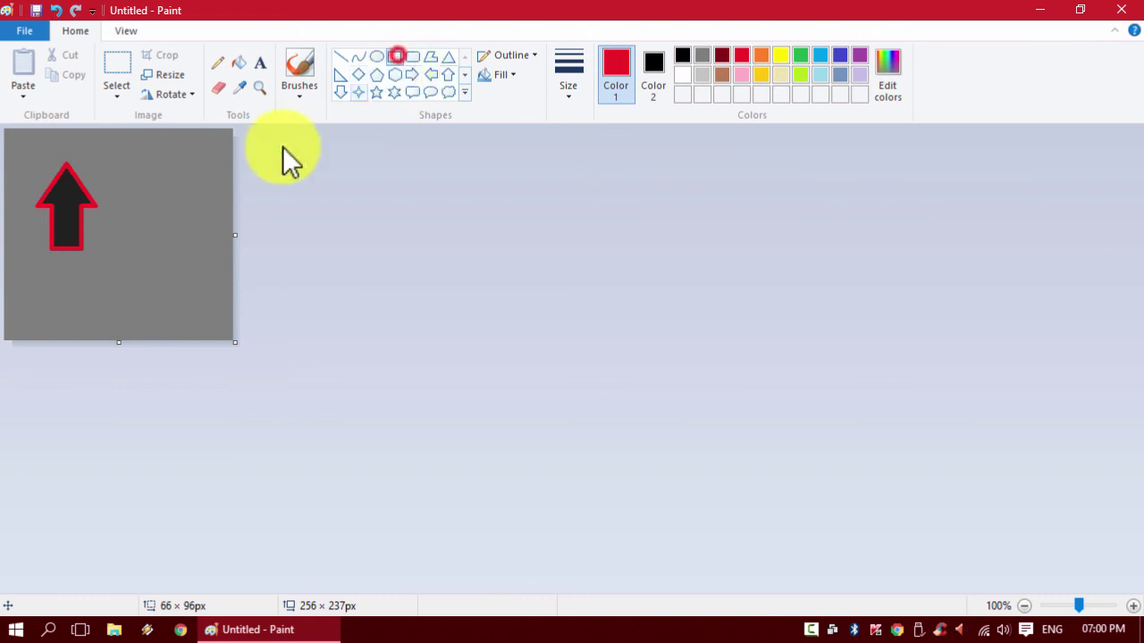